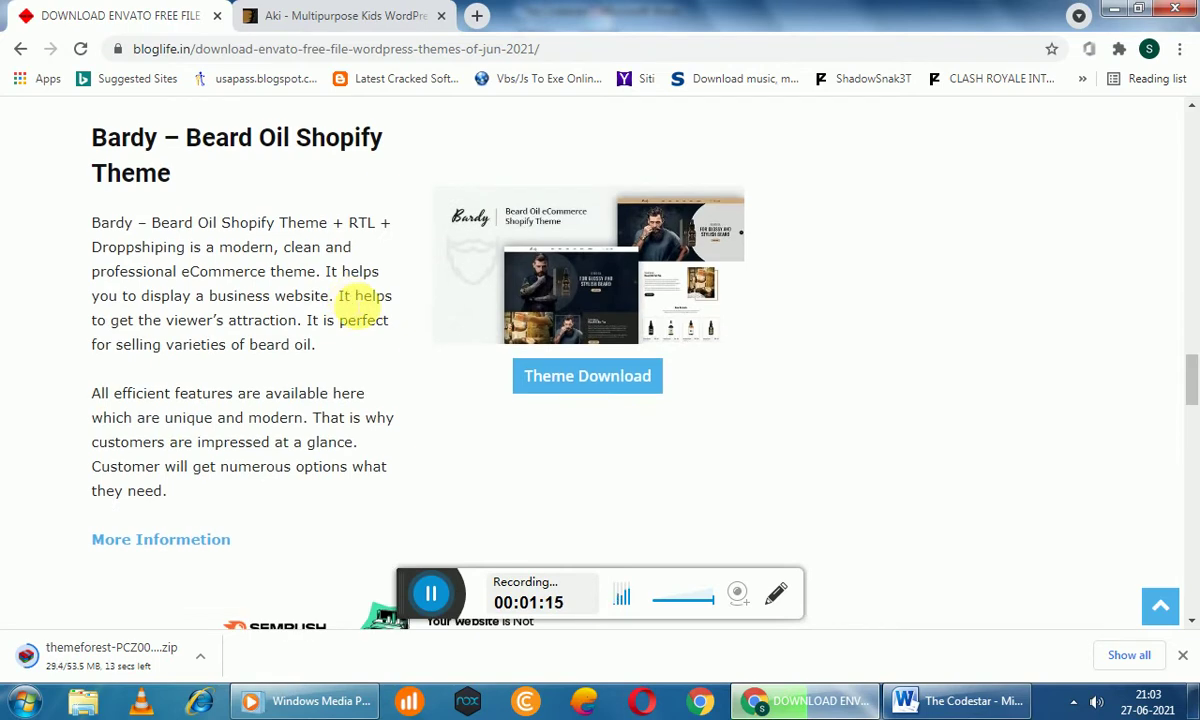
View the Fabius resume theme's page through its download link in the blog post, and close it
scroll(375, 300, up, 5)
click(540, 266)
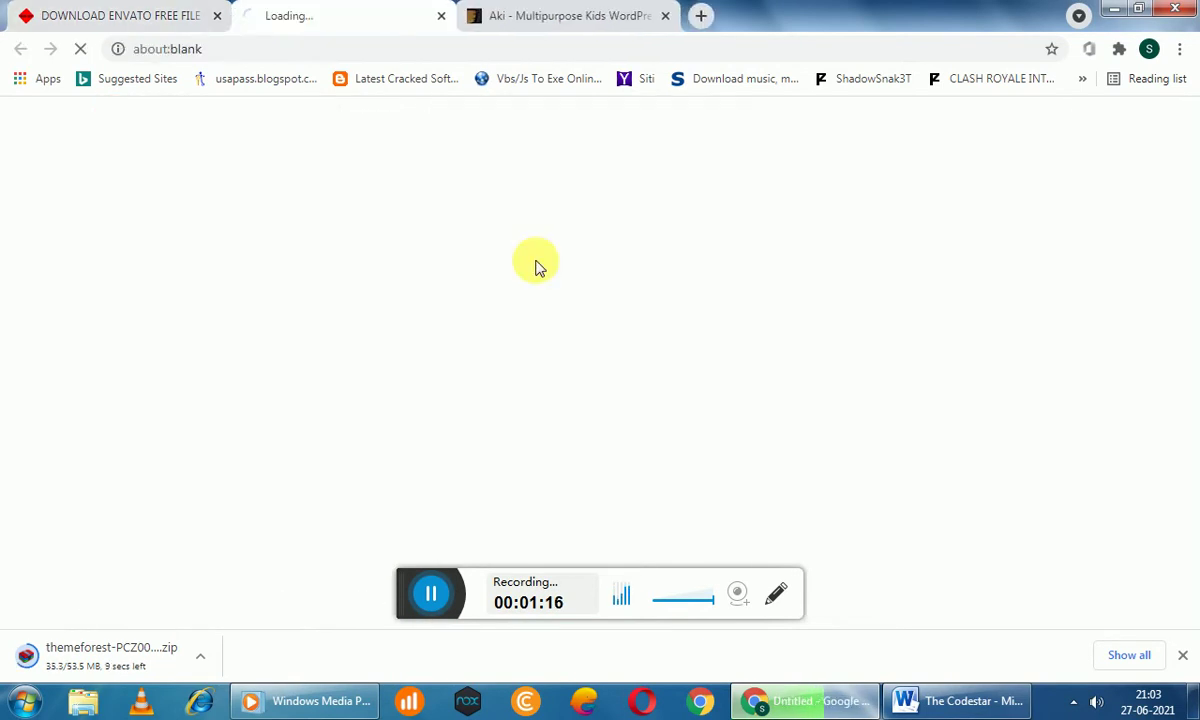
scroll(535, 270, down, 3)
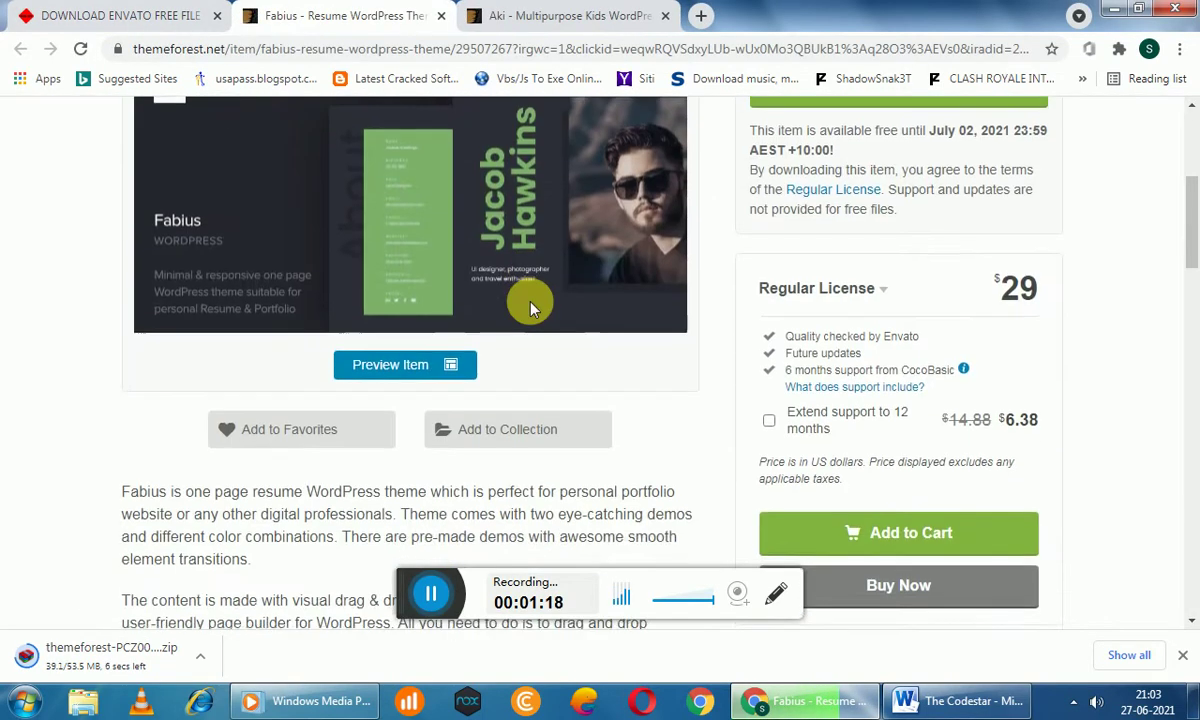
scroll(497, 282, up, 3)
click(441, 15)
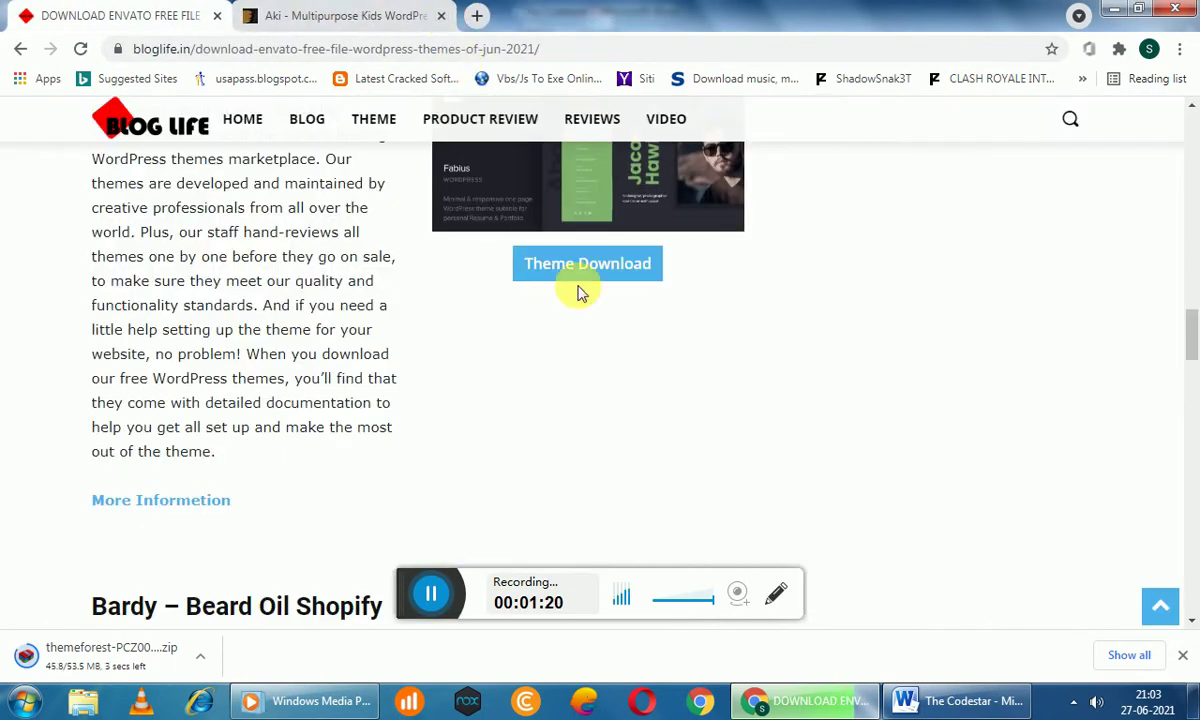
scroll(578, 285, up, 1)
scroll(578, 290, up, 10)
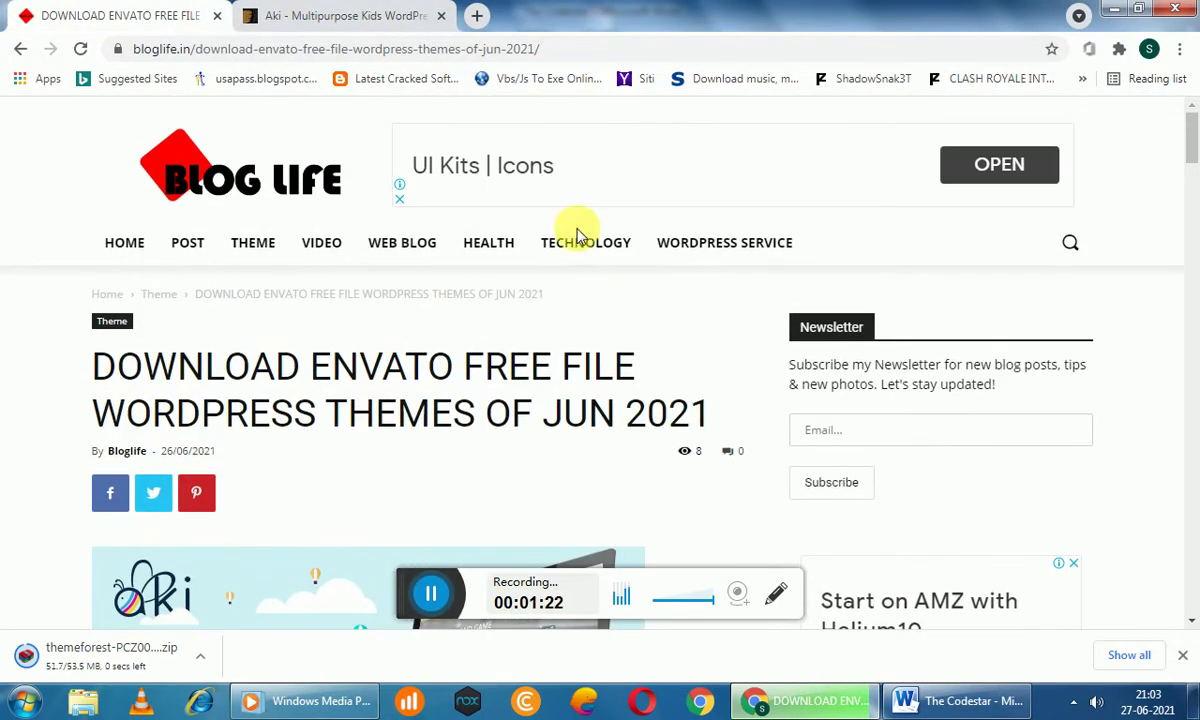
Open digitalservice.bloglife.in/wp-admin/ in a new tab and log in with the saved username and password
click(477, 18)
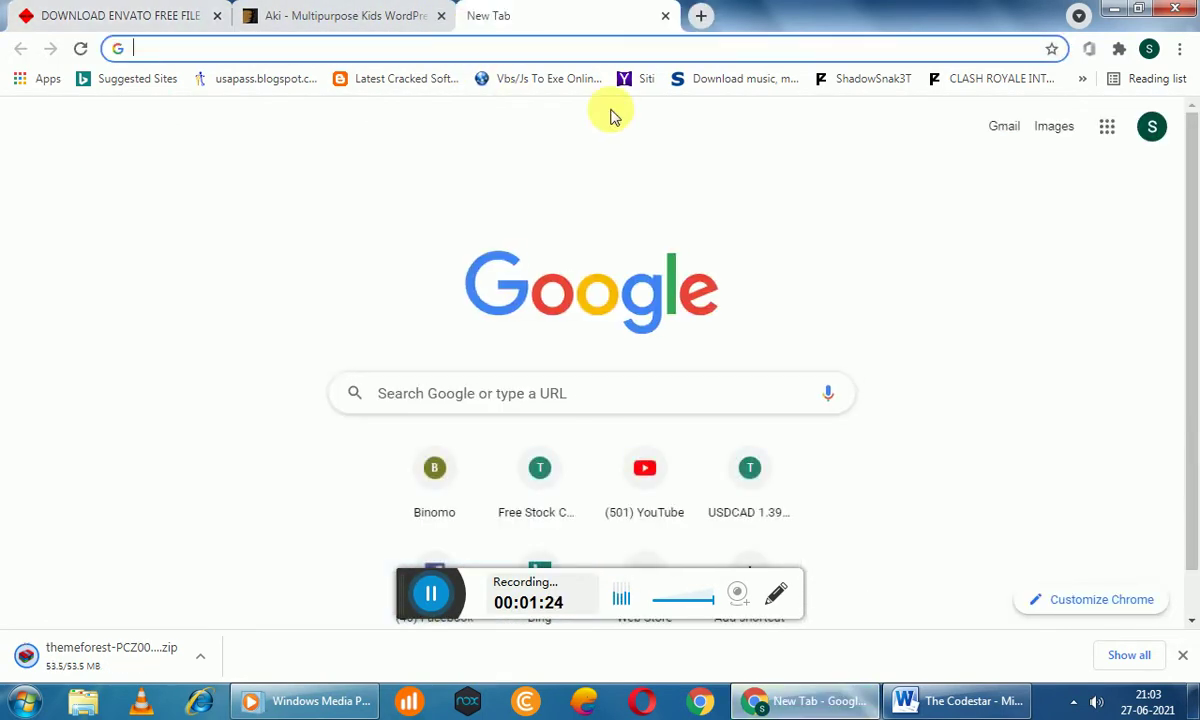
text(digitalservice.bloglife.in/wp-admin/)
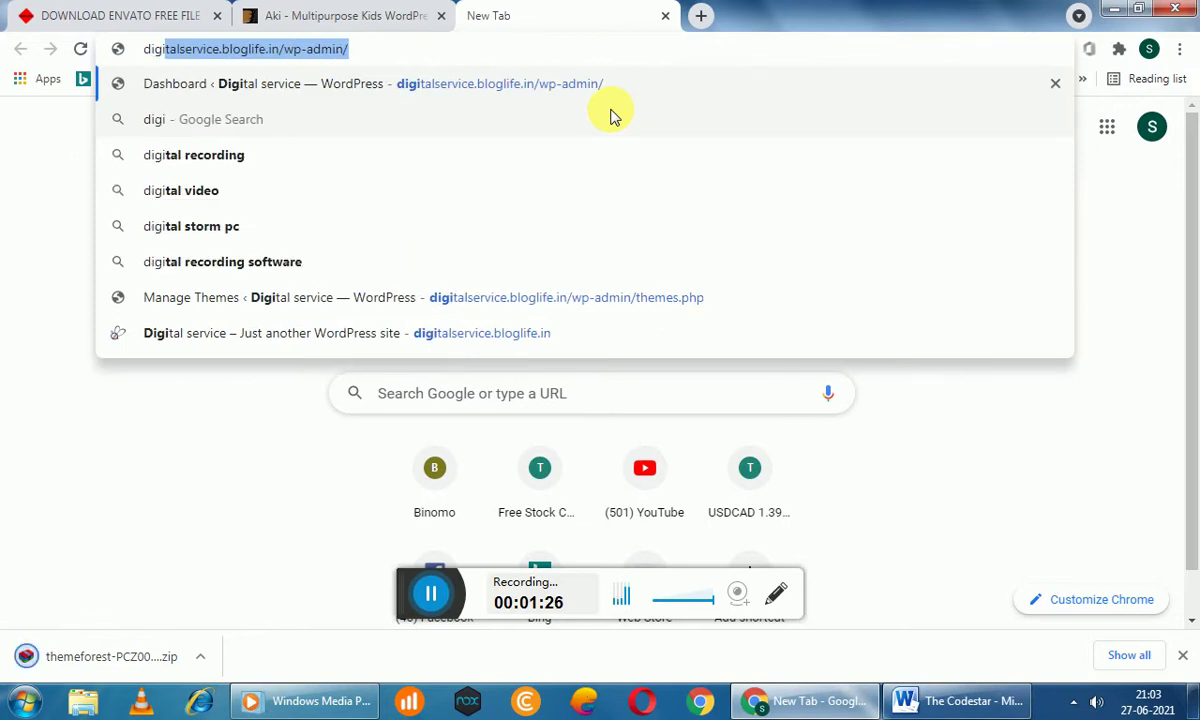
key(Right)
key(Return)
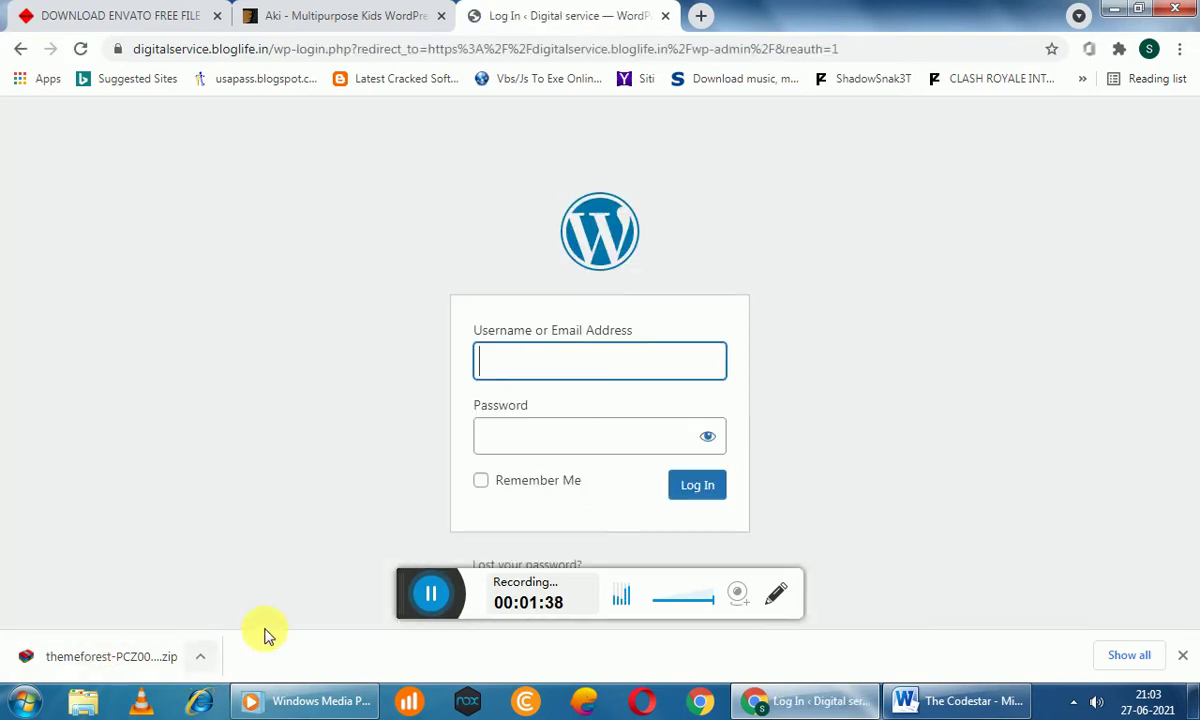
click(536, 368)
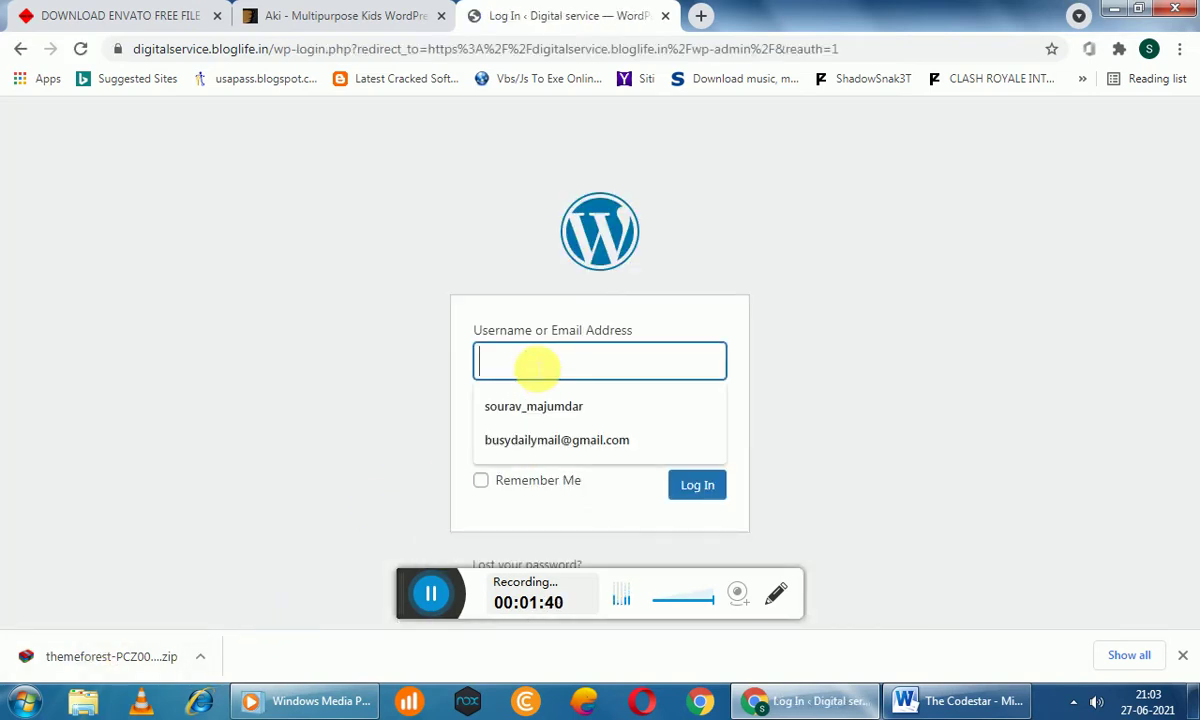
click(538, 412)
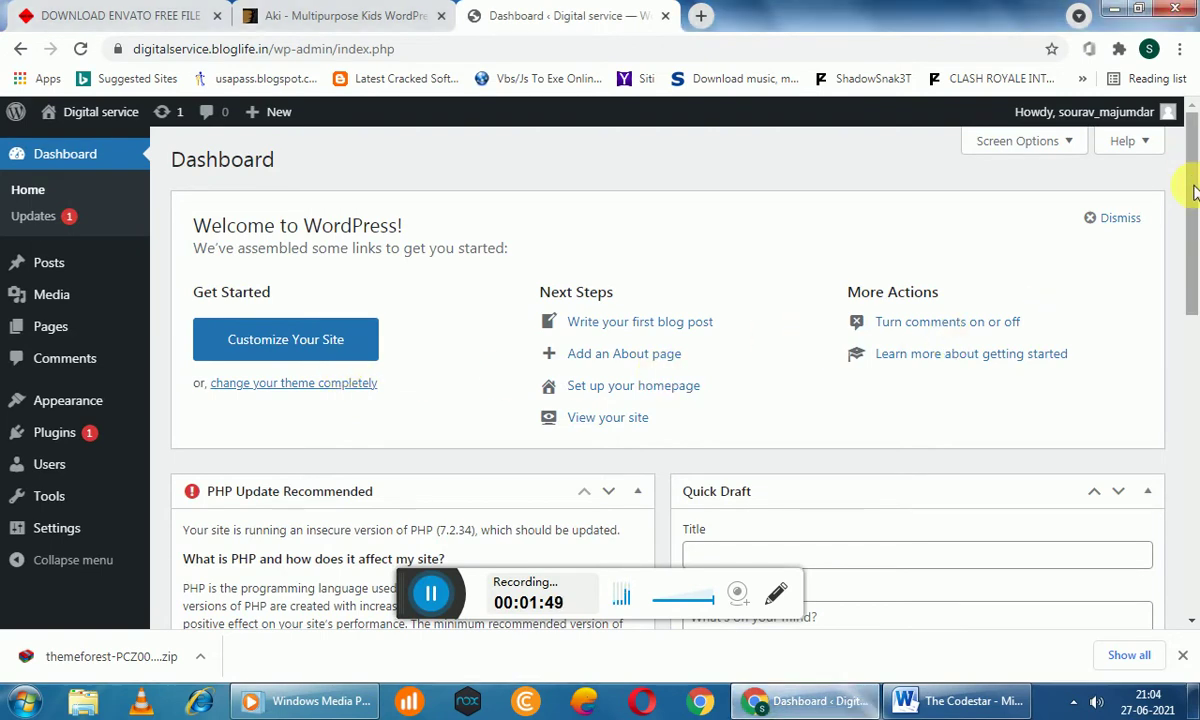
Open the live site in a new tab from the WordPress dashboard and read what its front page shows
drag(1193, 190, 1181, 32)
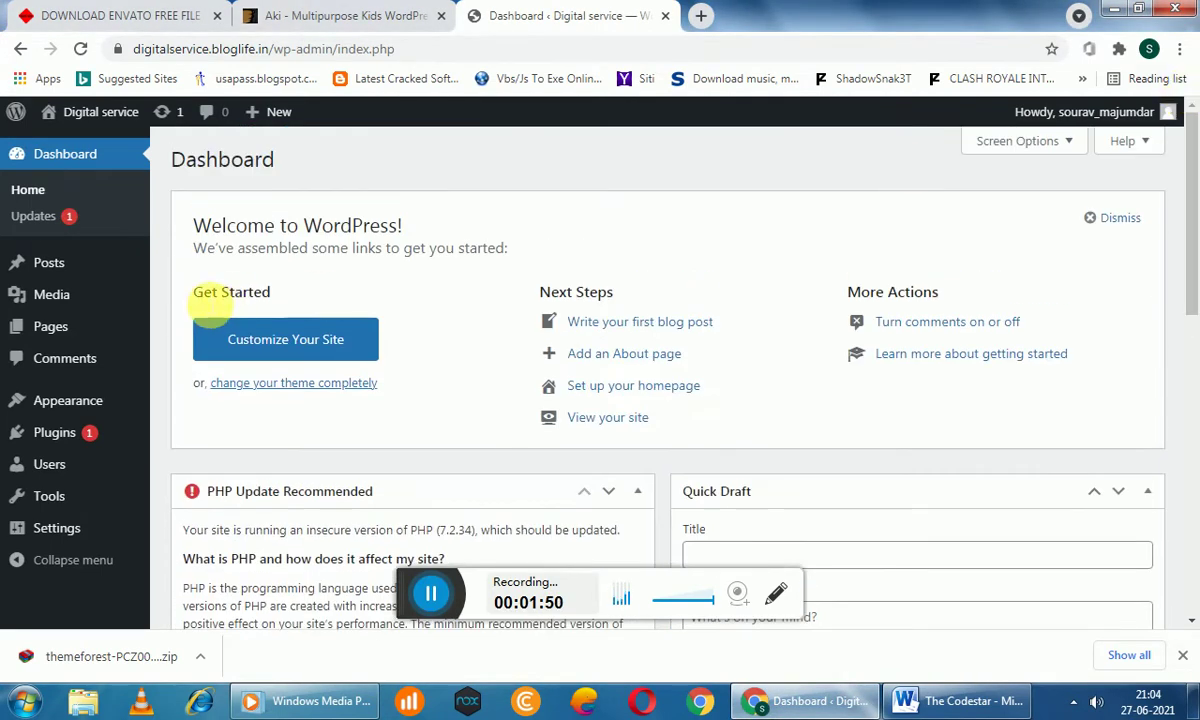
scroll(300, 303, down, 3)
scroll(300, 303, up, 3)
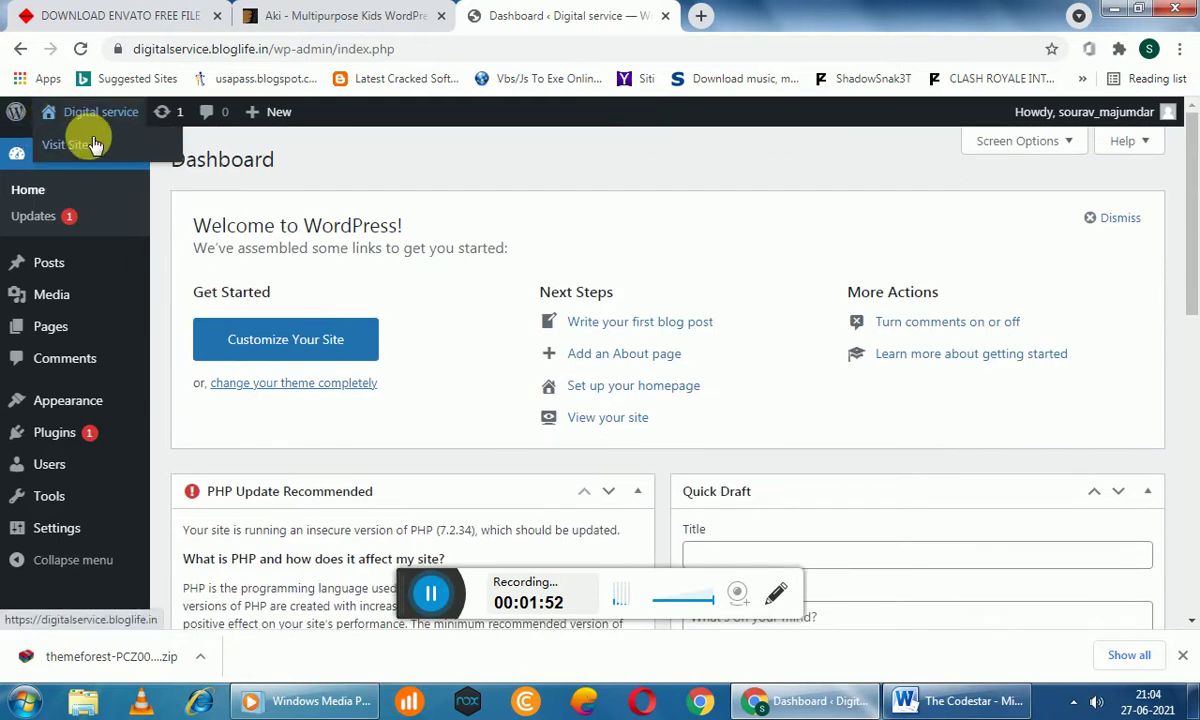
right_click(93, 145)
click(130, 153)
click(735, 20)
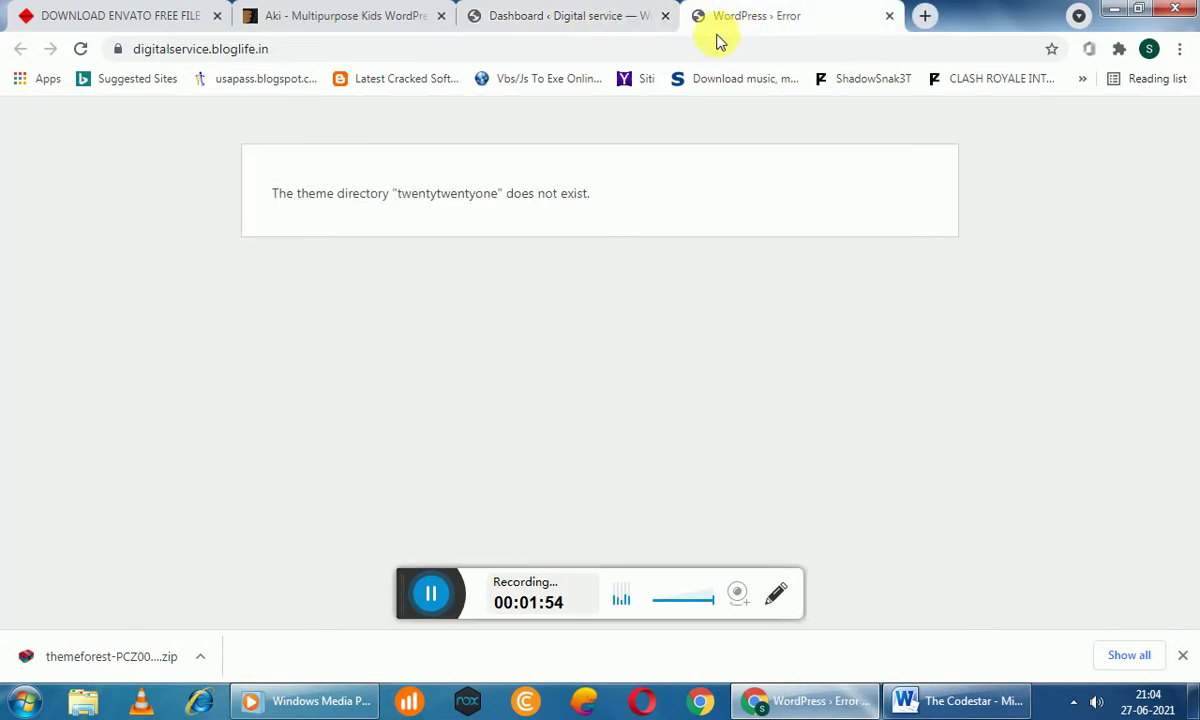
drag(262, 192, 718, 180)
click(718, 180)
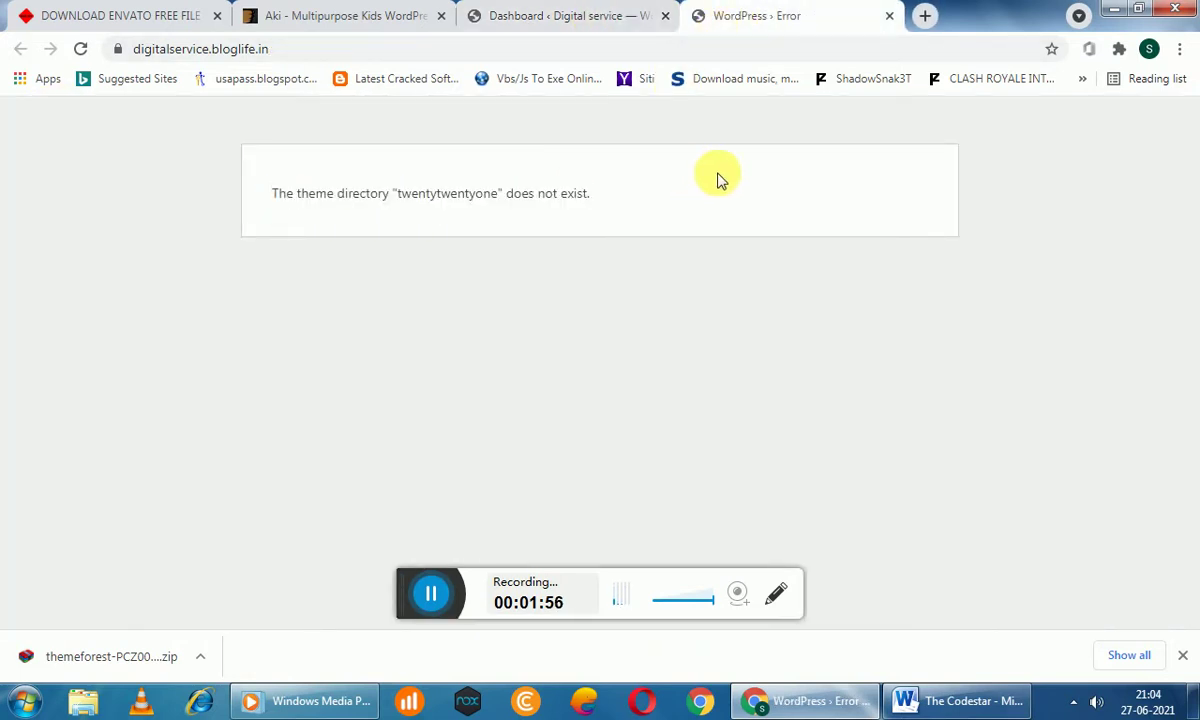
Return to the WordPress dashboard and open the installed themes page
click(556, 14)
mouse_move(58, 400)
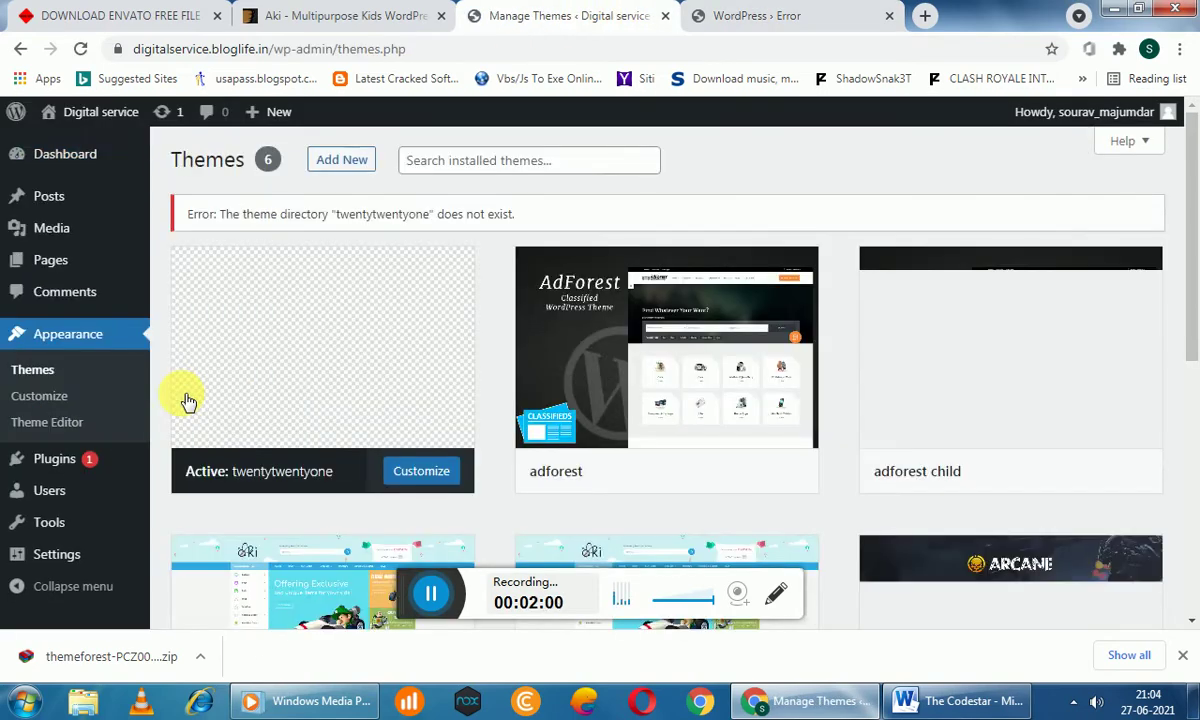
View the contents of the downloaded ThemeForest Aki zip archive, and close the archive window
click(197, 660)
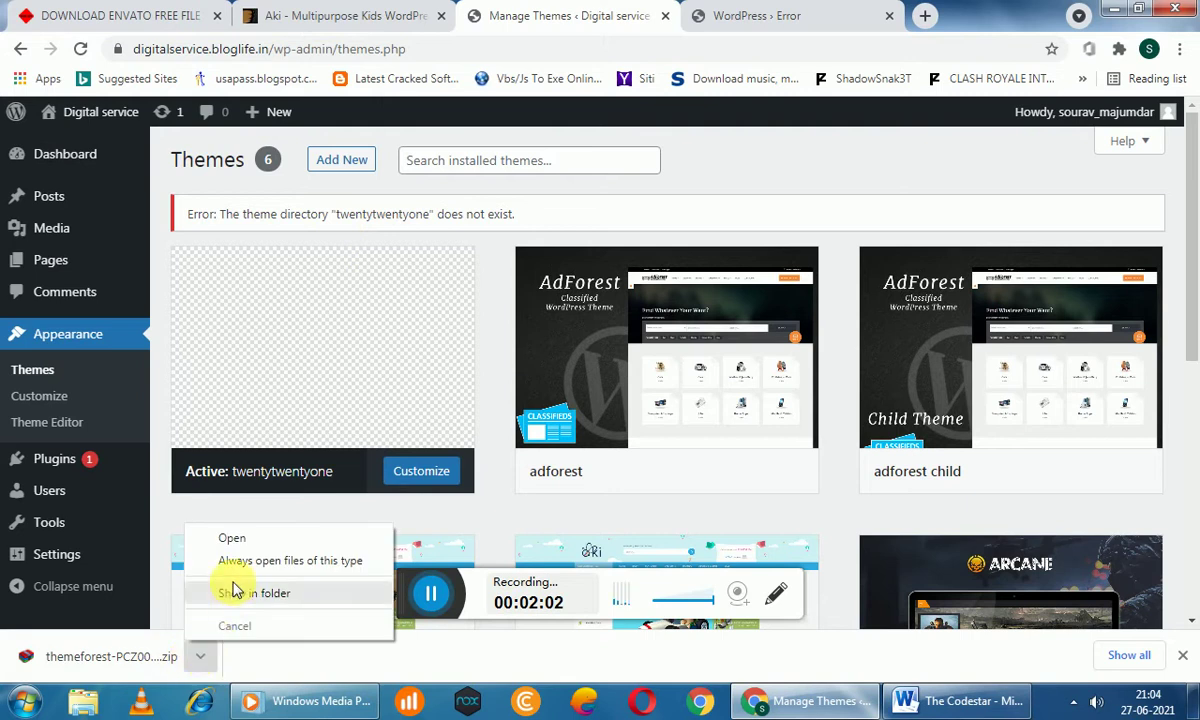
click(233, 538)
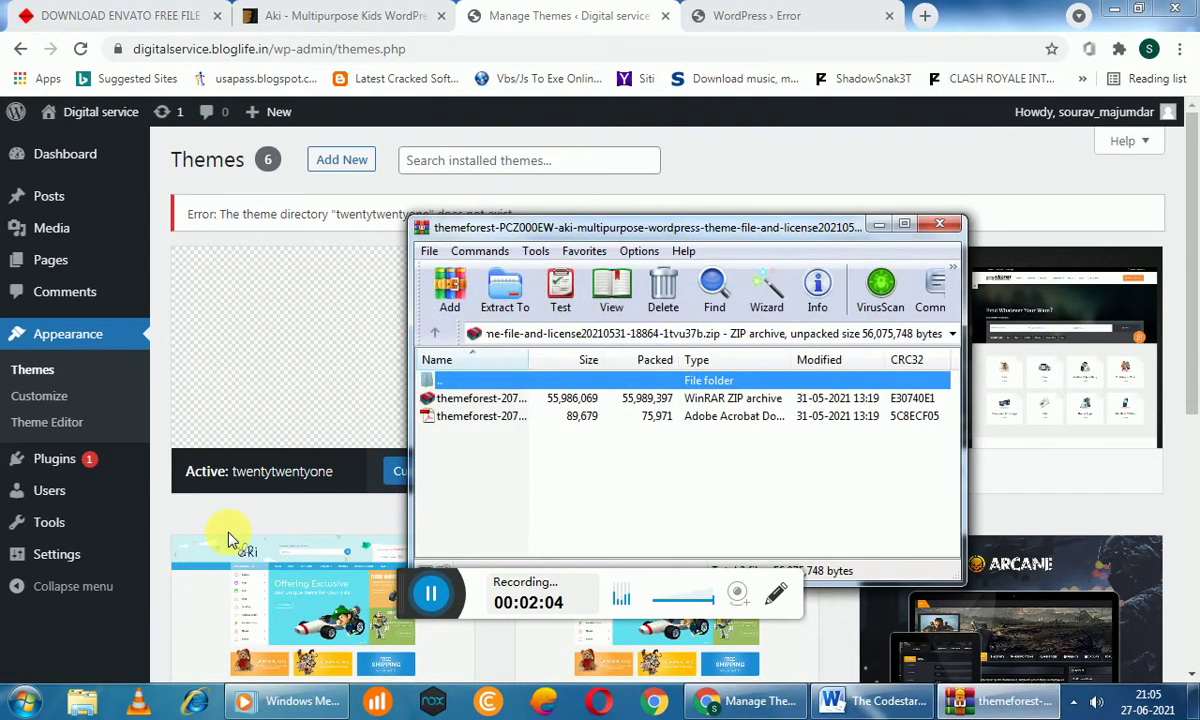
click(948, 236)
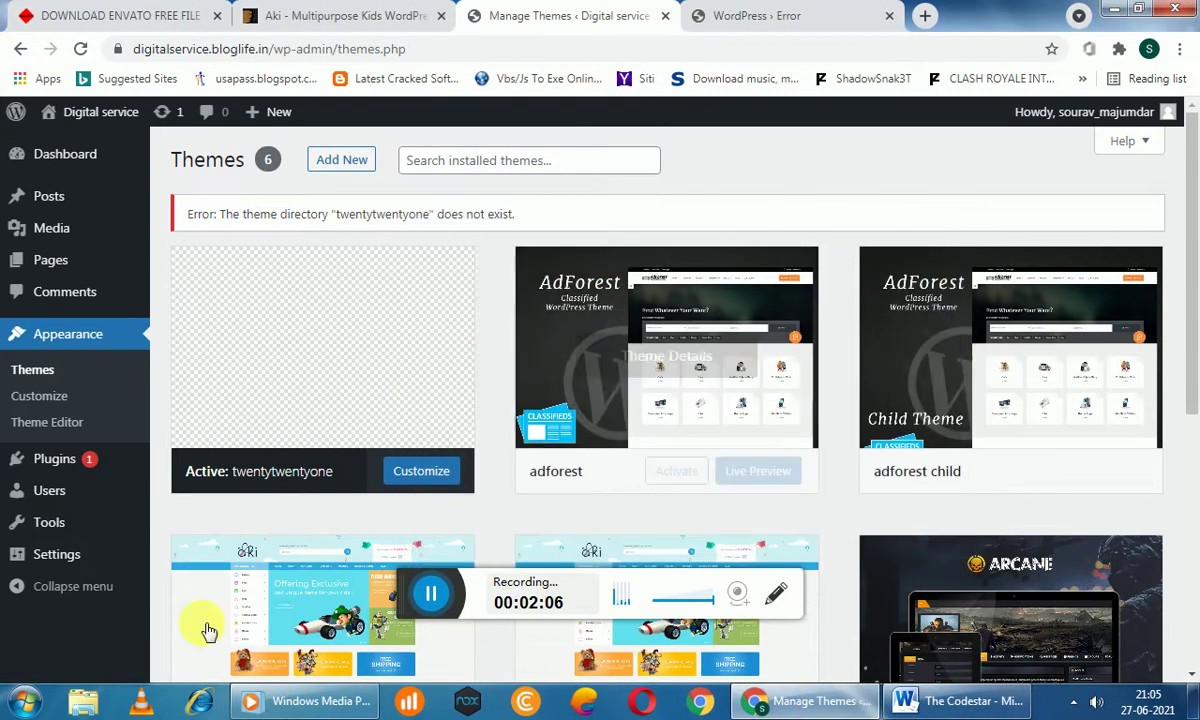
Show the newest Aki theme zip from the browser's download list in its folder
click(1181, 50)
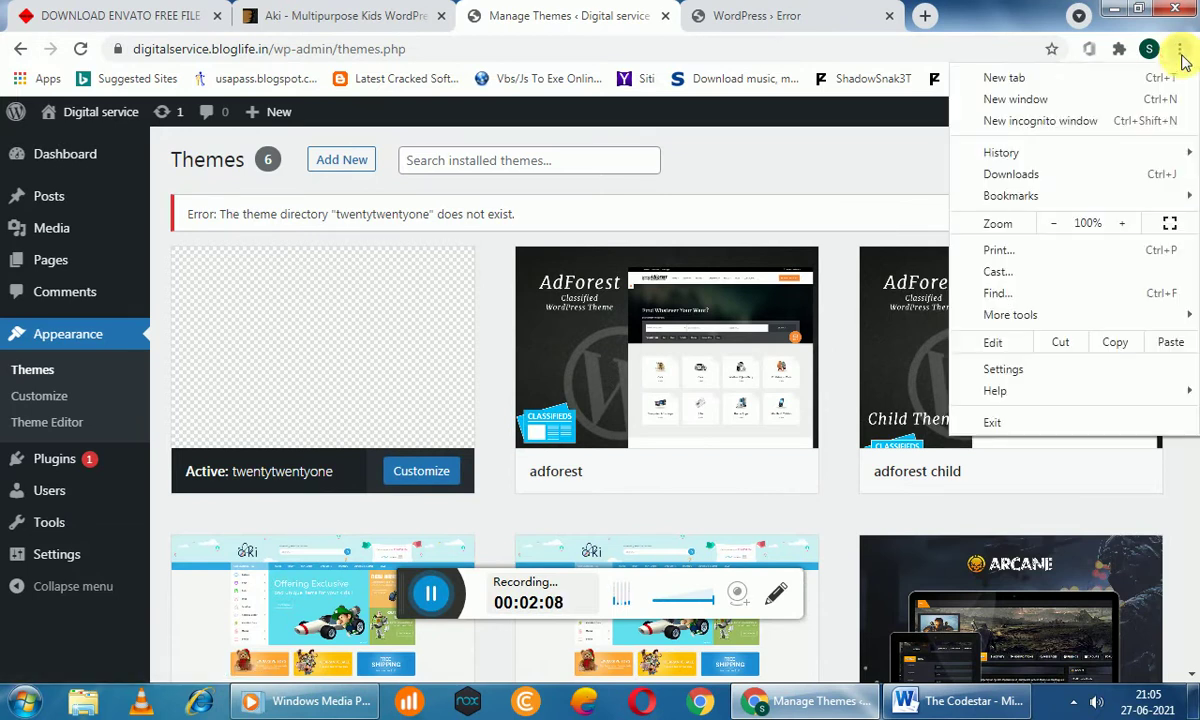
click(995, 176)
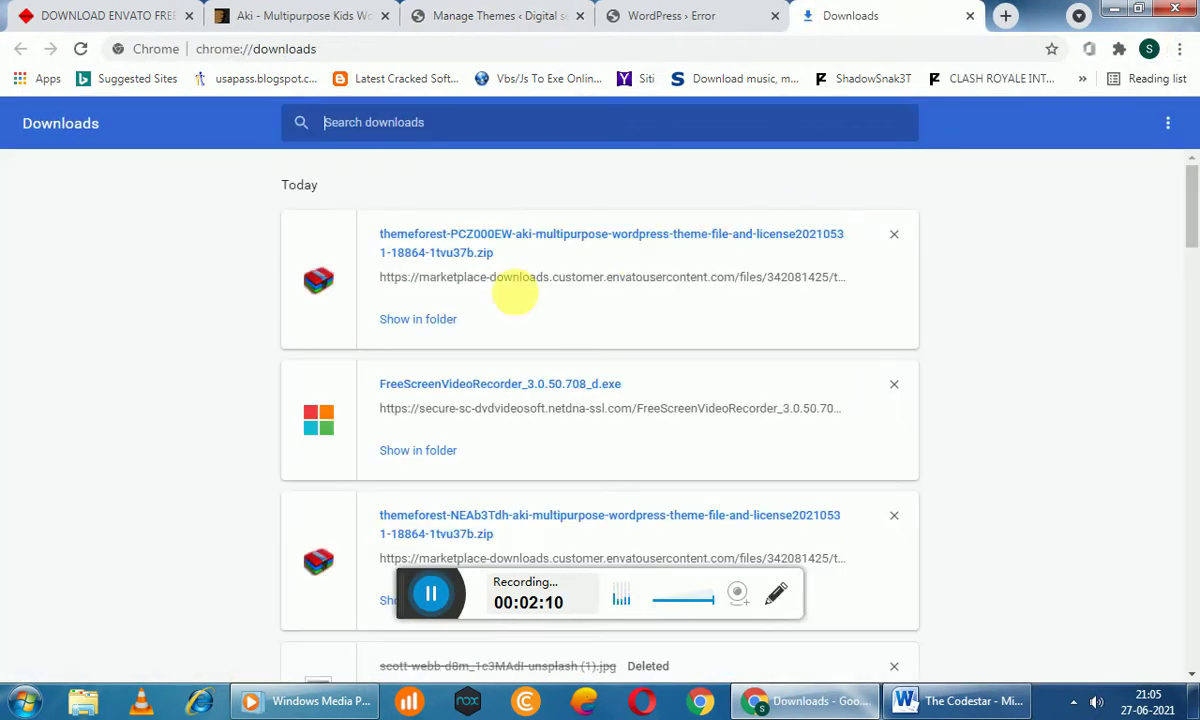
click(398, 322)
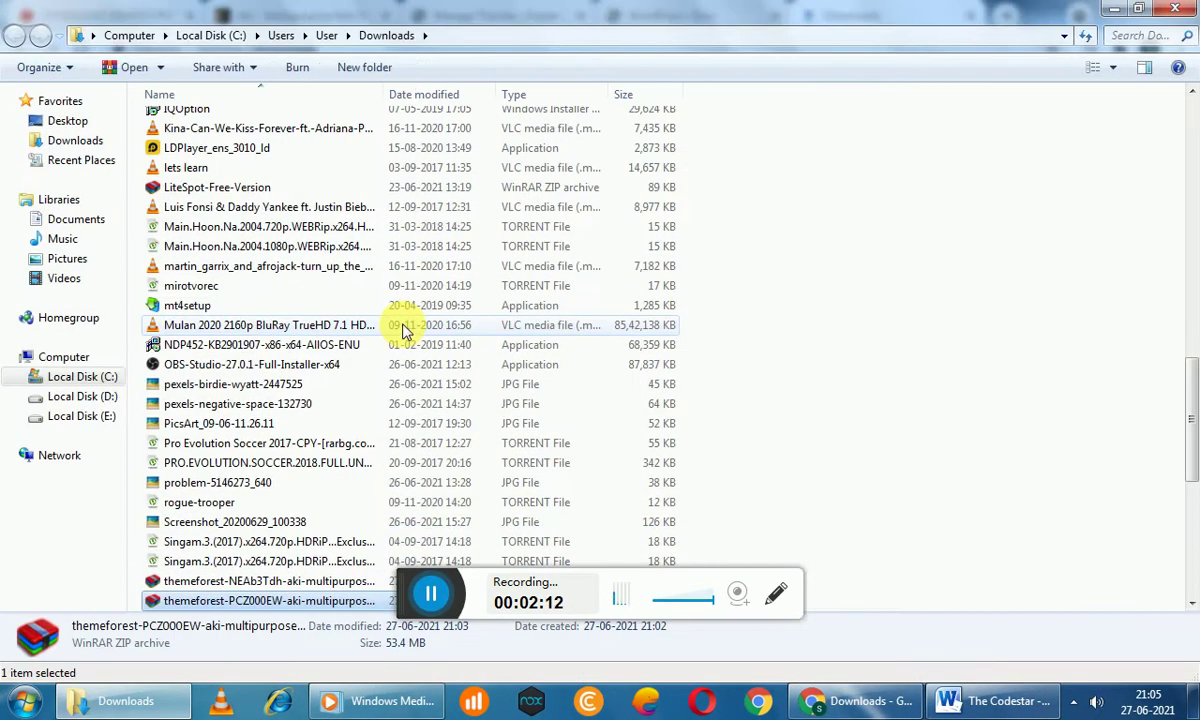
scroll(430, 450, down, 2)
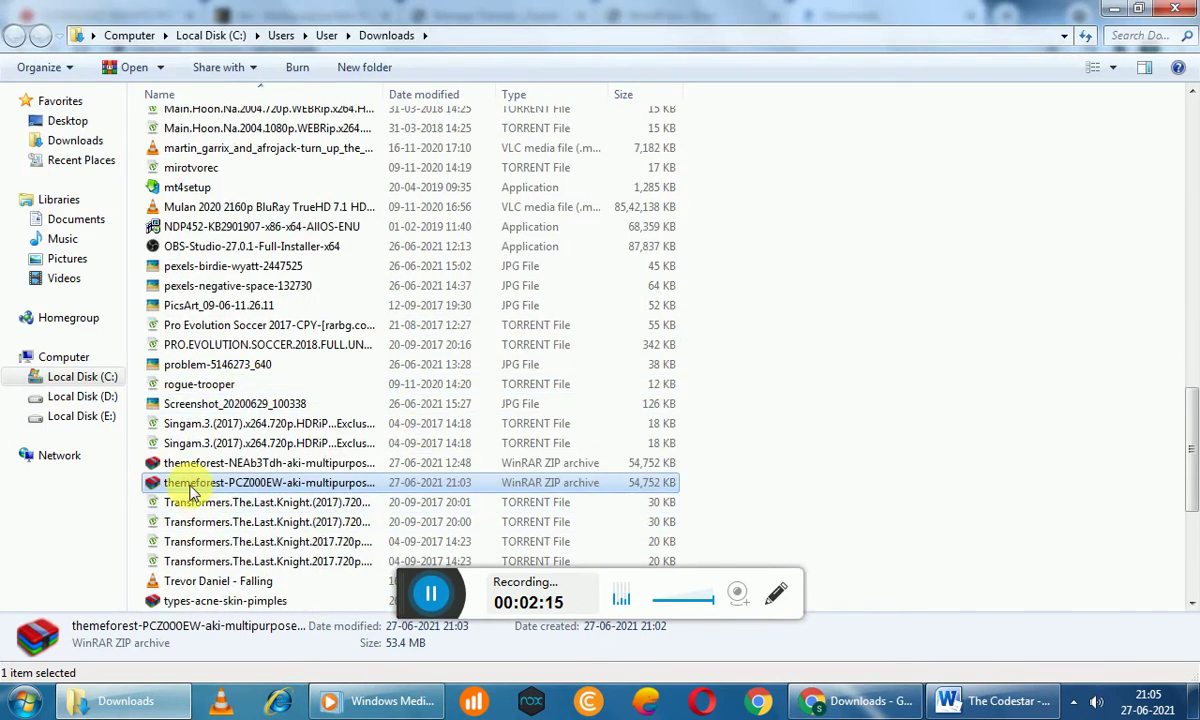
Look through the folders and files in the Downloads folder
right_click(188, 484)
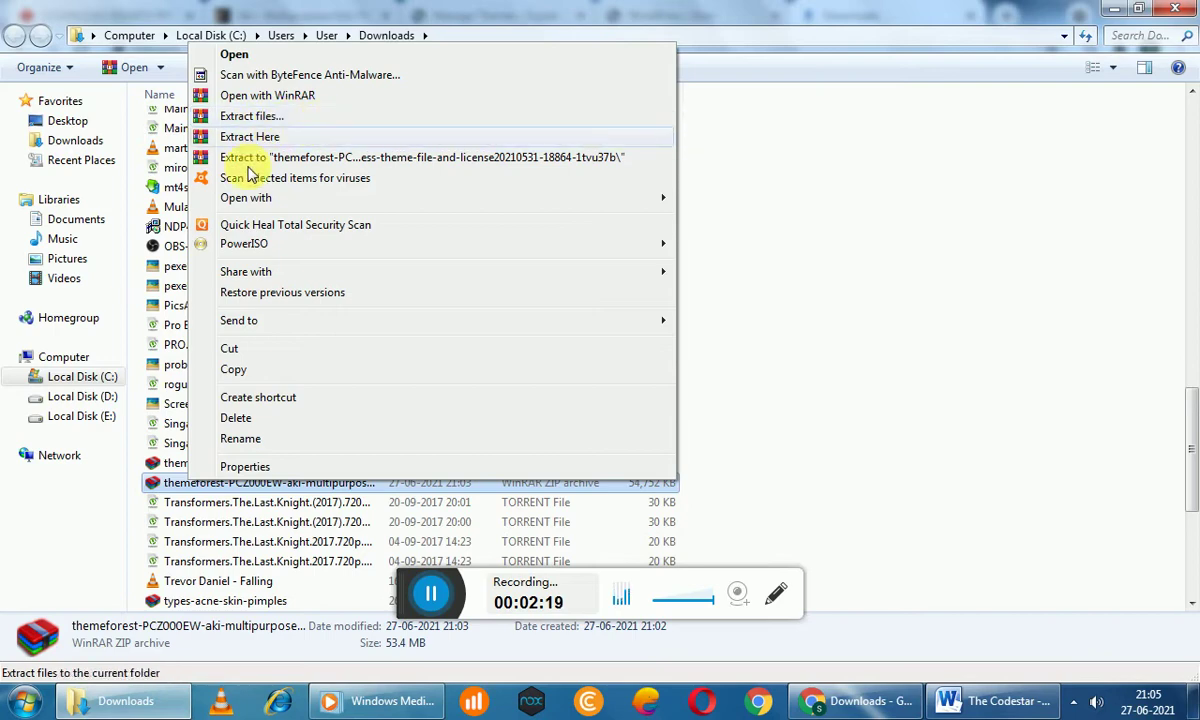
click(840, 328)
scroll(370, 383, up, 3)
scroll(370, 383, up, 15)
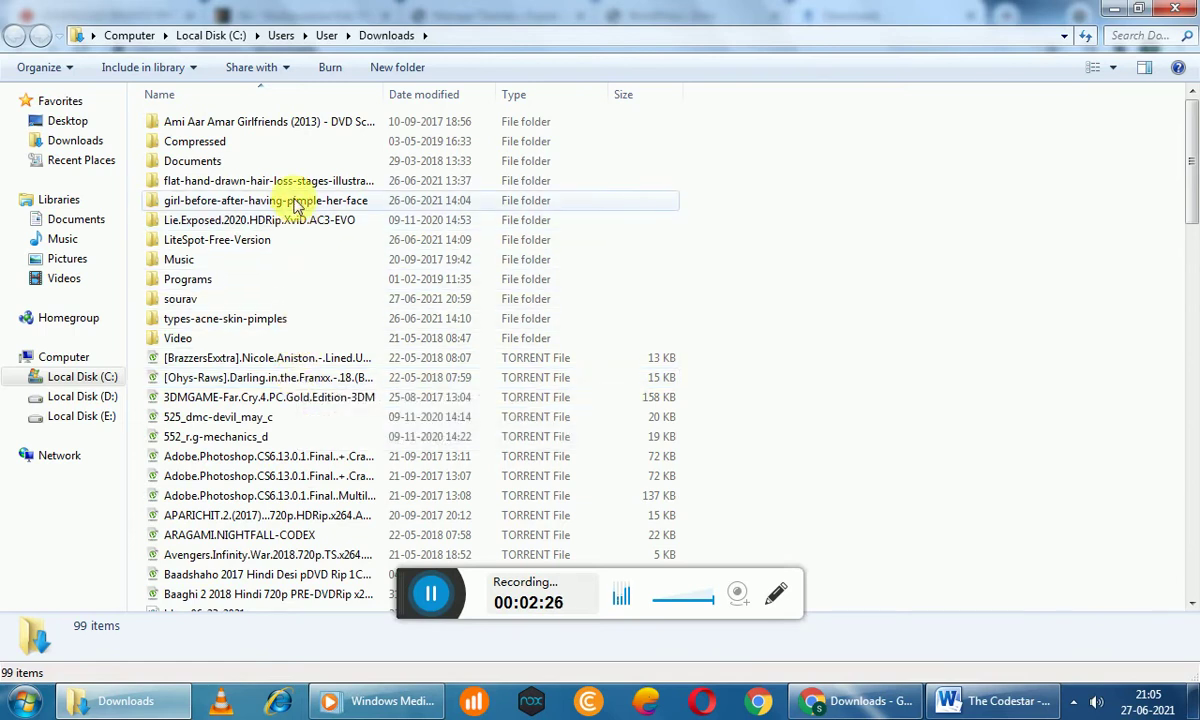
scroll(380, 325, down, 4)
scroll(380, 325, down, 6)
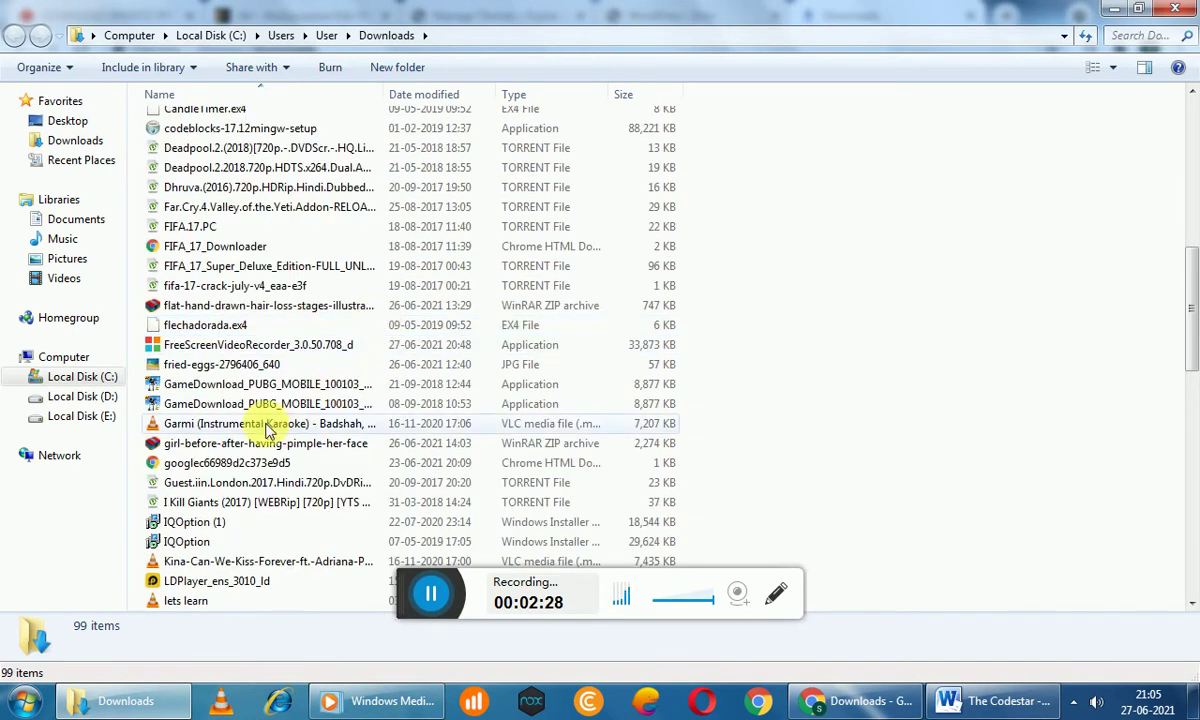
scroll(313, 343, down, 3)
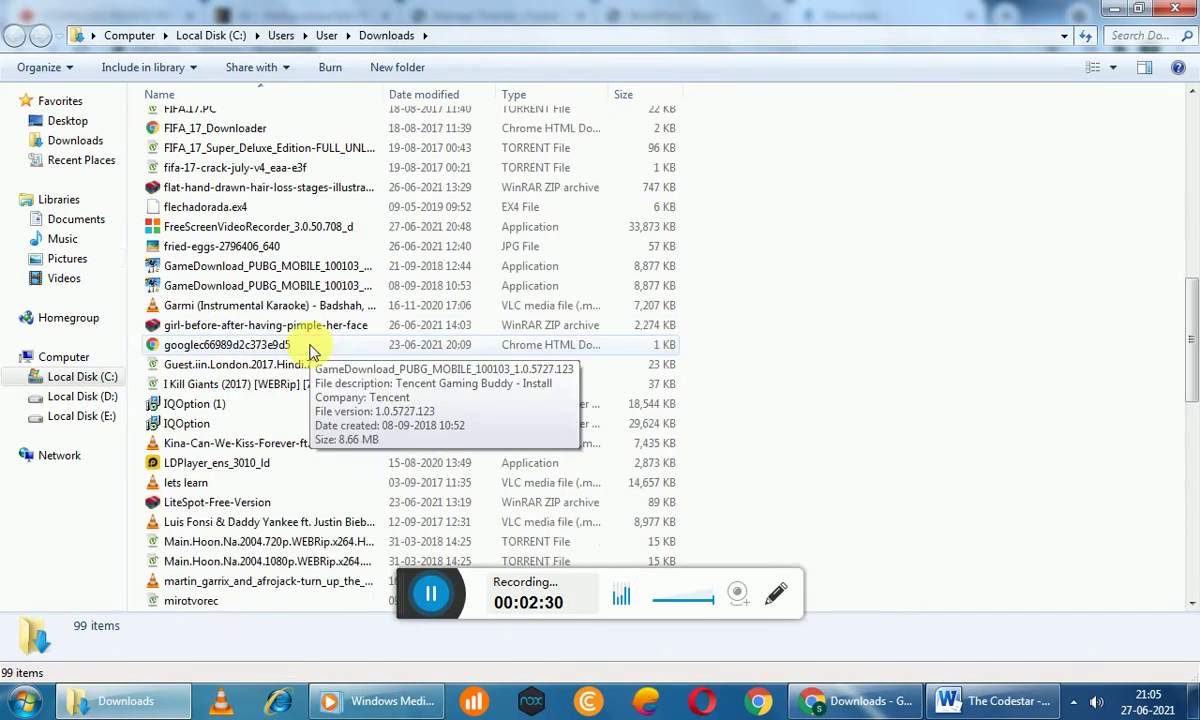
scroll(432, 352, down, 8)
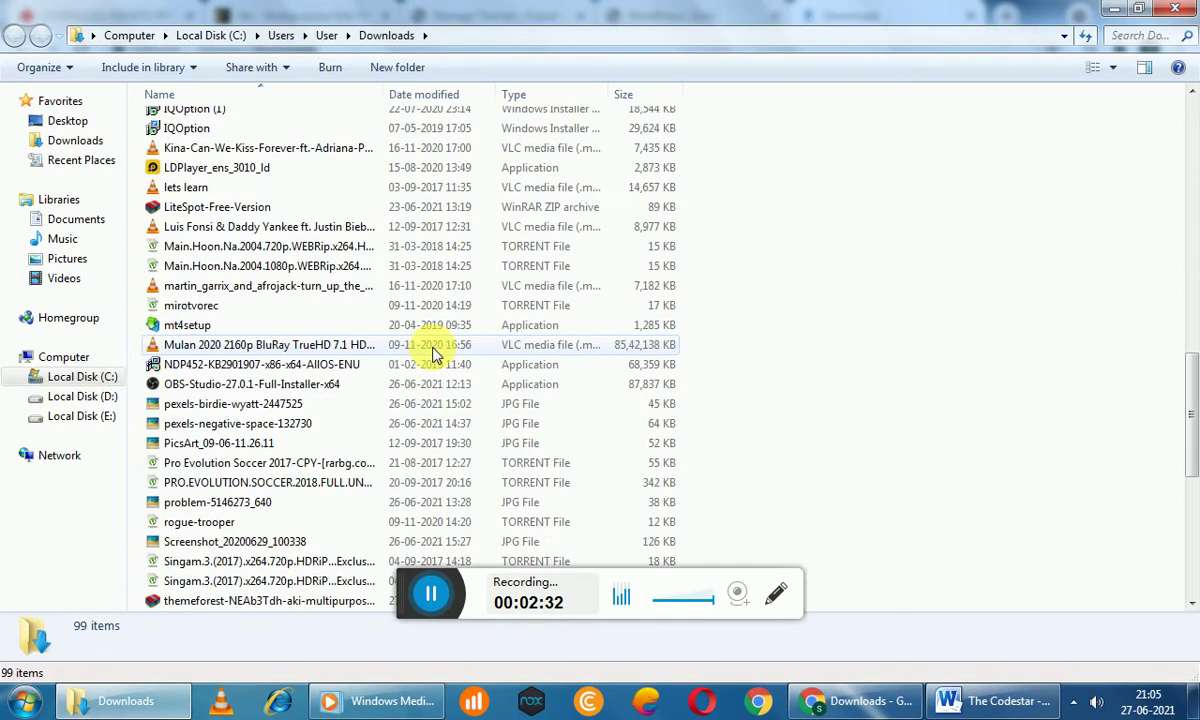
Extract the themeforest-PCZ000EW Aki archive to its default destination in Downloads, and open the extracted folder
click(306, 388)
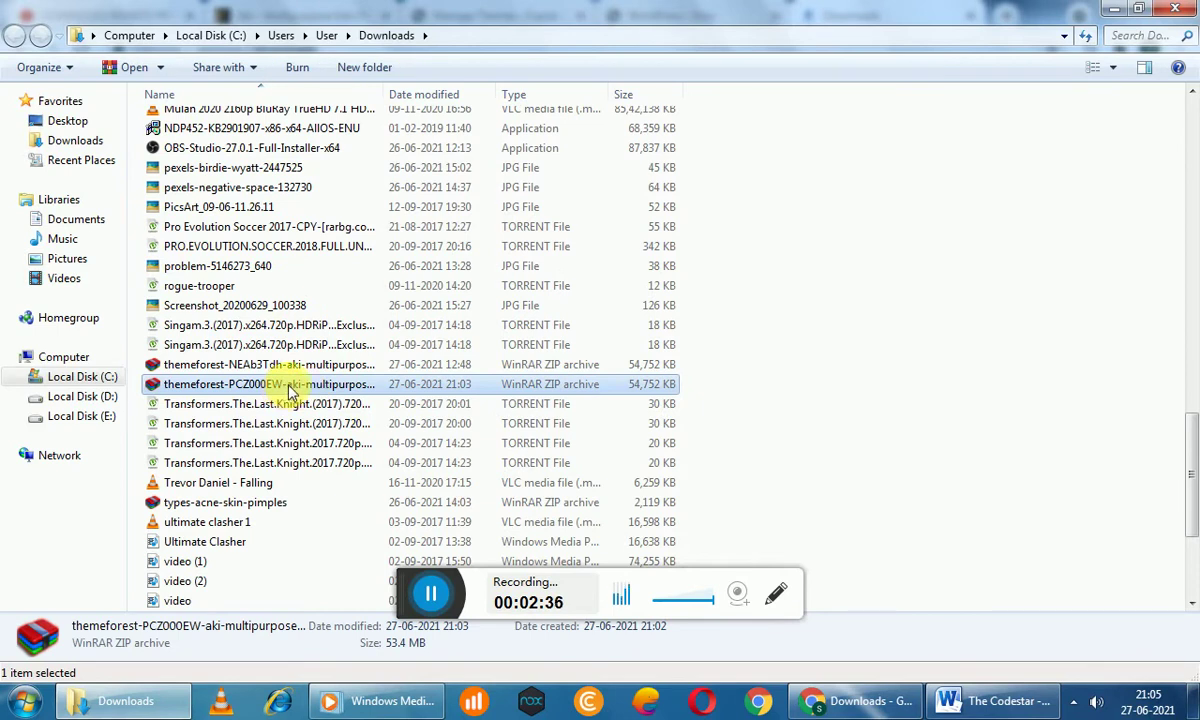
right_click(280, 392)
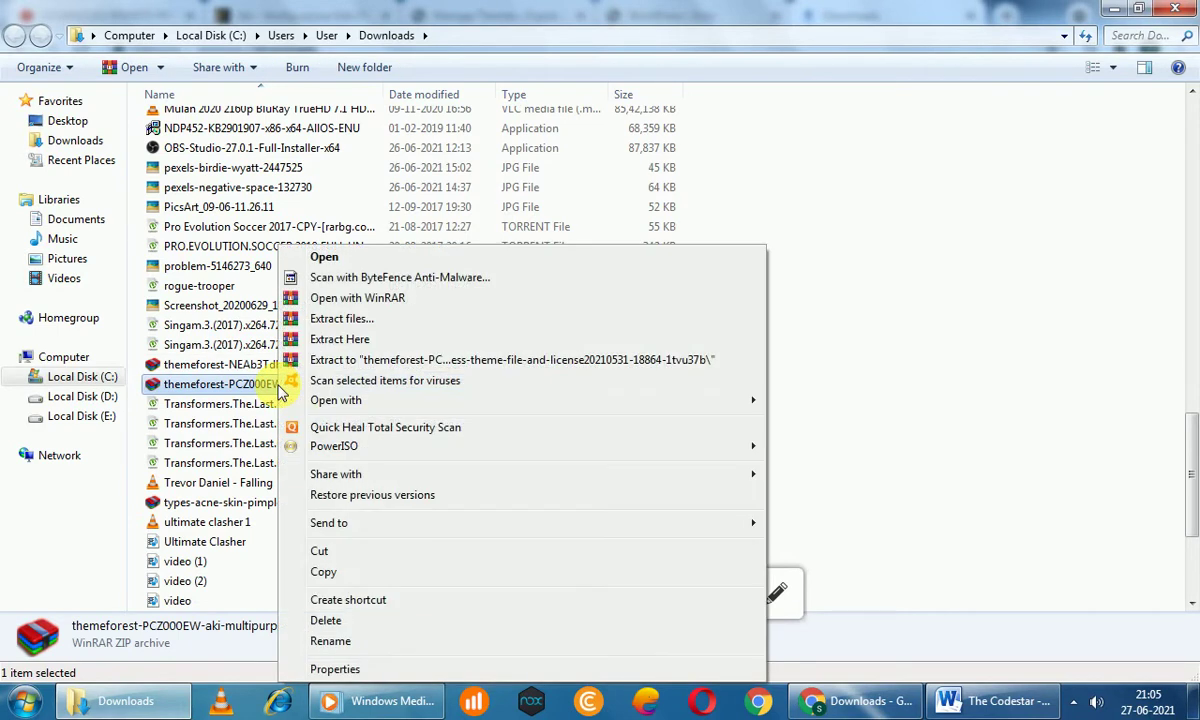
click(335, 304)
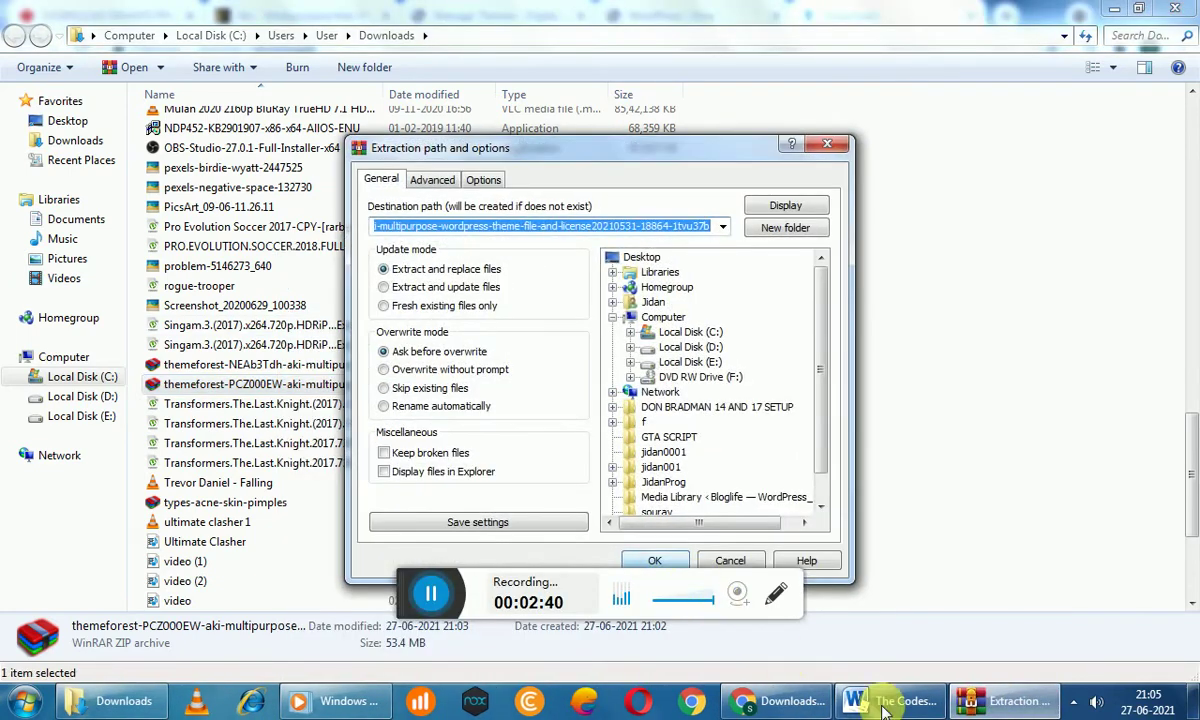
click(656, 562)
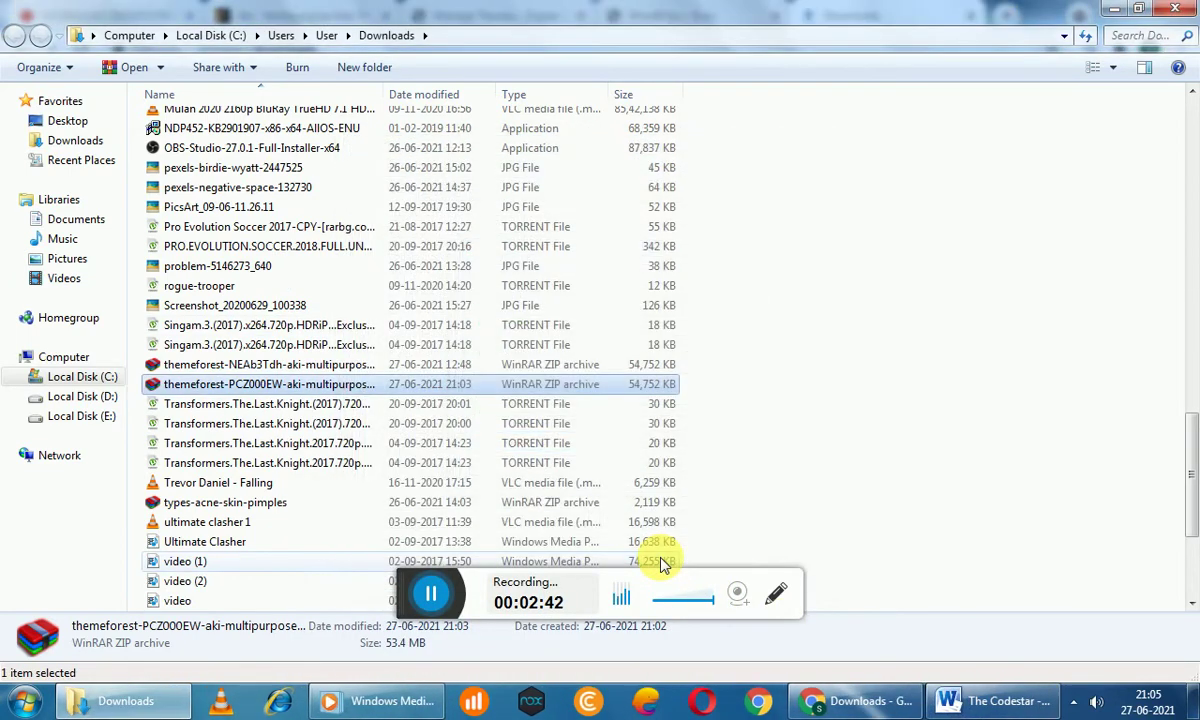
scroll(588, 348, up, 20)
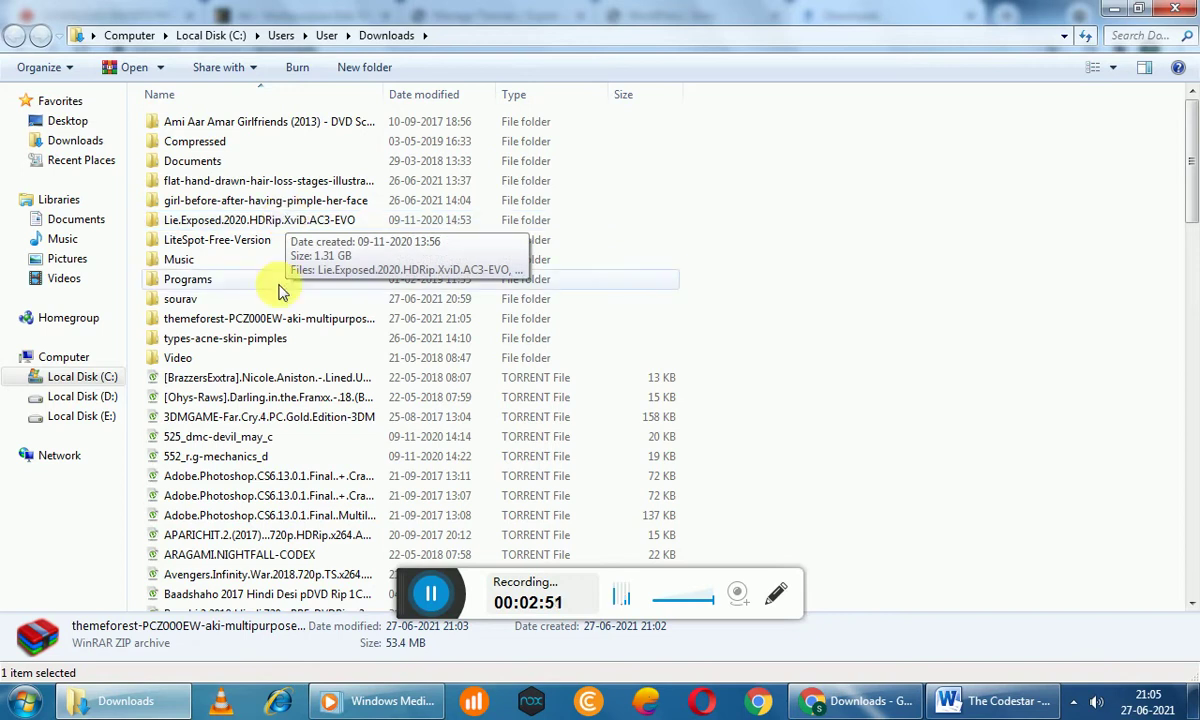
double_click(281, 318)
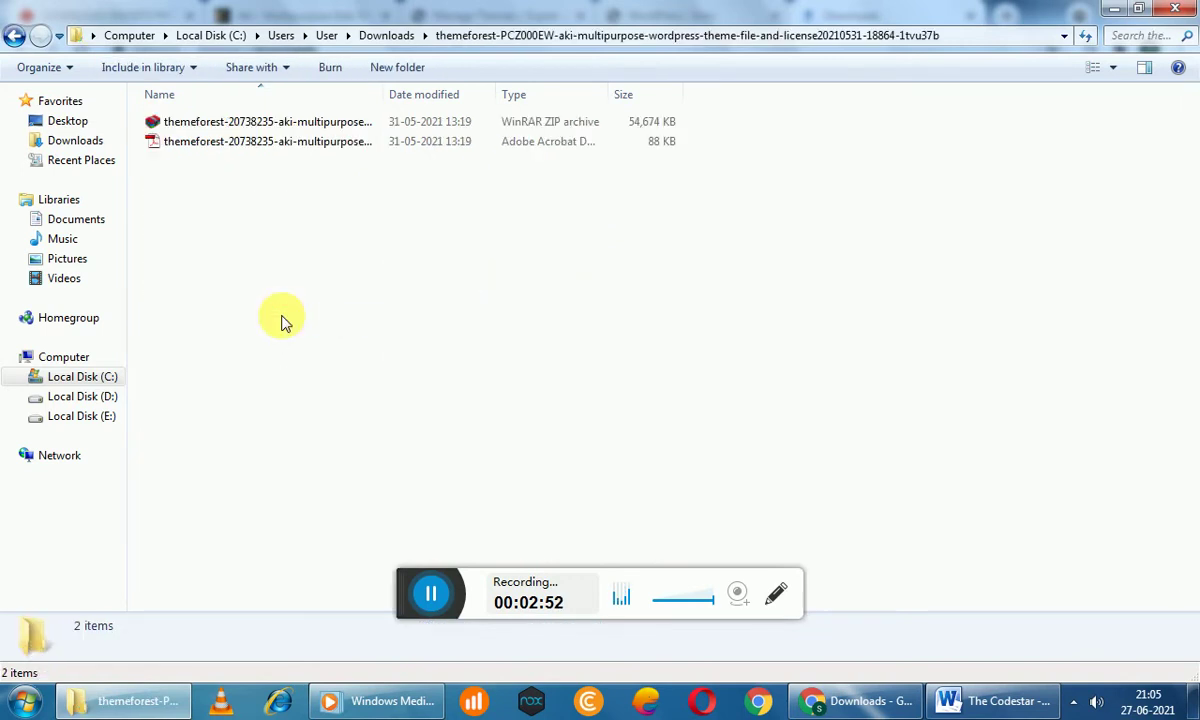
Extract the inner Aki theme zip in place and open the Aki-full-files-and-documentation-1.3.3 folder
right_click(240, 123)
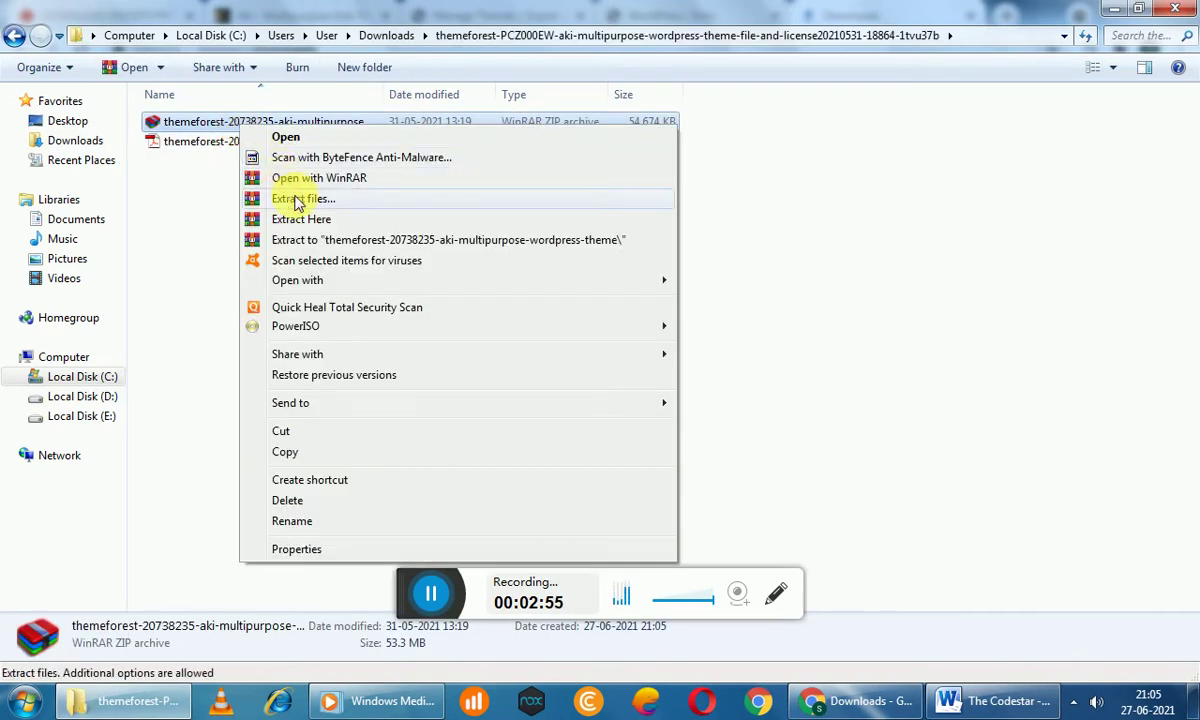
click(303, 219)
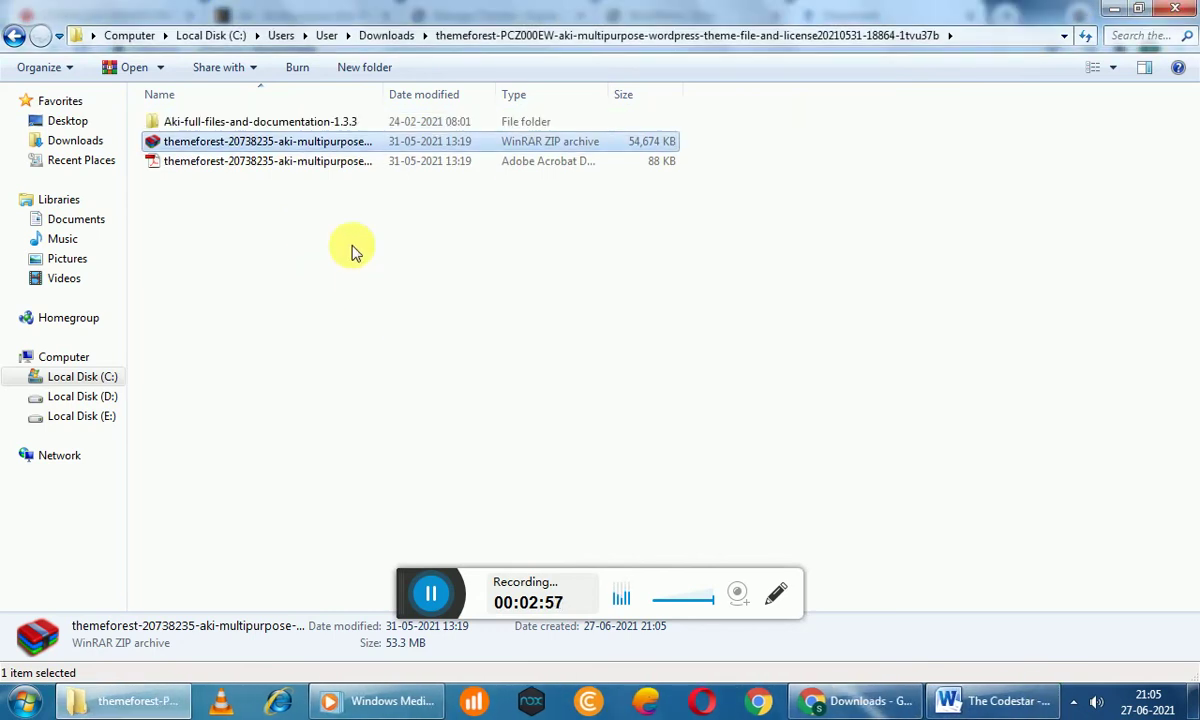
double_click(258, 122)
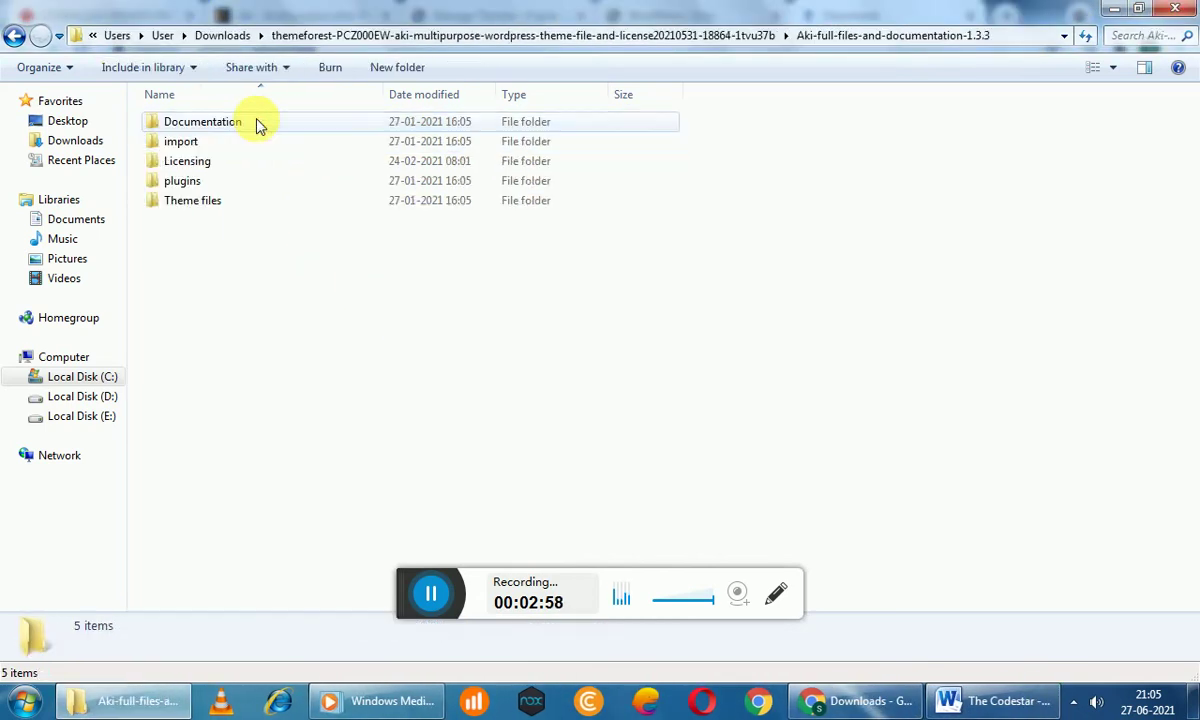
Open the Theme files folder of the extracted Aki package, then switch to Chrome and close its download list
double_click(248, 201)
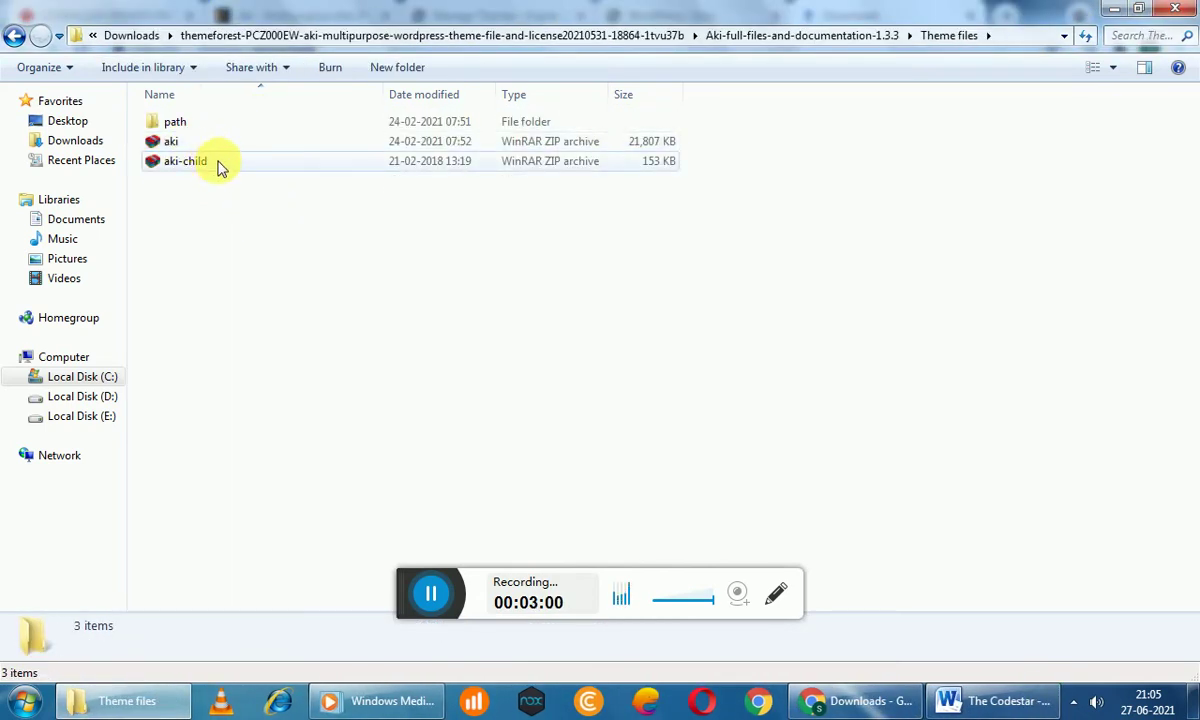
click(838, 703)
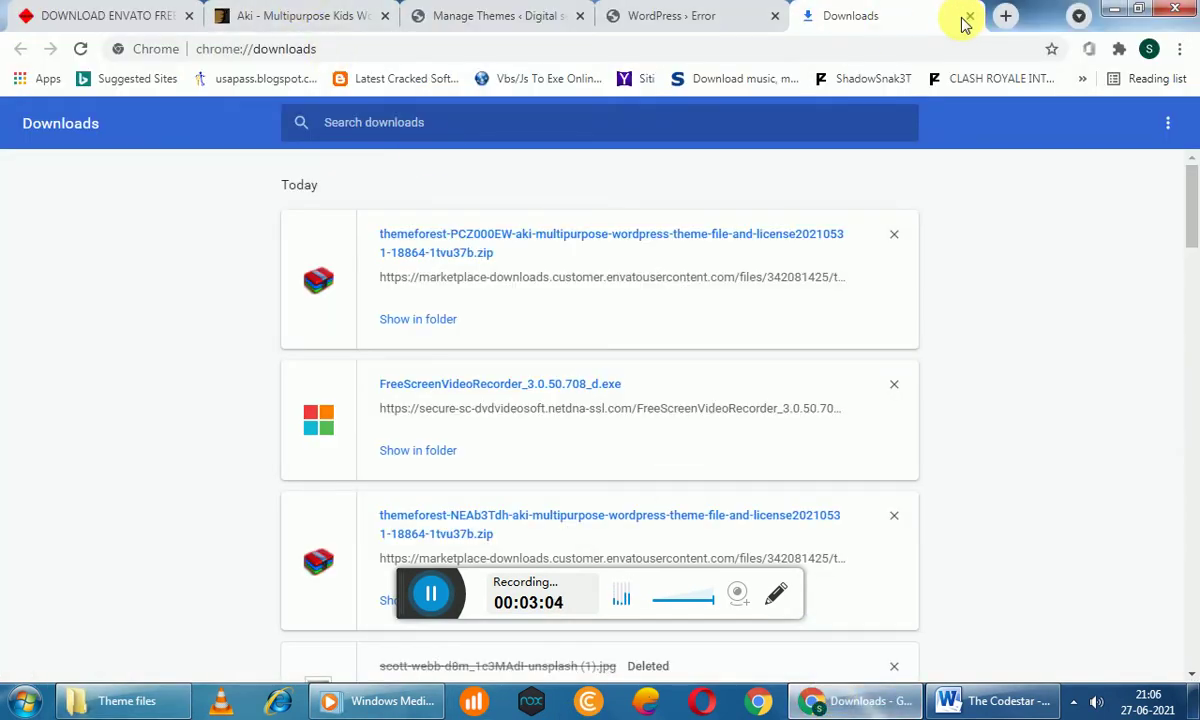
click(969, 17)
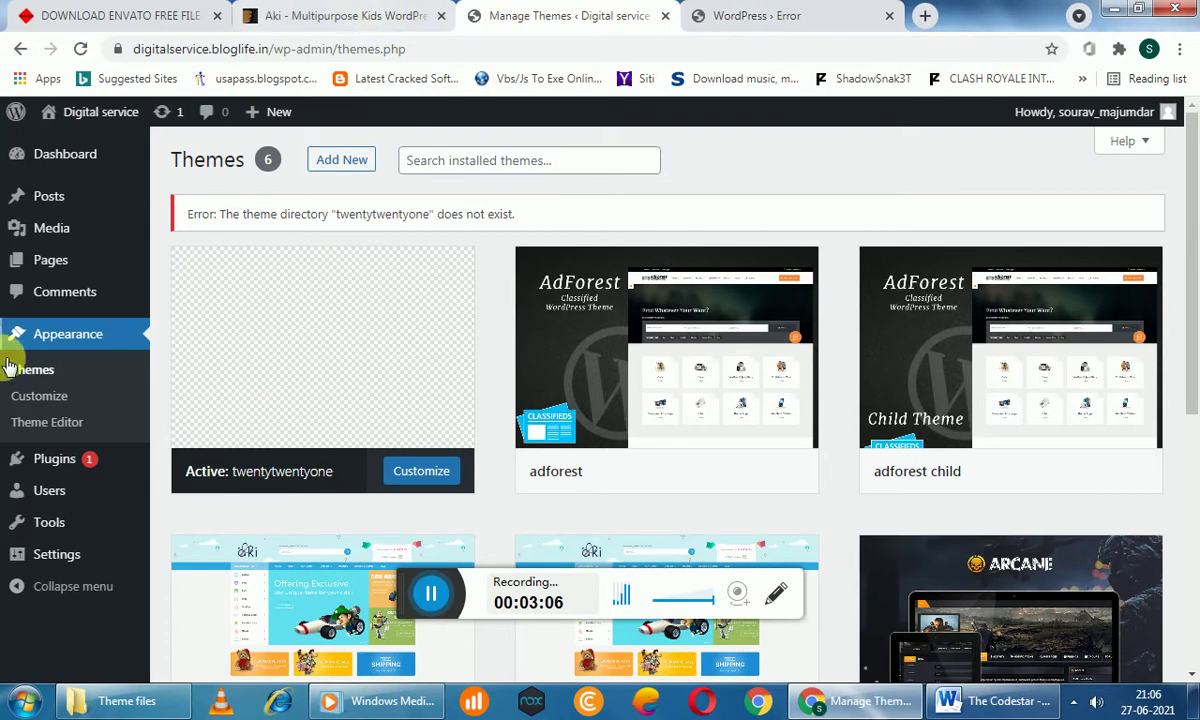
Start adding a new theme by upload and choose aki.zip from the Theme files folder
click(330, 166)
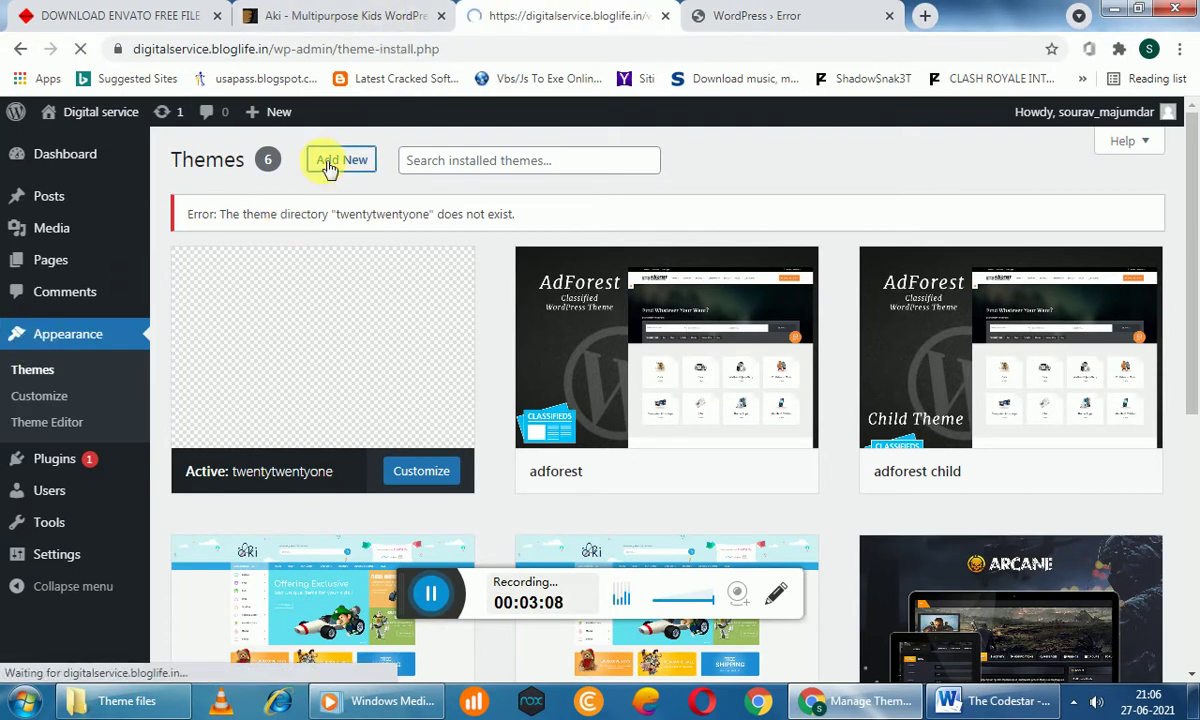
click(330, 164)
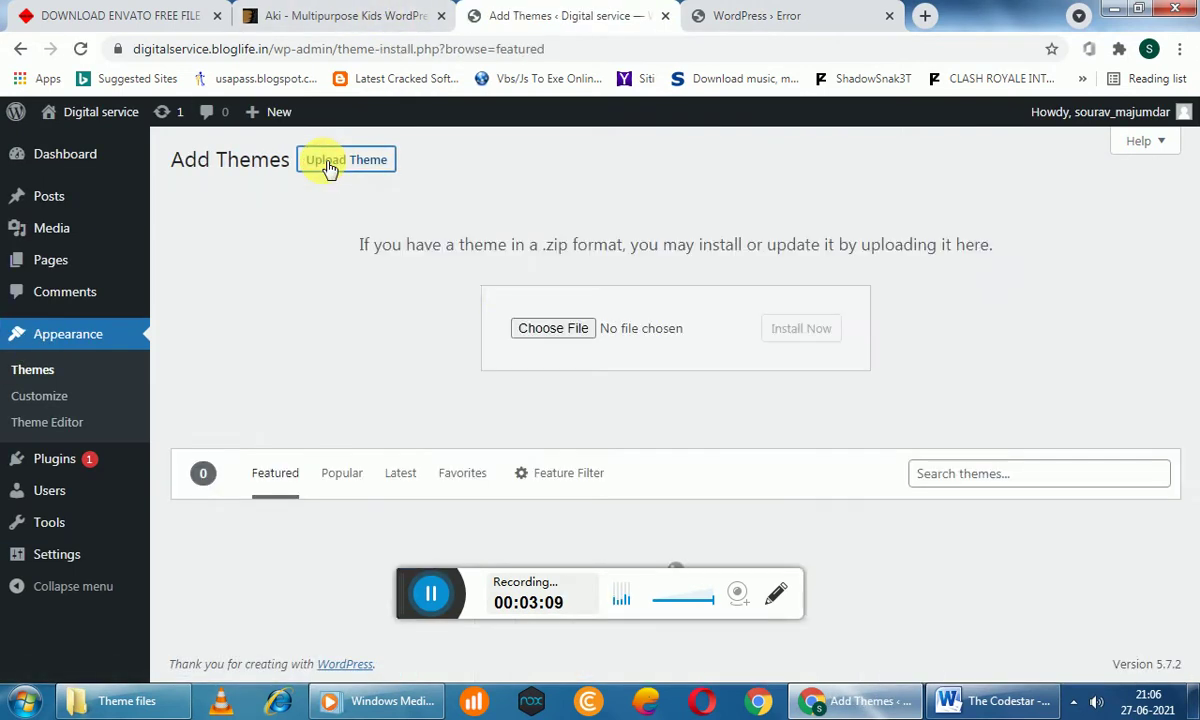
click(523, 333)
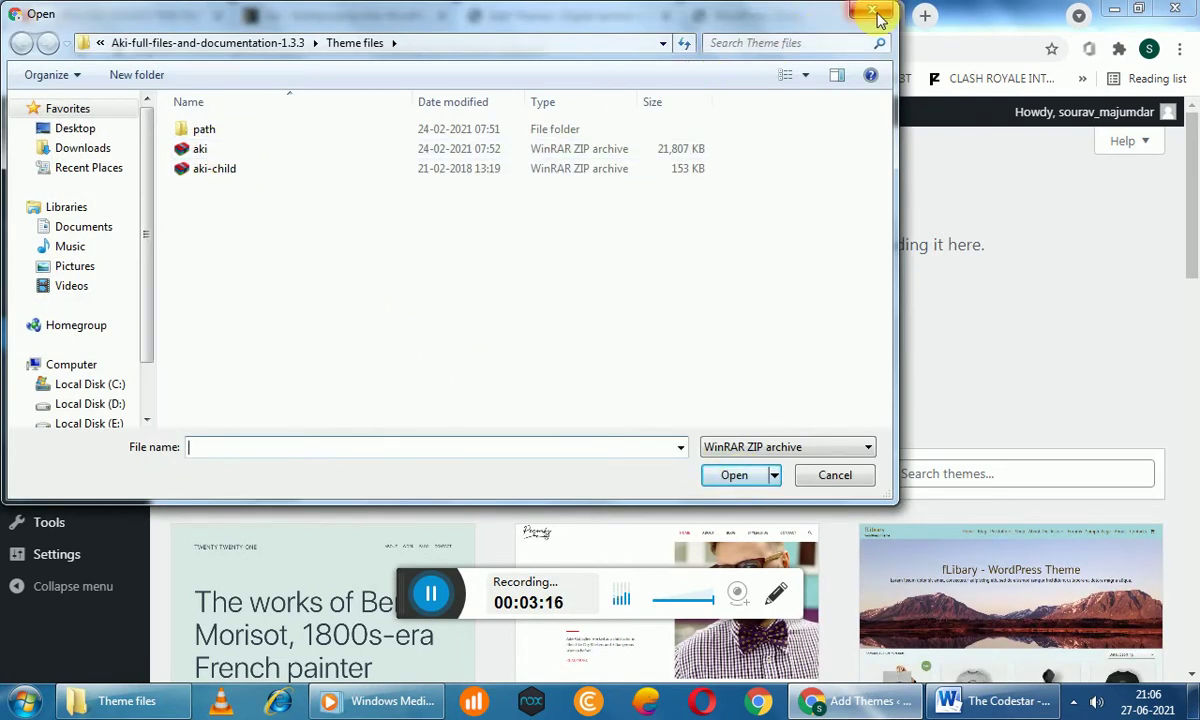
click(265, 150)
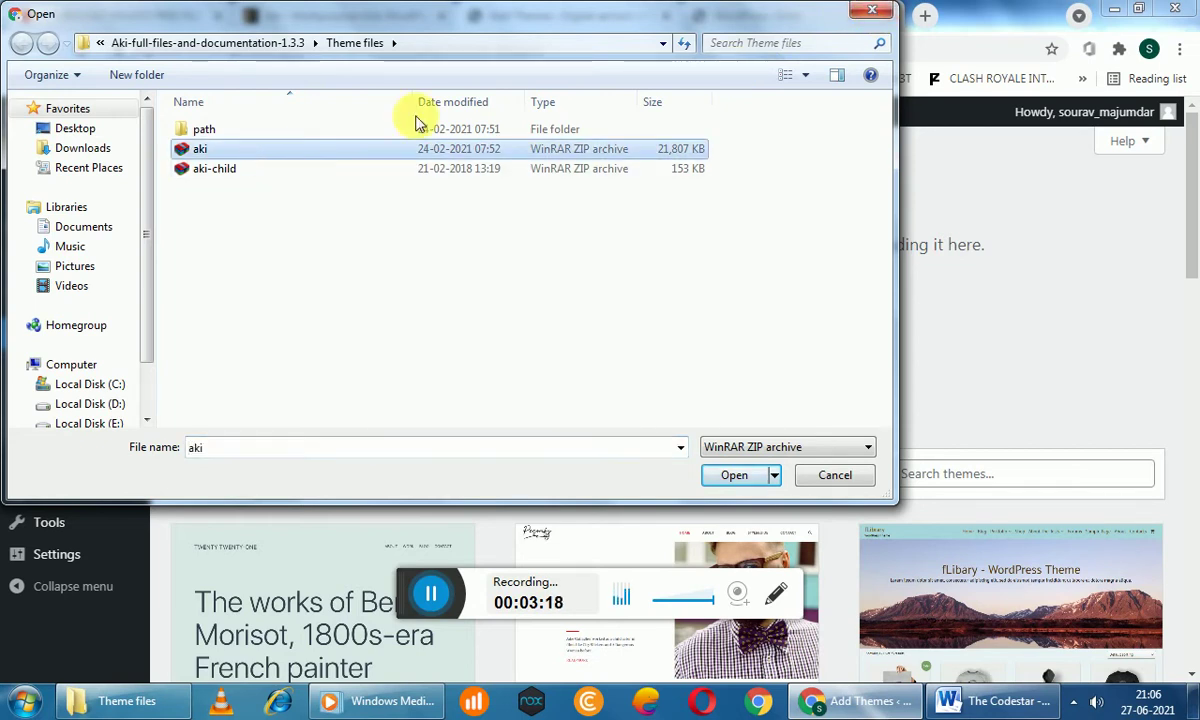
click(730, 476)
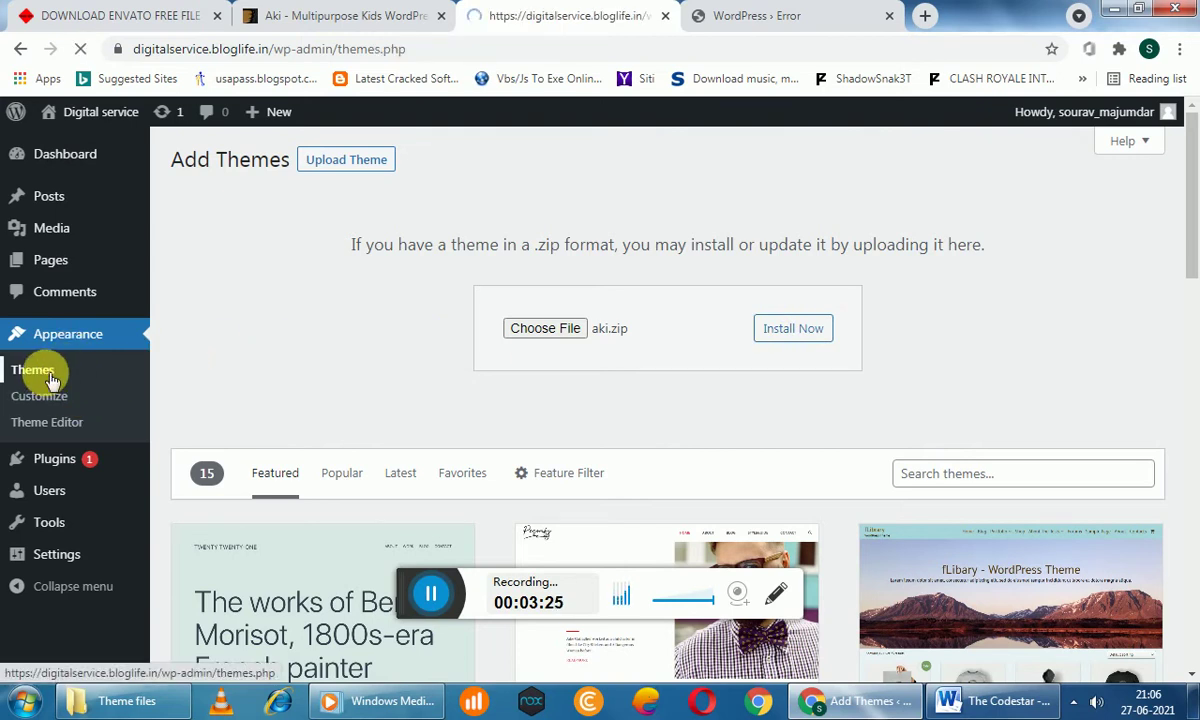
Activate the aki child theme among the installed themes
scroll(330, 440, down, 3)
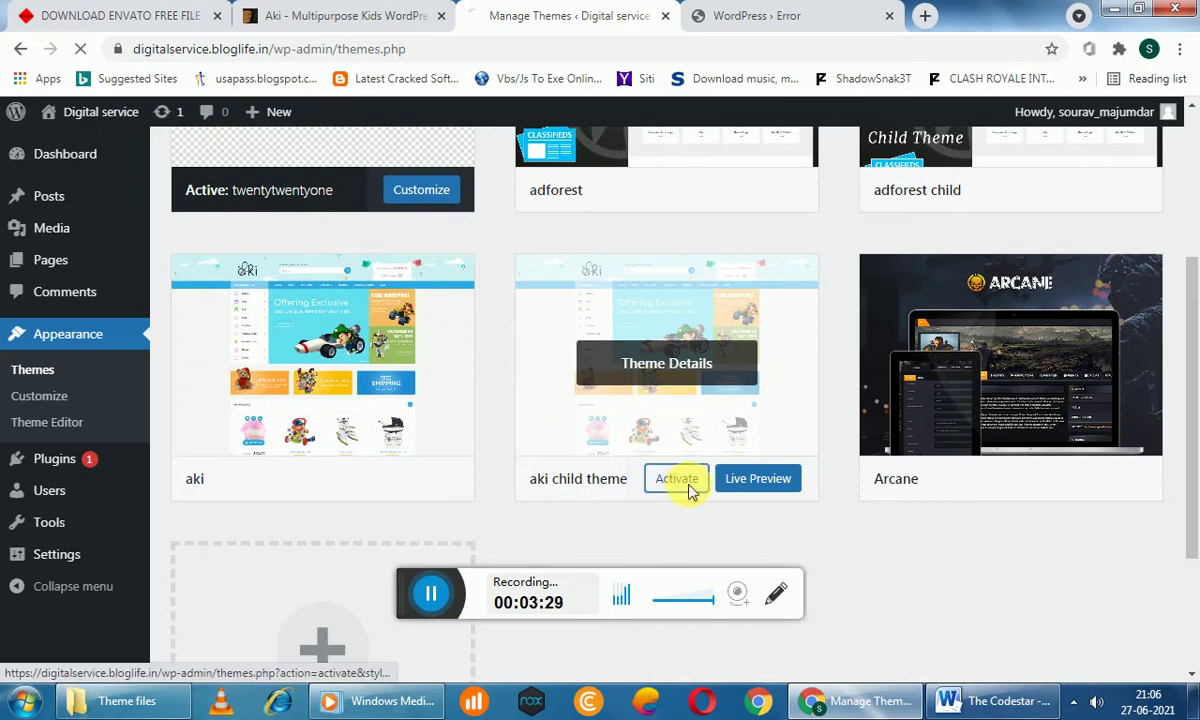
click(688, 490)
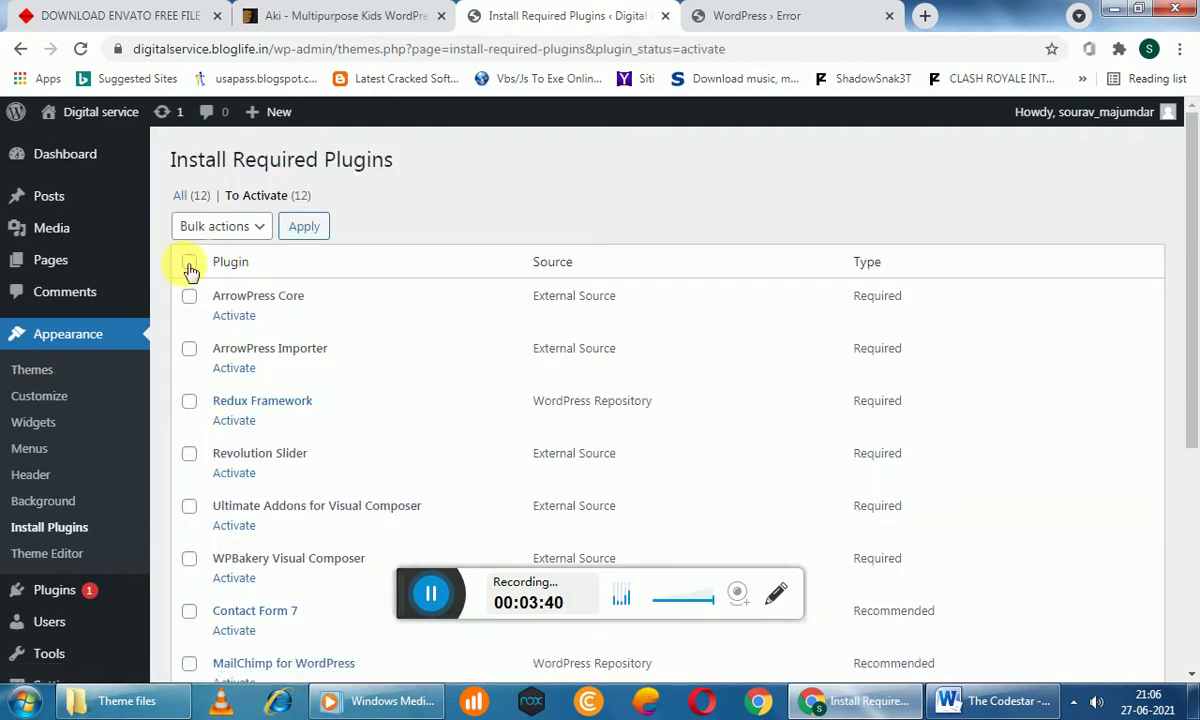
Select all required plugins, set the bulk action to Activate, and look through the plugin list
click(212, 226)
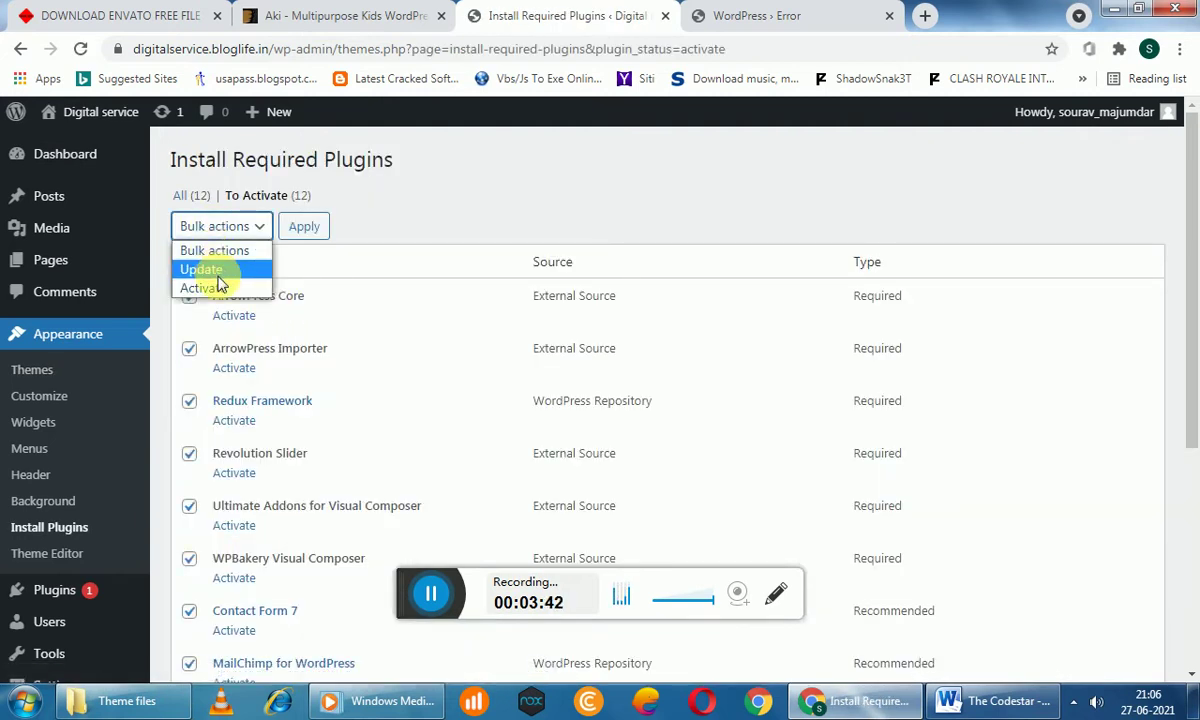
click(205, 285)
scroll(321, 260, down, 2)
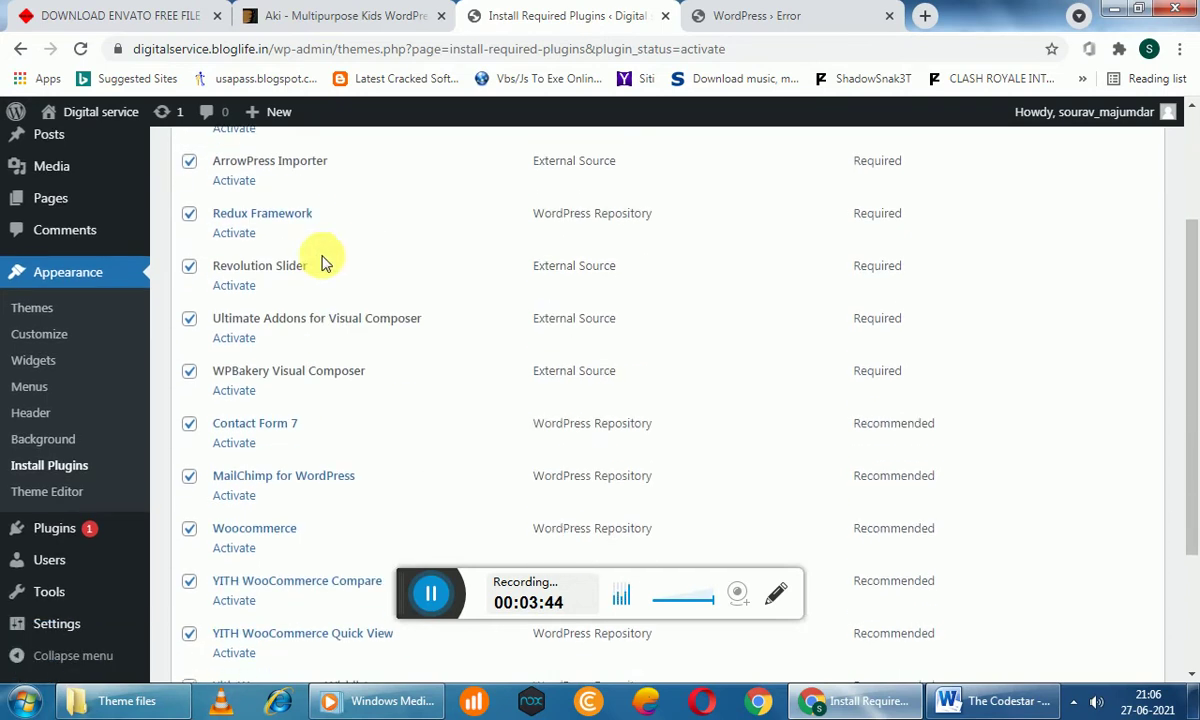
scroll(303, 254, up, 1)
drag(226, 204, 328, 625)
scroll(330, 428, down, 2)
click(300, 620)
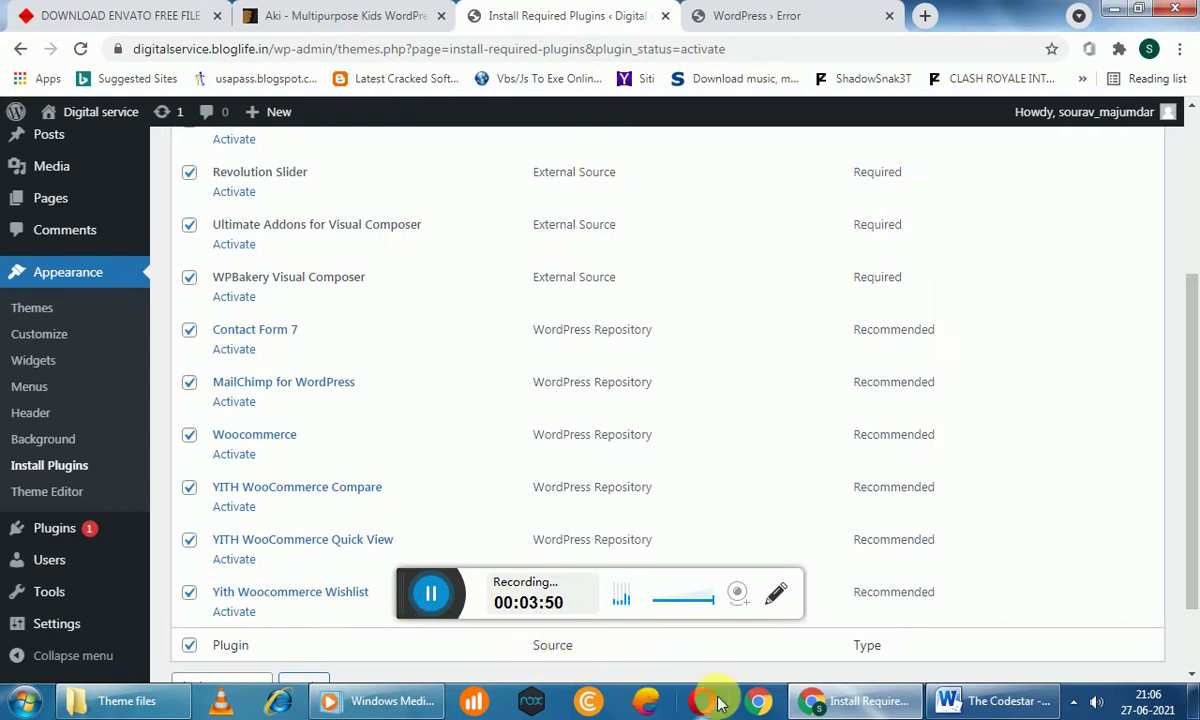
Switch to the file explorer and look at the plugin archives in the Aki package's plugins folder, selecting them all
click(143, 714)
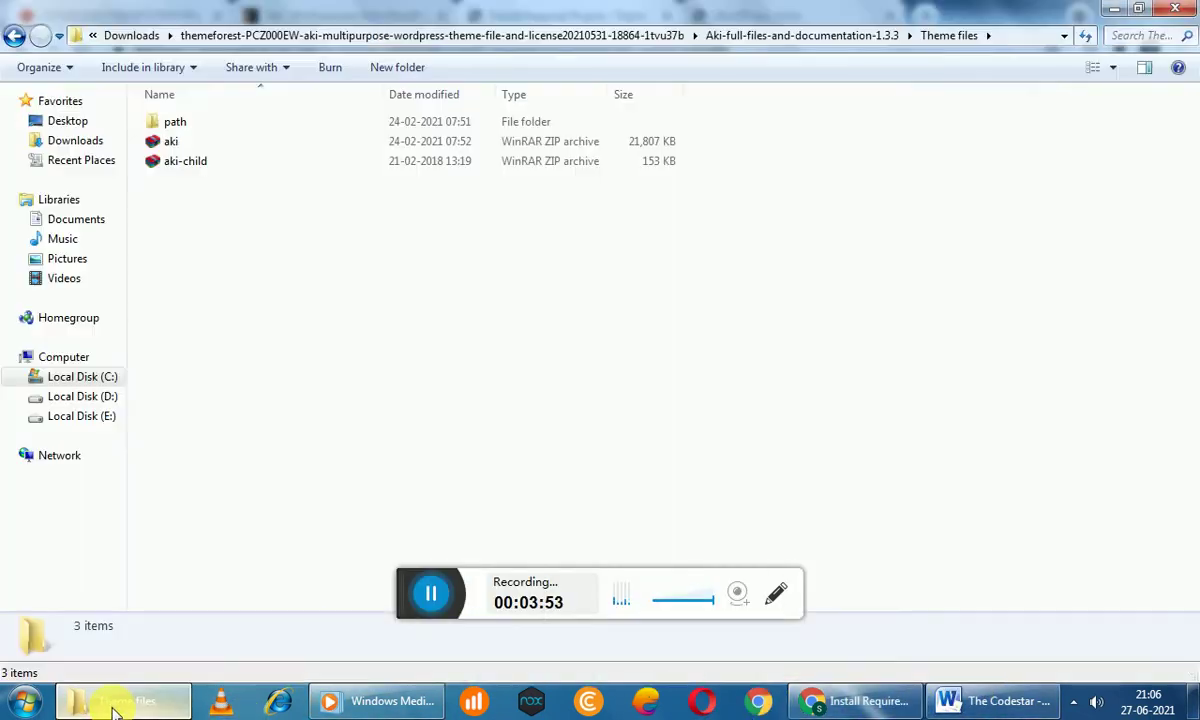
click(15, 40)
double_click(227, 170)
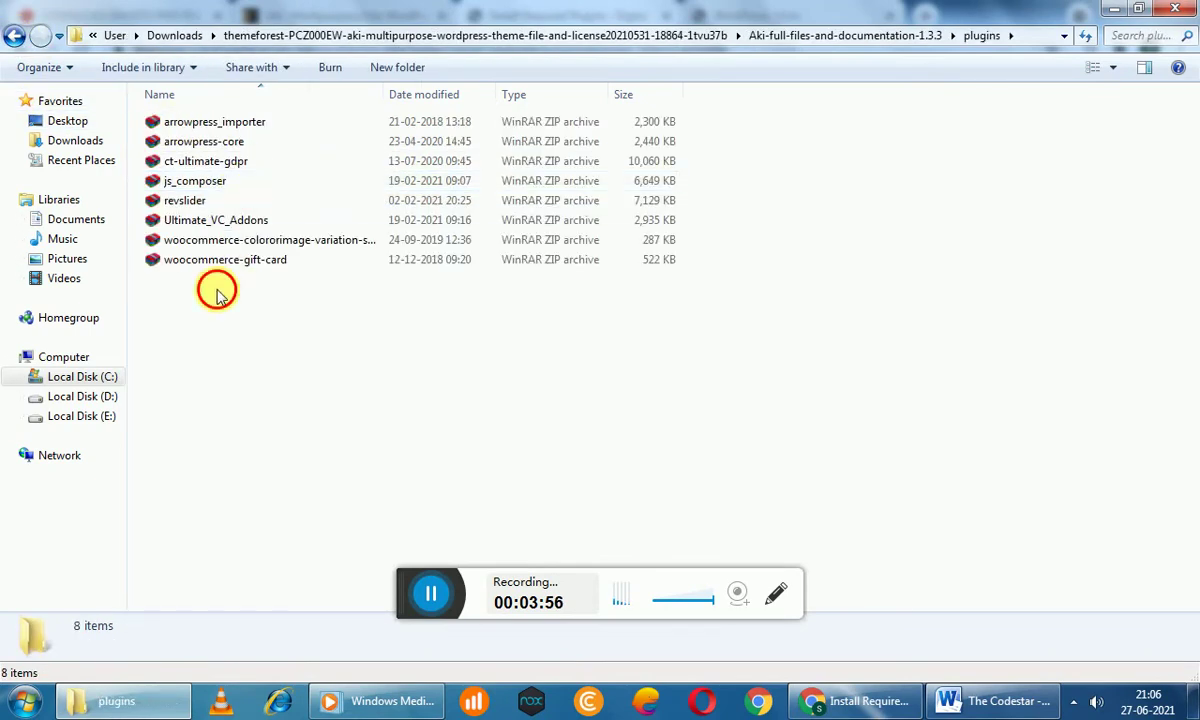
drag(216, 292, 201, 40)
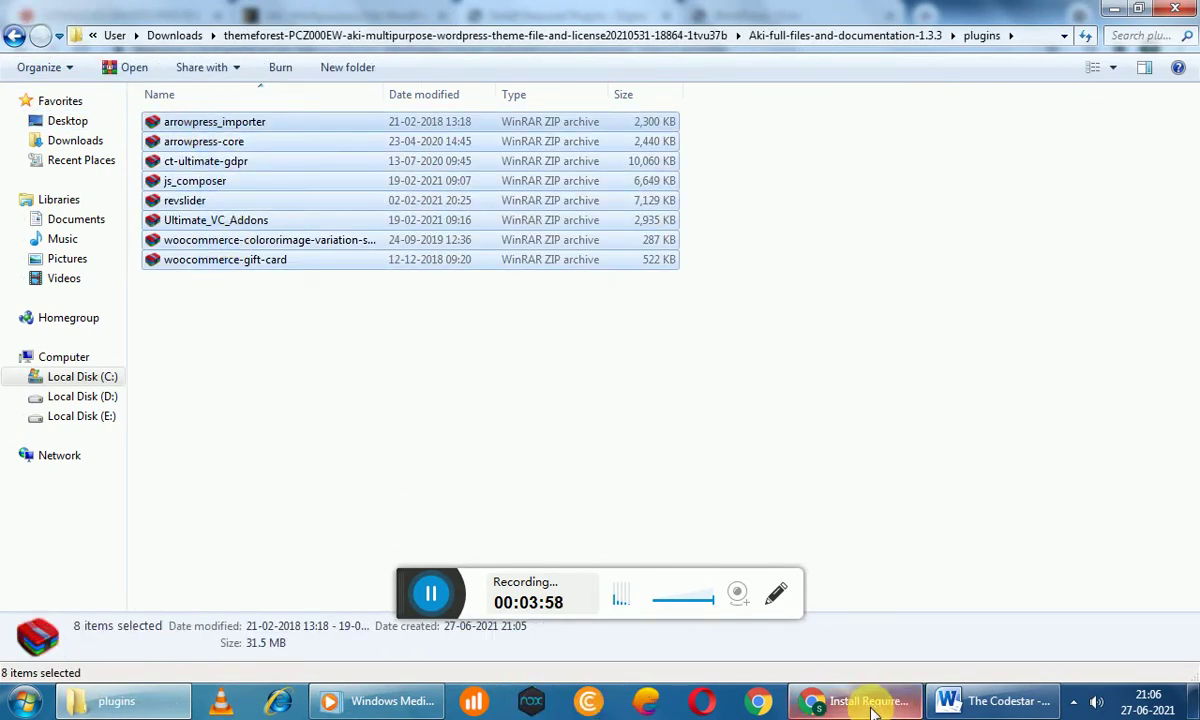
Return to Chrome and apply the Activate bulk action to all the selected required plugins
click(868, 701)
scroll(320, 420, down, 1)
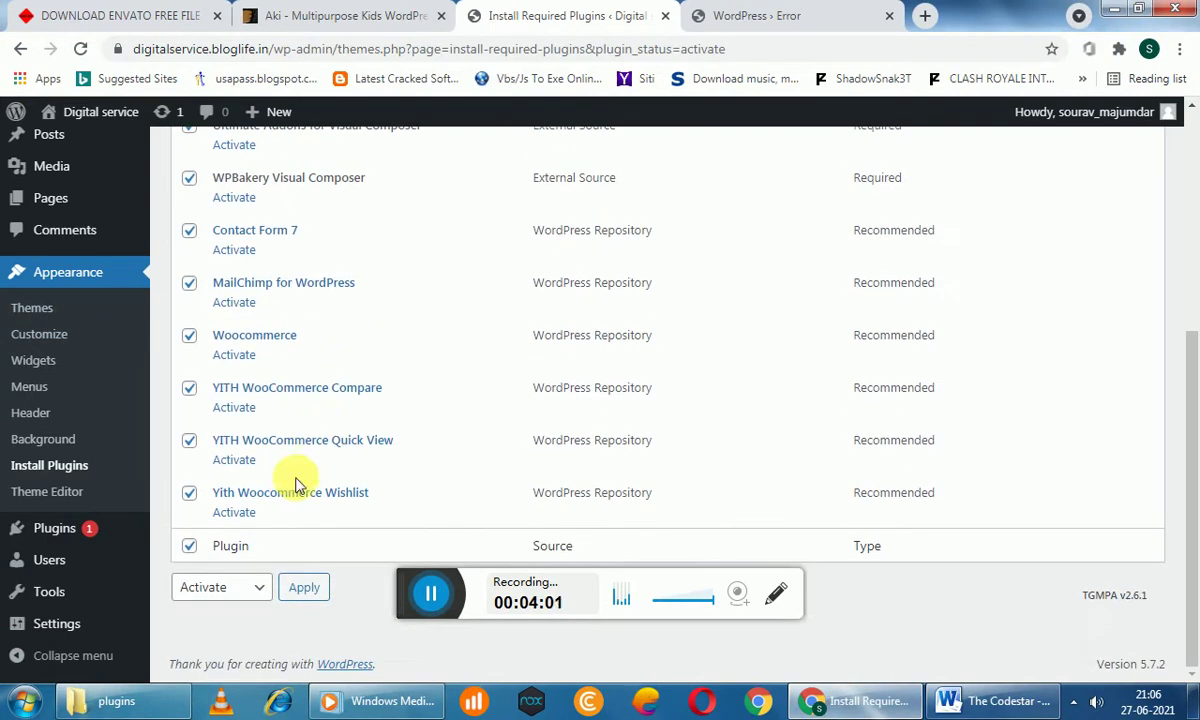
scroll(332, 385, up, 4)
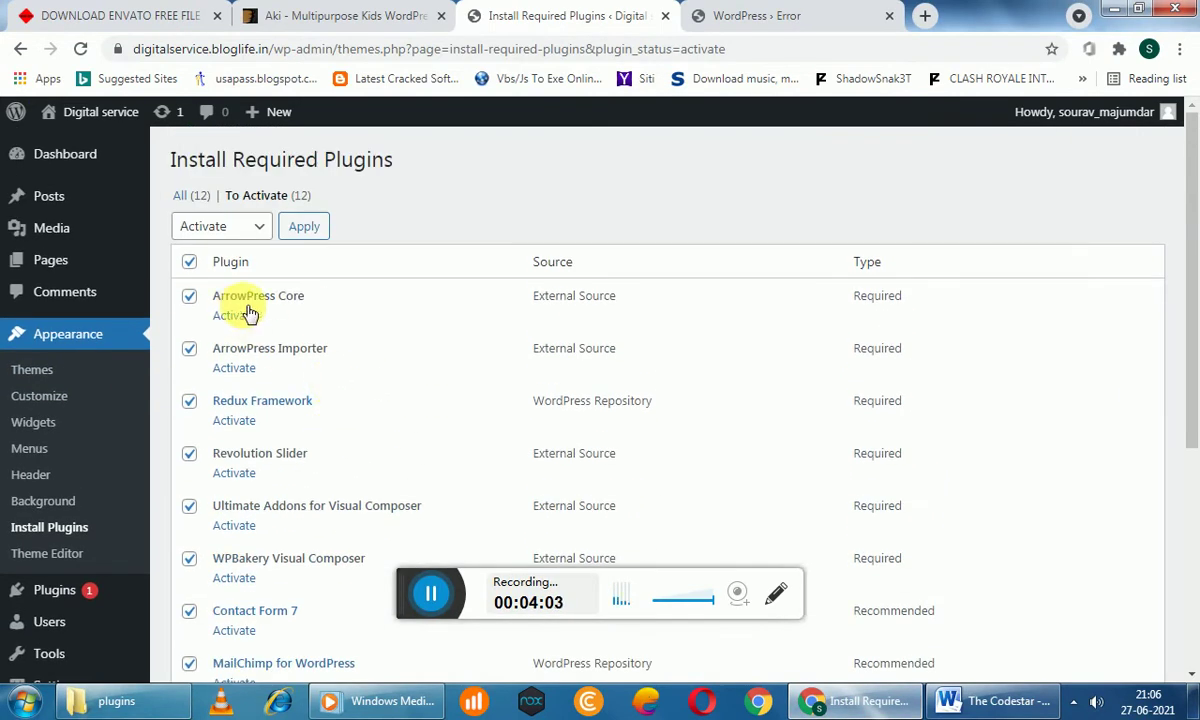
scroll(415, 383, down, 5)
click(245, 587)
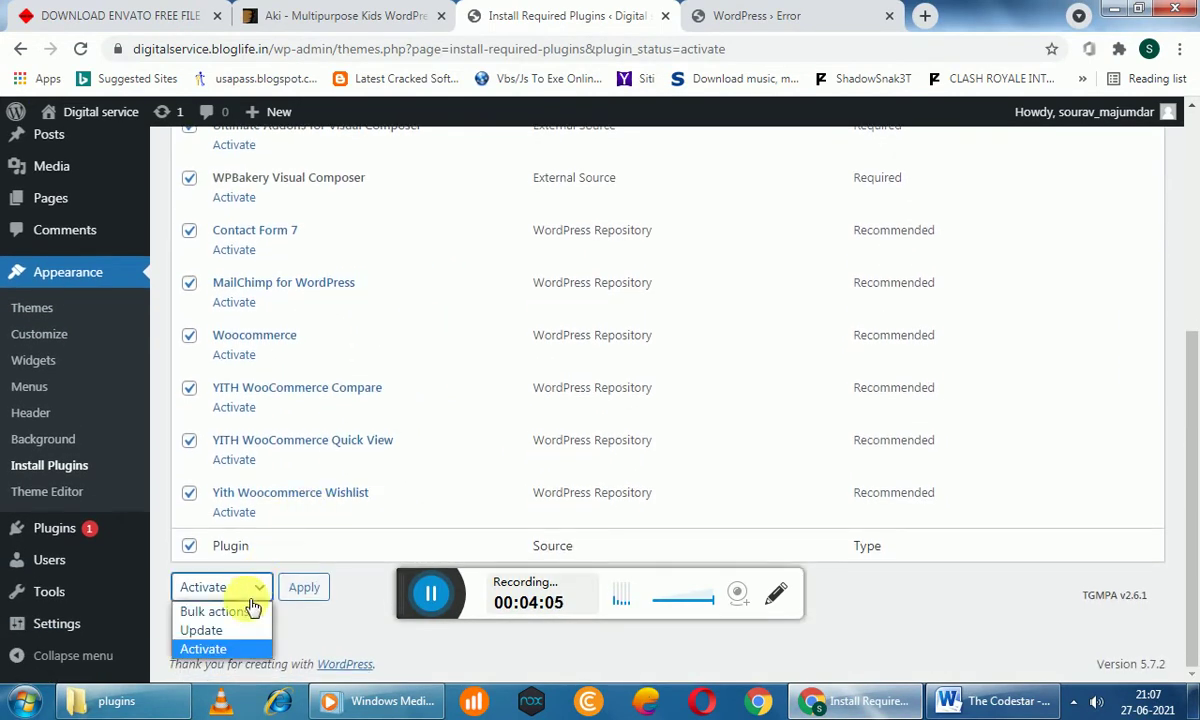
click(215, 648)
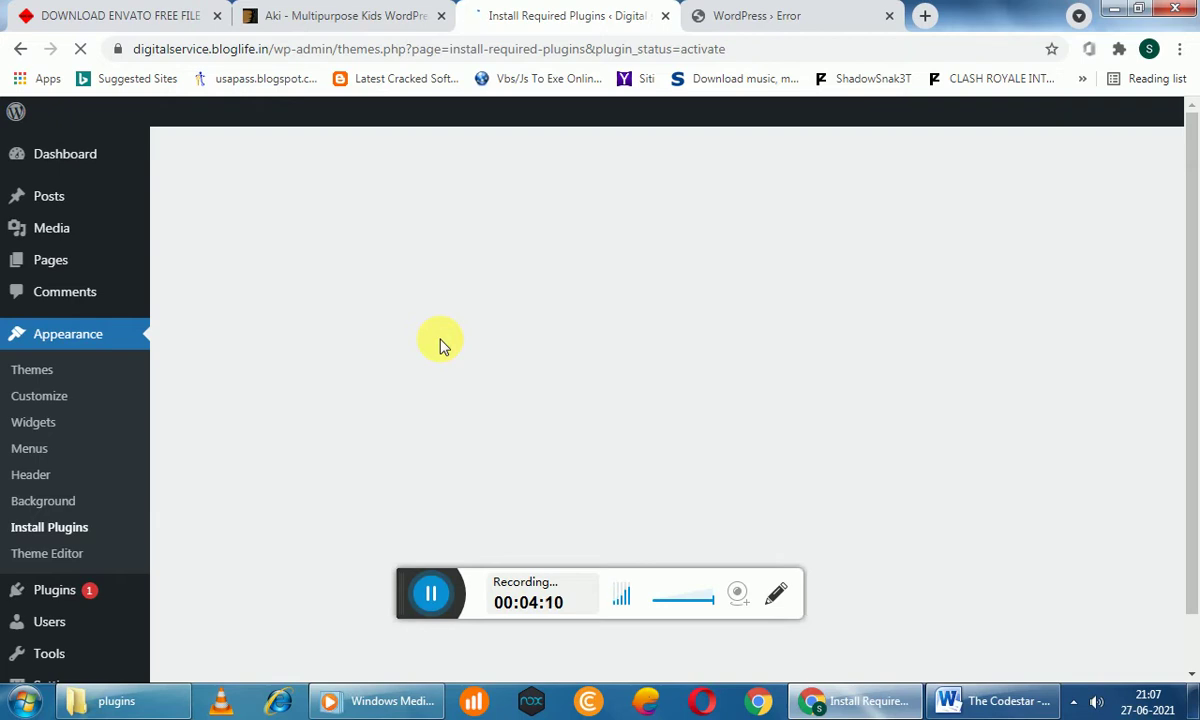
Examine the Digital service front page with the Aki theme, including its account options and search box
click(793, 12)
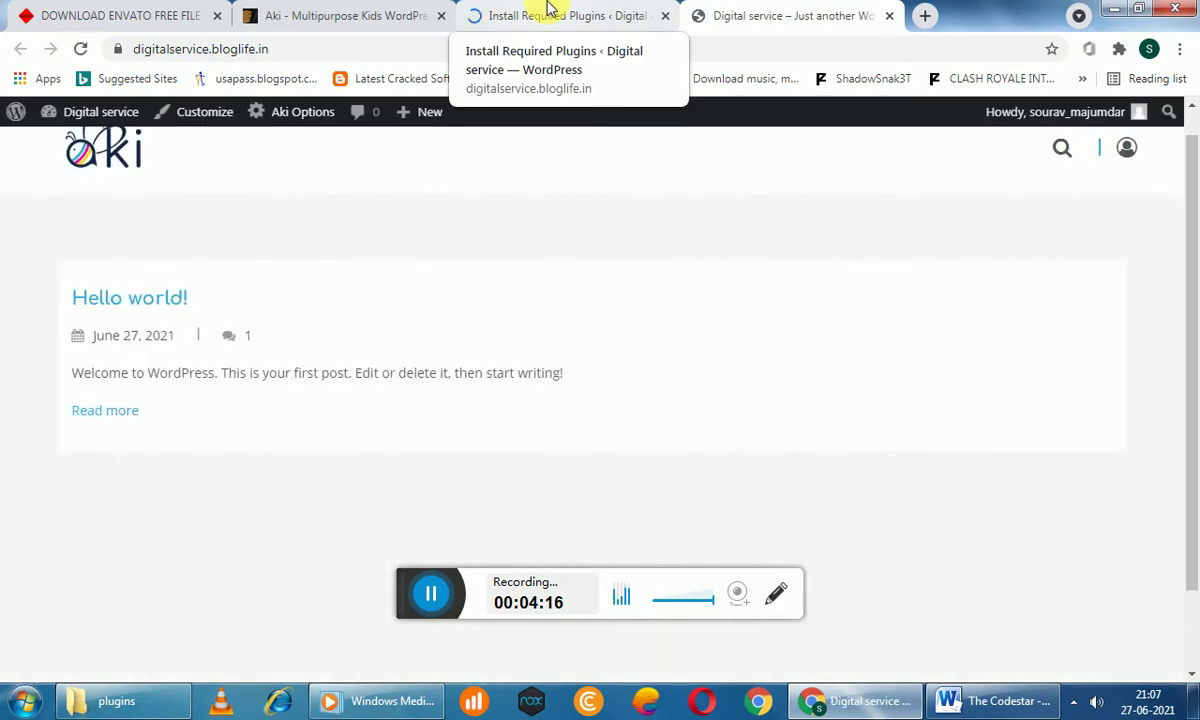
scroll(883, 240, up, 1)
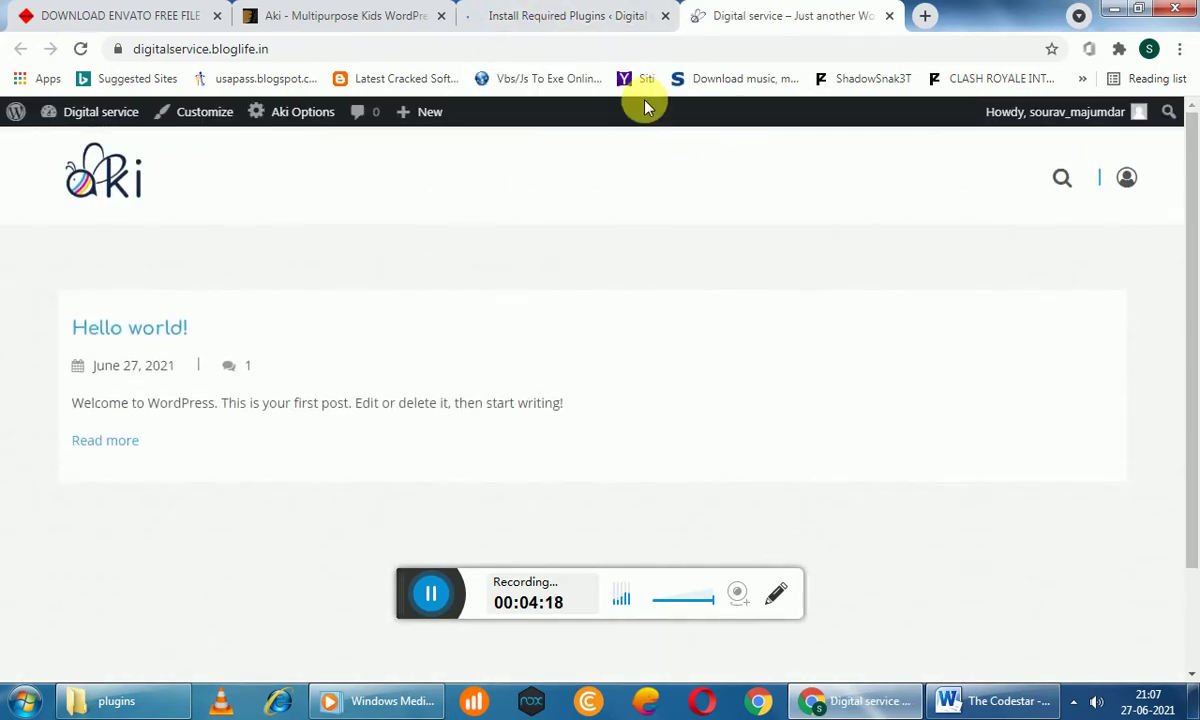
mouse_move(1126, 186)
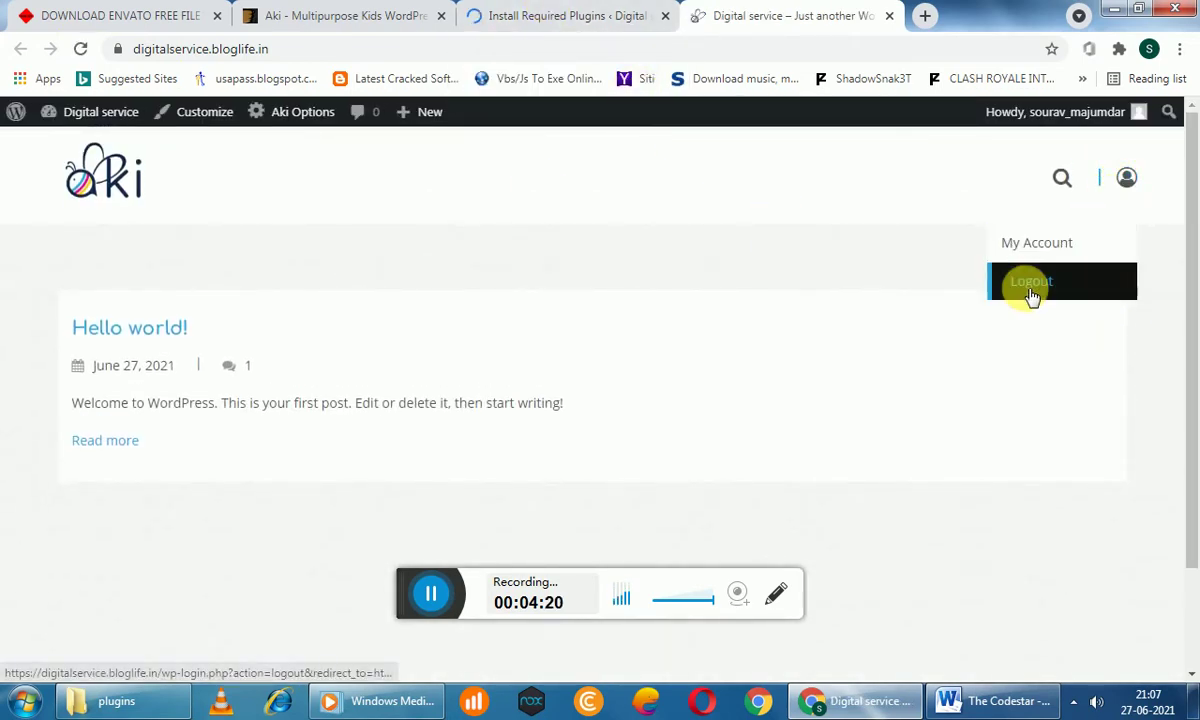
click(1061, 179)
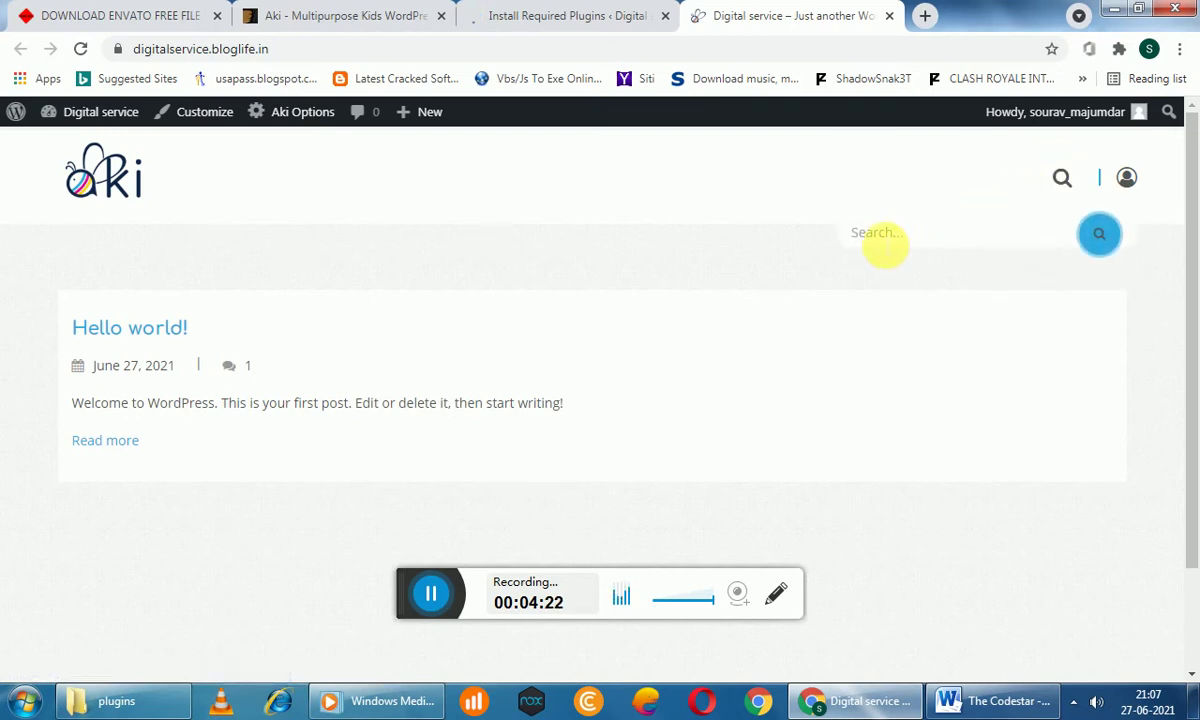
Go back to the Install Required Plugins page and return from it to the dashboard
click(543, 9)
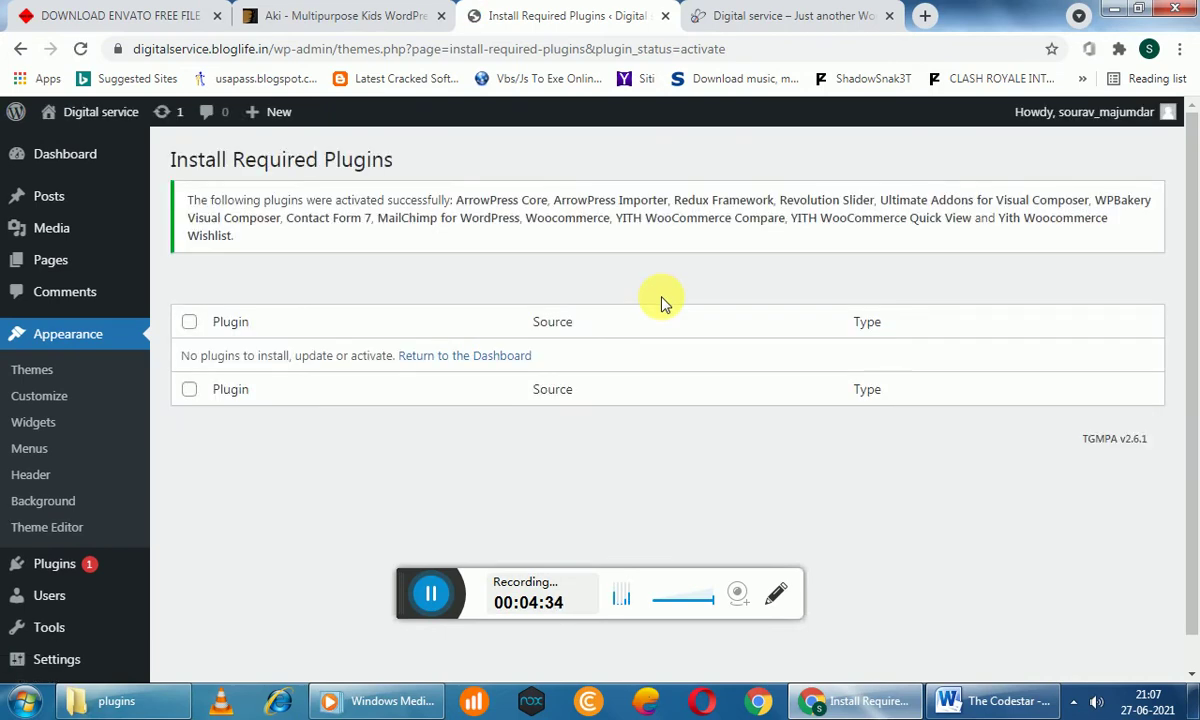
click(471, 359)
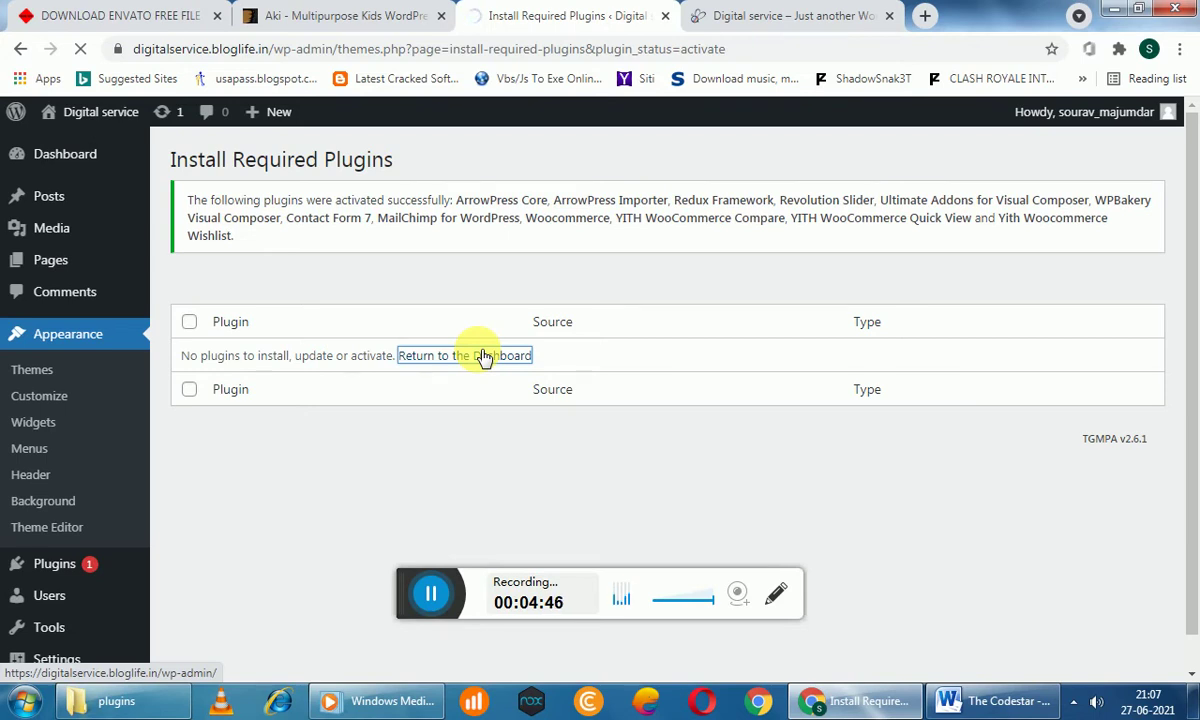
Check the Digital service front page again and reload it to show the activated plugins' features
click(752, 12)
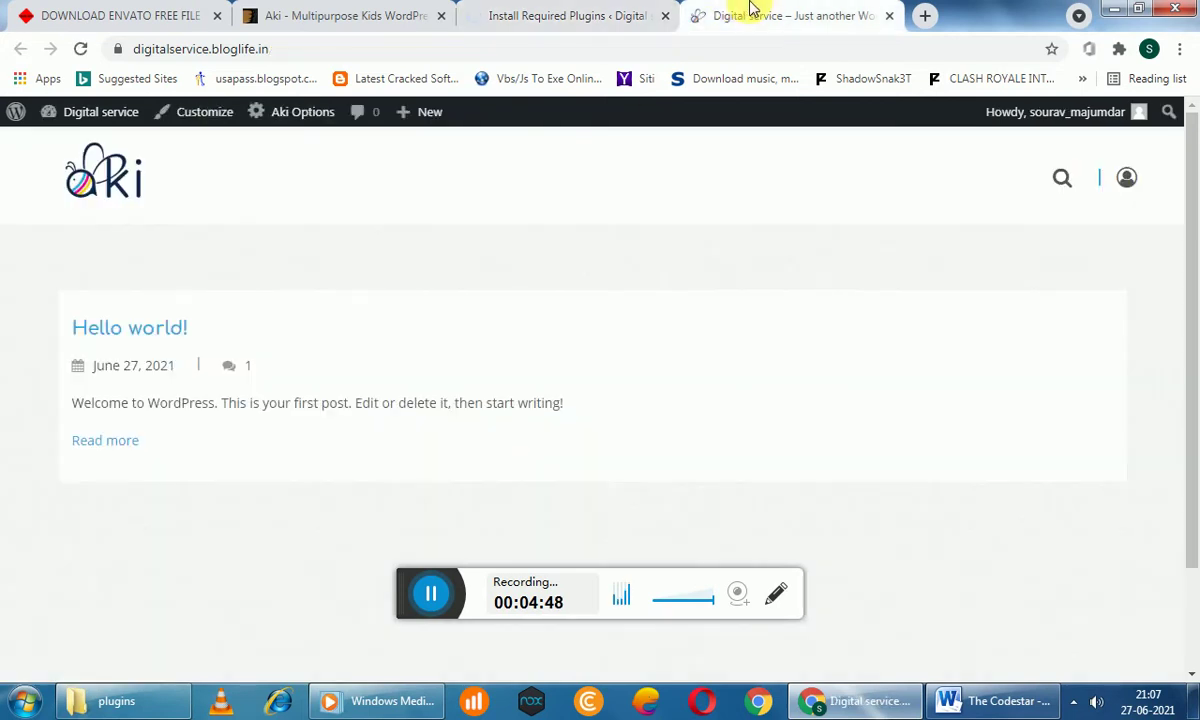
scroll(540, 285, down, 1)
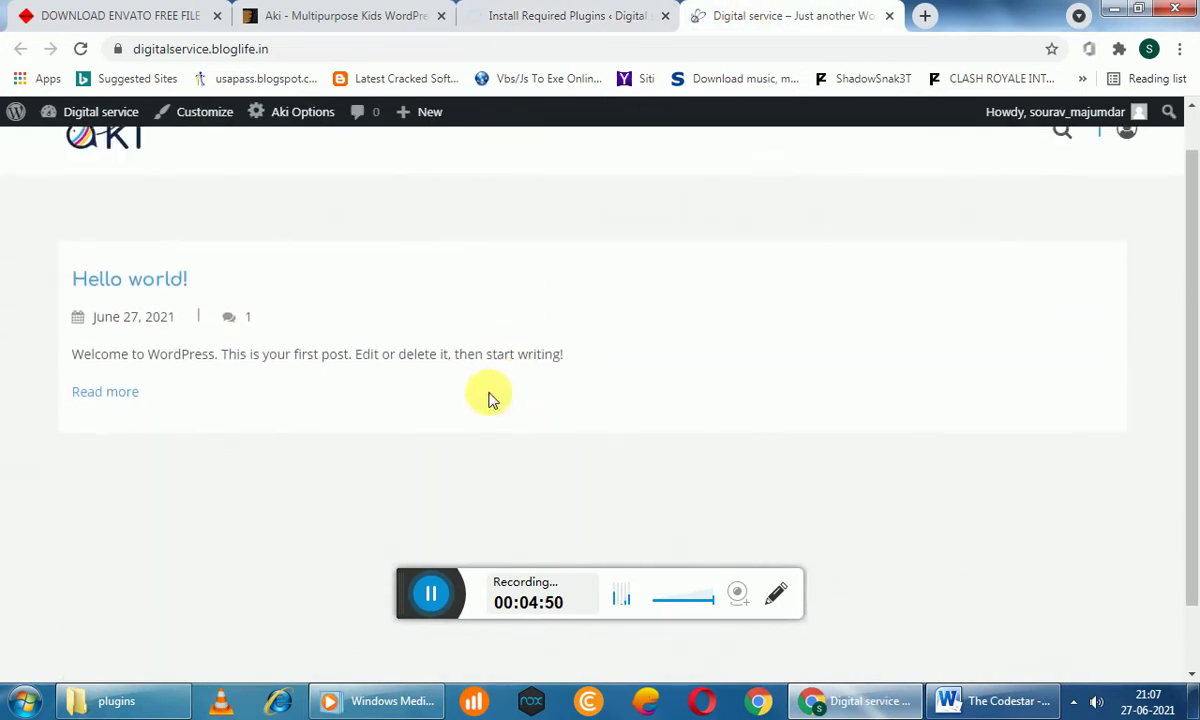
scroll(488, 398, up, 1)
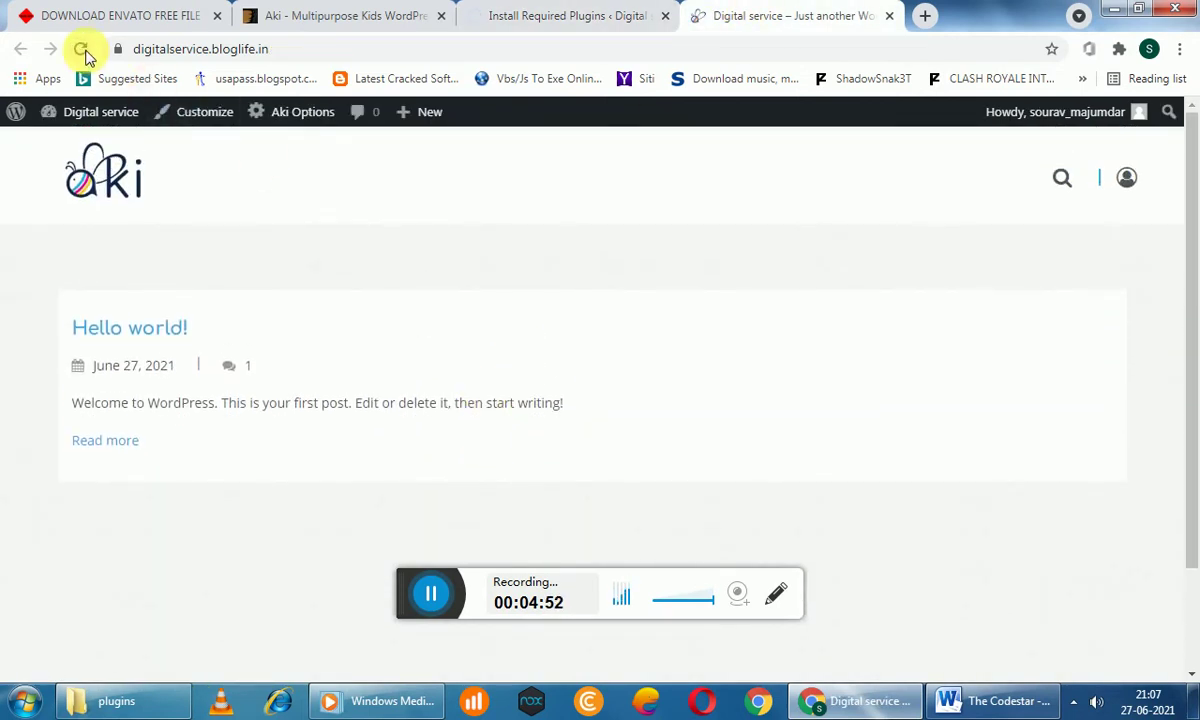
click(508, 12)
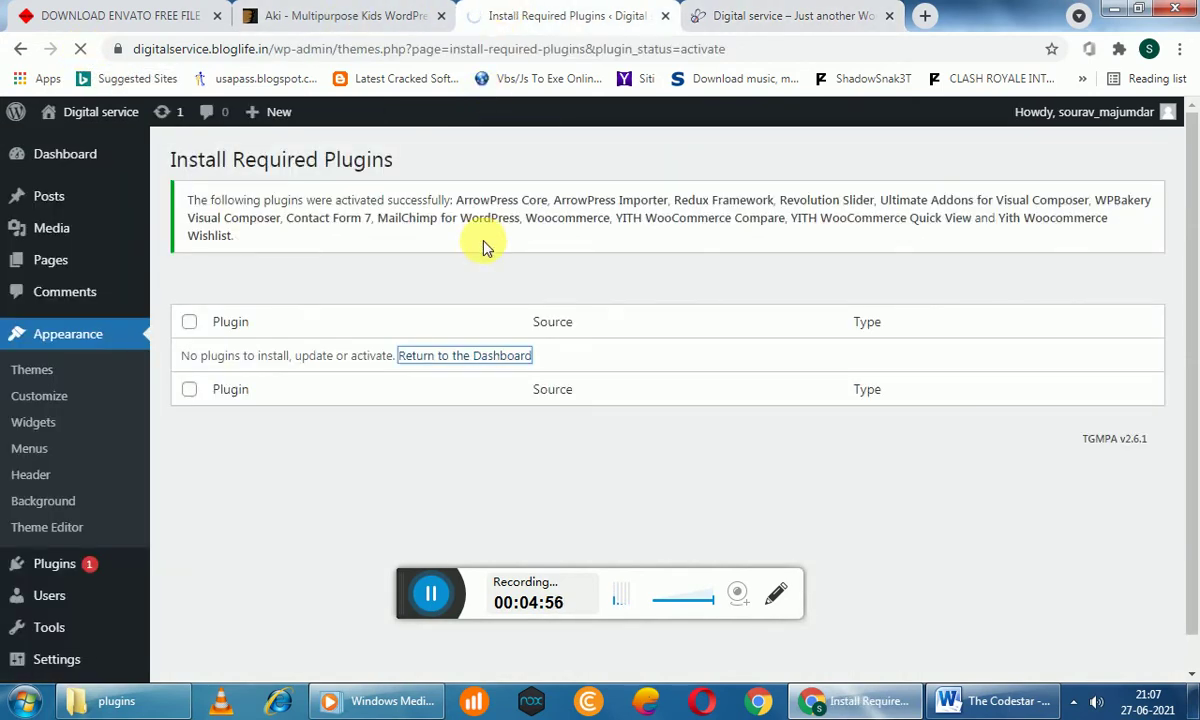
click(727, 17)
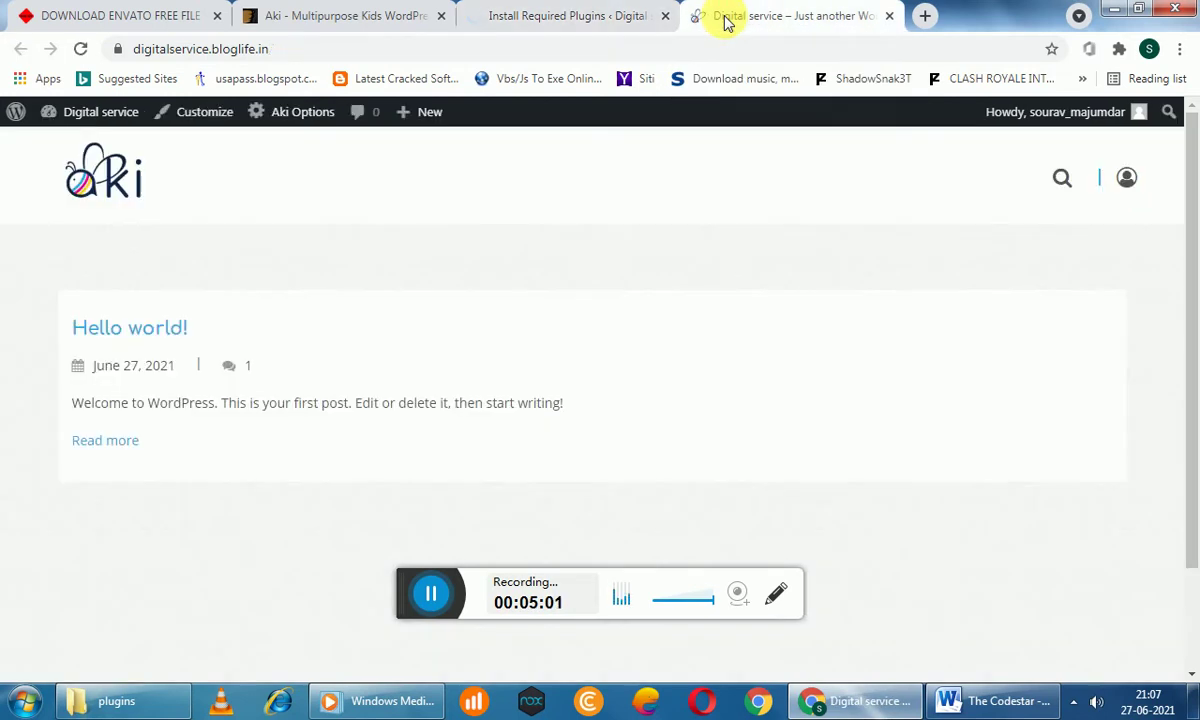
click(80, 50)
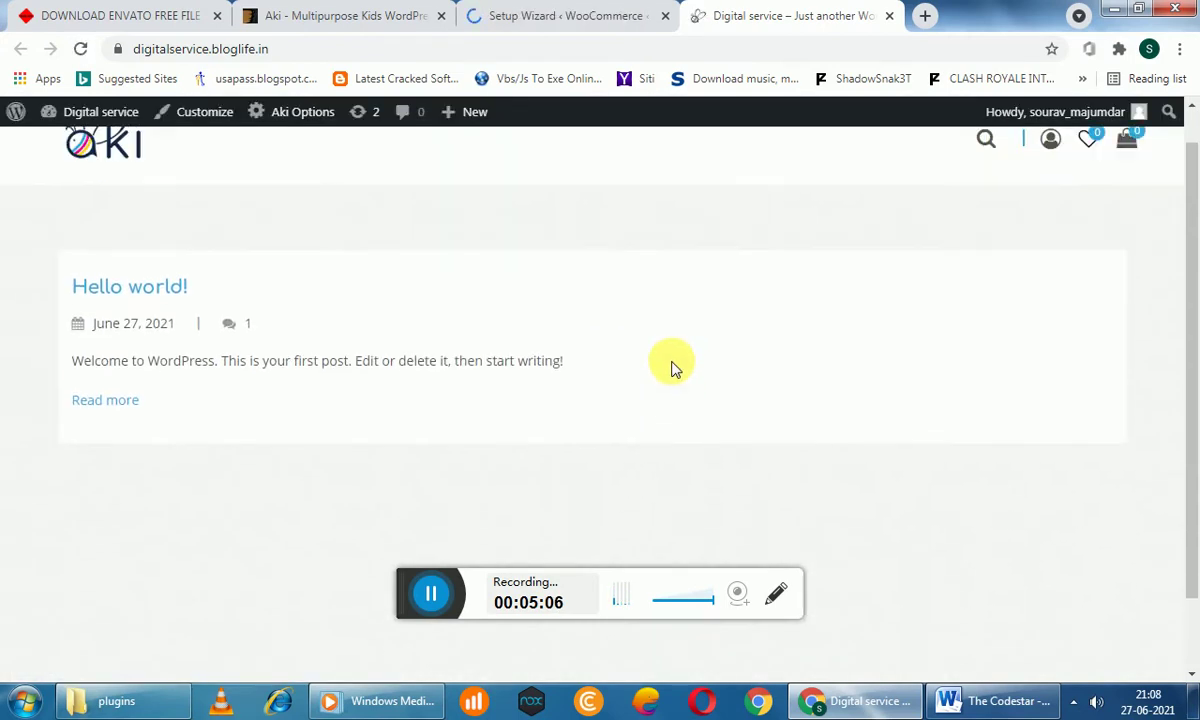
Go to WooCommerce's home in the site admin and bring up the setup wizard's Store Details page
click(532, 14)
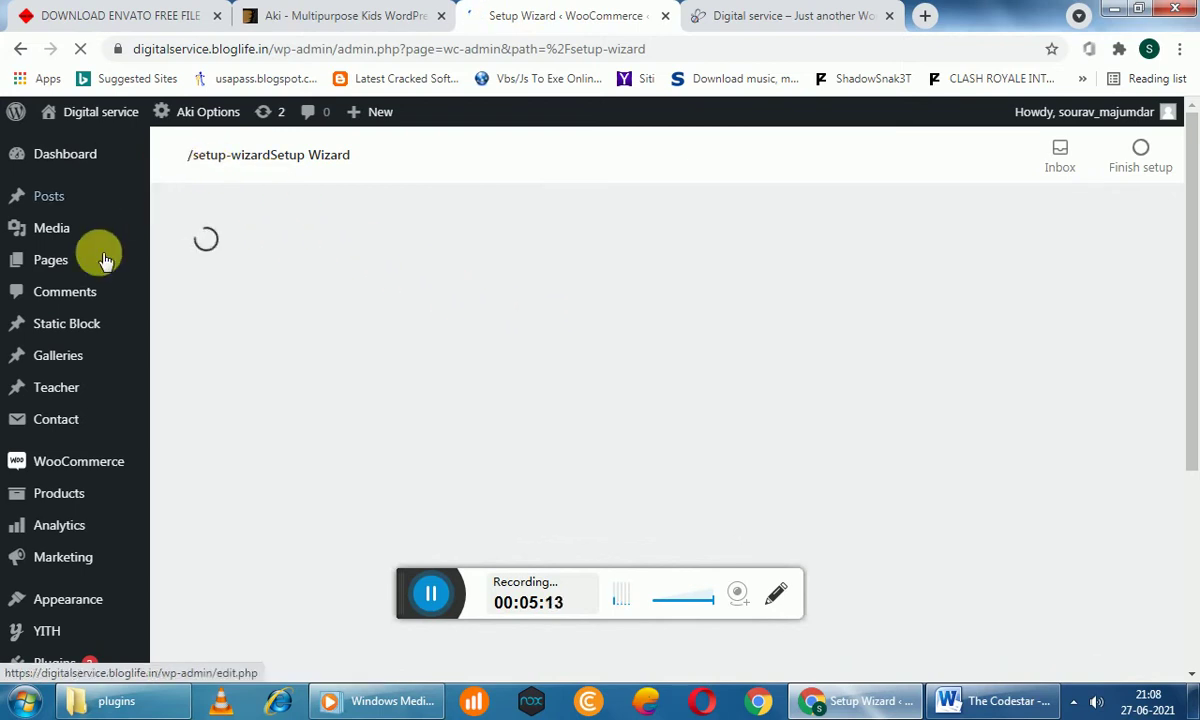
mouse_move(90, 457)
click(181, 446)
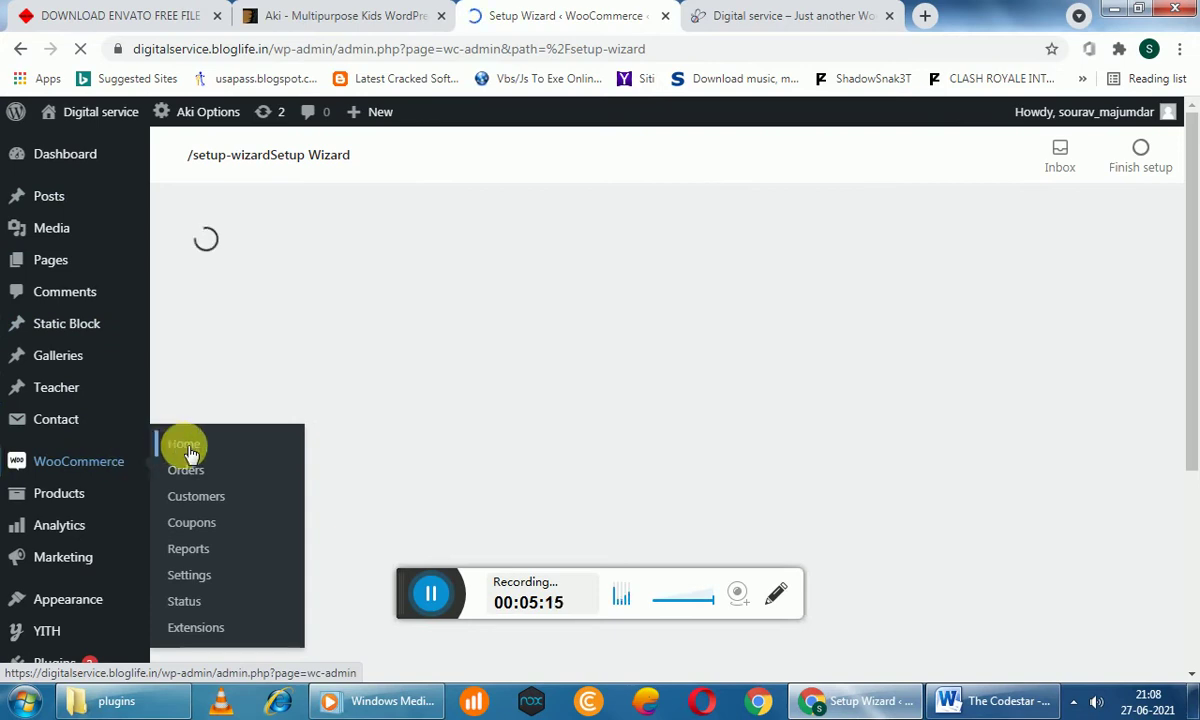
drag(188, 157, 397, 160)
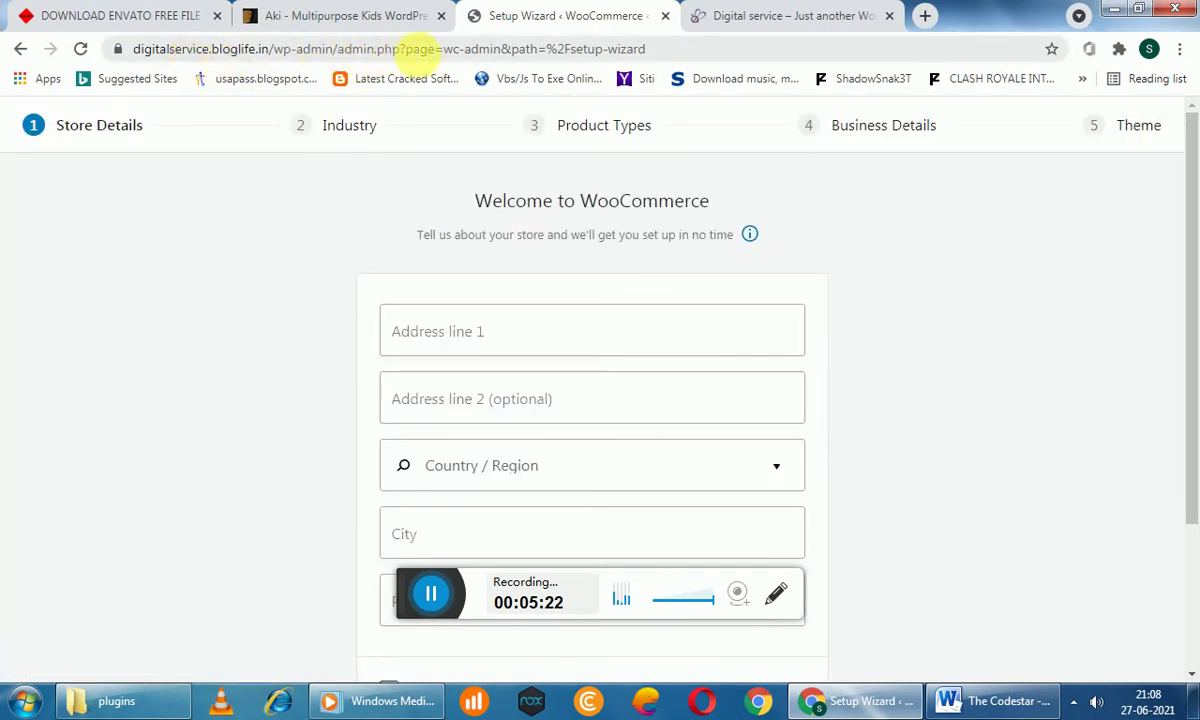
drag(405, 48, 461, 50)
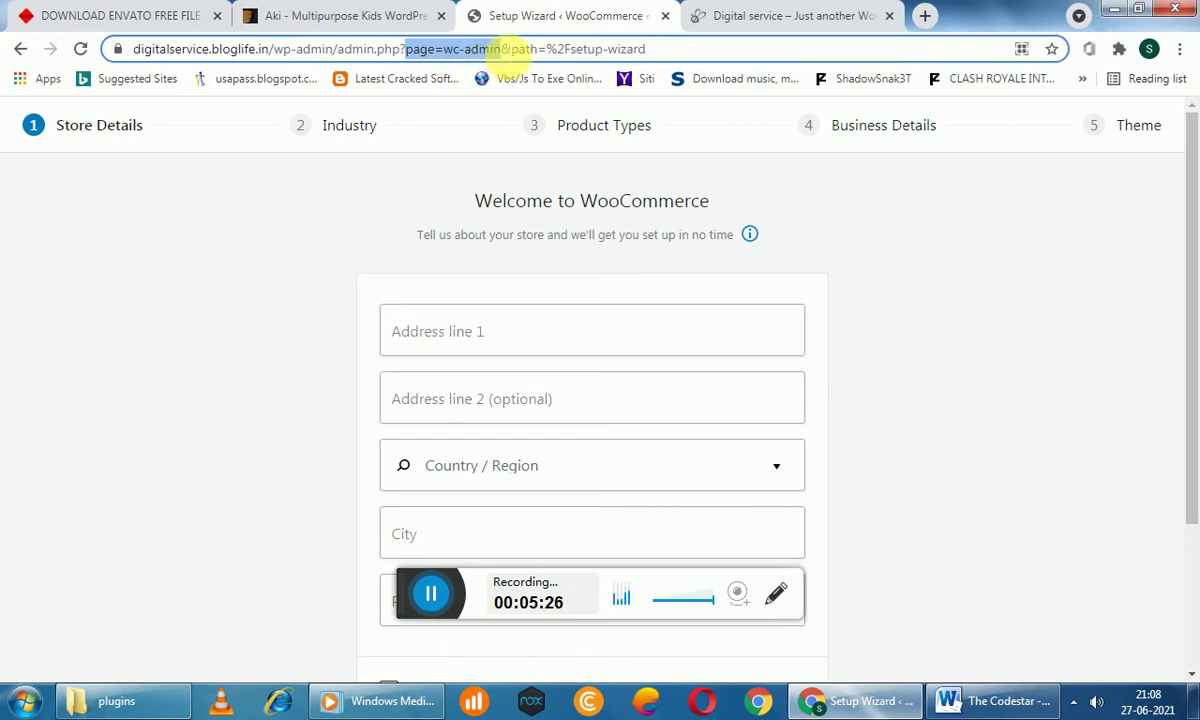
drag(528, 52, 664, 46)
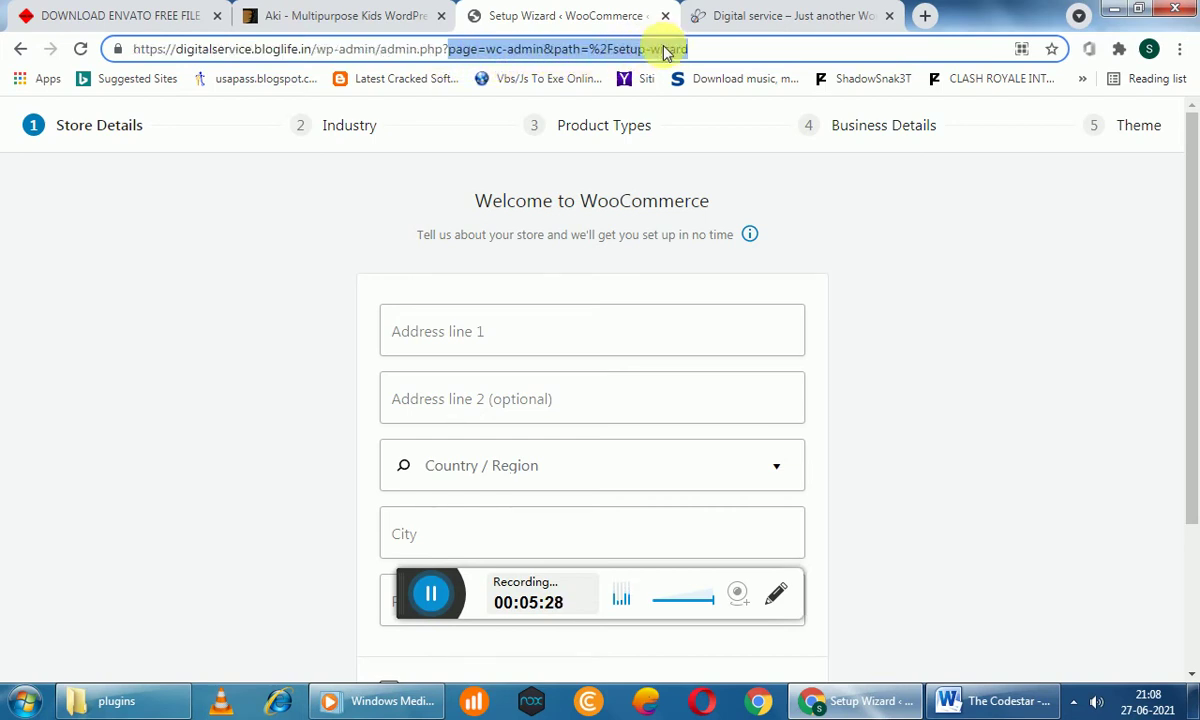
click(340, 200)
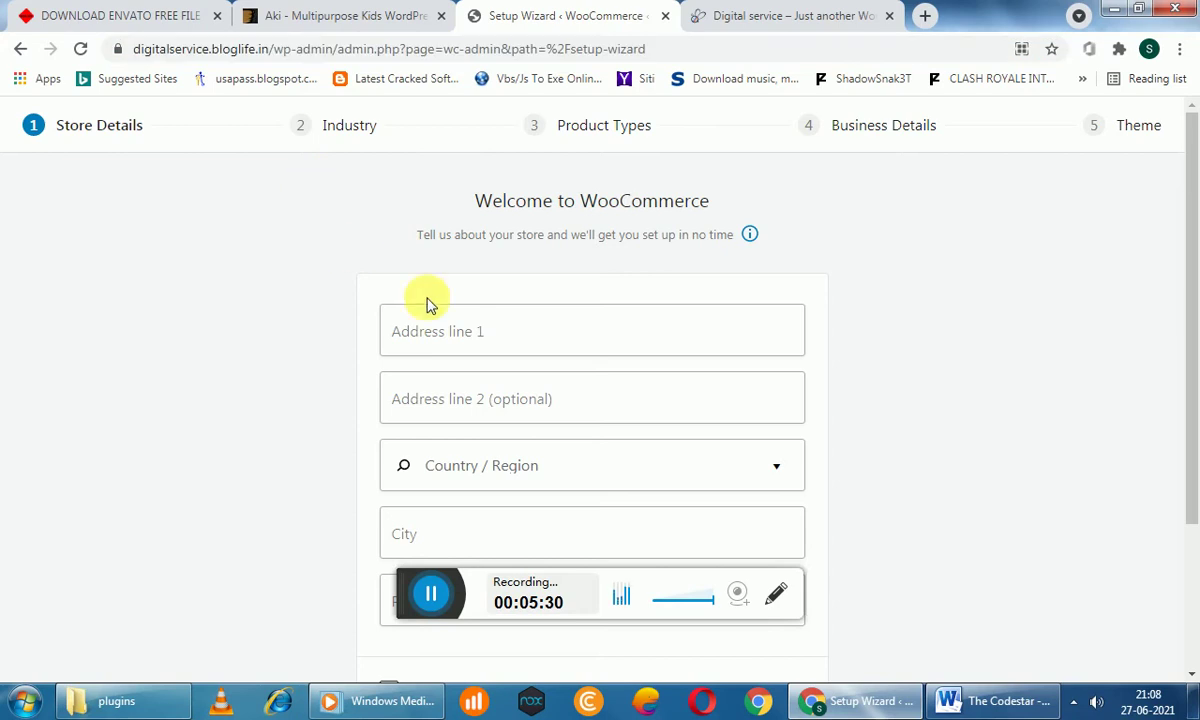
Fill in the store's two address lines, country and region, city and post code in the Store Details form
click(487, 335)
click(490, 388)
scroll(452, 360, down, 2)
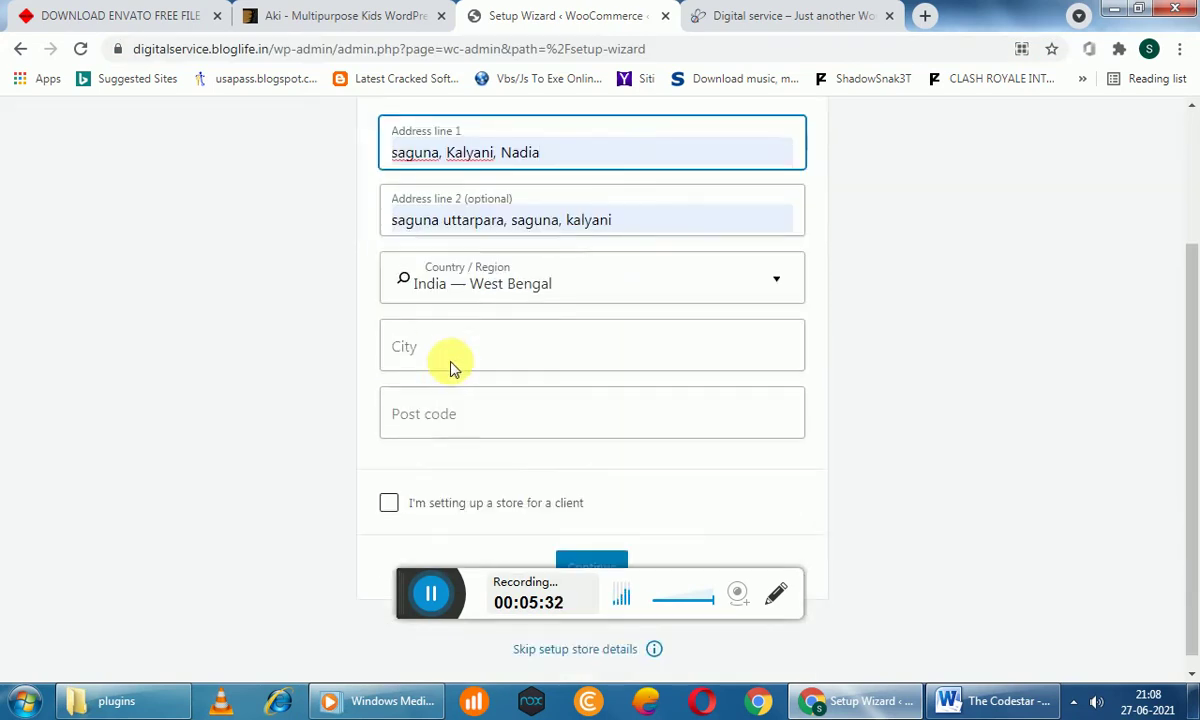
click(468, 350)
click(461, 388)
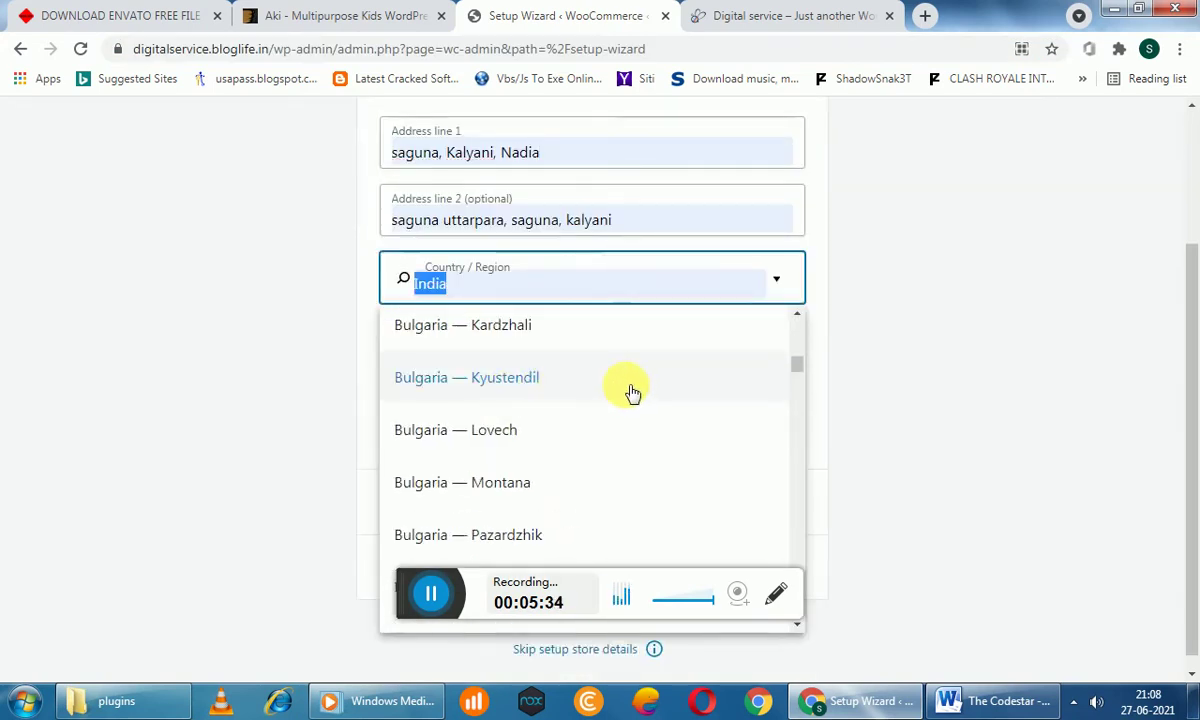
scroll(600, 420, down, 5)
scroll(538, 445, down, 15)
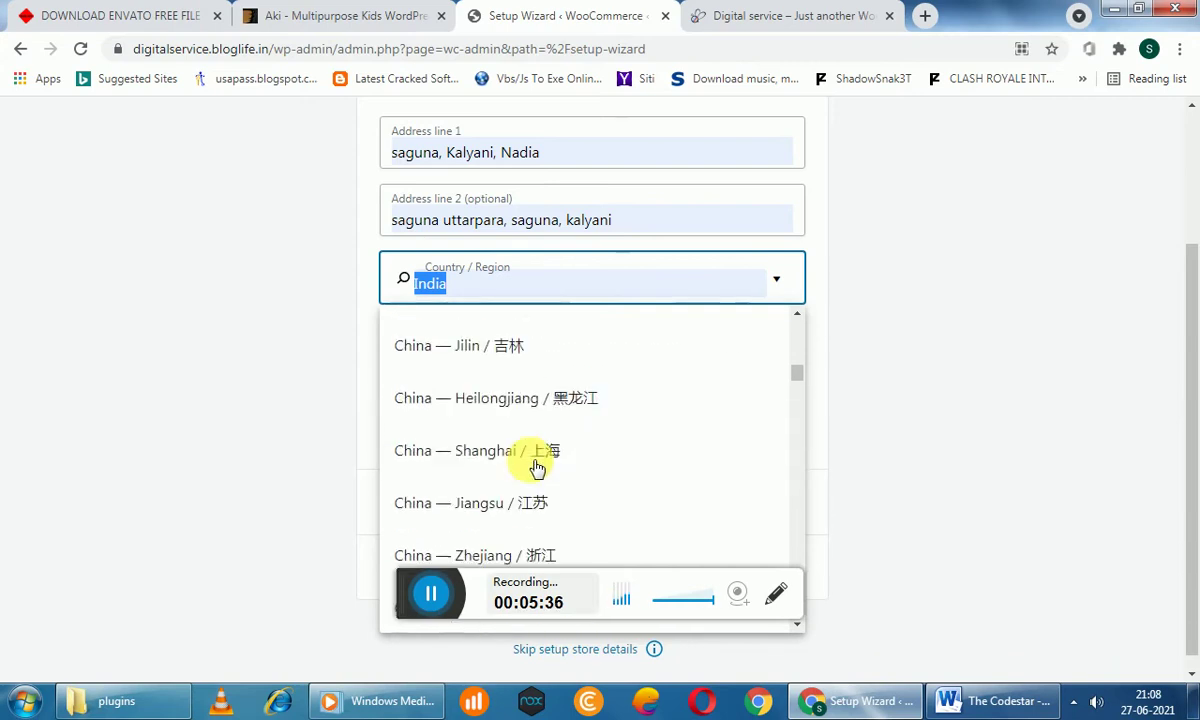
scroll(538, 467, down, 5)
drag(795, 385, 803, 528)
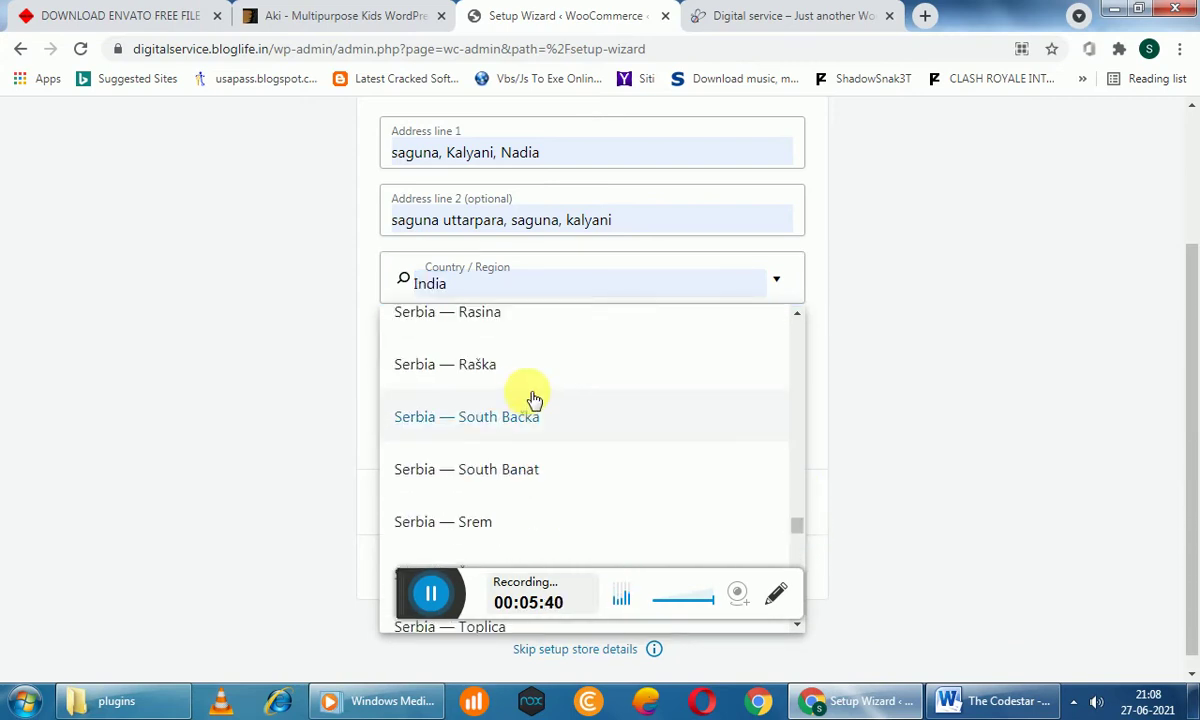
click(308, 321)
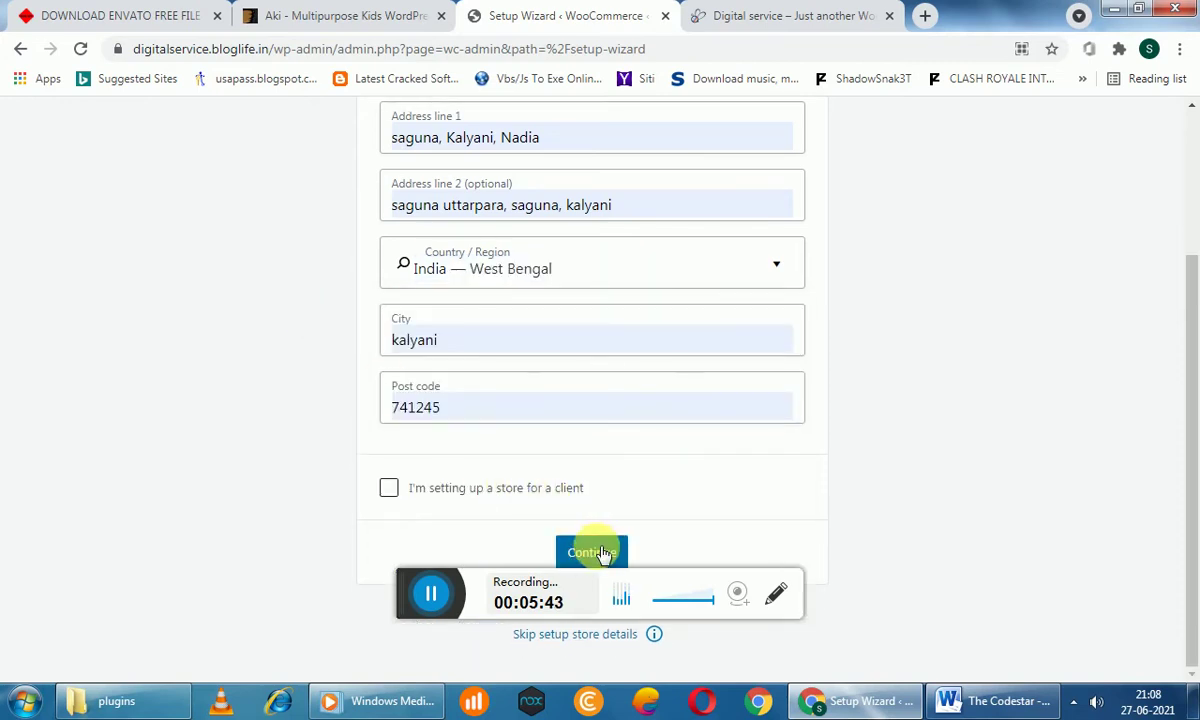
Submit the store details, declining to share WooCommerce usage tracking data
click(600, 552)
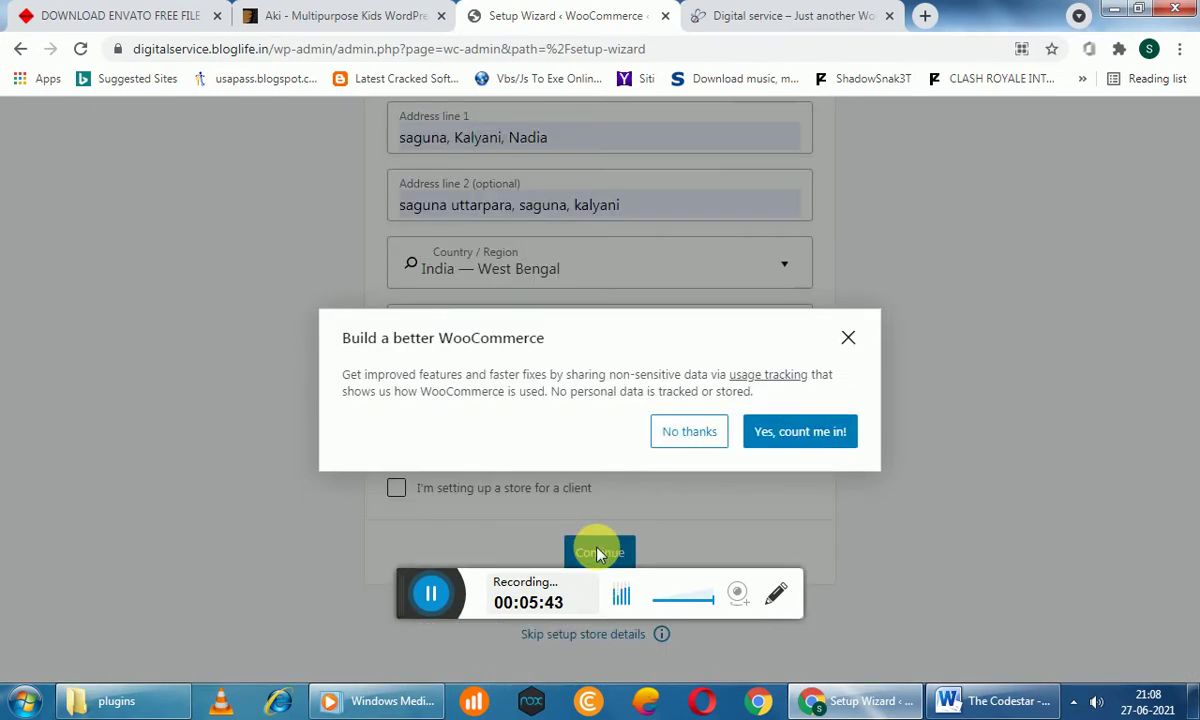
click(680, 438)
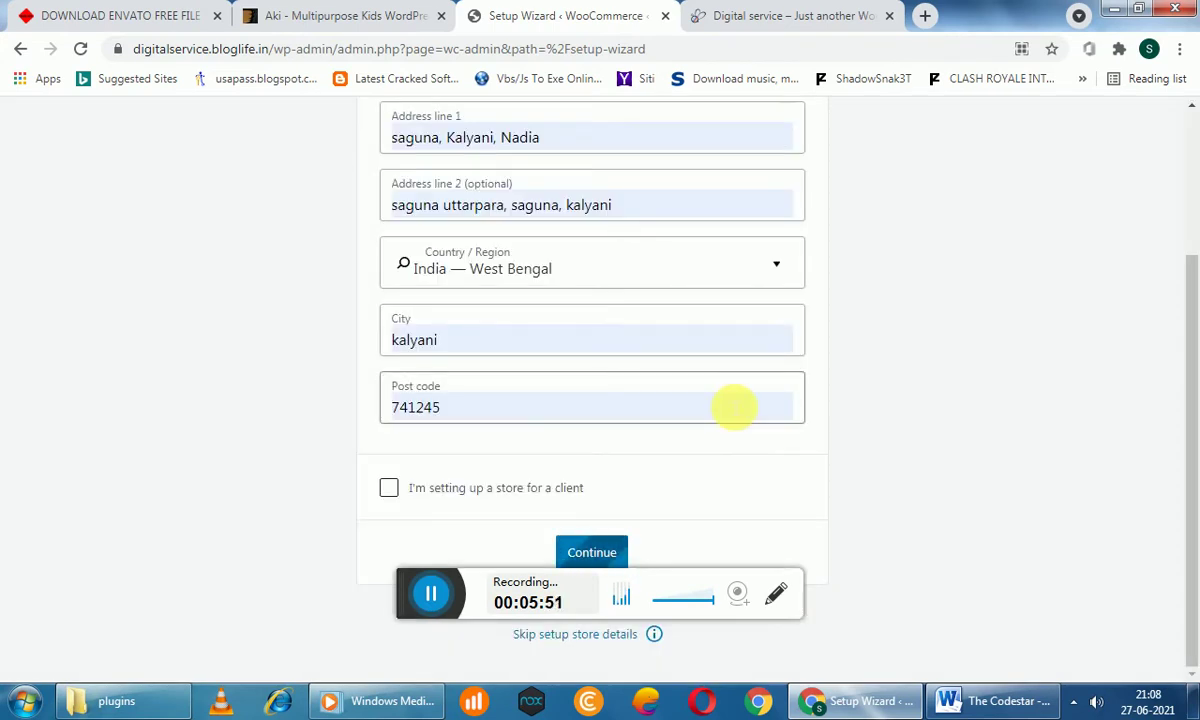
click(592, 554)
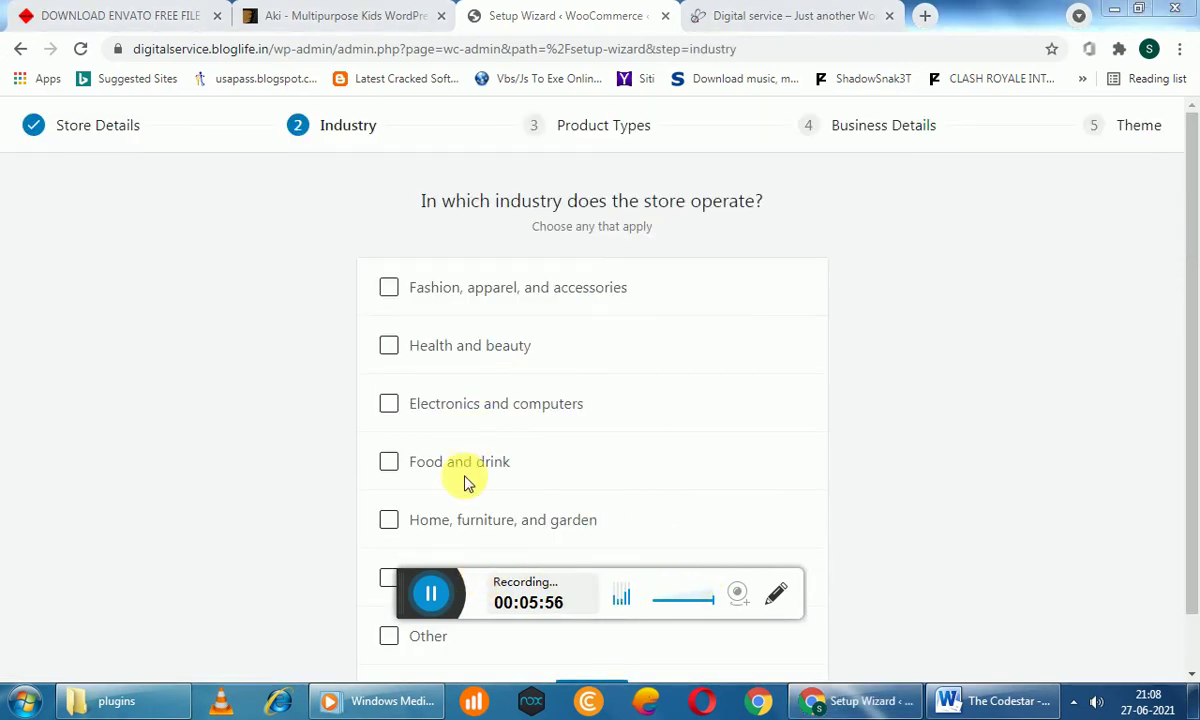
Choose Other as the store's industry and continue to the product types
click(389, 636)
scroll(870, 402, down, 2)
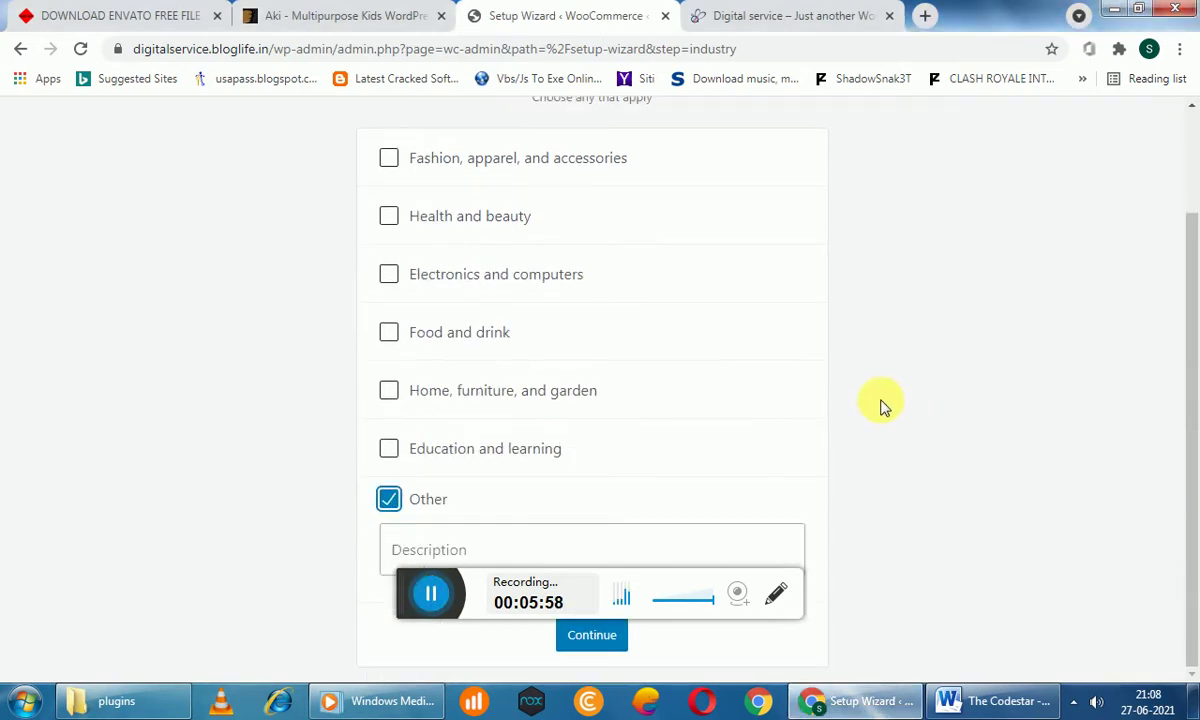
click(598, 640)
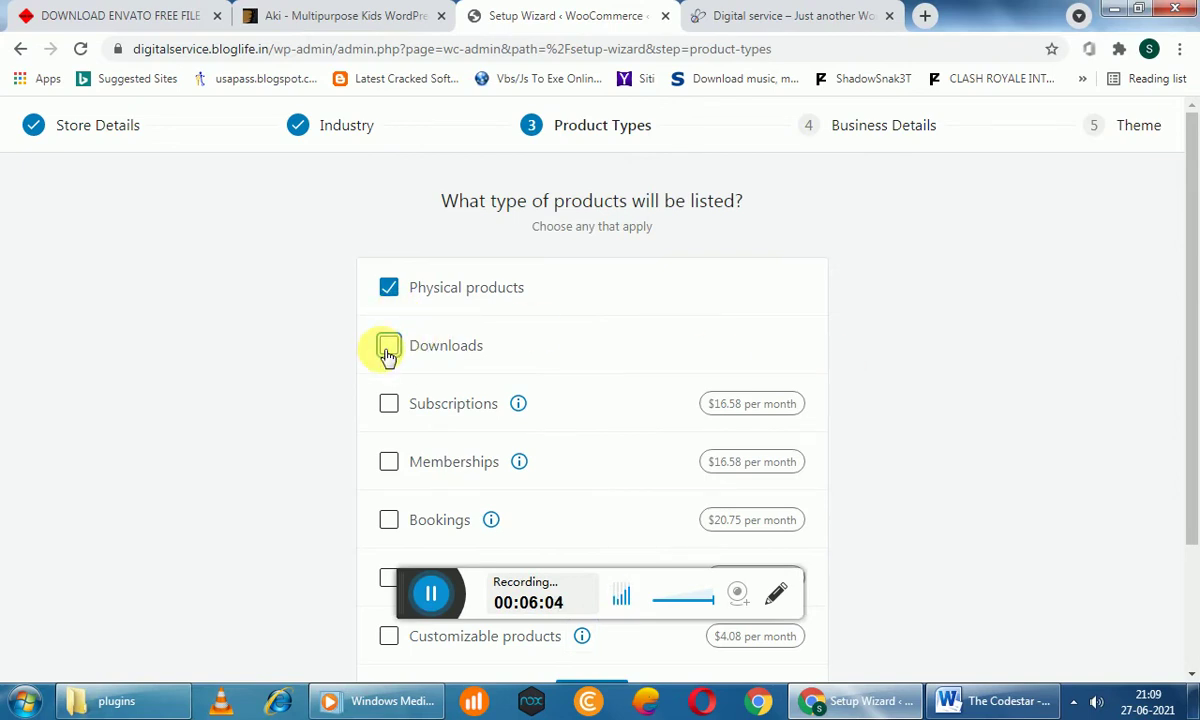
Select Downloads instead of Physical products as the product type and continue to the business details
click(388, 348)
click(390, 287)
scroll(645, 474, down, 3)
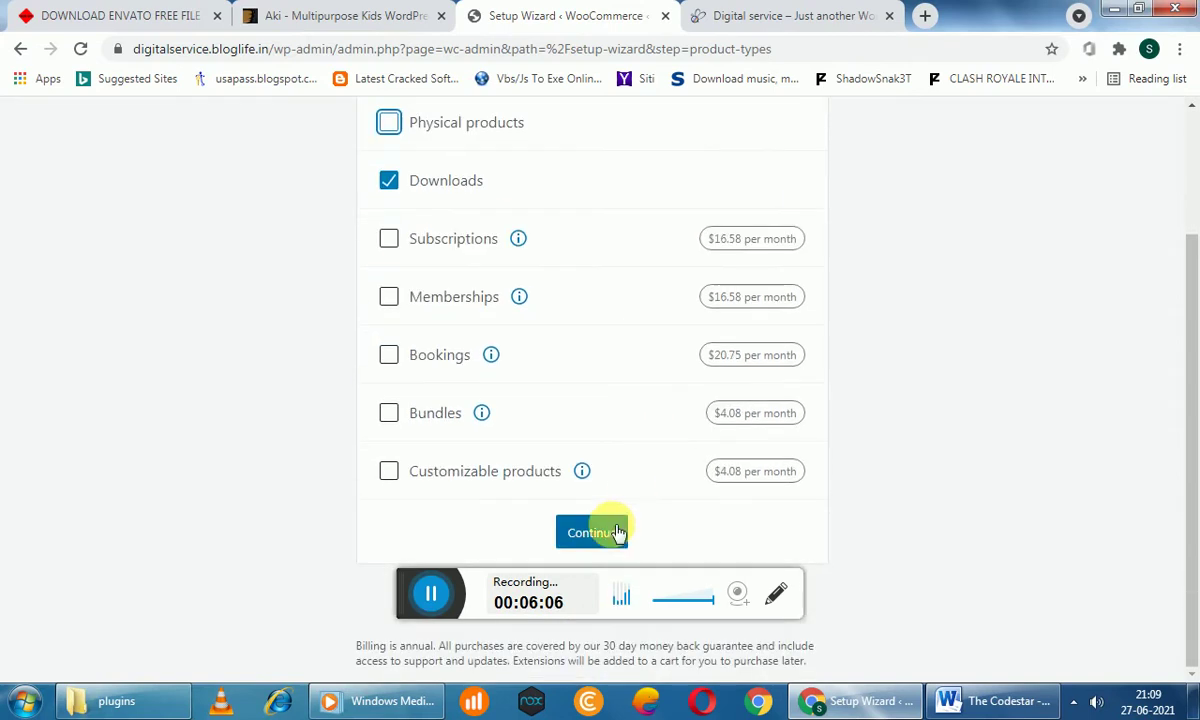
click(617, 532)
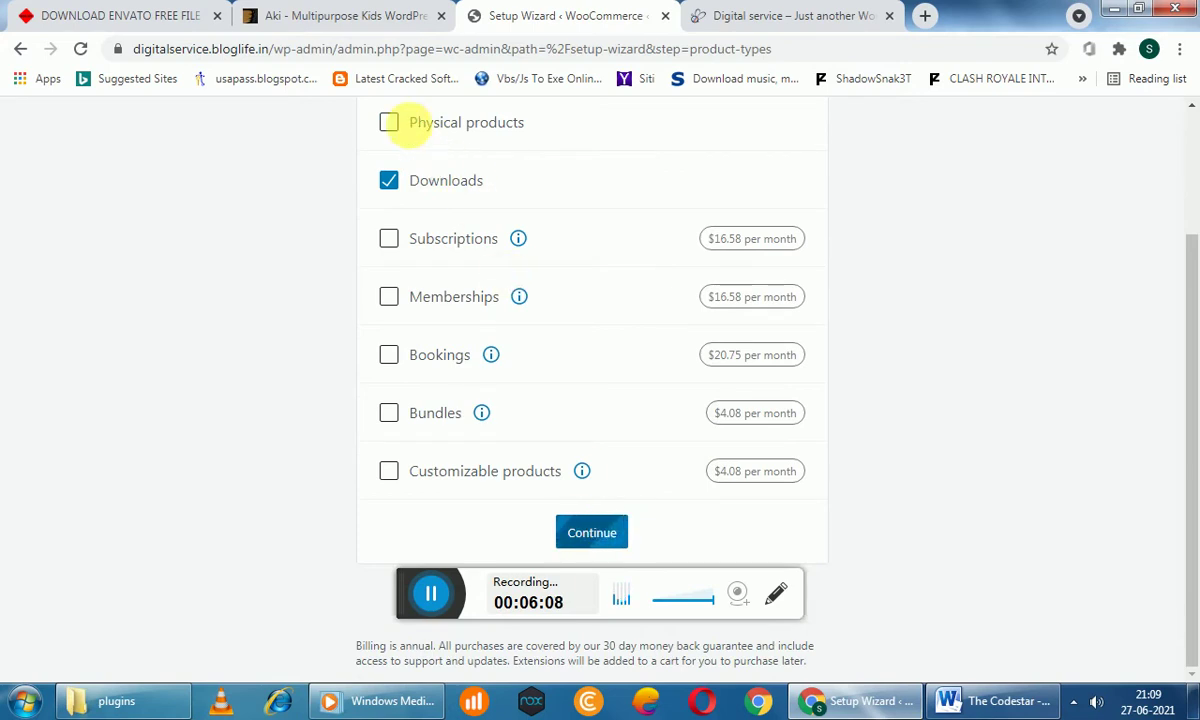
Set the planned product count to "I don't have any products yet." and currently selling elsewhere to No
click(482, 340)
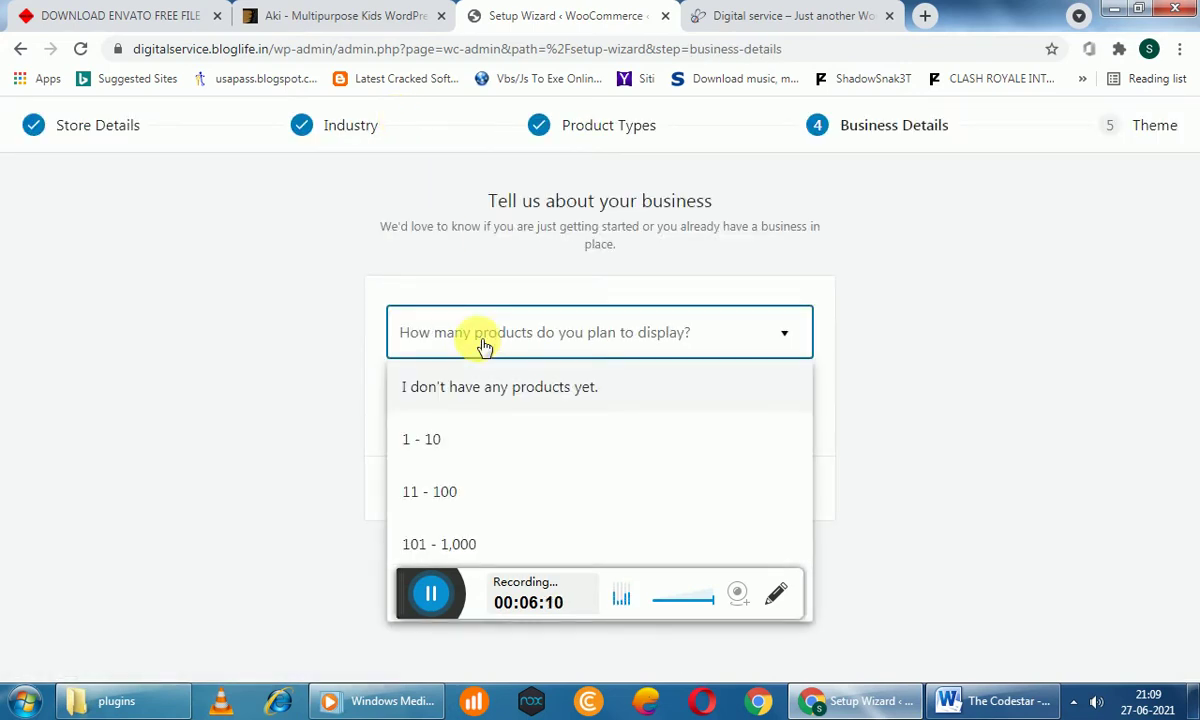
click(485, 398)
click(495, 405)
click(477, 475)
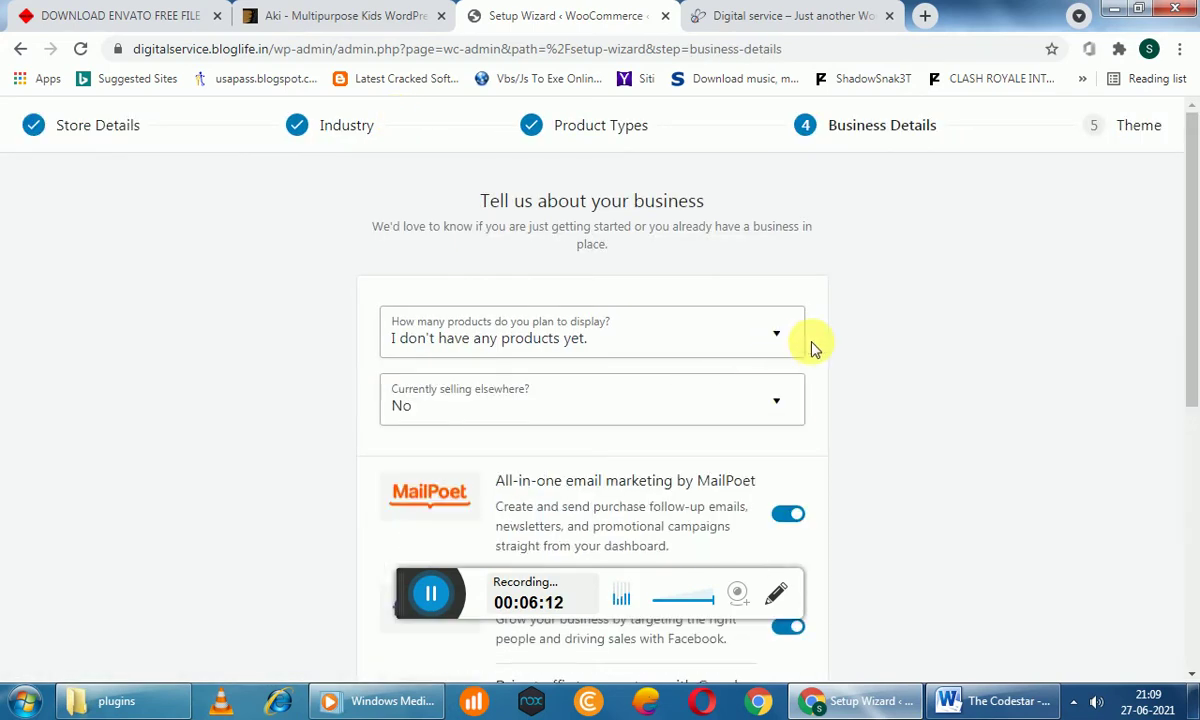
Turn off the Facebook, Google Listings and Ads, Mailchimp and MailPoet extensions in the business details
scroll(808, 320, down, 5)
click(786, 108)
click(786, 201)
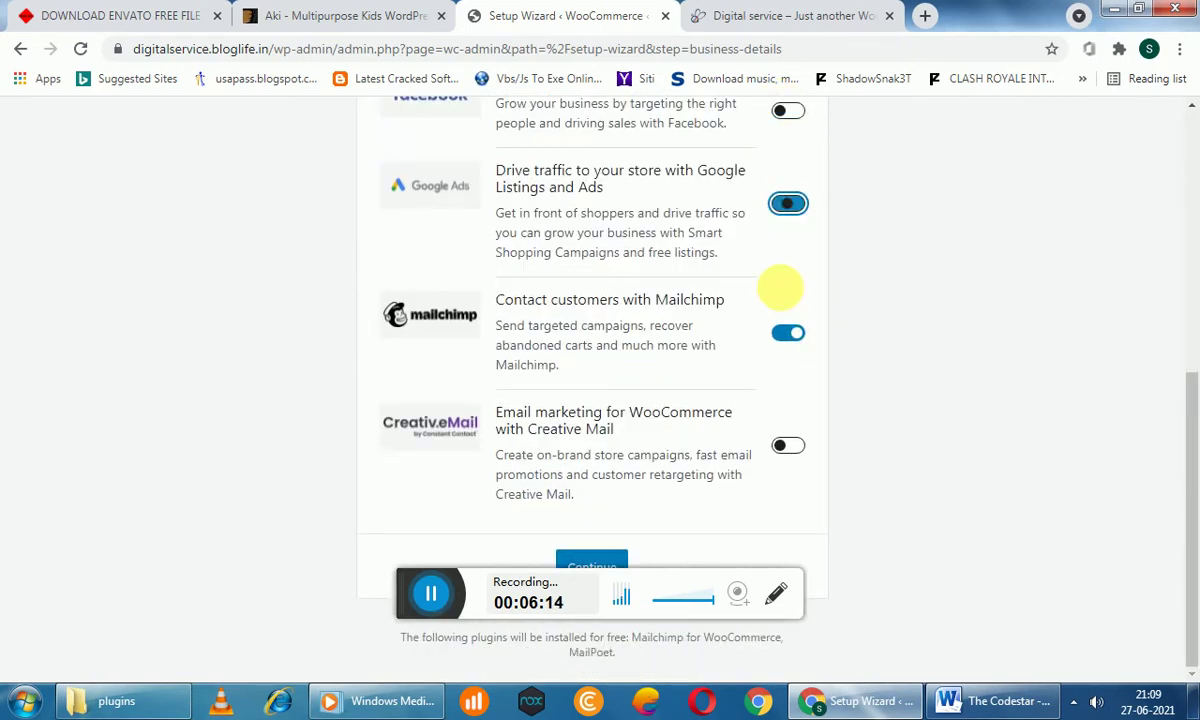
click(788, 333)
scroll(836, 324, up, 4)
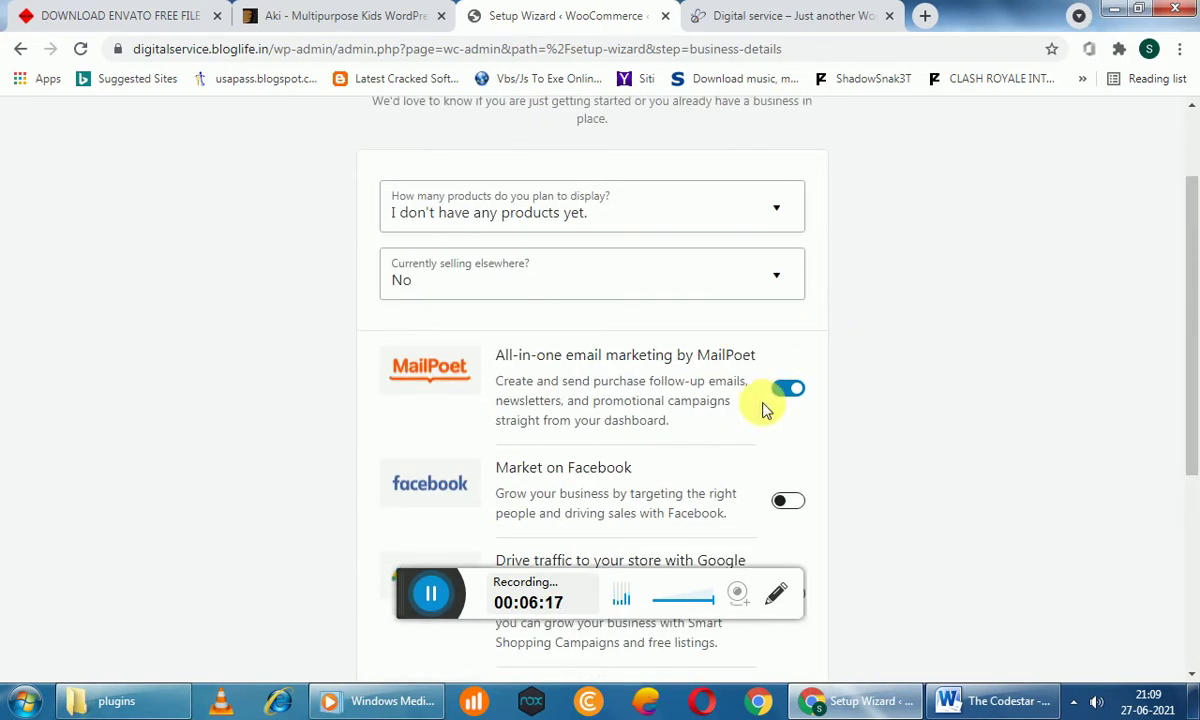
click(786, 390)
scroll(815, 360, down, 3)
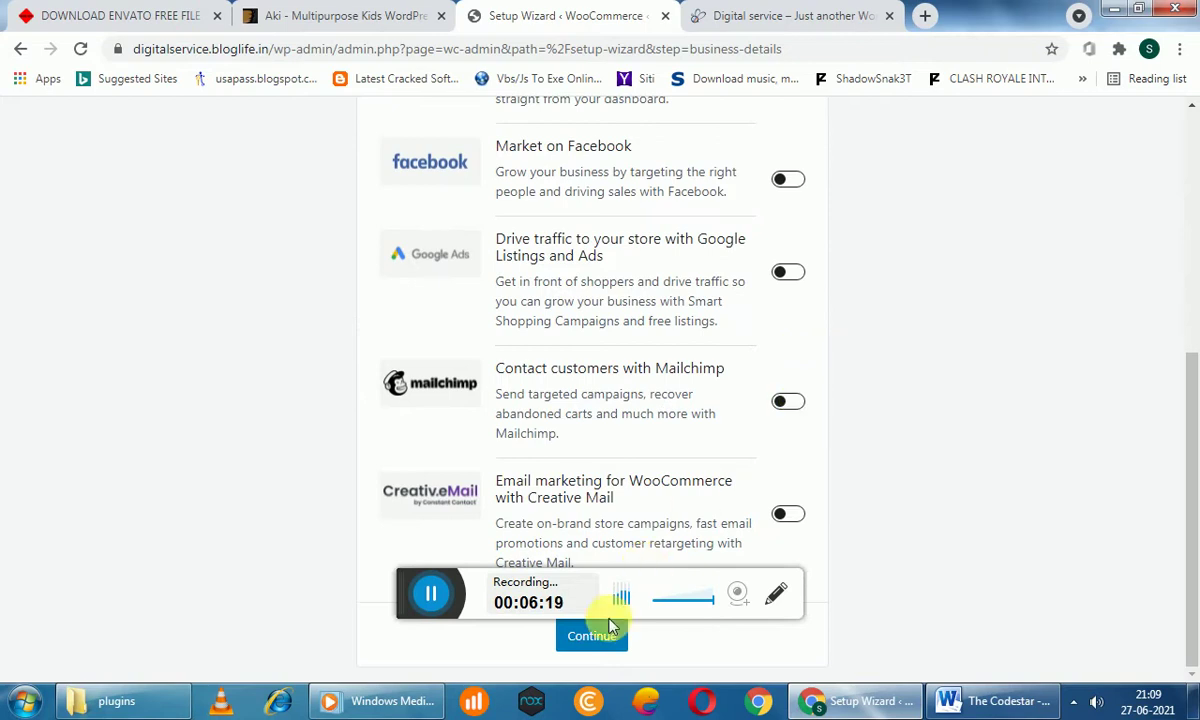
Submit the business details, continue with the active aki child theme, and decline Jetpack and WooCommerce Shipping & Tax
scroll(700, 388, up, 5)
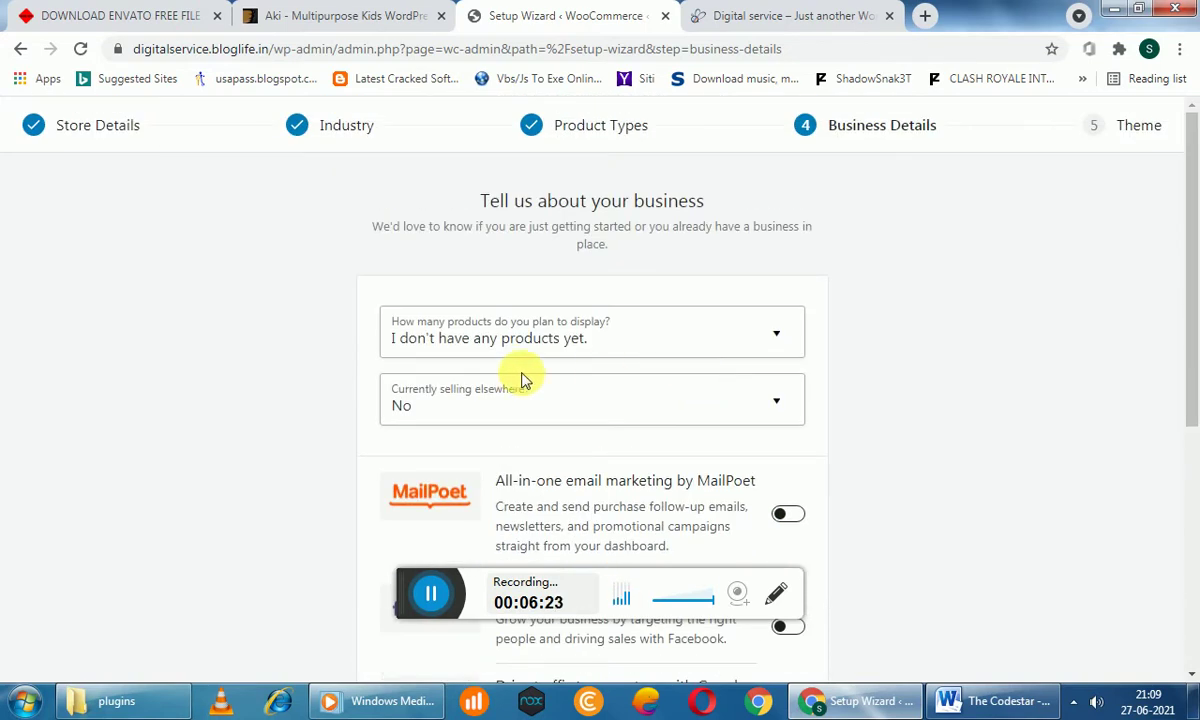
scroll(812, 388, down, 3)
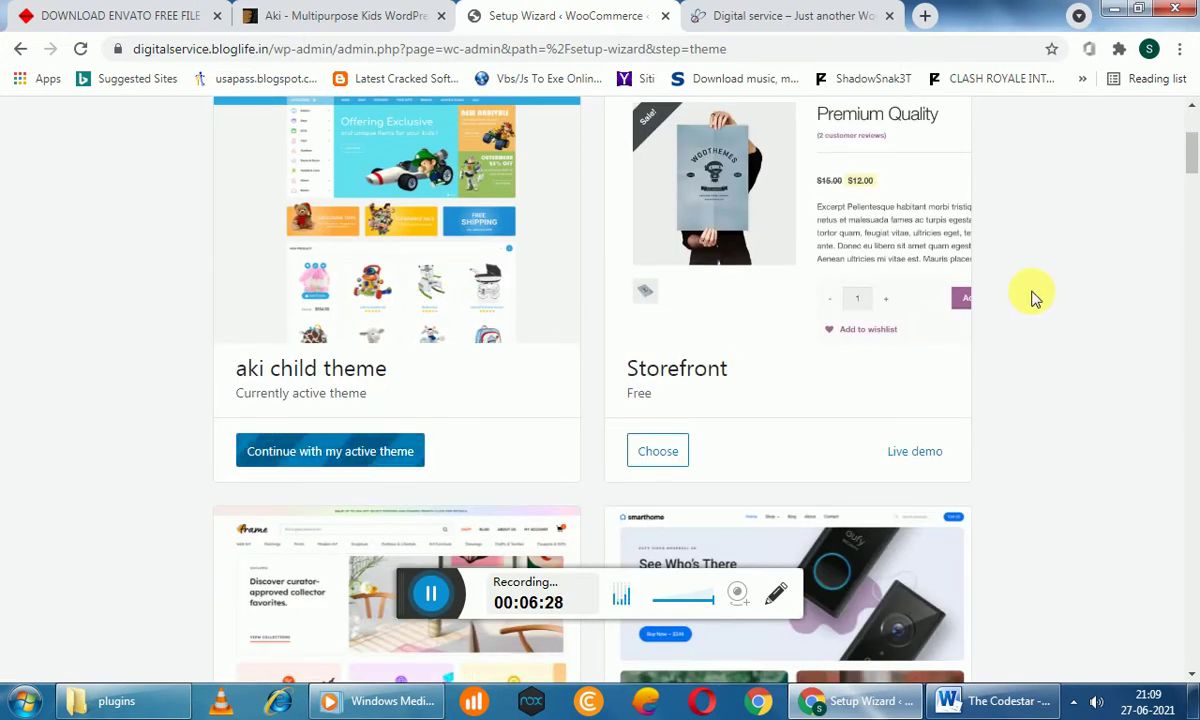
scroll(1042, 313, down, 7)
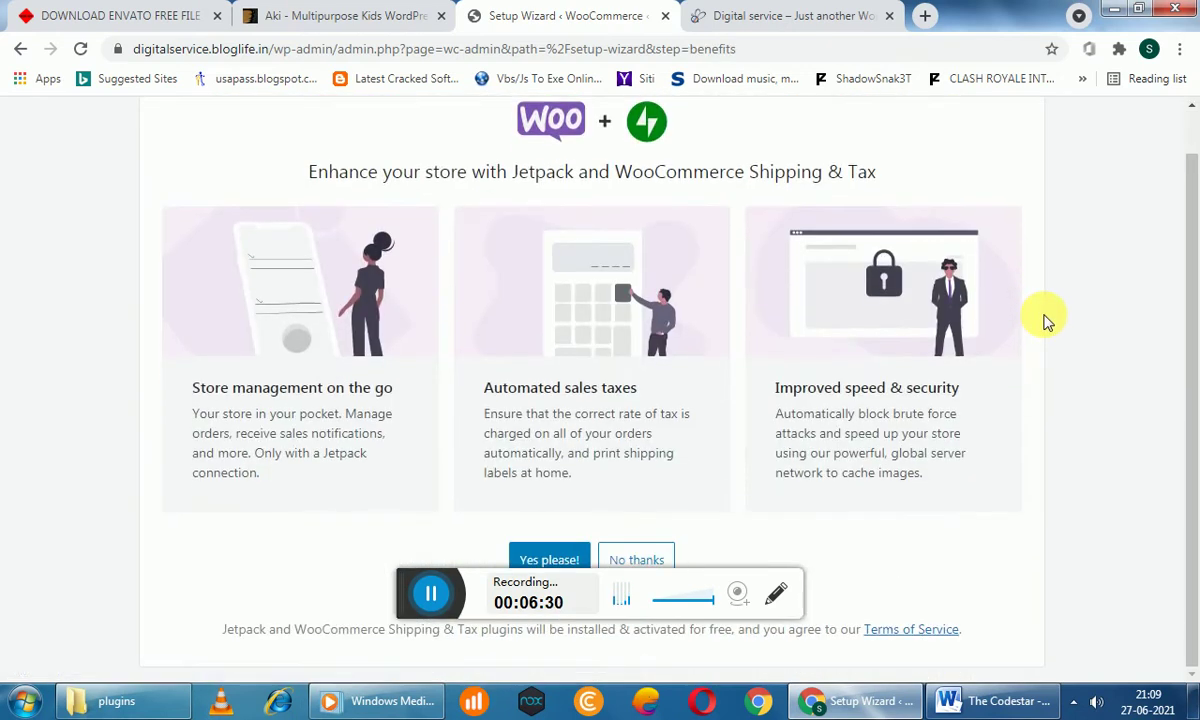
click(633, 557)
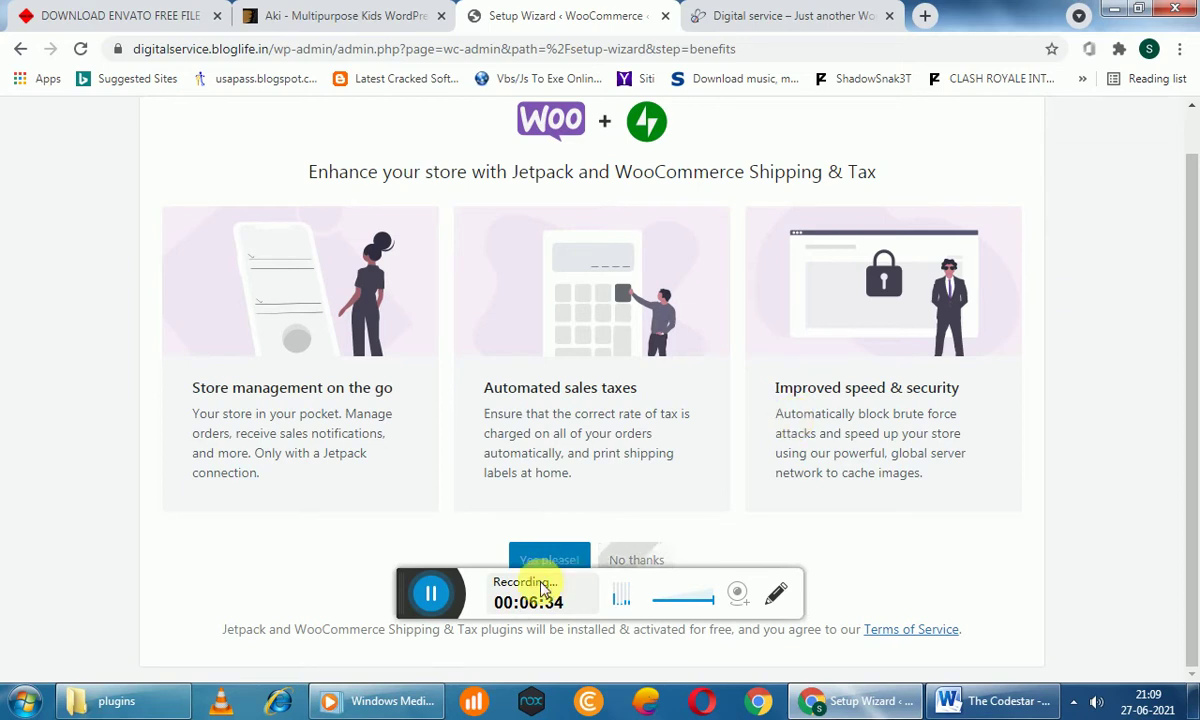
Go through the WooCommerce store welcome introduction to its end and close it
drag(429, 594, 818, 657)
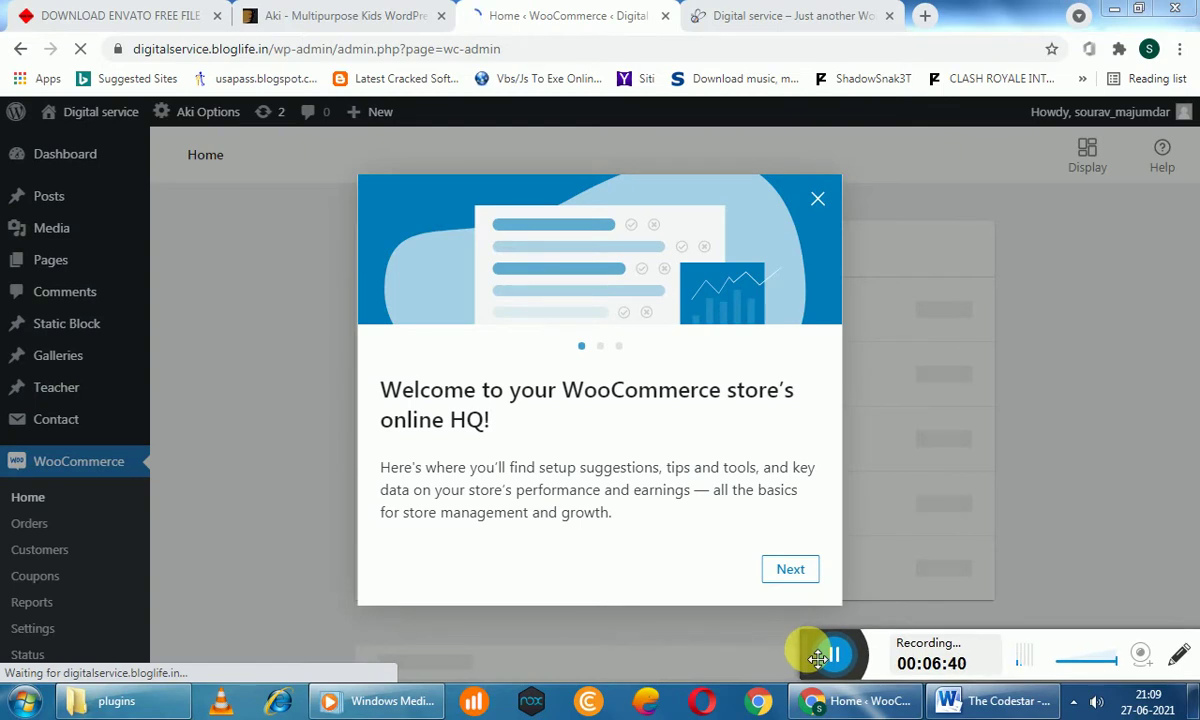
click(790, 570)
click(788, 569)
click(786, 569)
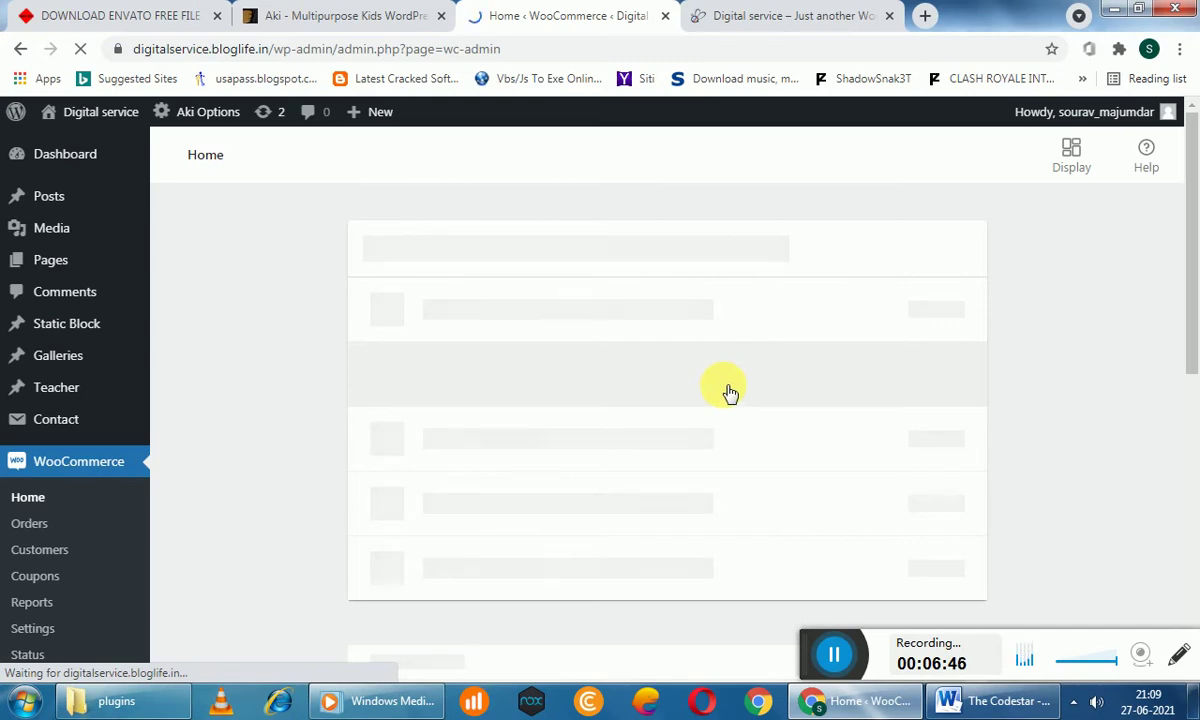
Reload the Digital service front page and check it after the store setup
click(772, 14)
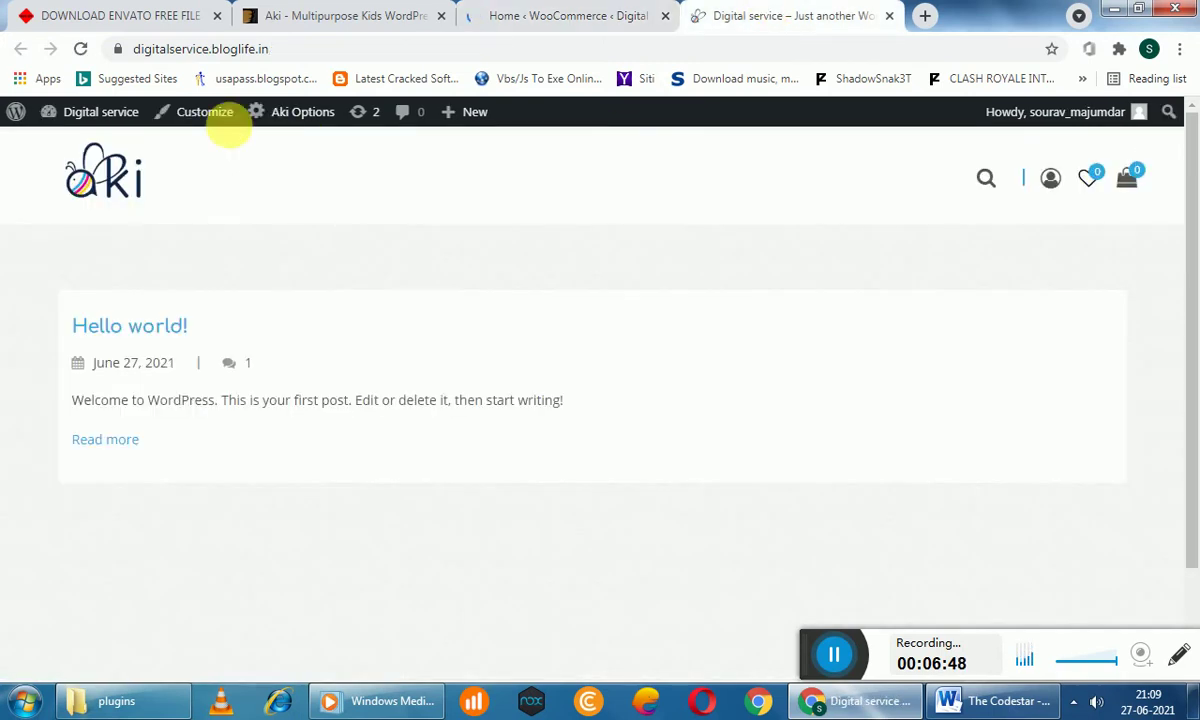
click(79, 50)
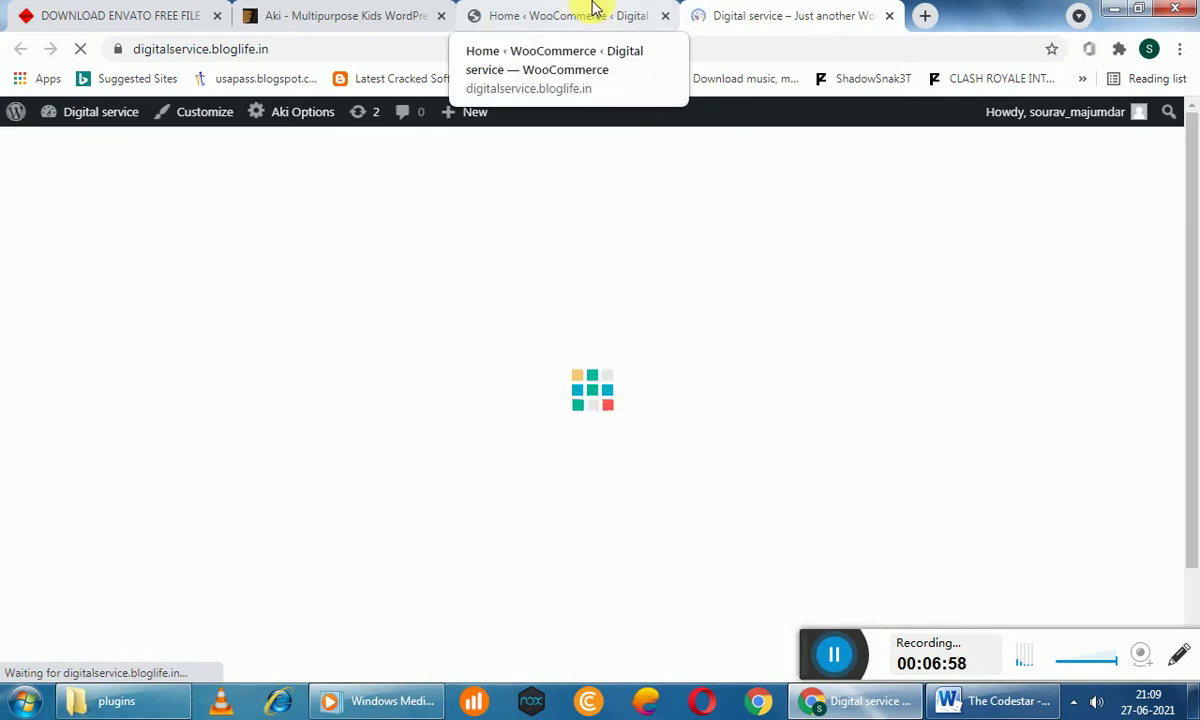
scroll(587, 333, down, 1)
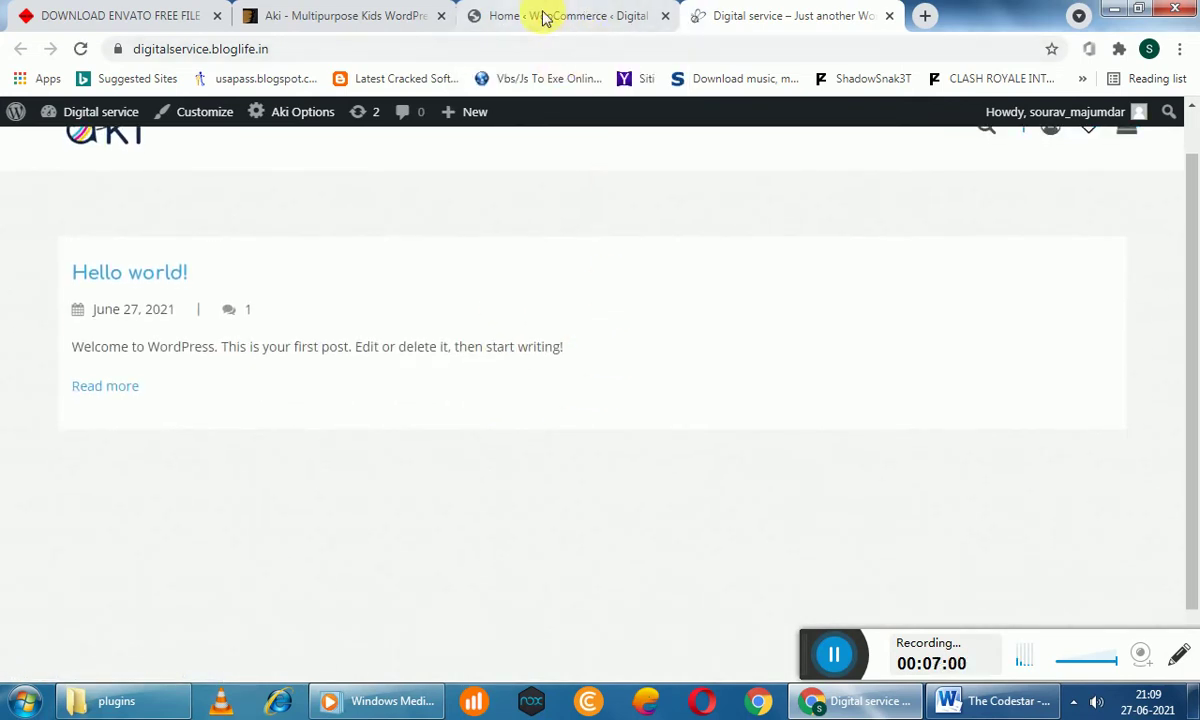
Examine the WooCommerce home page's setup tasks and stats, and the site admin's Appearance options including Import Demos
click(544, 16)
scroll(250, 380, down, 15)
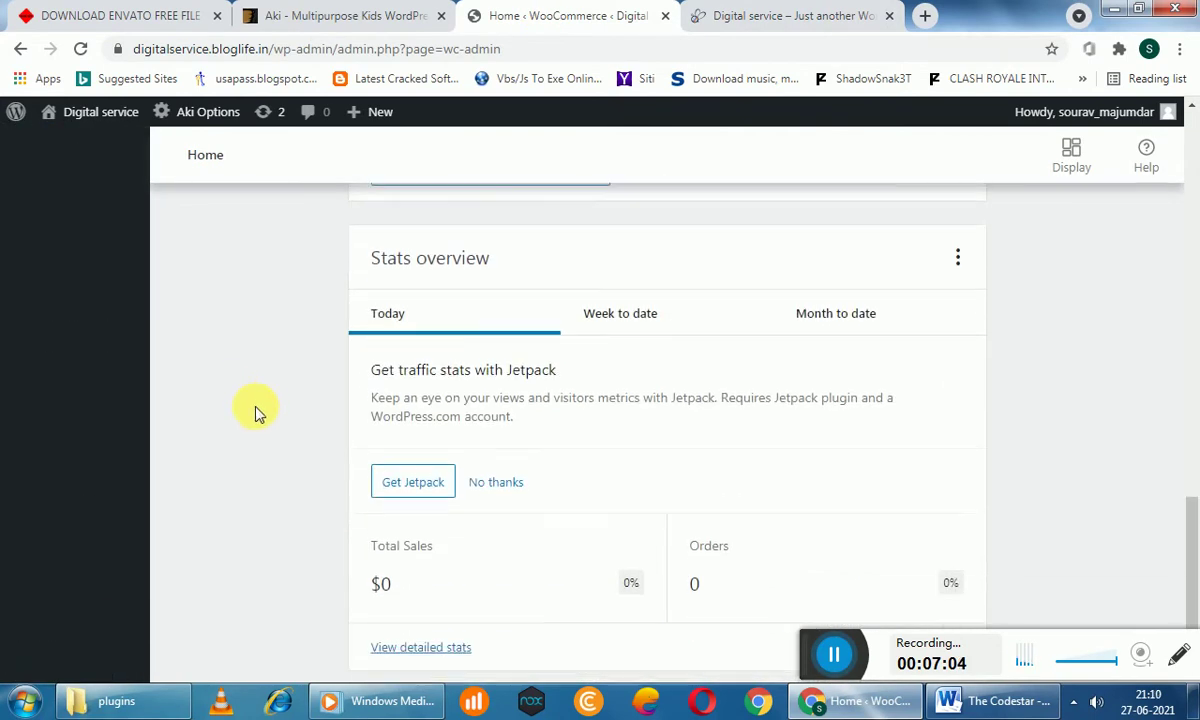
scroll(241, 450, up, 5)
scroll(241, 450, up, 5)
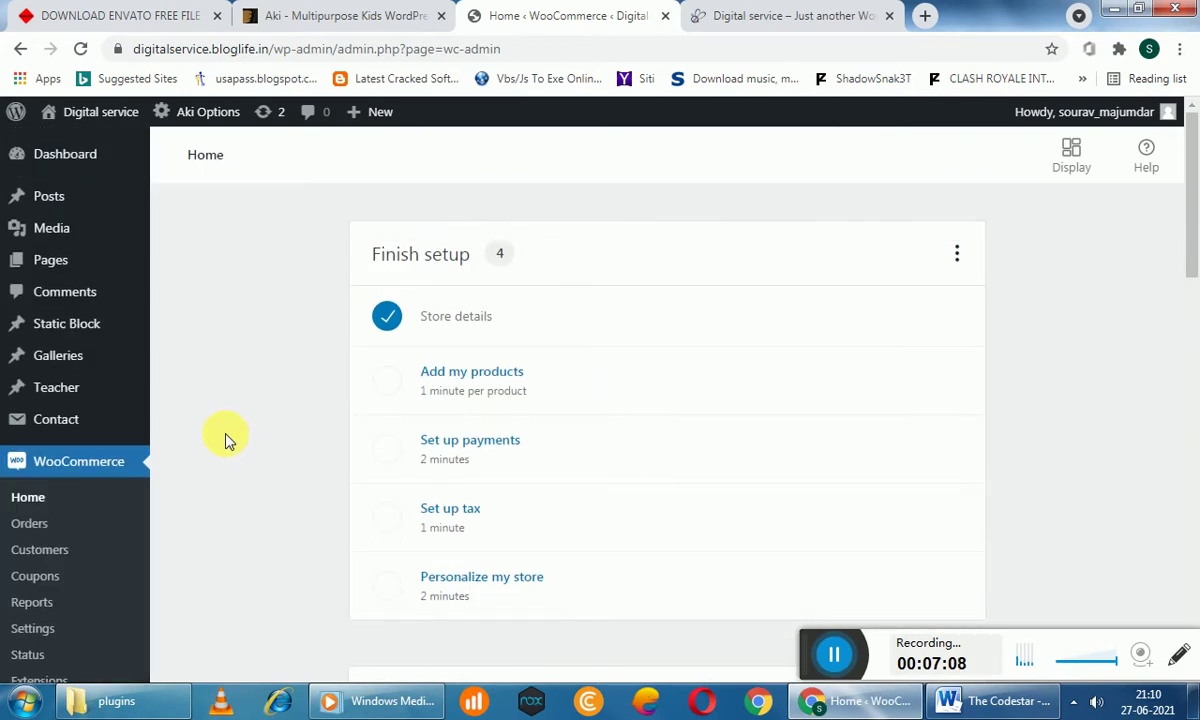
scroll(70, 400, down, 2)
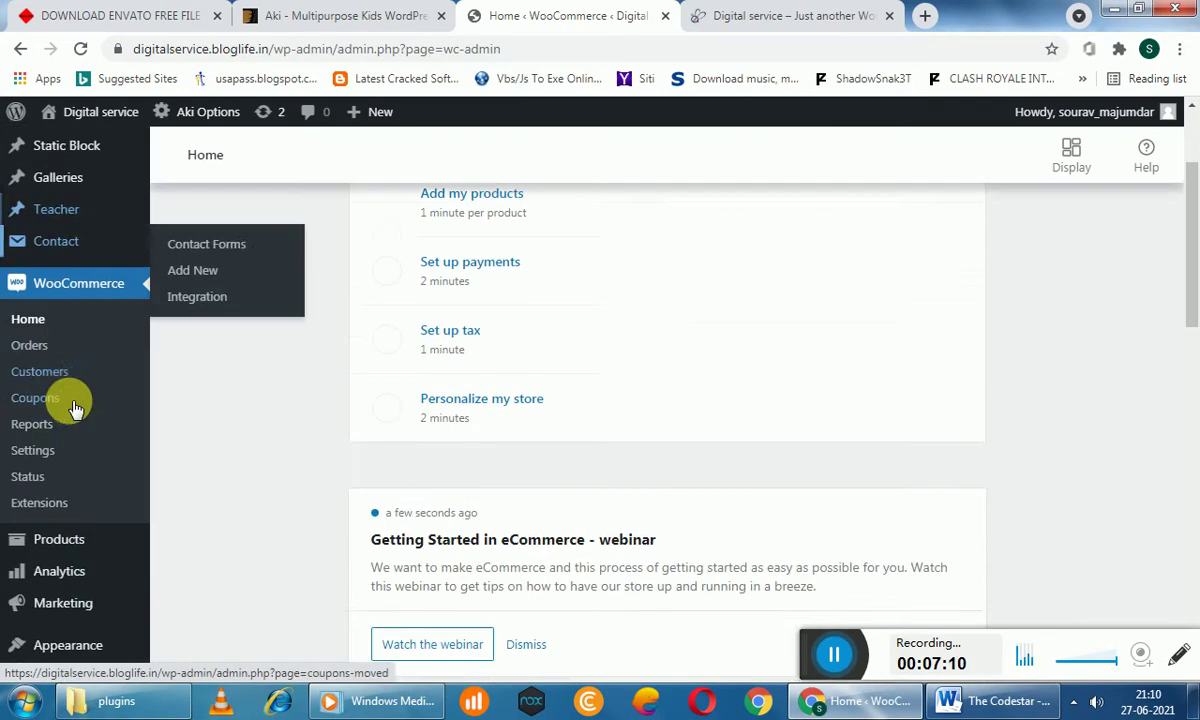
scroll(75, 408, down, 1)
mouse_move(88, 544)
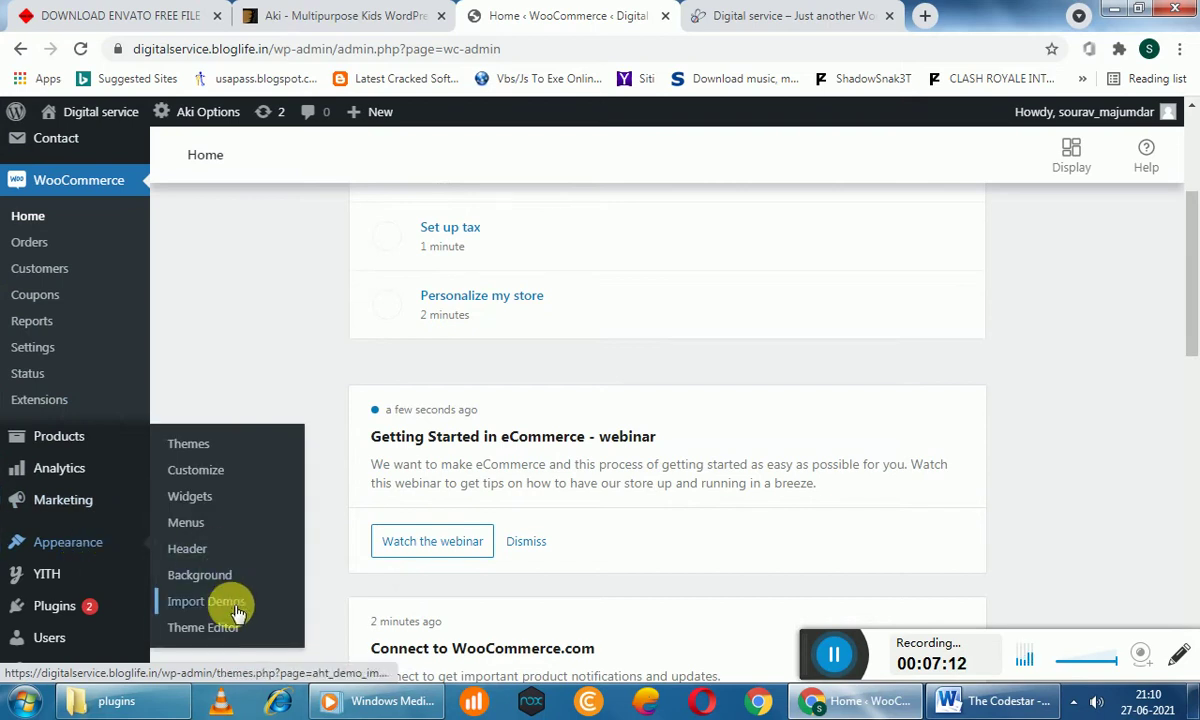
scroll(126, 447, up, 3)
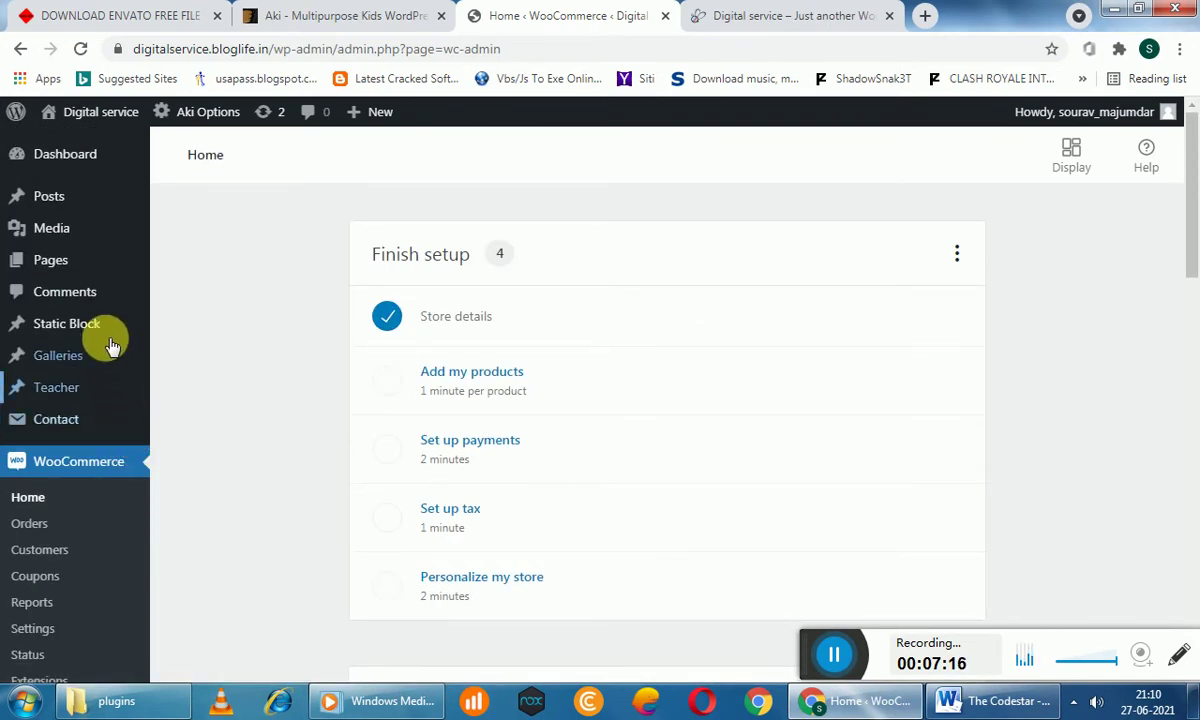
Switch to the file explorer and examine the theme package's import folder, including its content, widget data and slider files
click(103, 705)
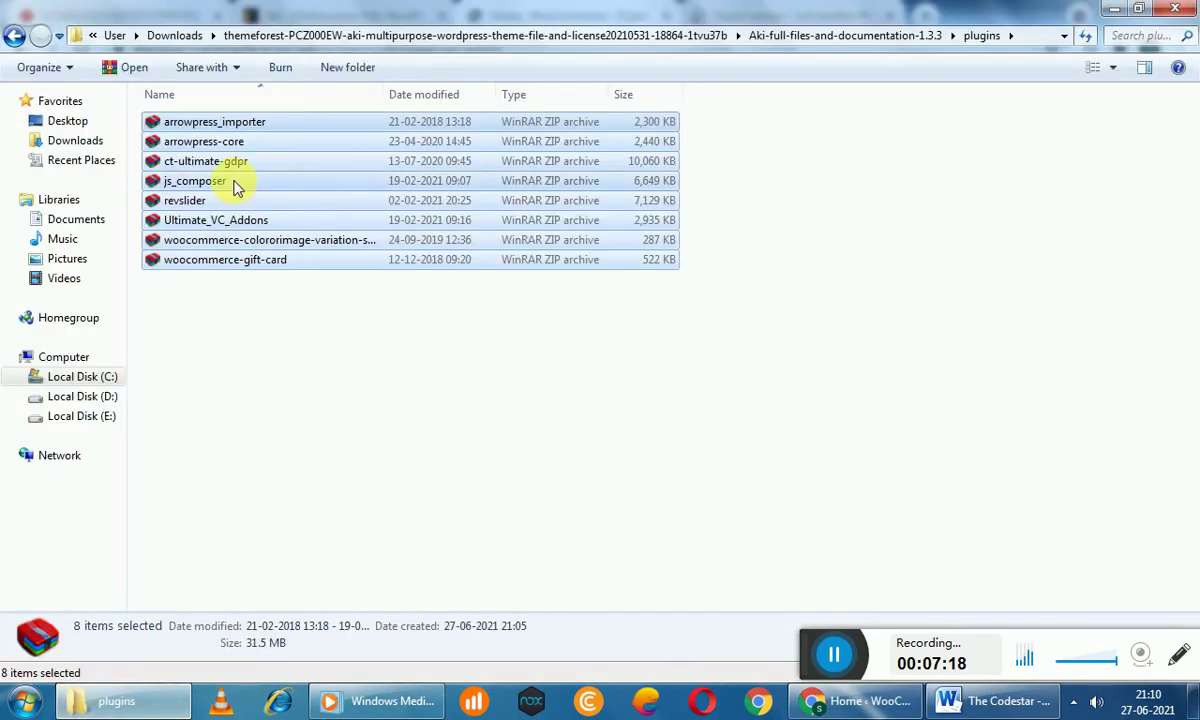
click(193, 287)
click(14, 35)
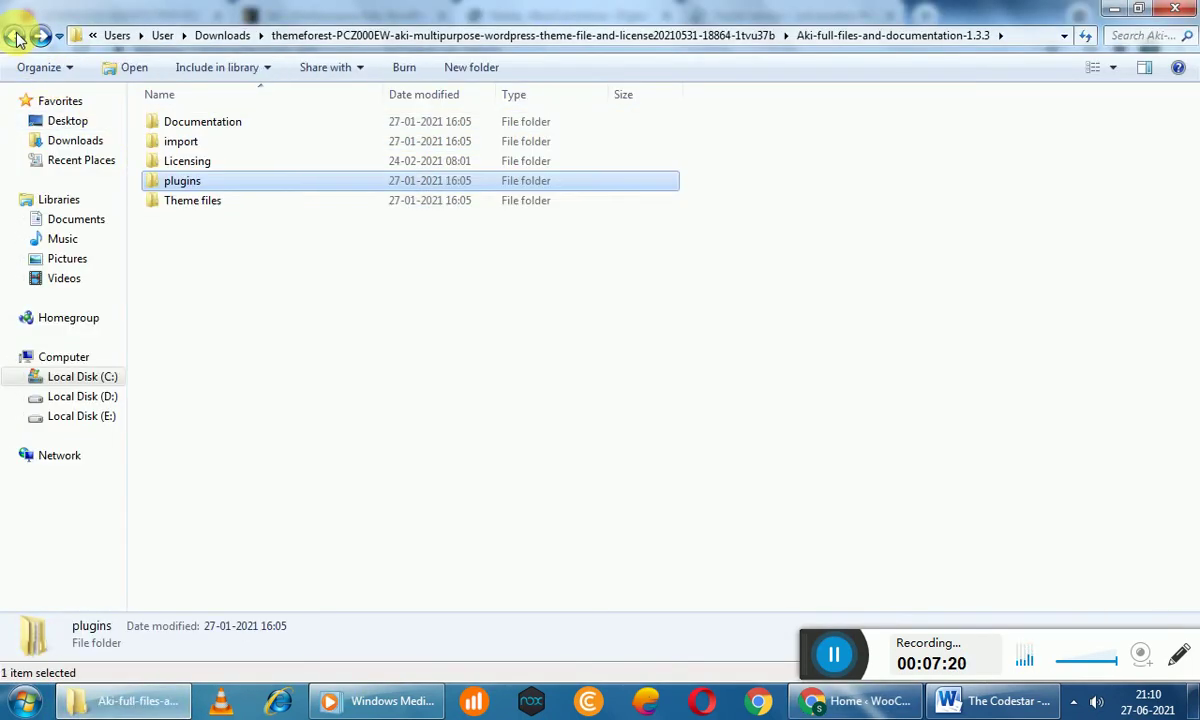
double_click(218, 146)
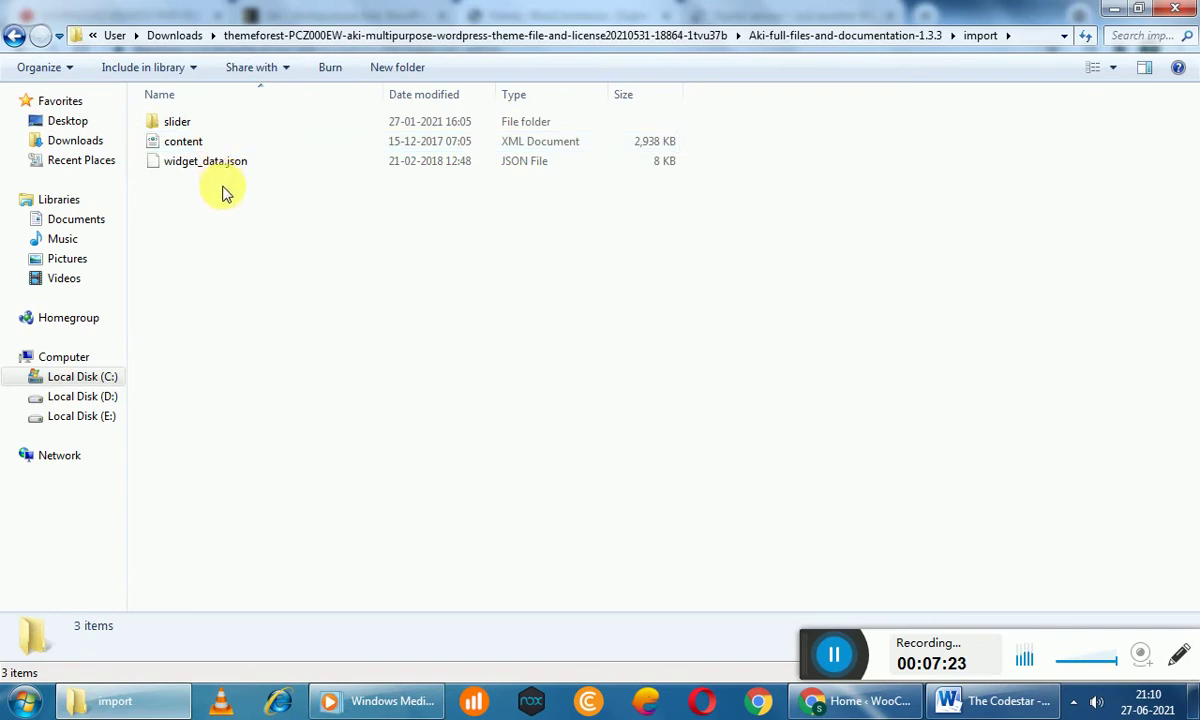
drag(226, 222, 212, 147)
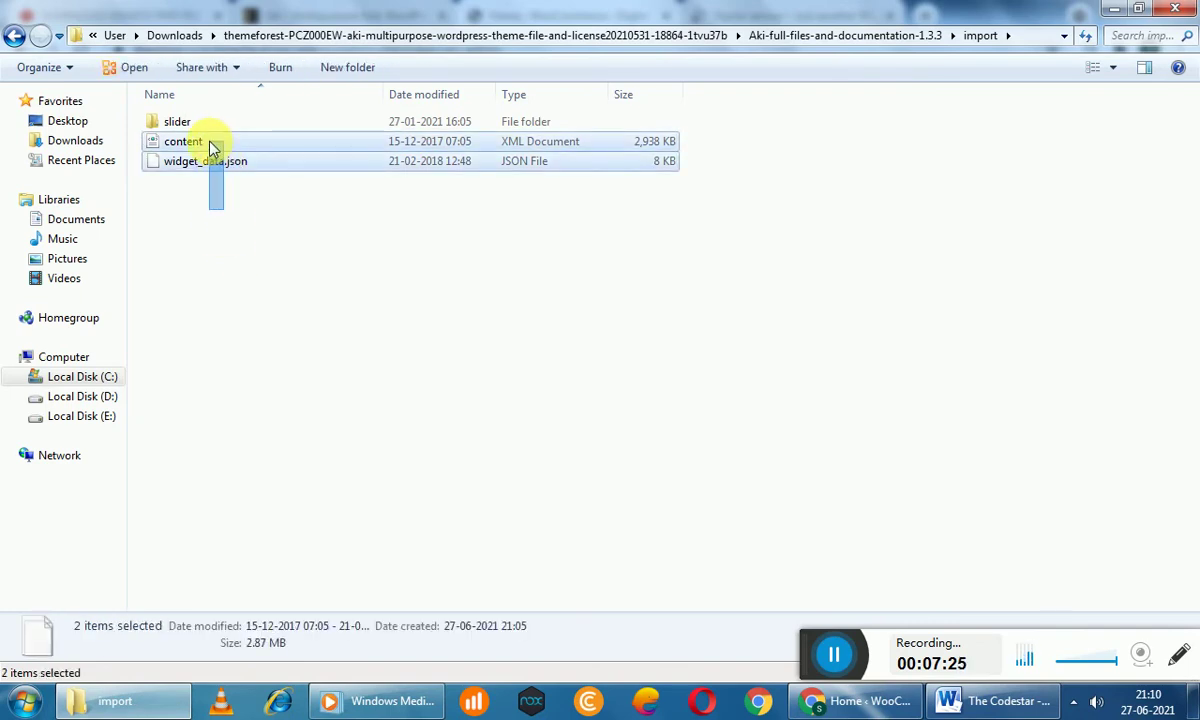
click(225, 249)
double_click(212, 122)
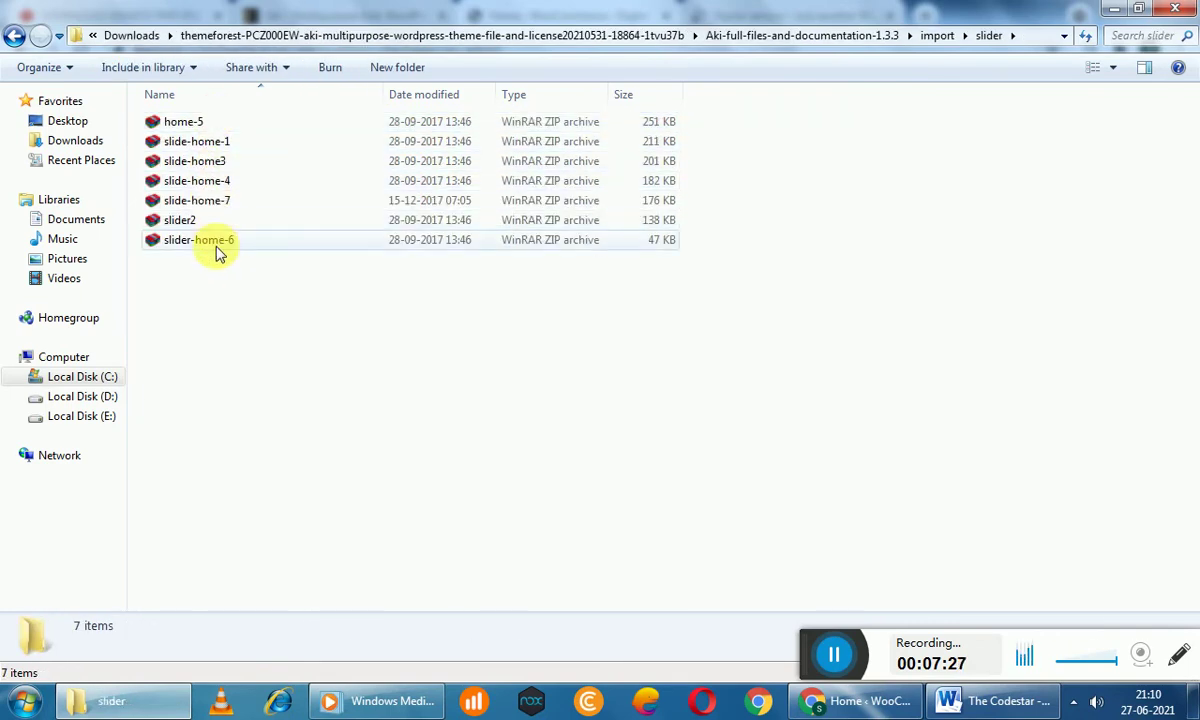
click(15, 36)
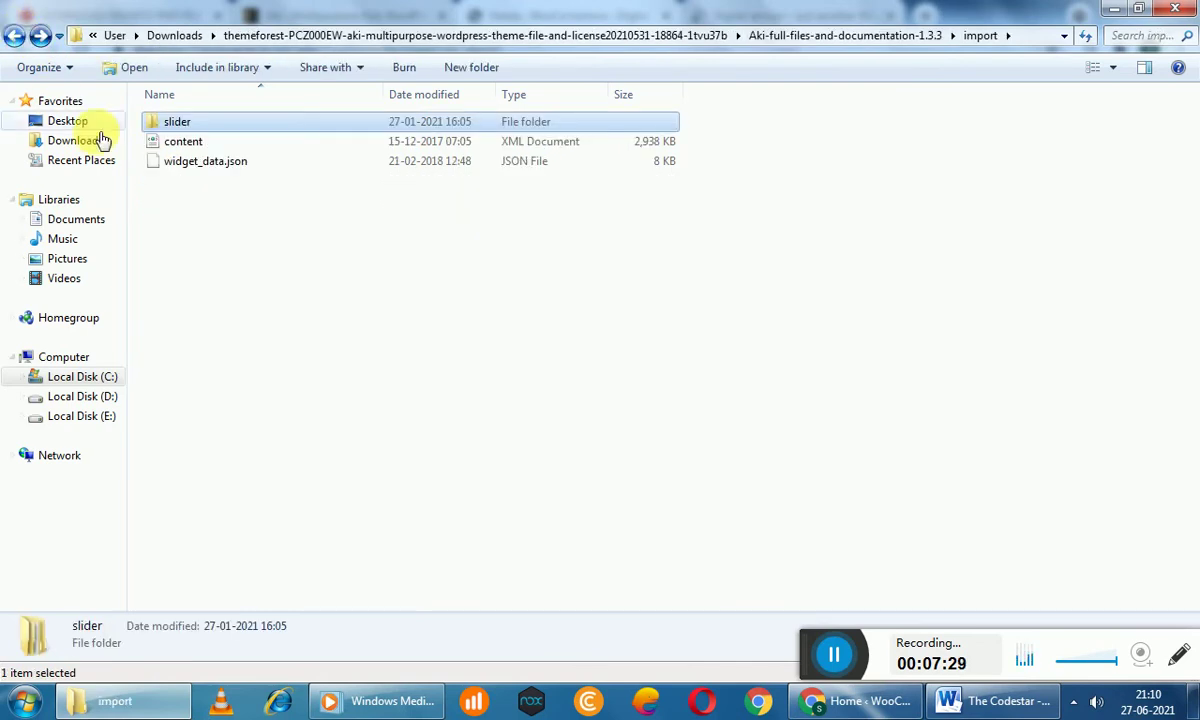
drag(171, 180, 209, 187)
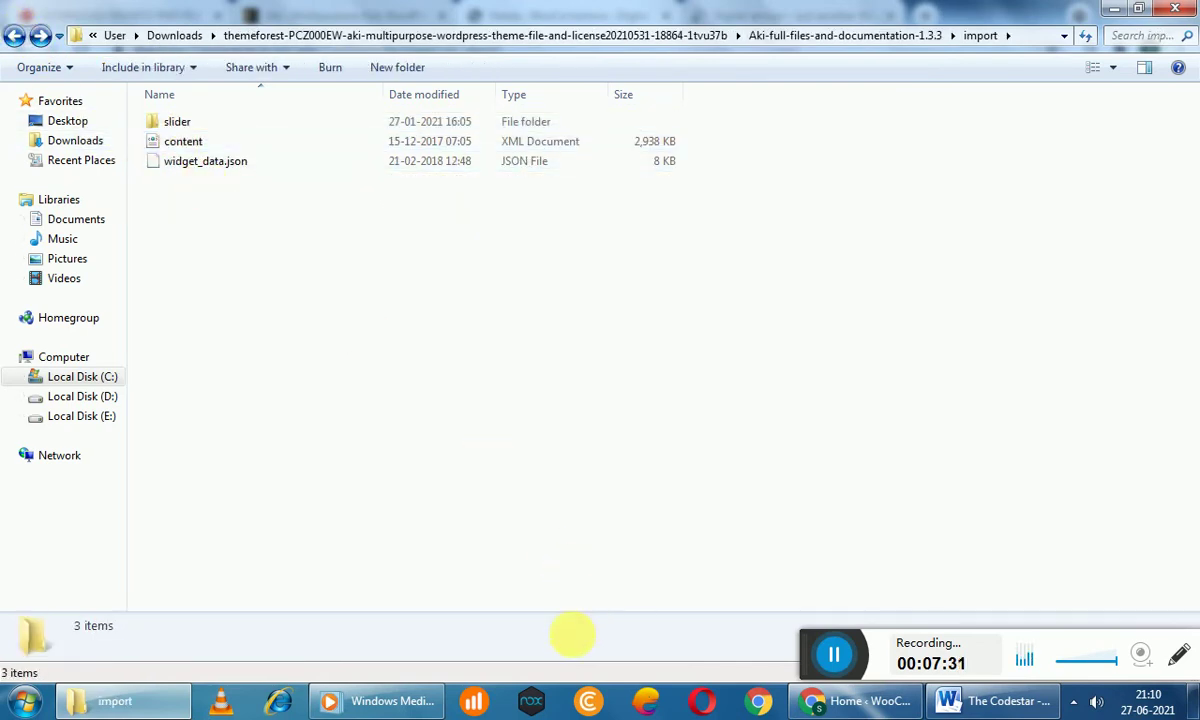
Return to the browser and open the Import Demos page in the Digital service site admin
click(870, 710)
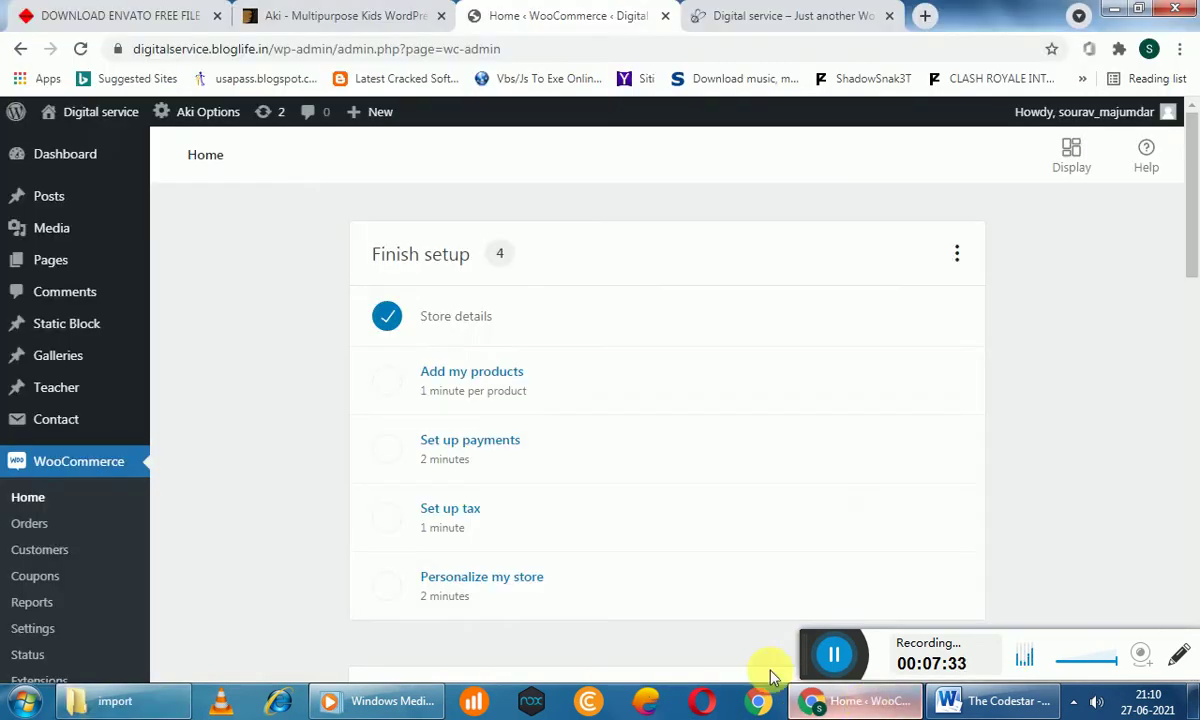
scroll(238, 508, down, 5)
scroll(238, 508, down, 4)
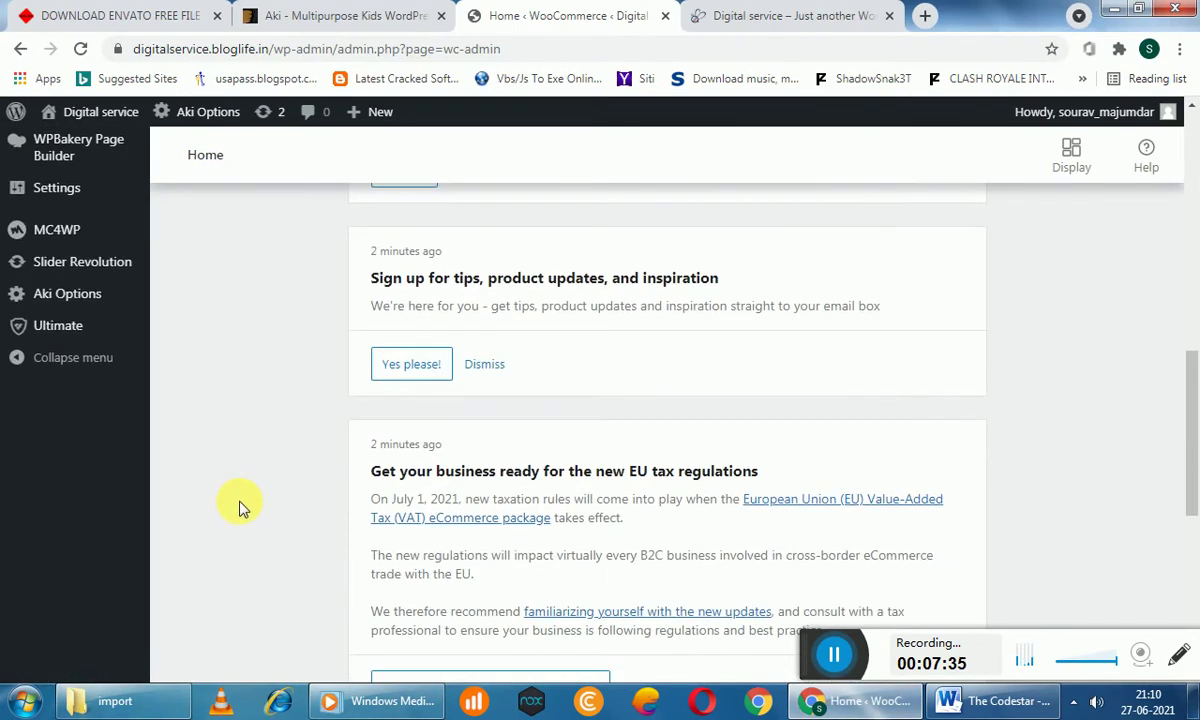
scroll(242, 507, up, 2)
scroll(245, 505, up, 1)
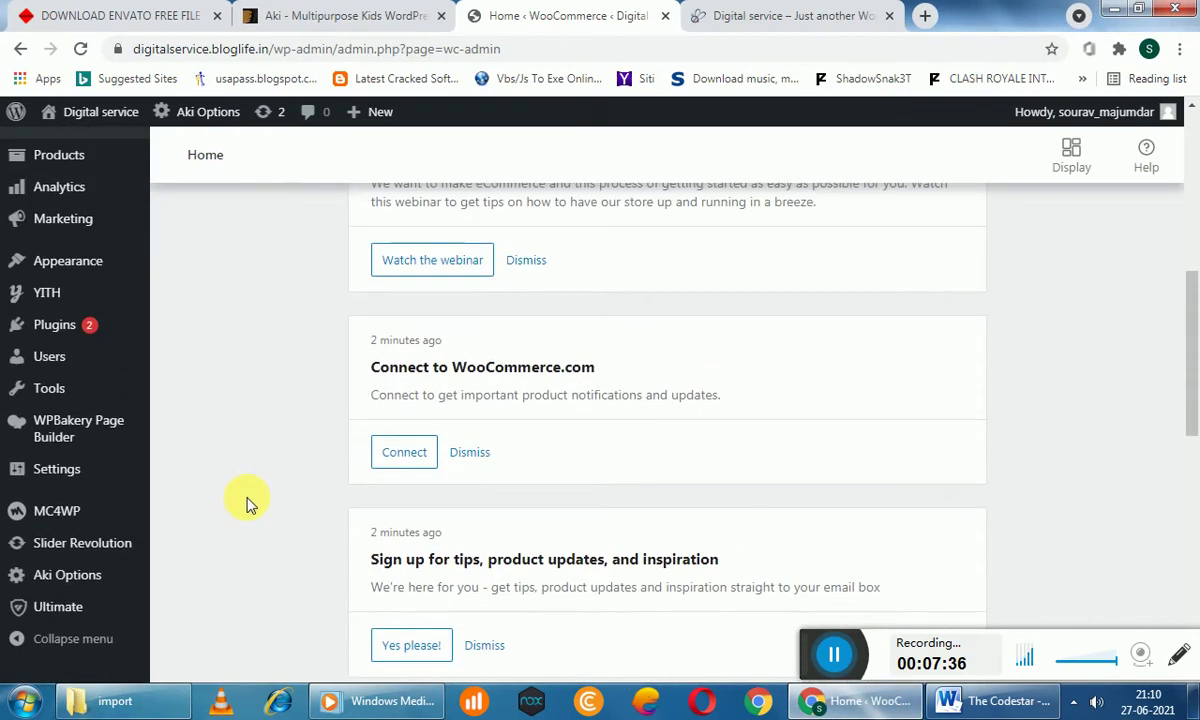
mouse_move(88, 468)
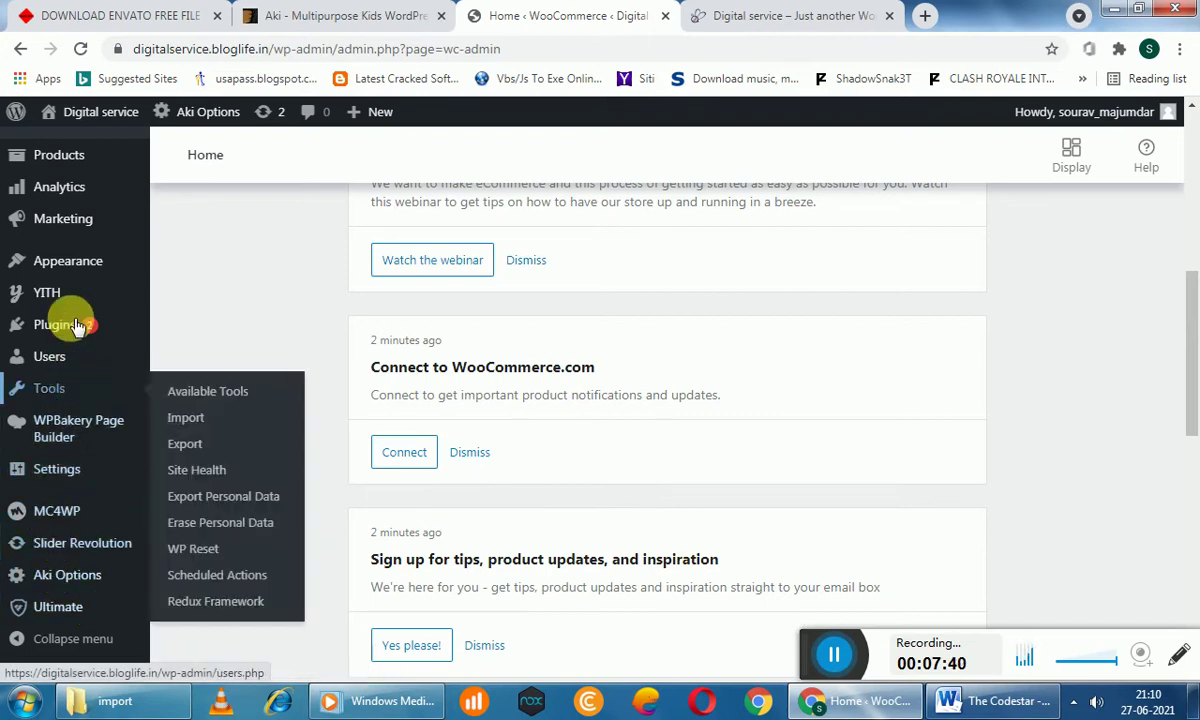
mouse_move(72, 263)
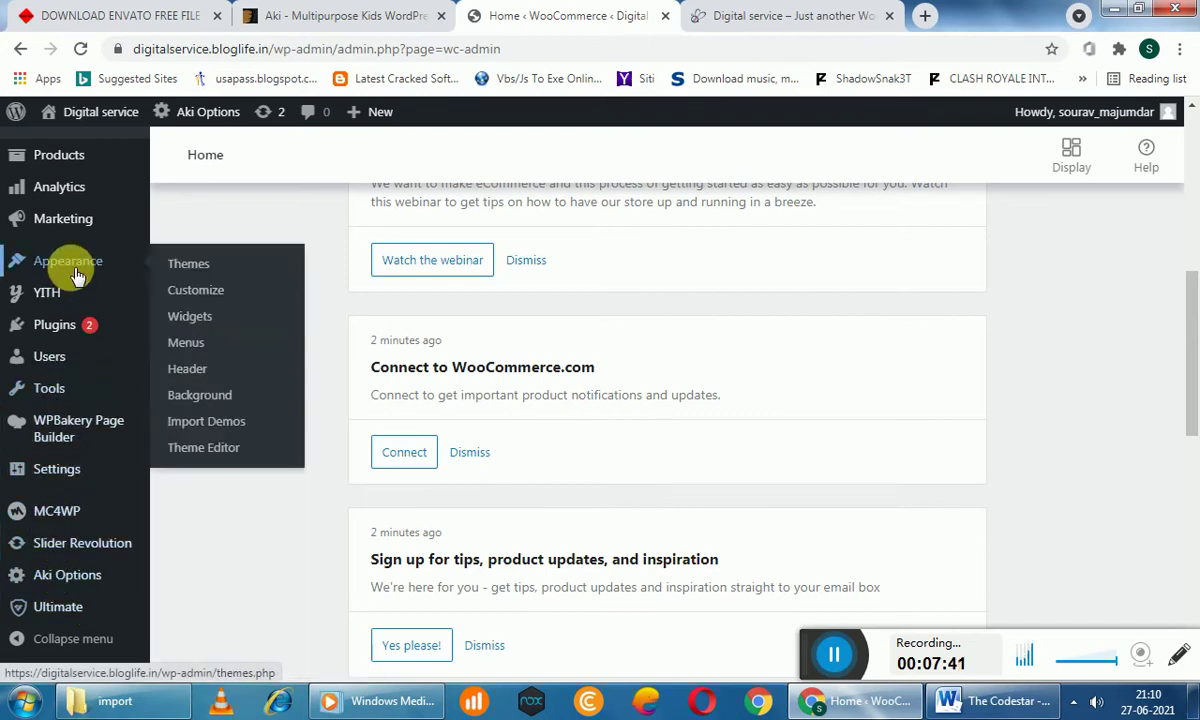
click(217, 425)
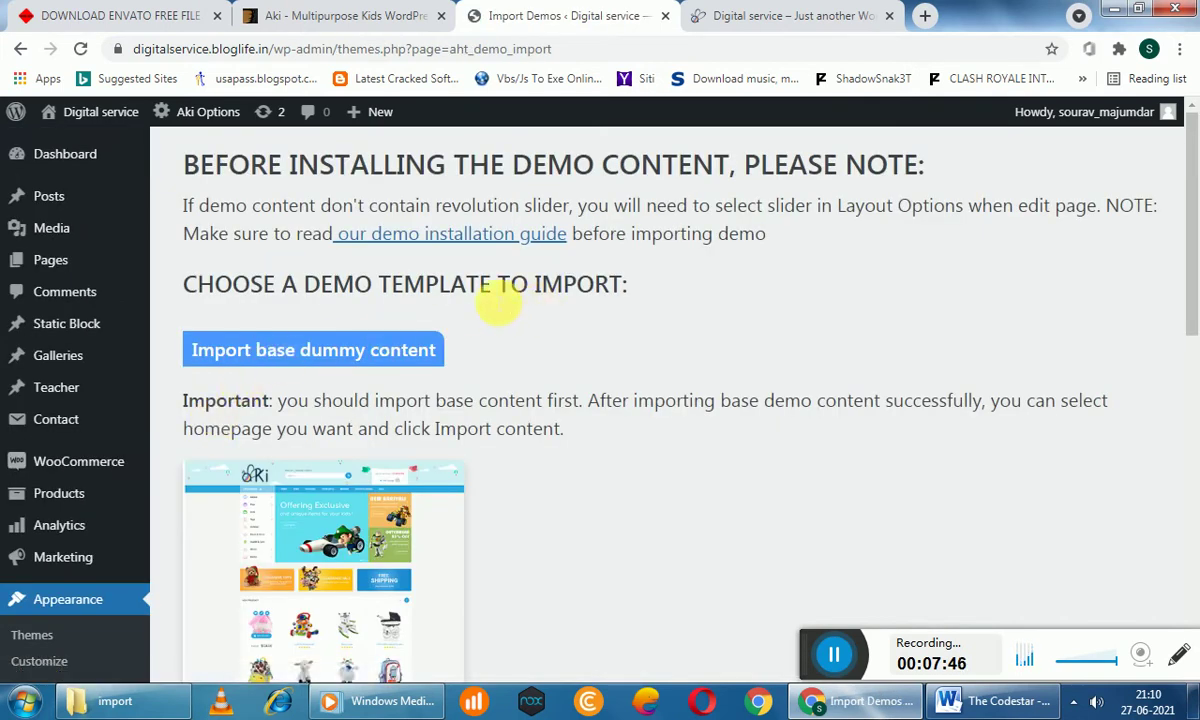
Look over the demo import notes and open the linked demo installation guide in a new tab
scroll(683, 281, down, 3)
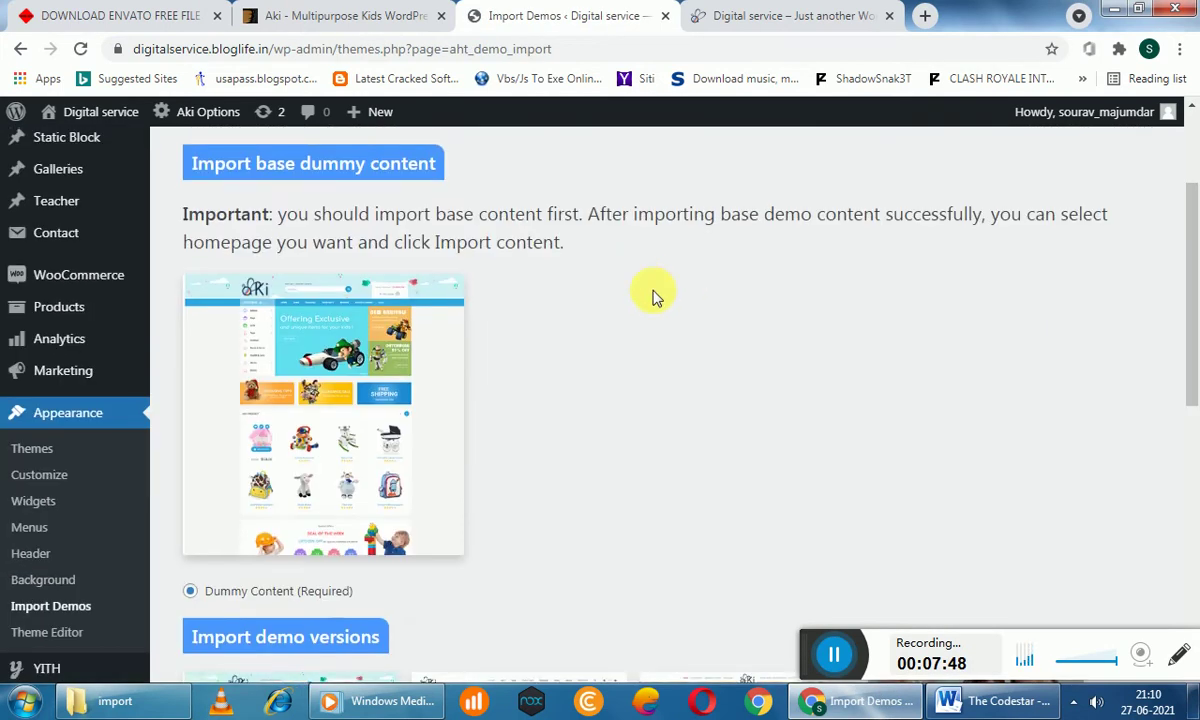
scroll(651, 294, up, 3)
right_click(399, 240)
click(415, 252)
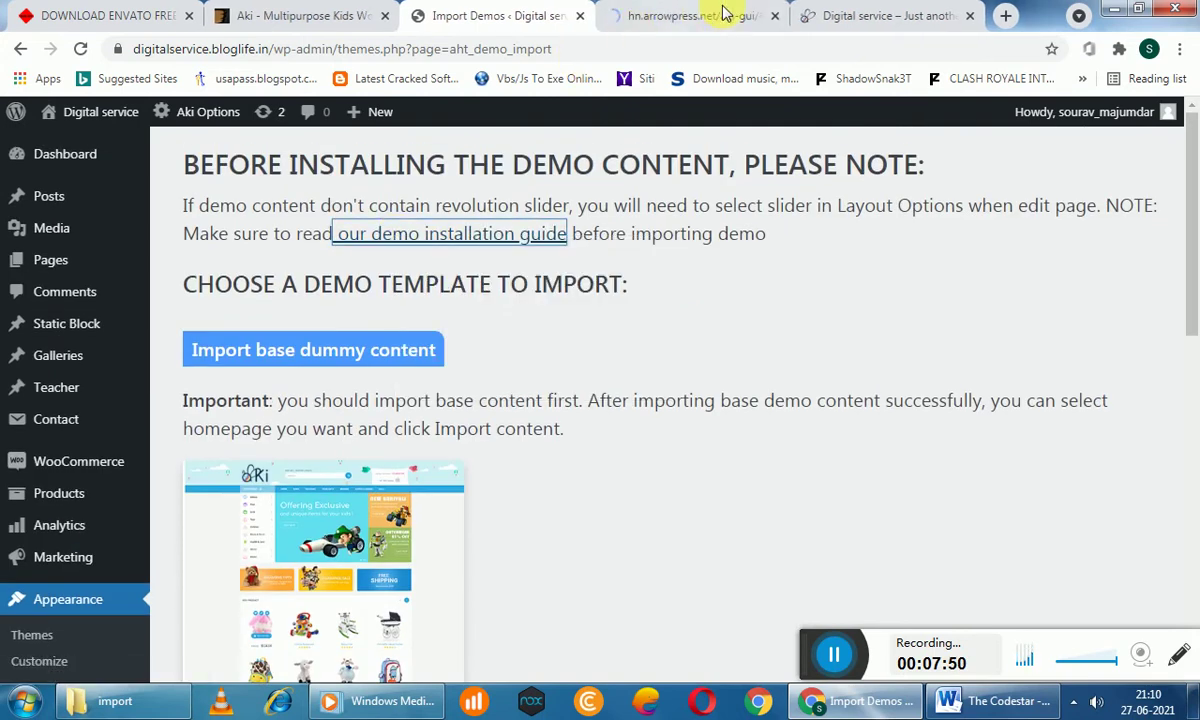
click(720, 15)
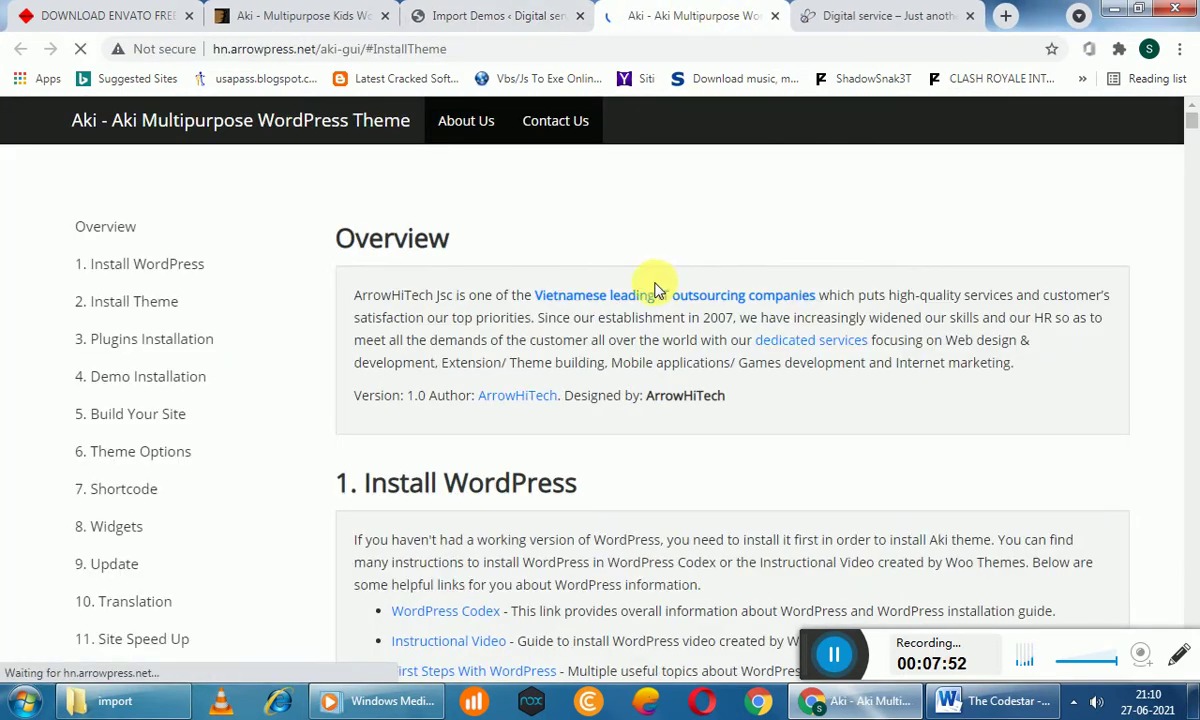
Read through the Aki guide's theme requirements, installation, and plugin installation and configuration sections down to Demo Installation
scroll(630, 360, down, 2)
scroll(482, 370, down, 2)
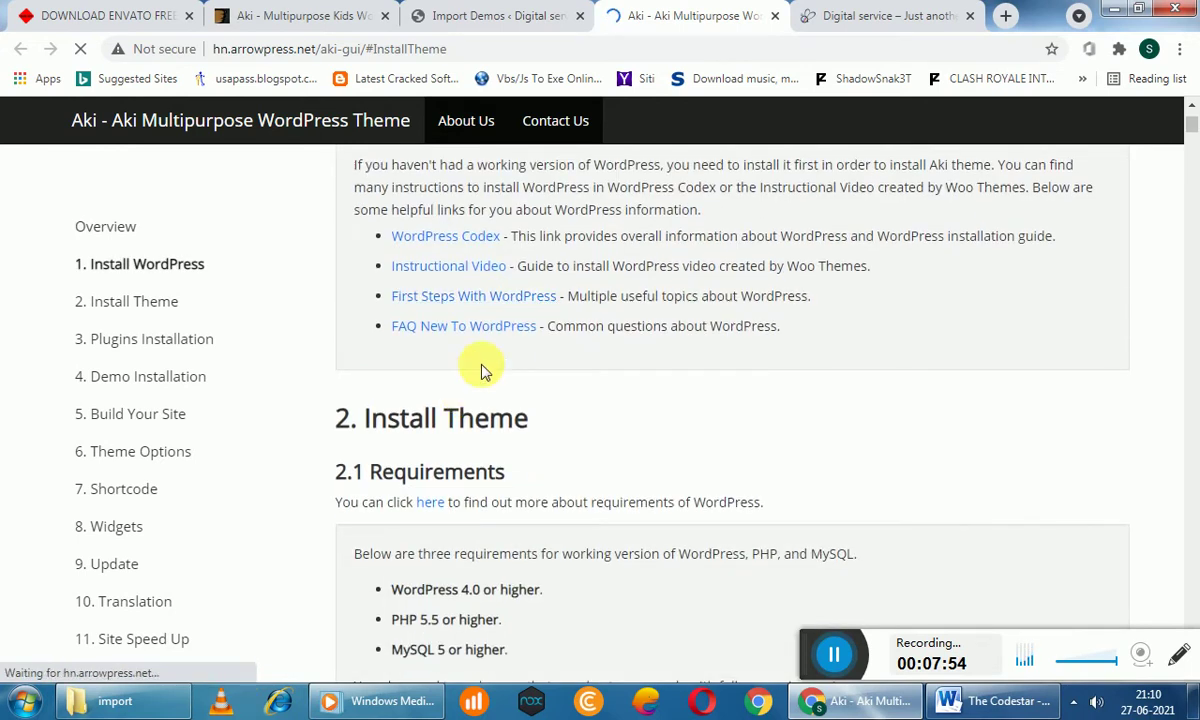
scroll(513, 353, down, 1)
scroll(515, 400, down, 5)
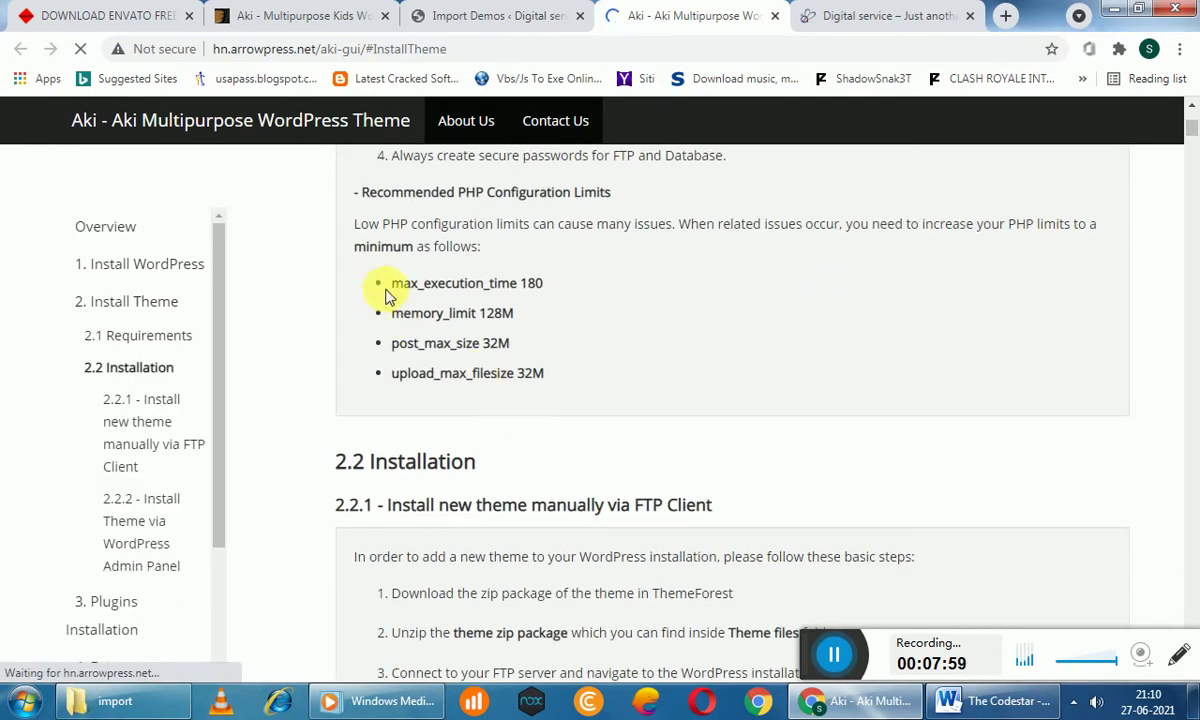
scroll(576, 421, down, 5)
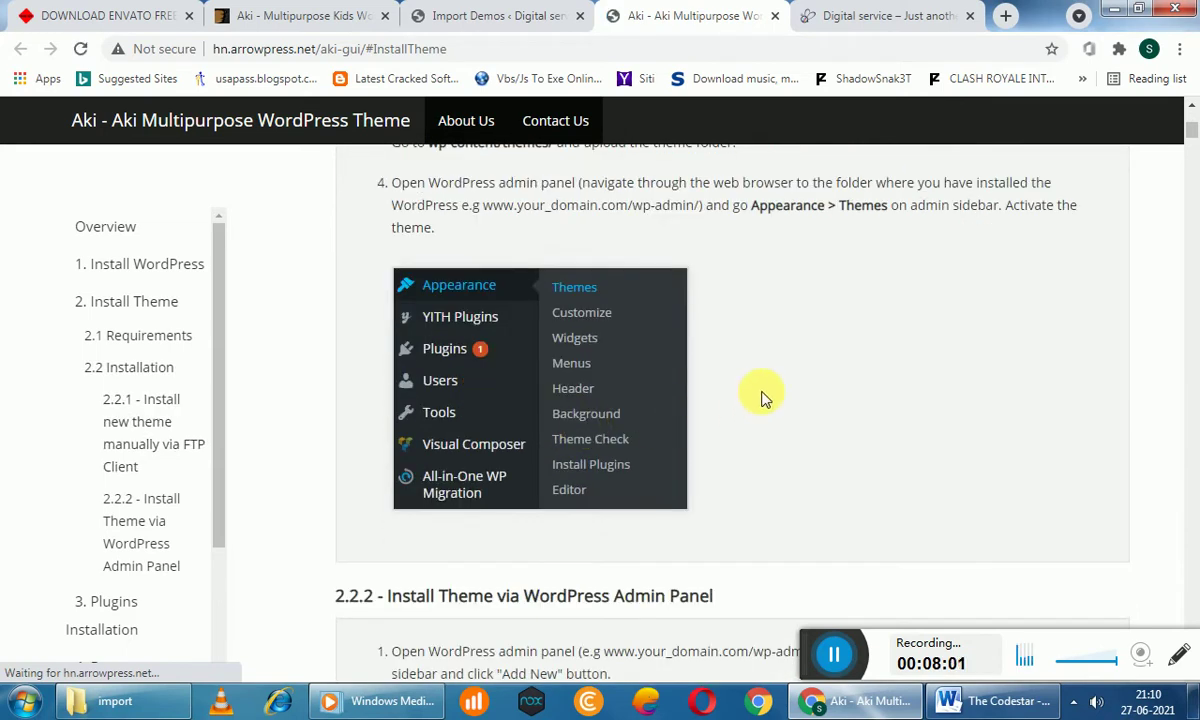
scroll(763, 398, down, 2)
scroll(763, 398, down, 10)
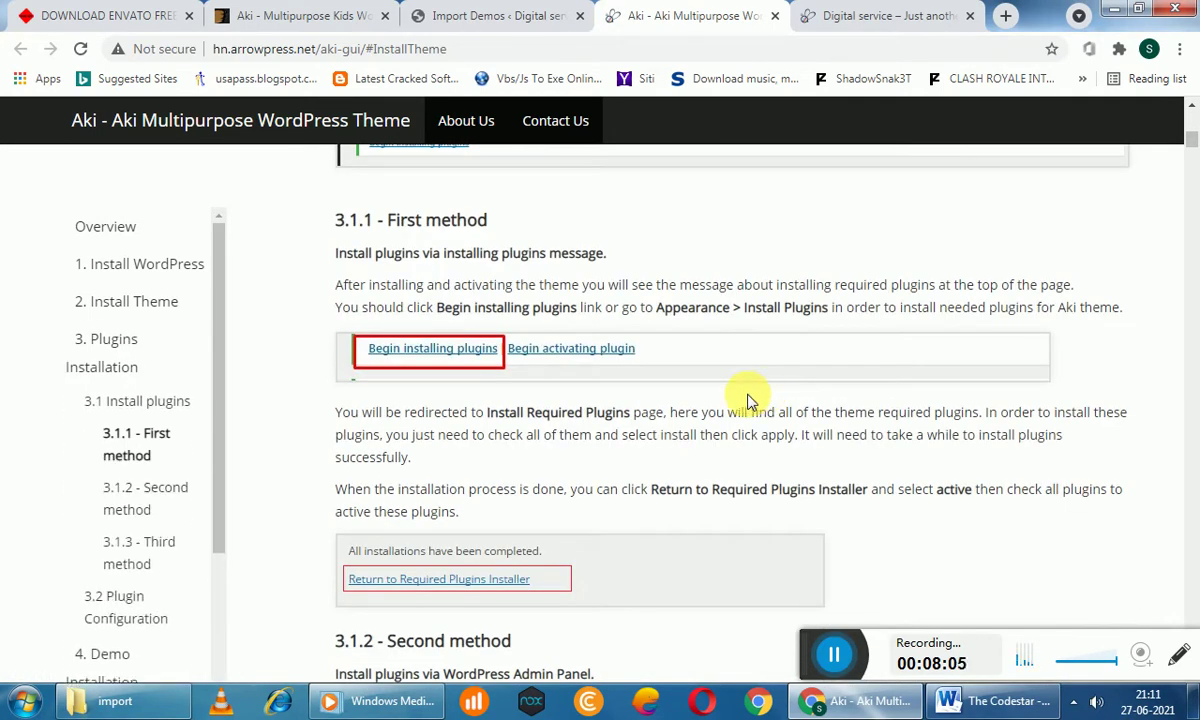
scroll(633, 453, down, 6)
scroll(633, 453, down, 10)
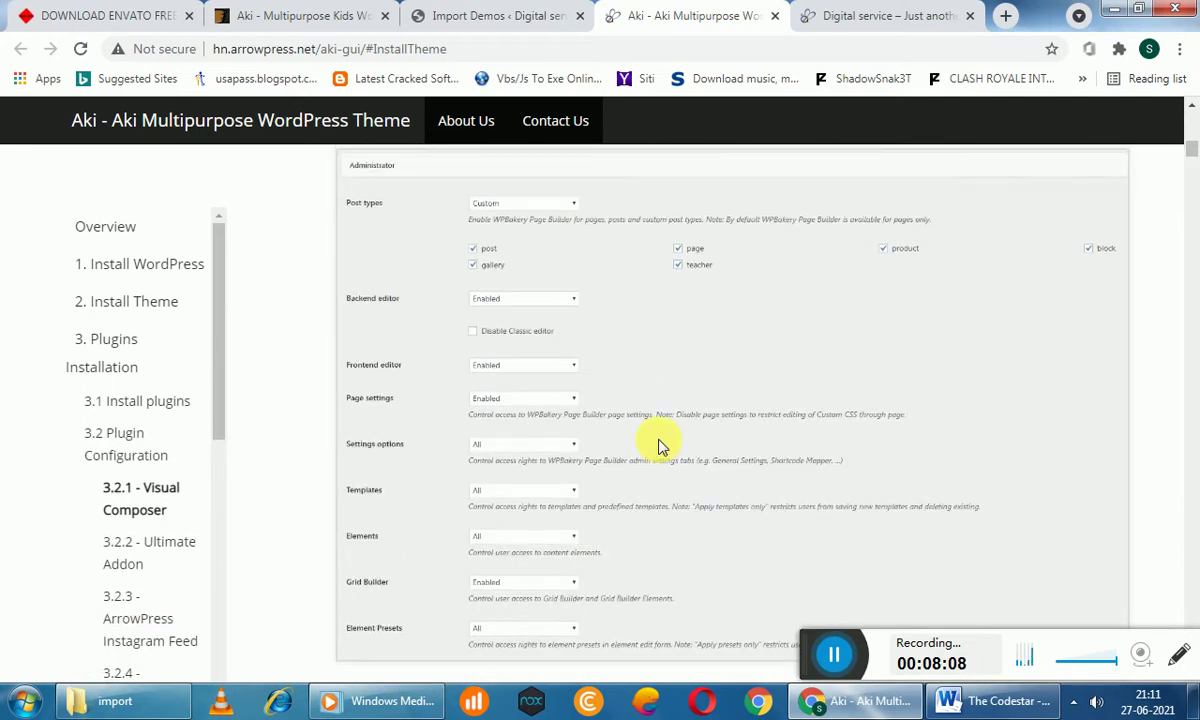
scroll(658, 445, up, 2)
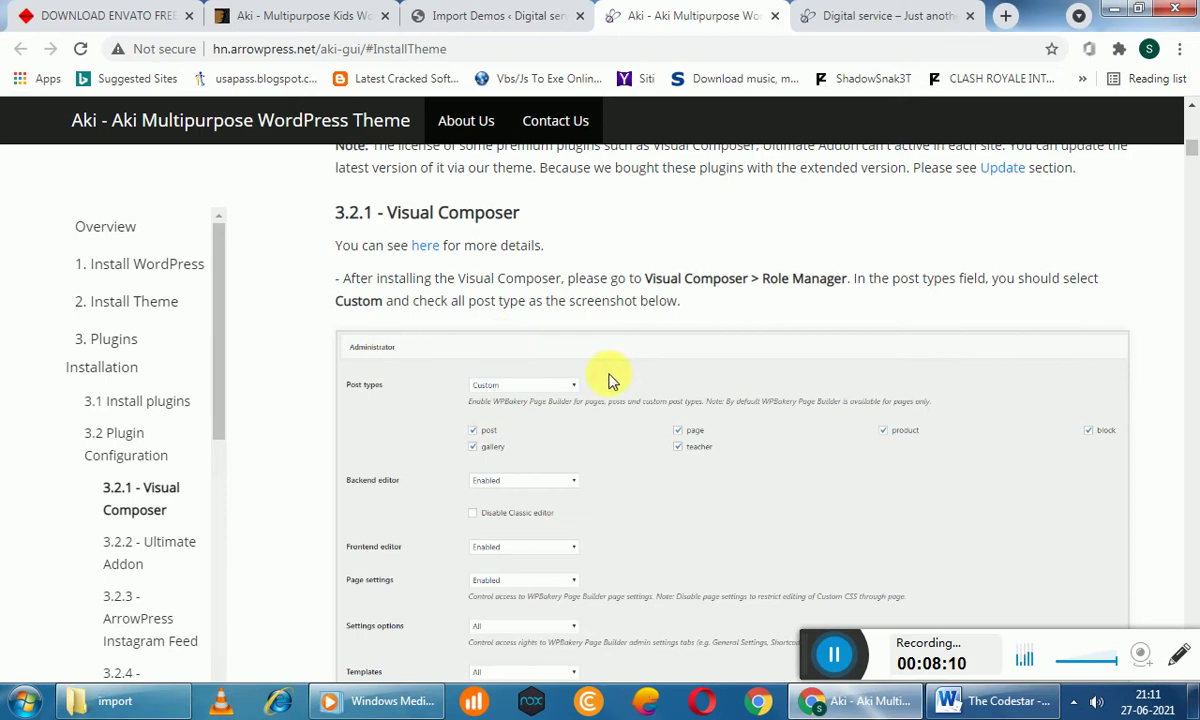
scroll(650, 402, down, 12)
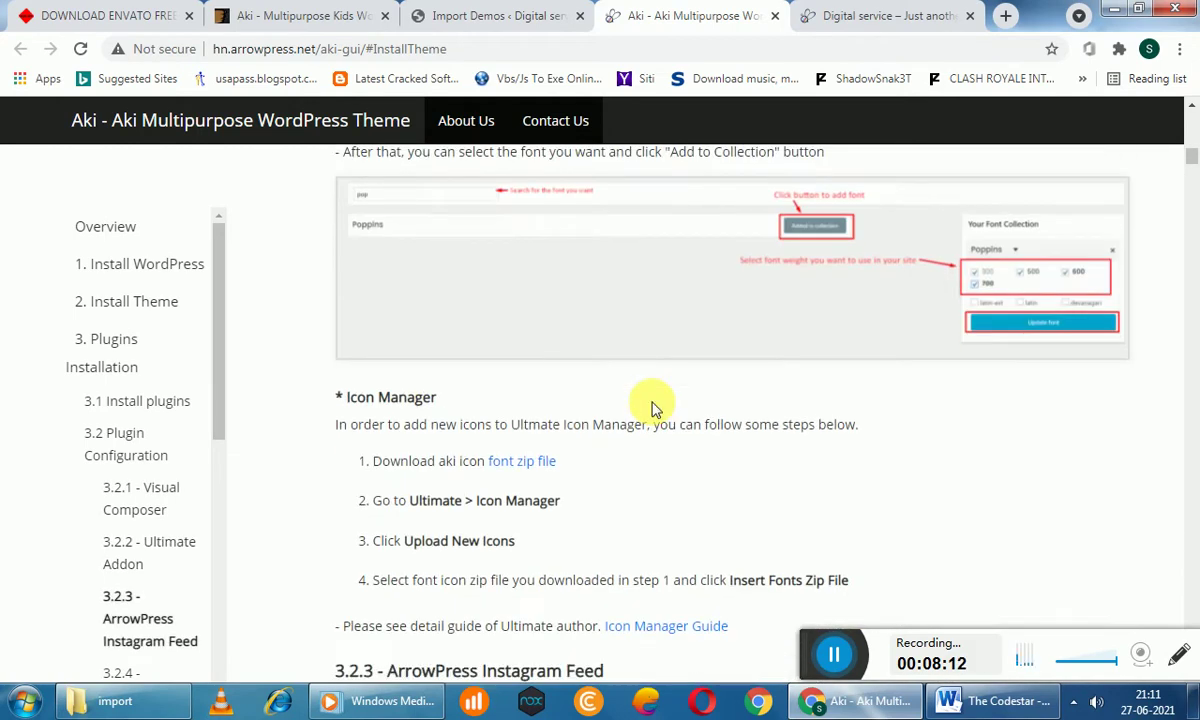
scroll(651, 407, down, 15)
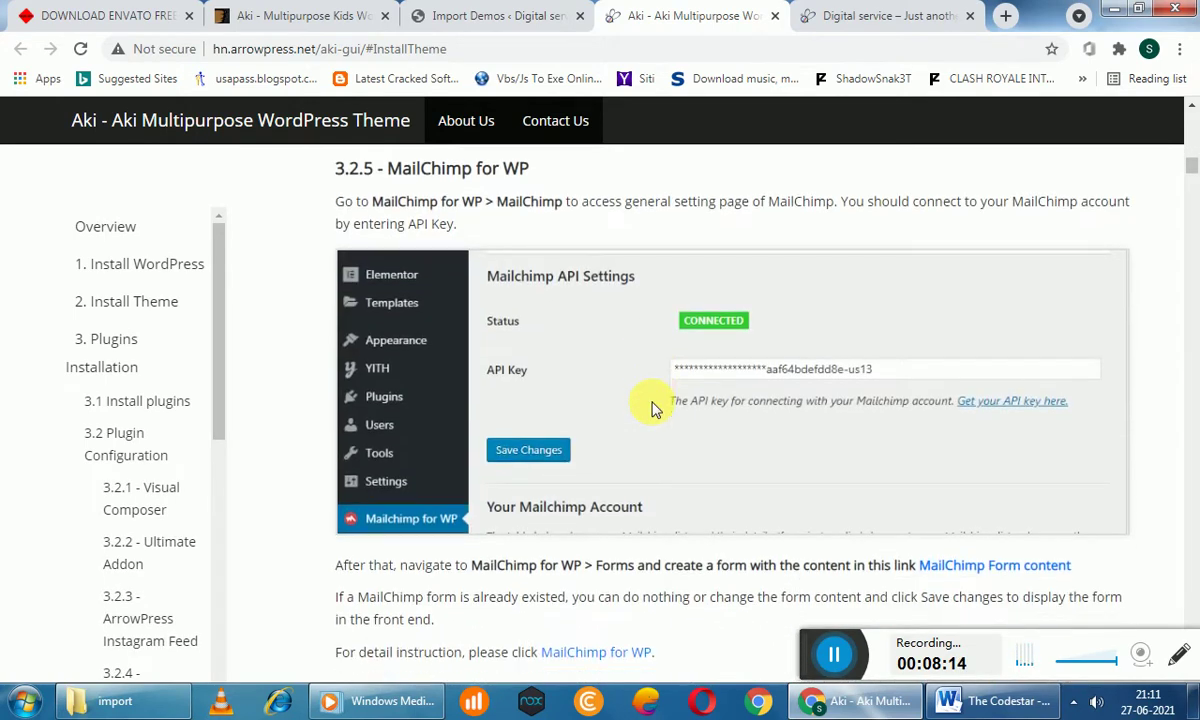
scroll(651, 407, down, 15)
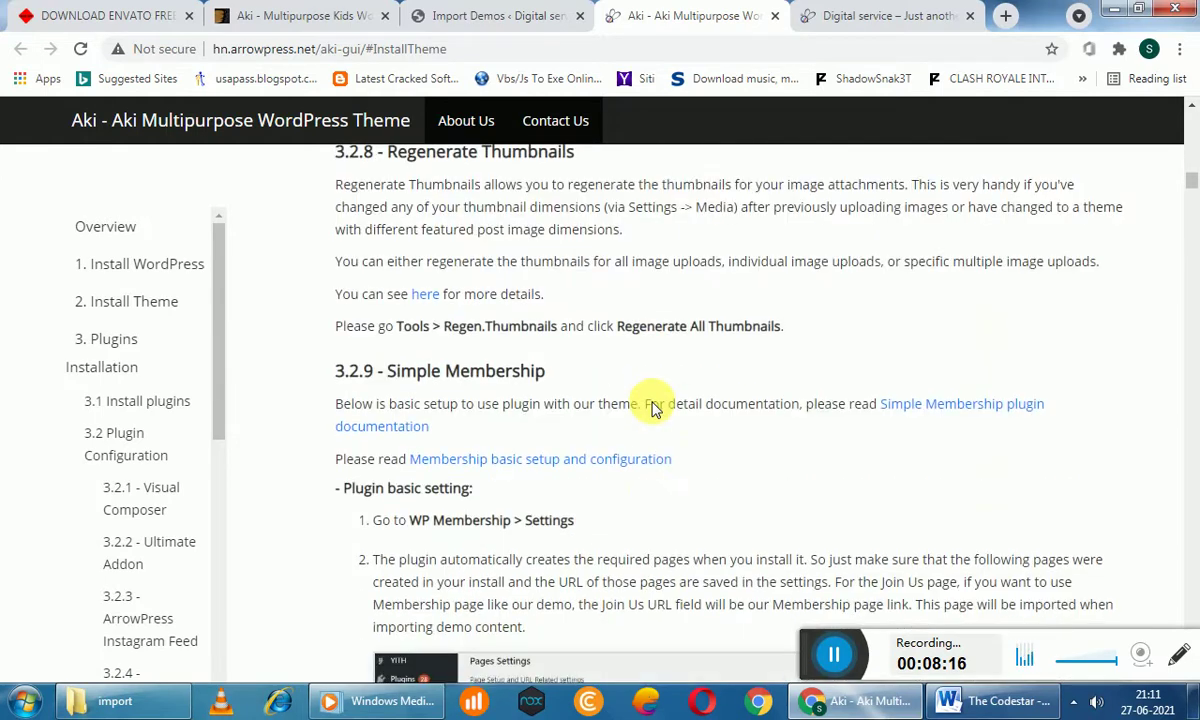
scroll(651, 407, down, 15)
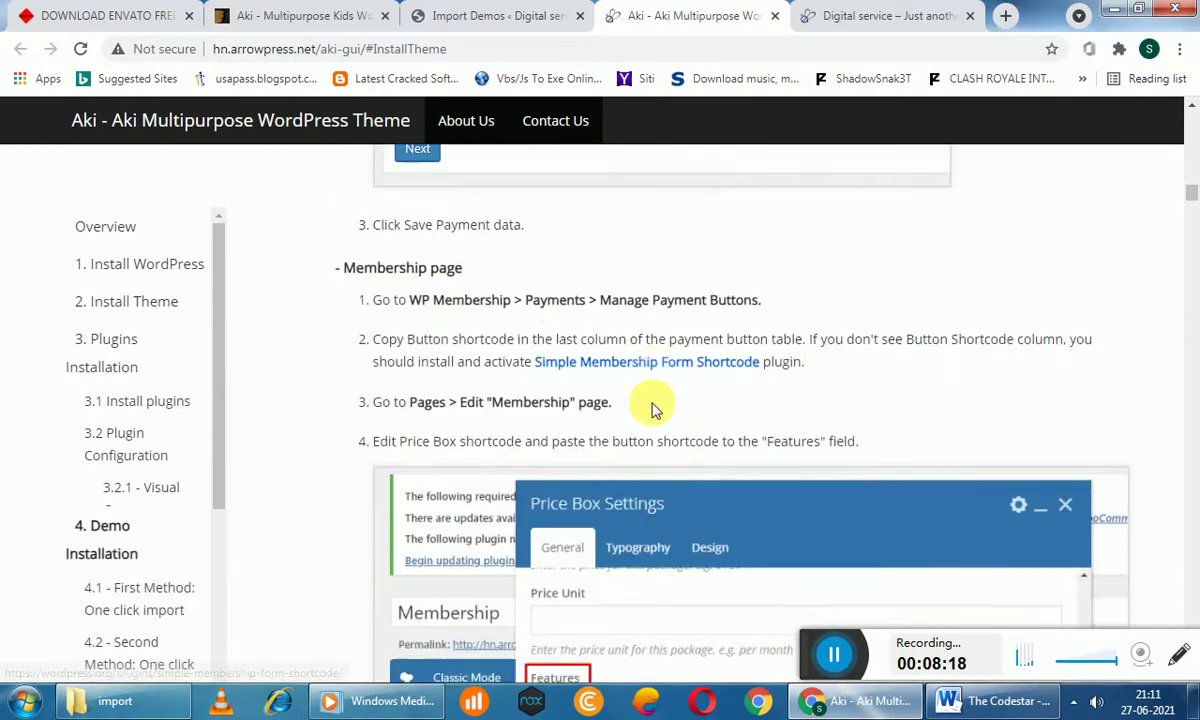
scroll(651, 407, down, 10)
Return to the Import Demos page, choose the Home 2 demo version and import its content
click(490, 15)
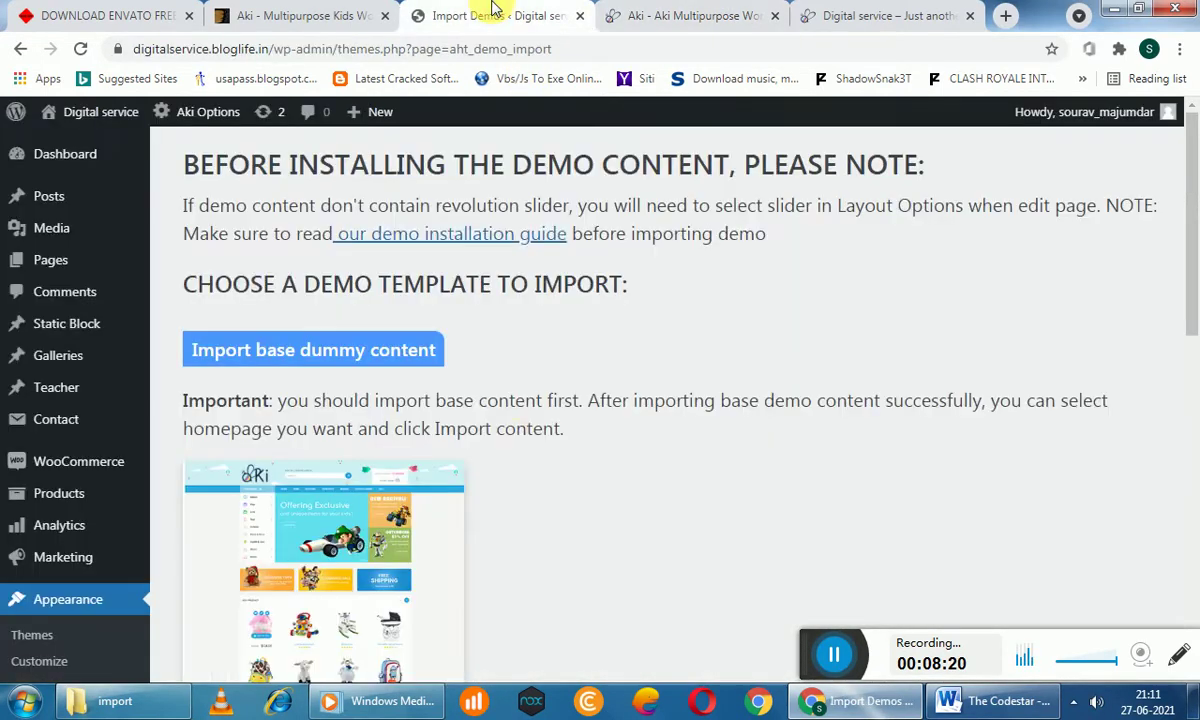
scroll(490, 450, down, 10)
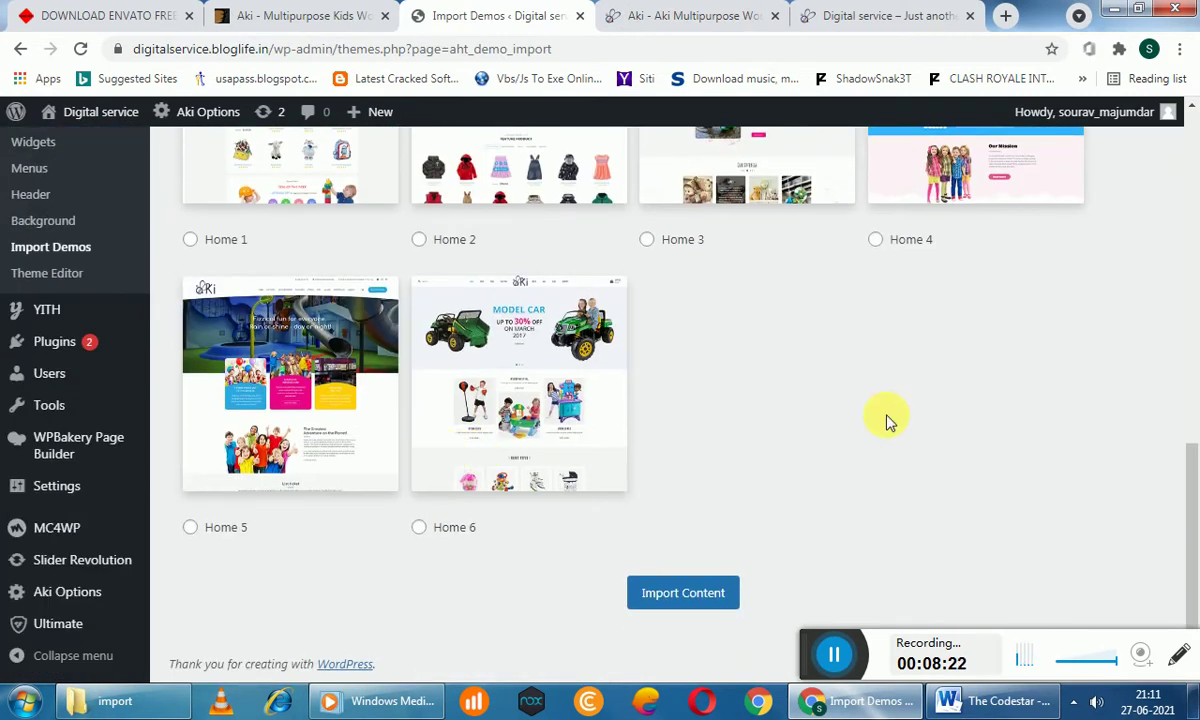
scroll(885, 420, up, 3)
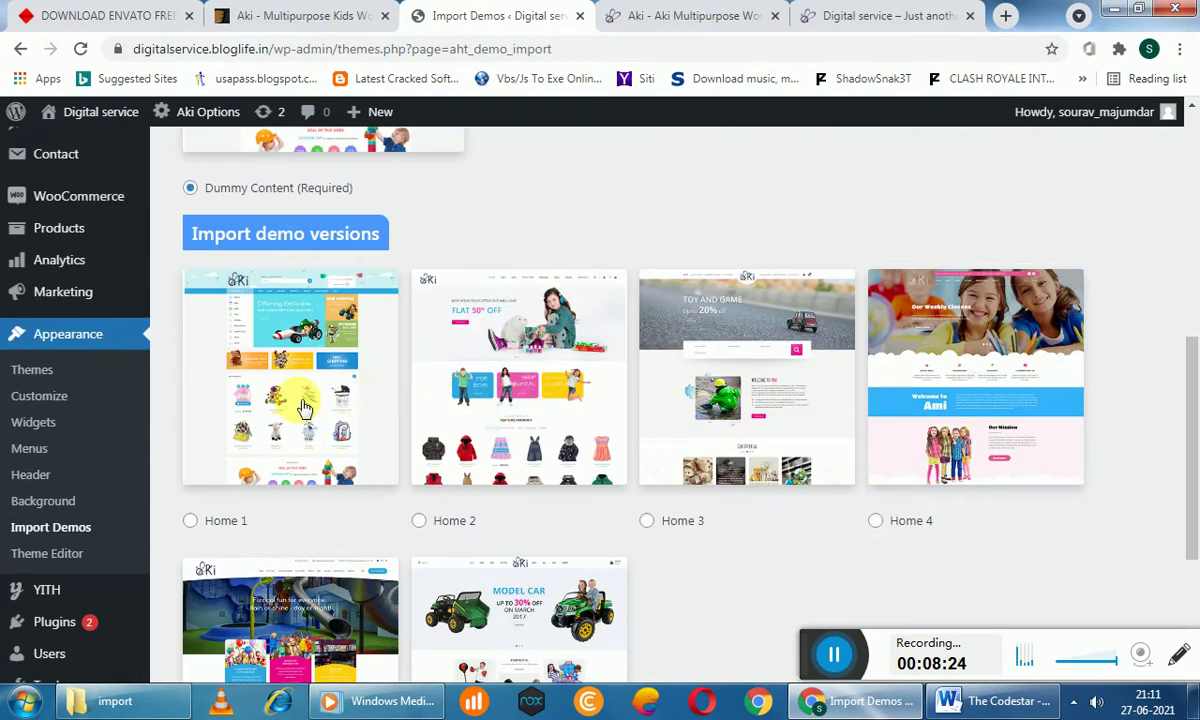
scroll(620, 420, down, 3)
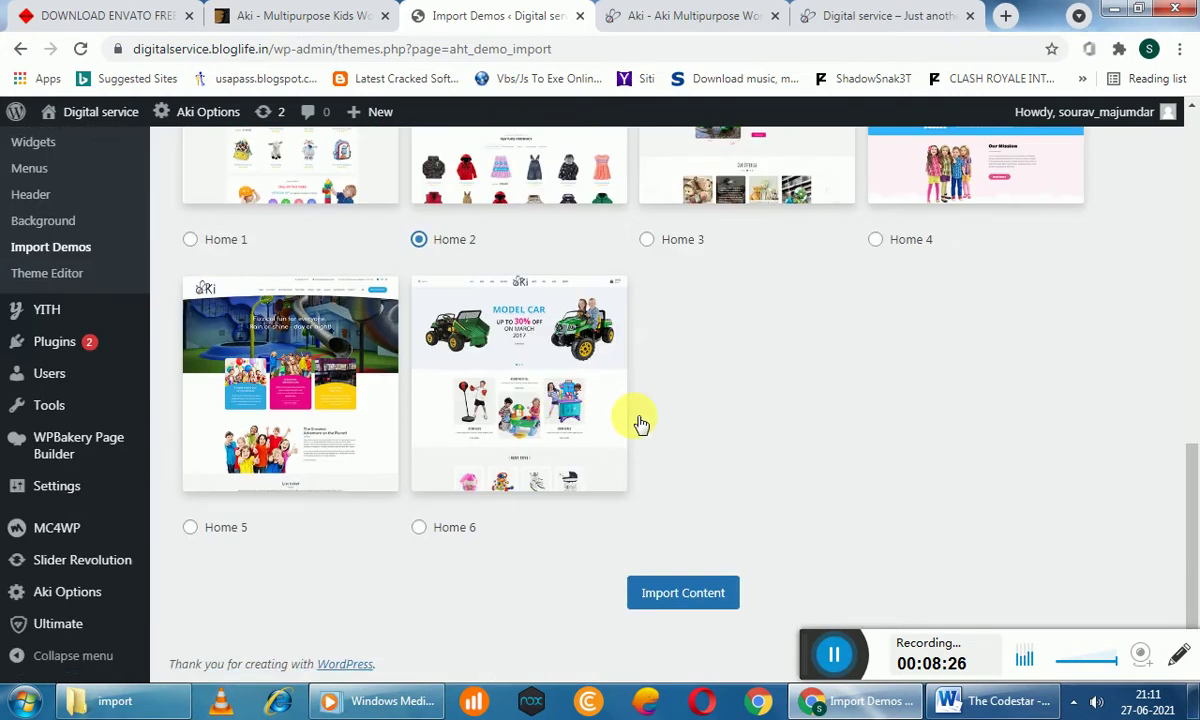
click(686, 588)
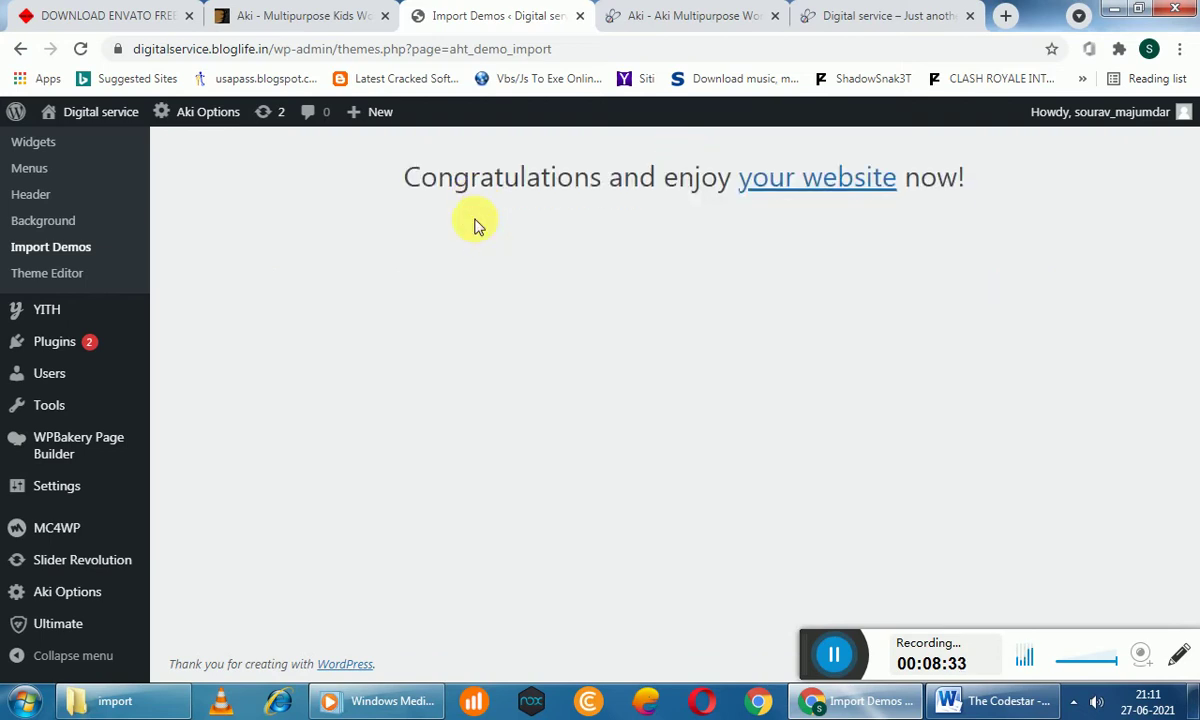
Close the Aki installation guide, reload the Digital service front page and examine the imported demo home page
click(672, 14)
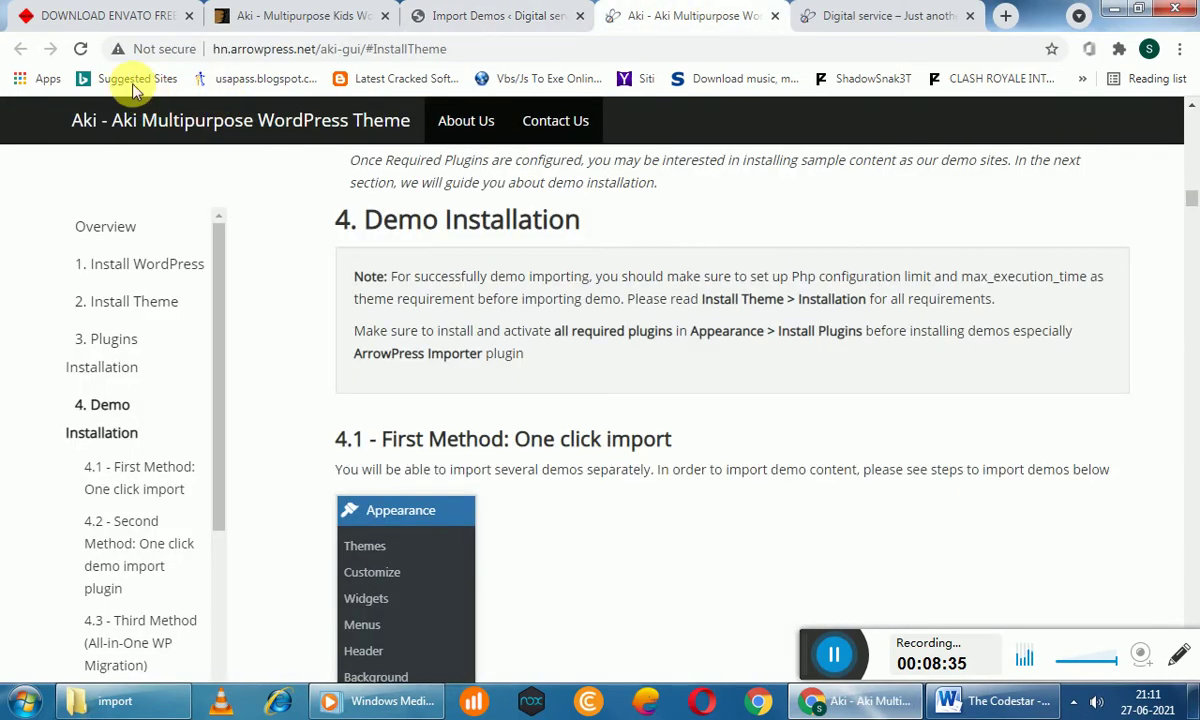
click(775, 16)
click(689, 22)
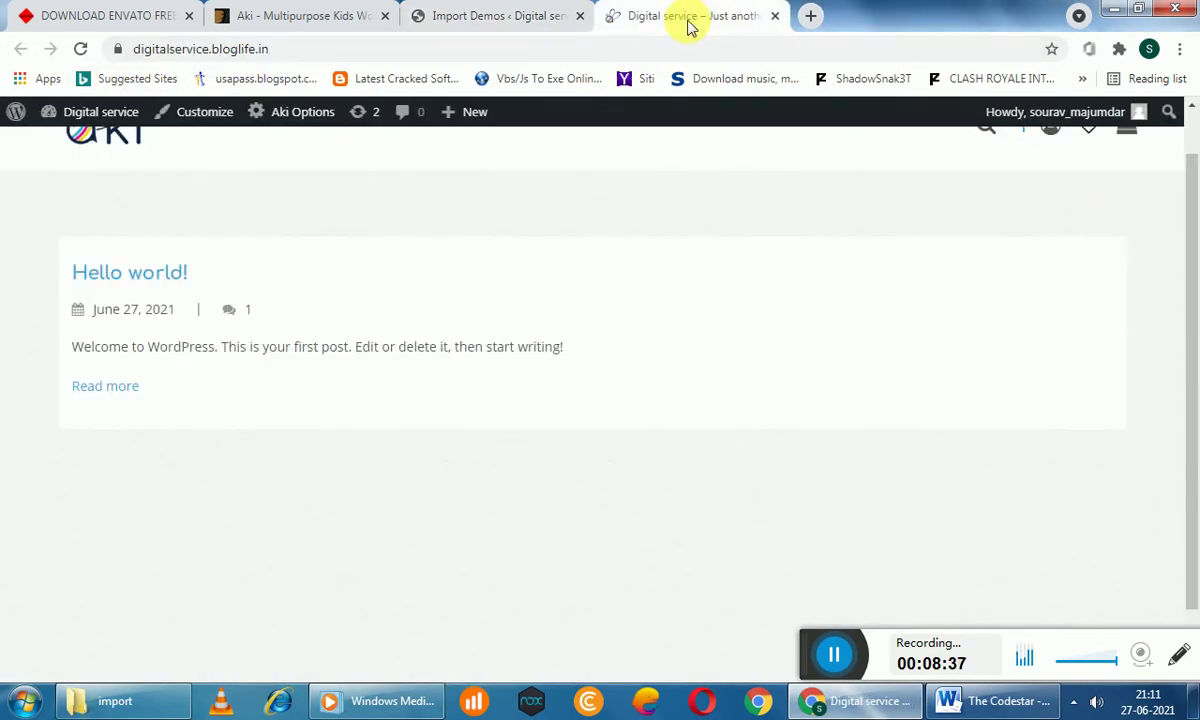
click(81, 50)
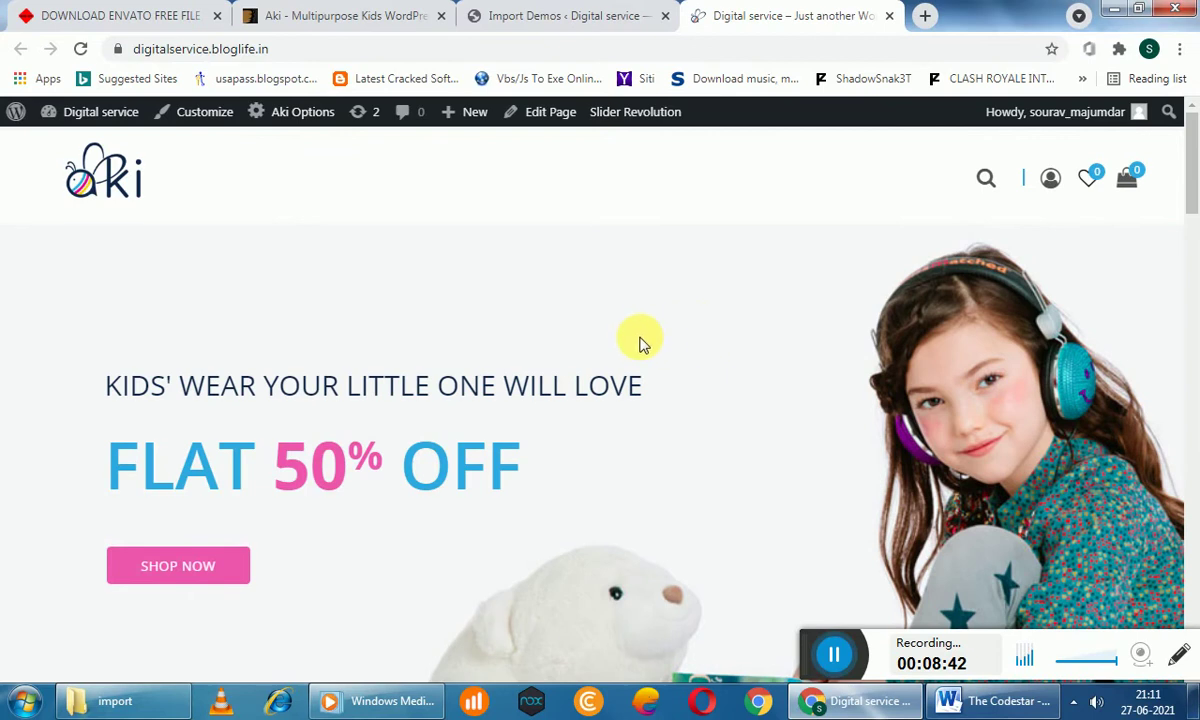
scroll(660, 342, down, 6)
scroll(895, 343, down, 10)
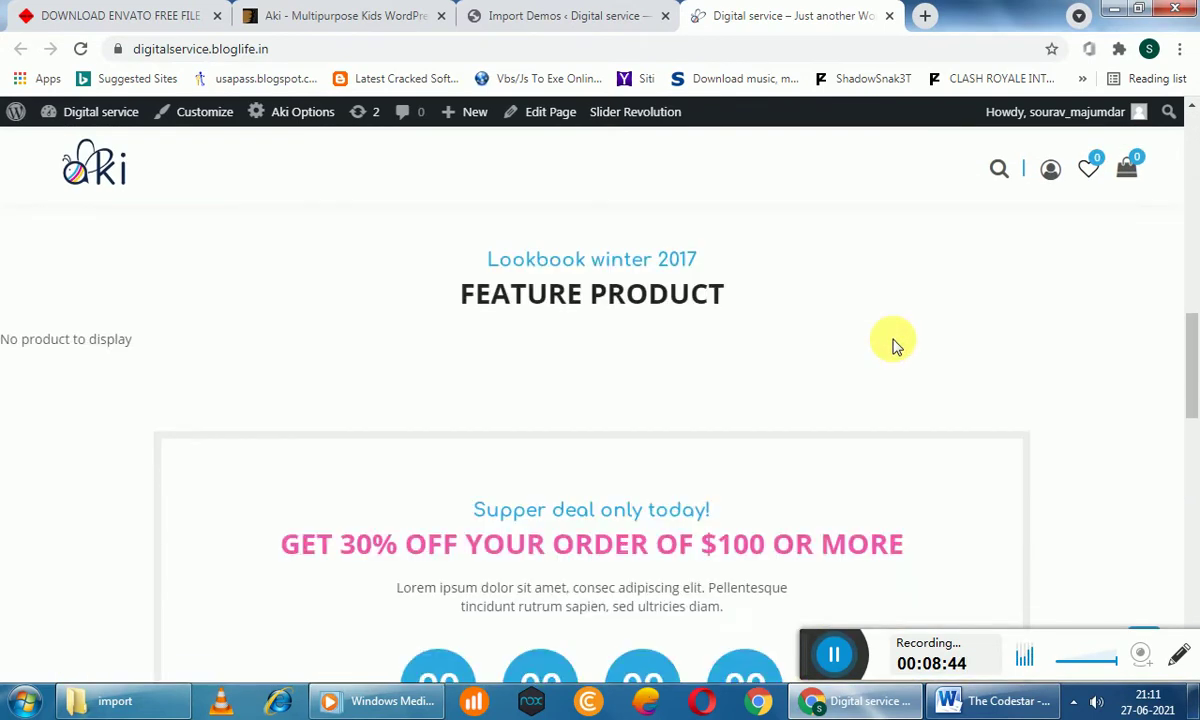
Look over the rest of the imported home page, from the feature product section down to the blog update section
scroll(900, 343, down, 8)
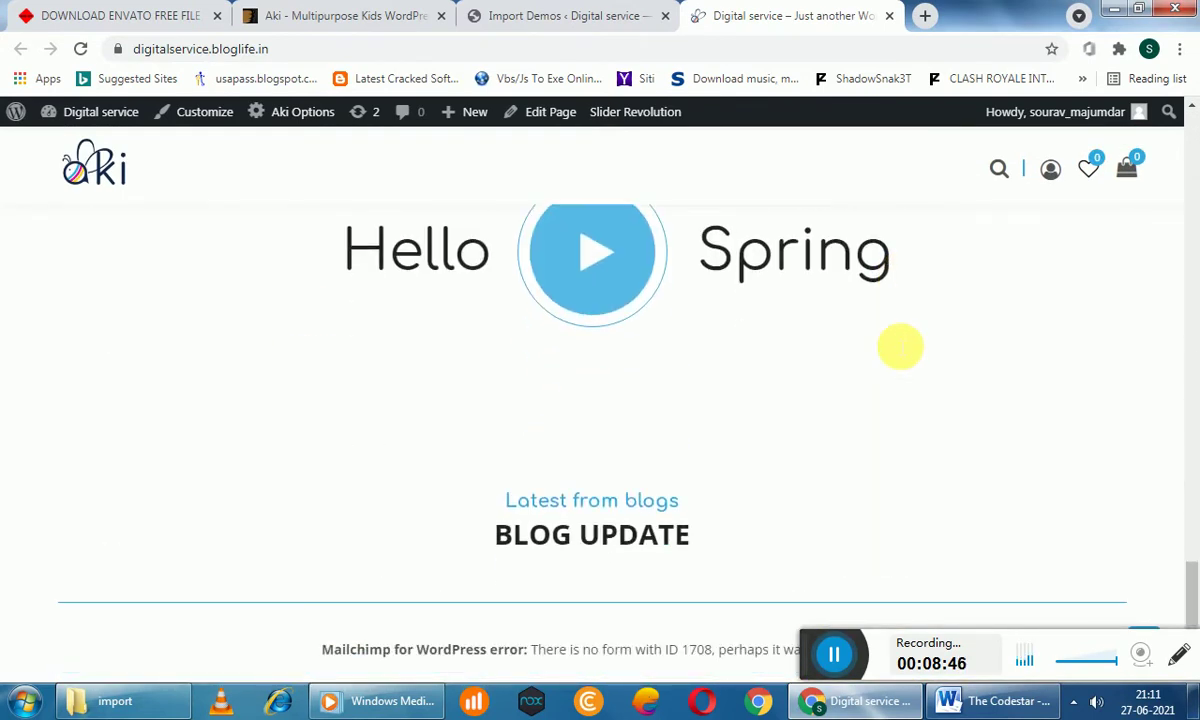
scroll(708, 455, up, 8)
scroll(705, 455, up, 10)
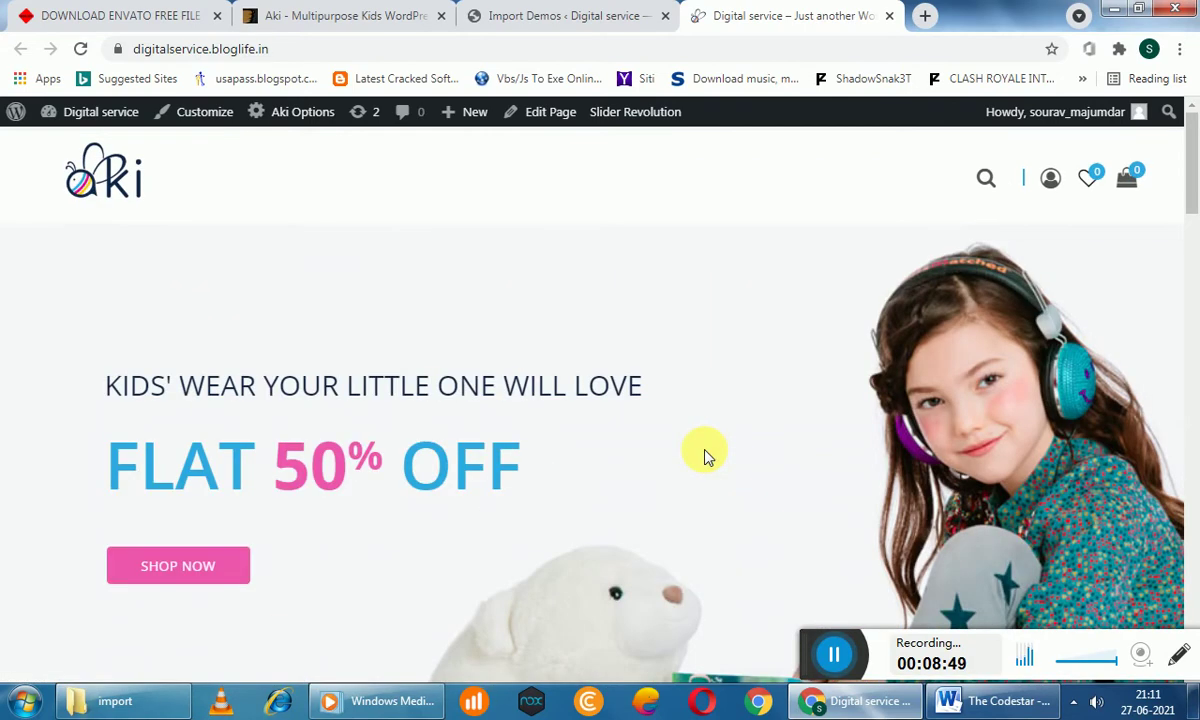
Reload the Import Demos page and look over the base dummy content and the available home demo versions
click(540, 15)
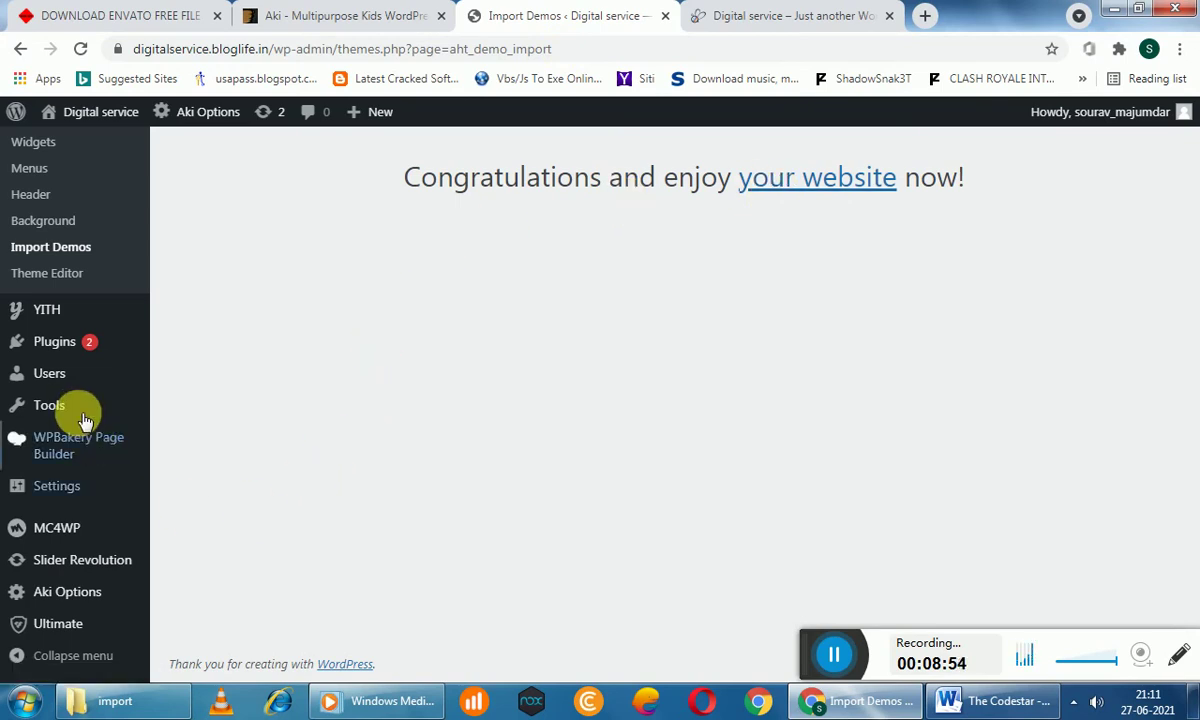
click(54, 258)
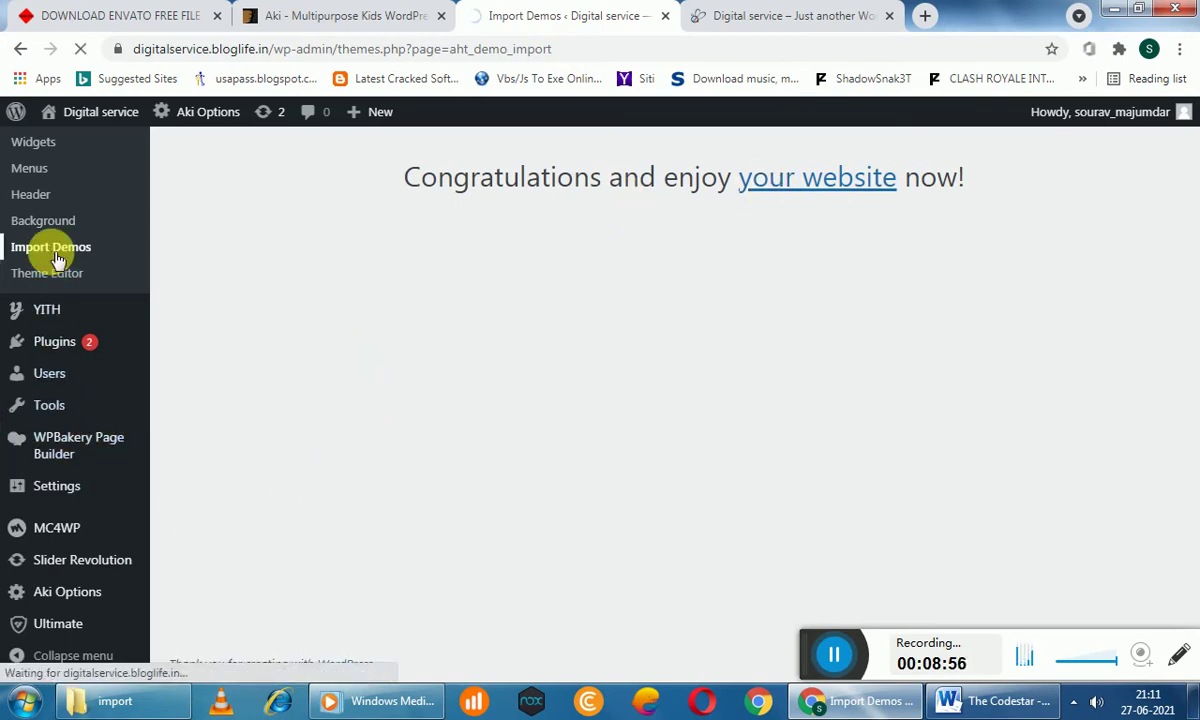
scroll(477, 361, down, 4)
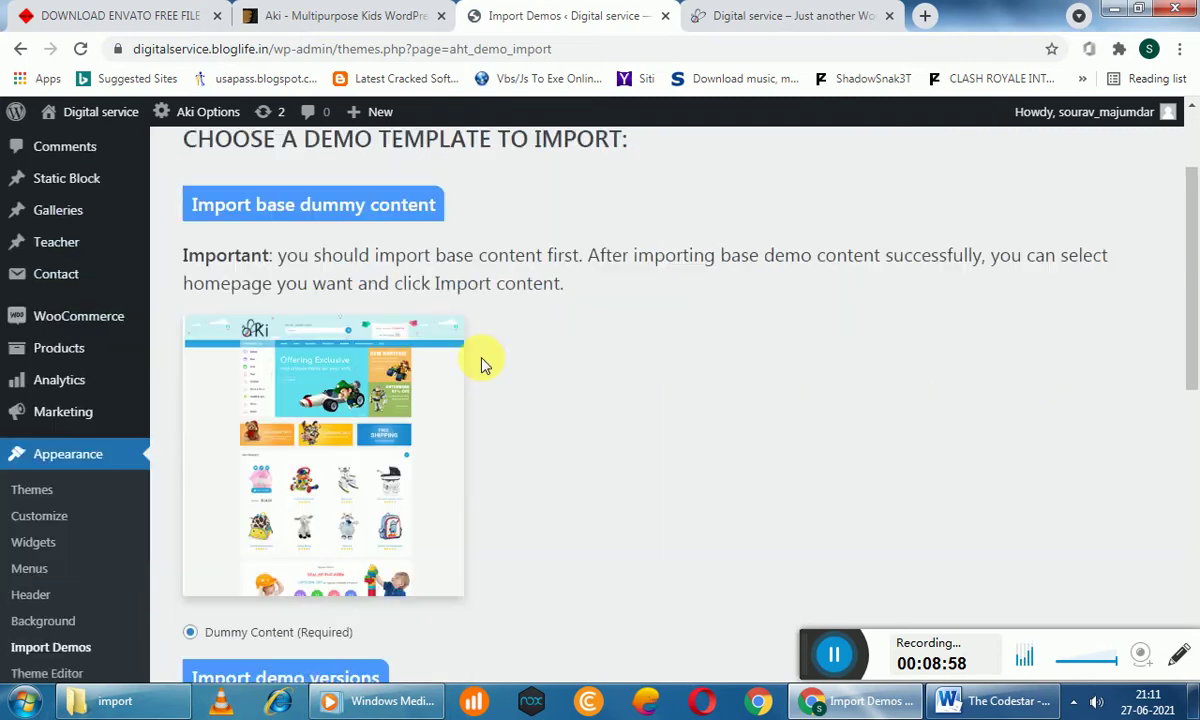
scroll(485, 345, down, 5)
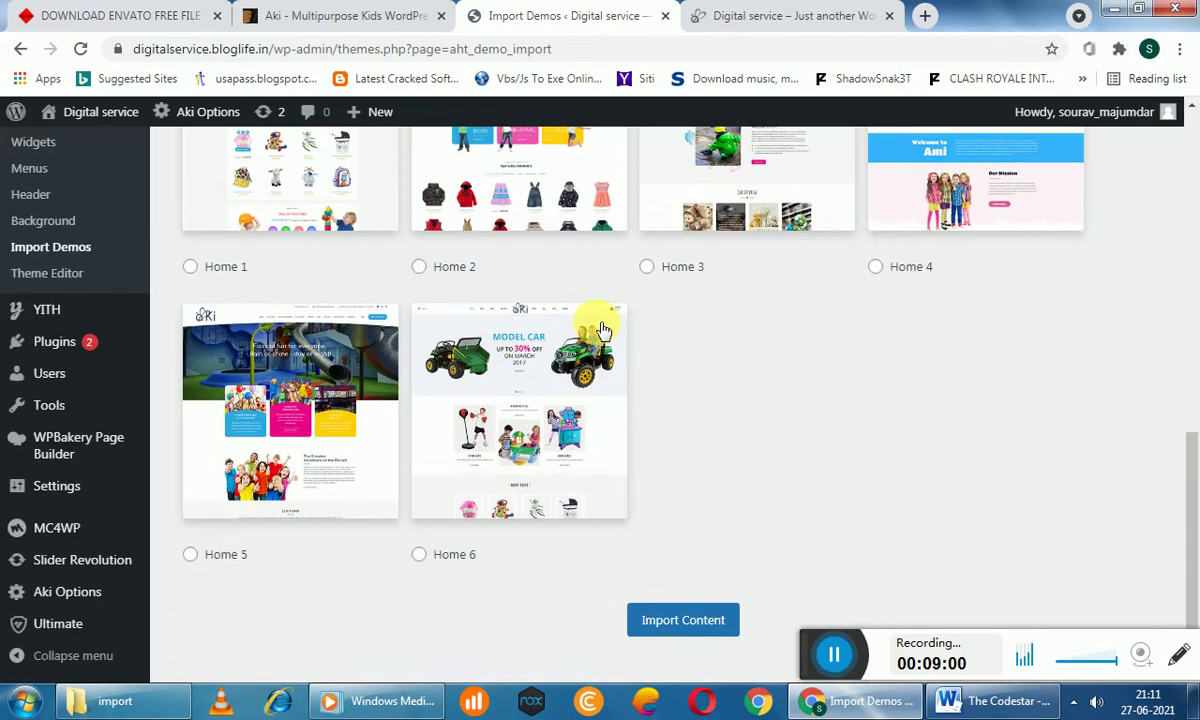
scroll(757, 385, up, 10)
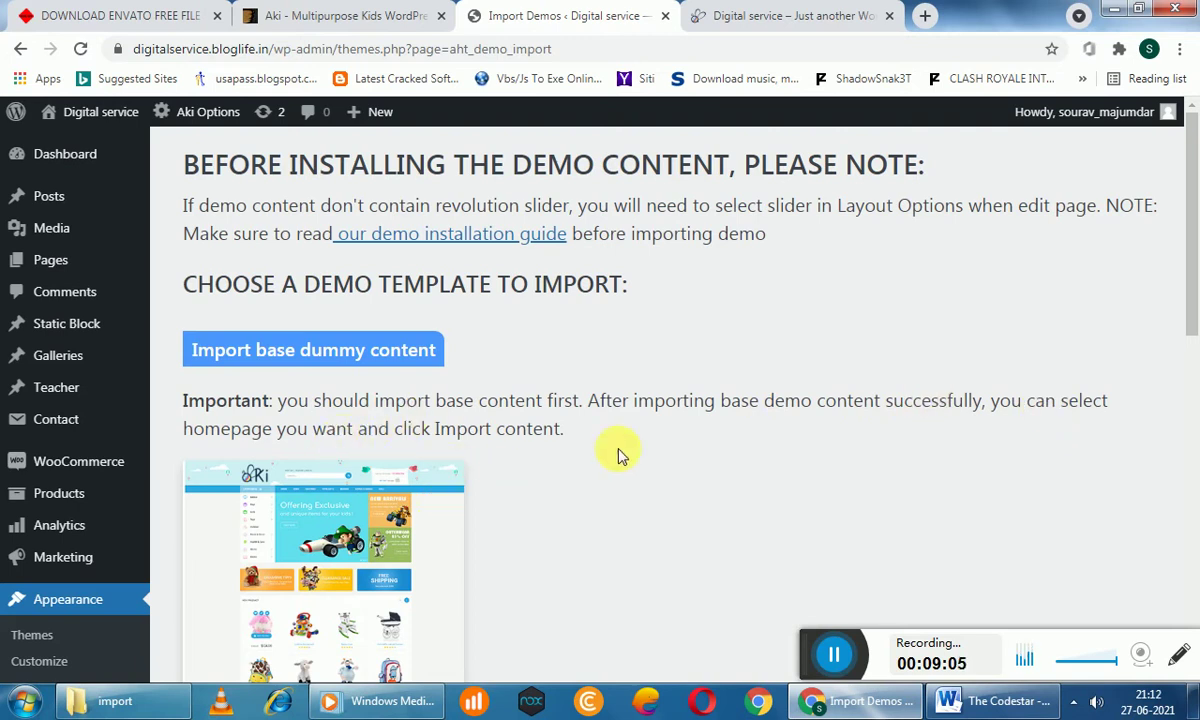
Open the WooCommerce list of all products and start creating a new product
mouse_move(87, 211)
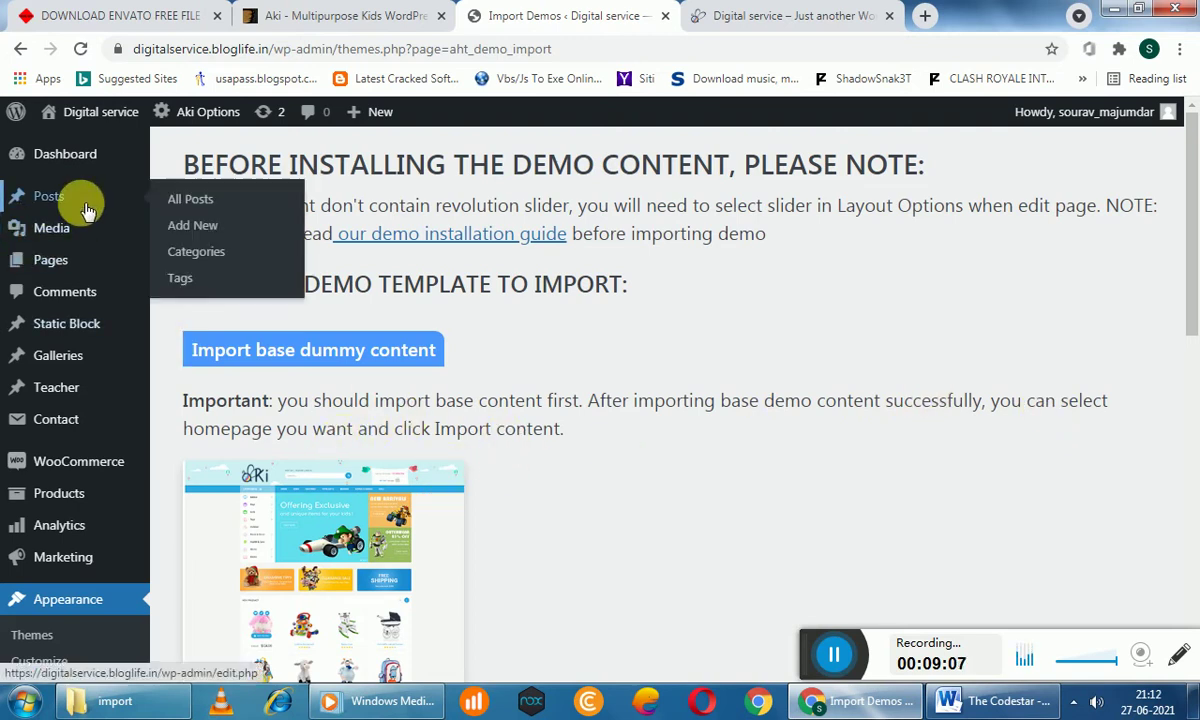
scroll(78, 455, down, 1)
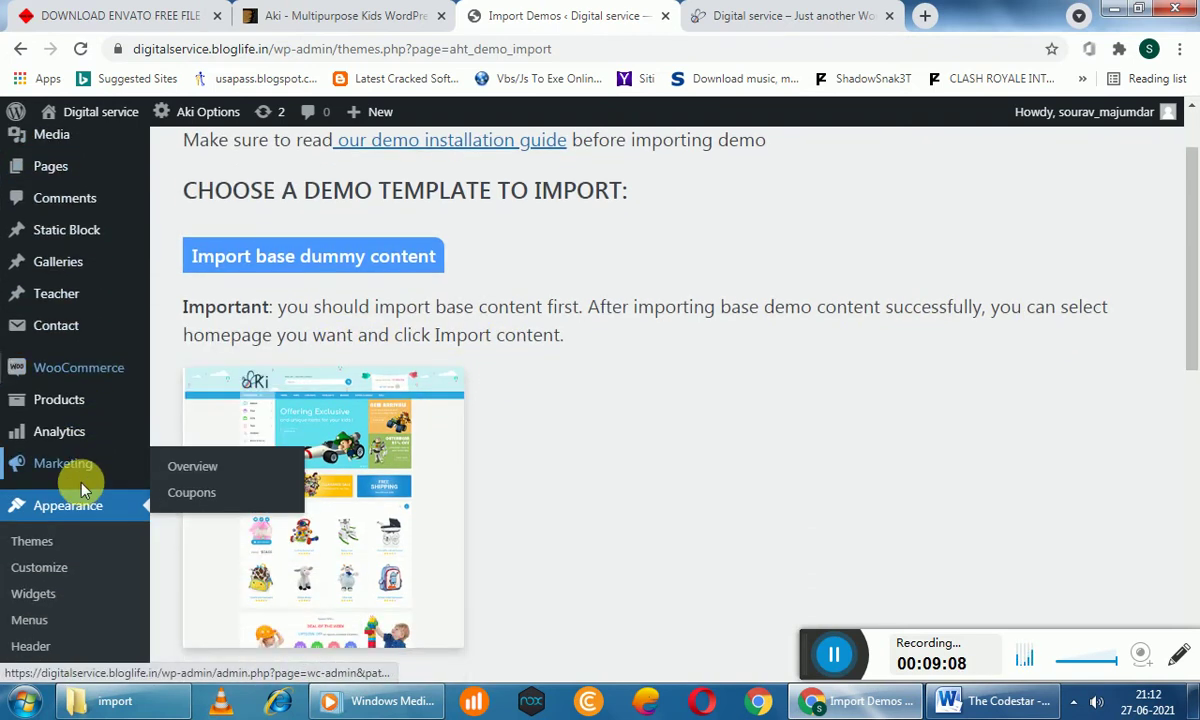
mouse_move(74, 400)
click(193, 413)
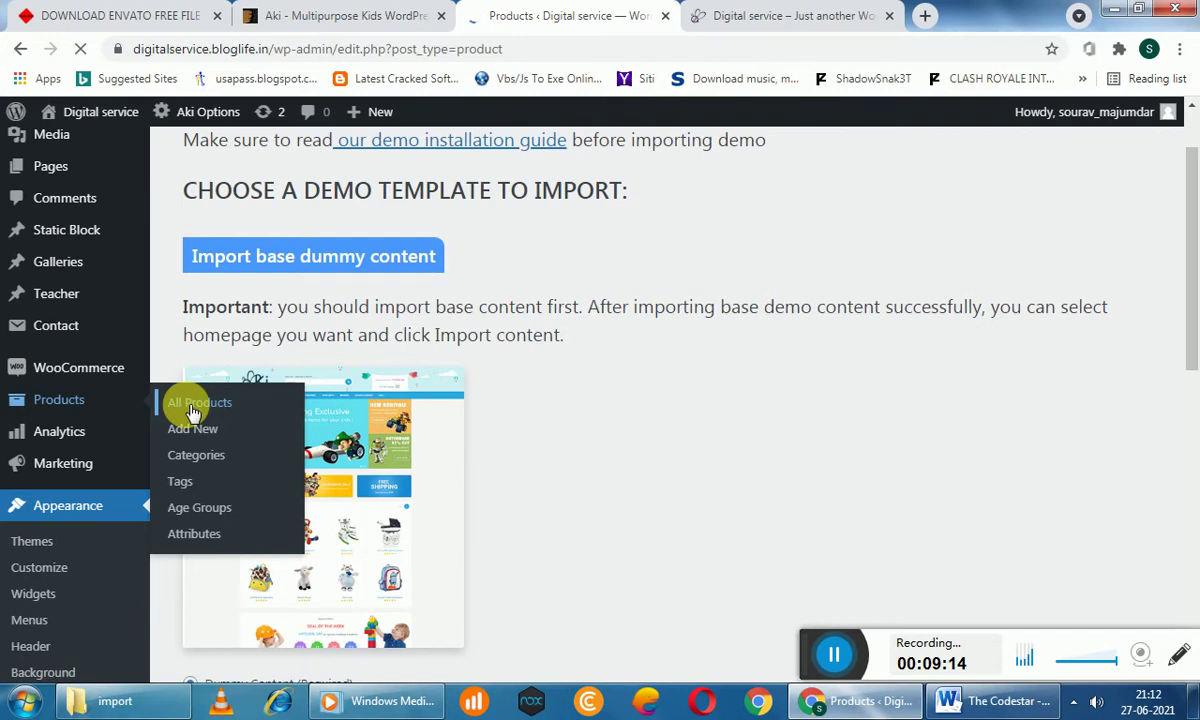
scroll(490, 437, down, 5)
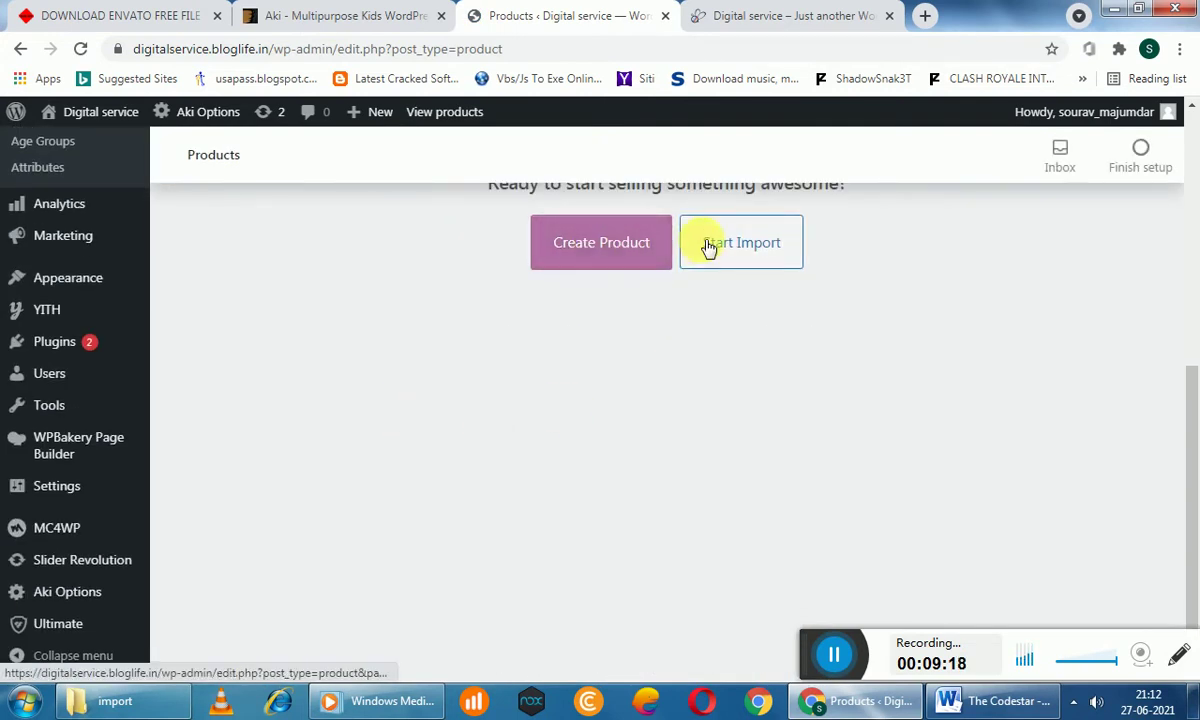
click(586, 251)
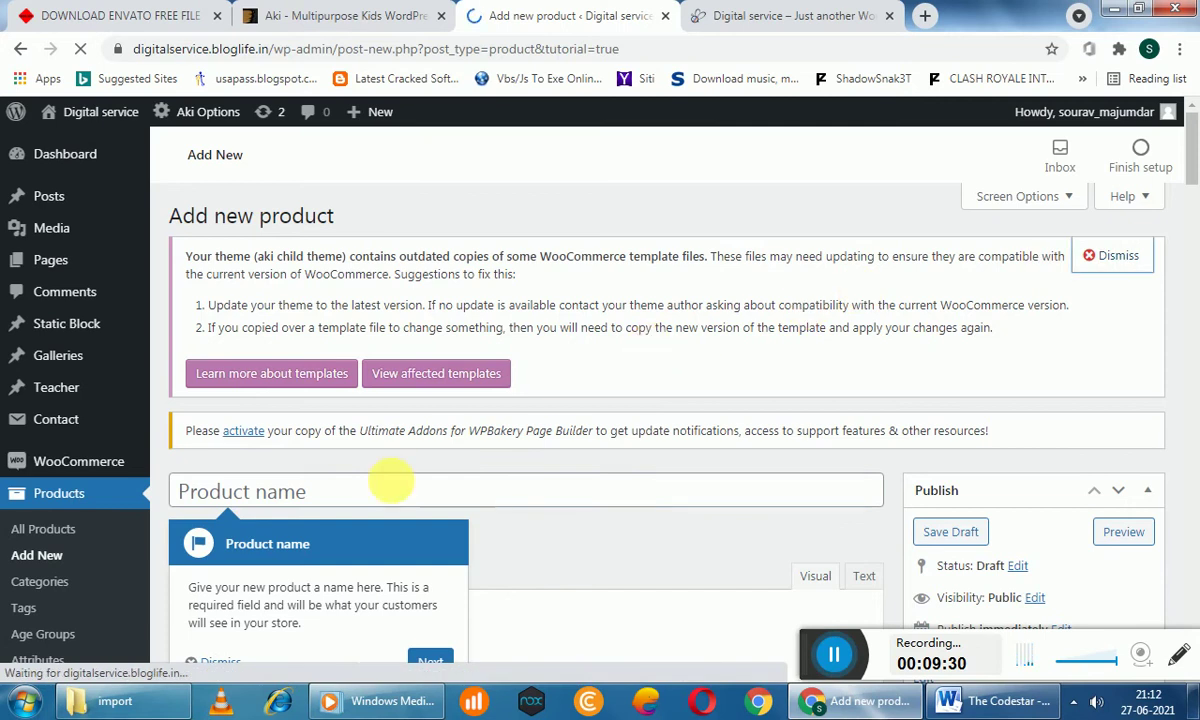
Dismiss the outdated WooCommerce templates notice and the product name tutorial tip on the new product page
scroll(388, 482, down, 2)
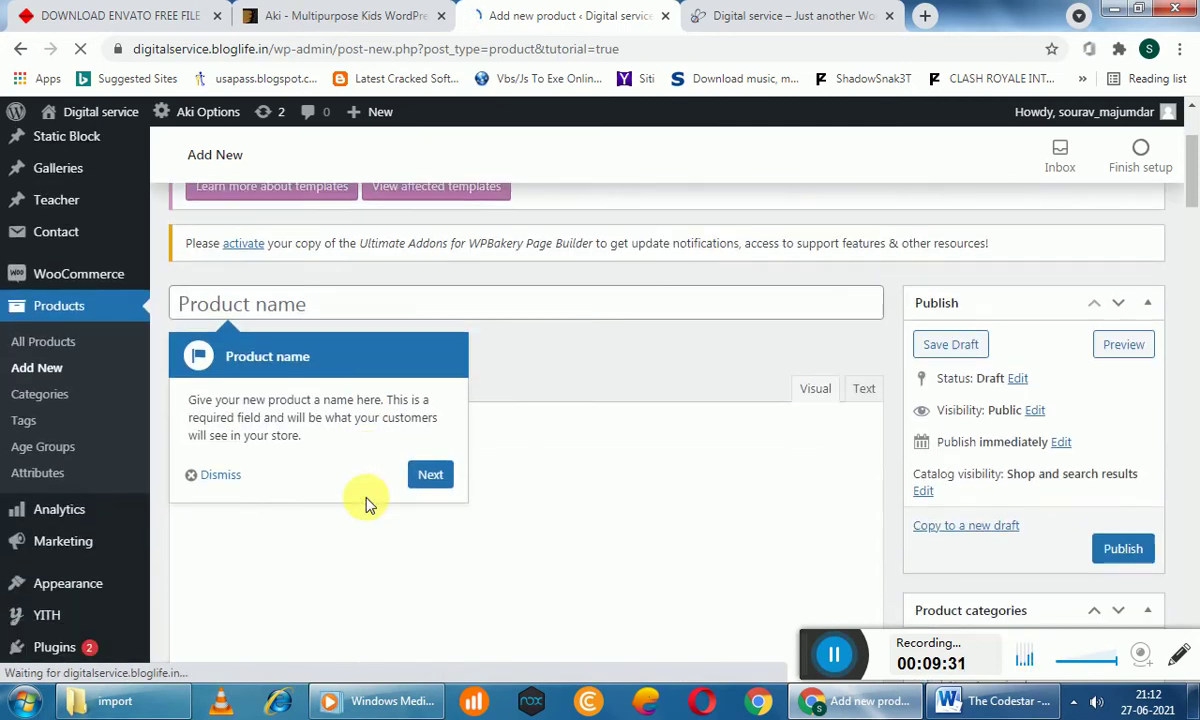
click(214, 474)
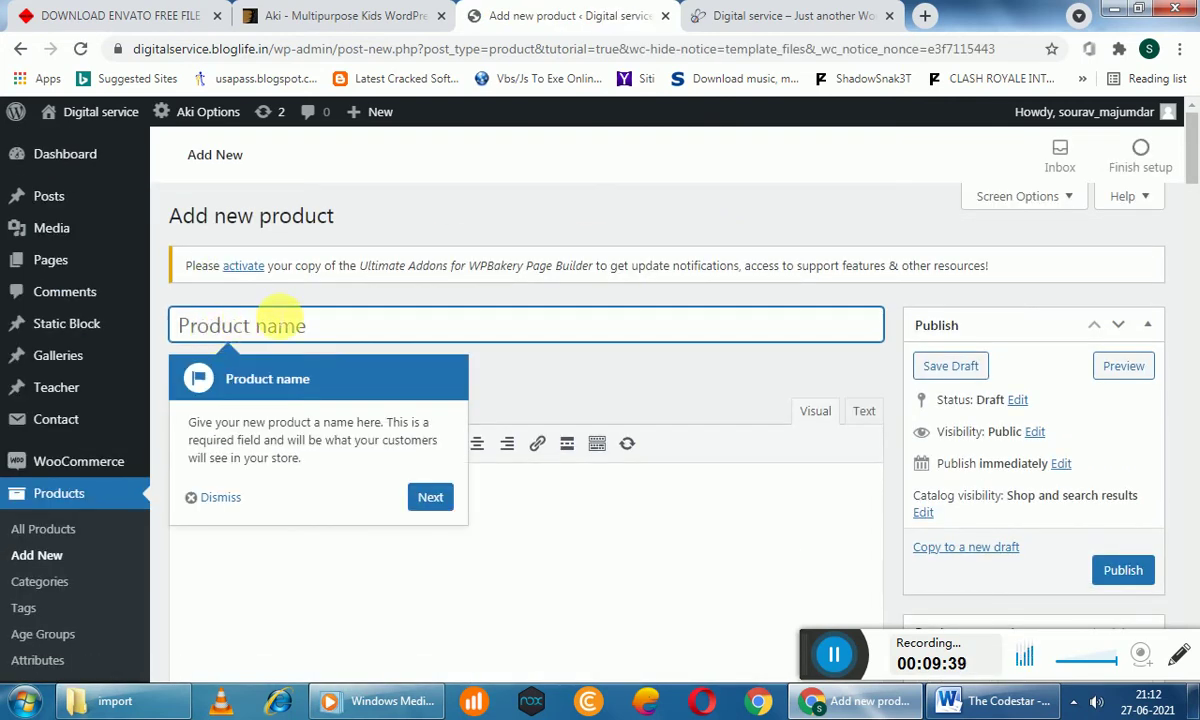
click(212, 494)
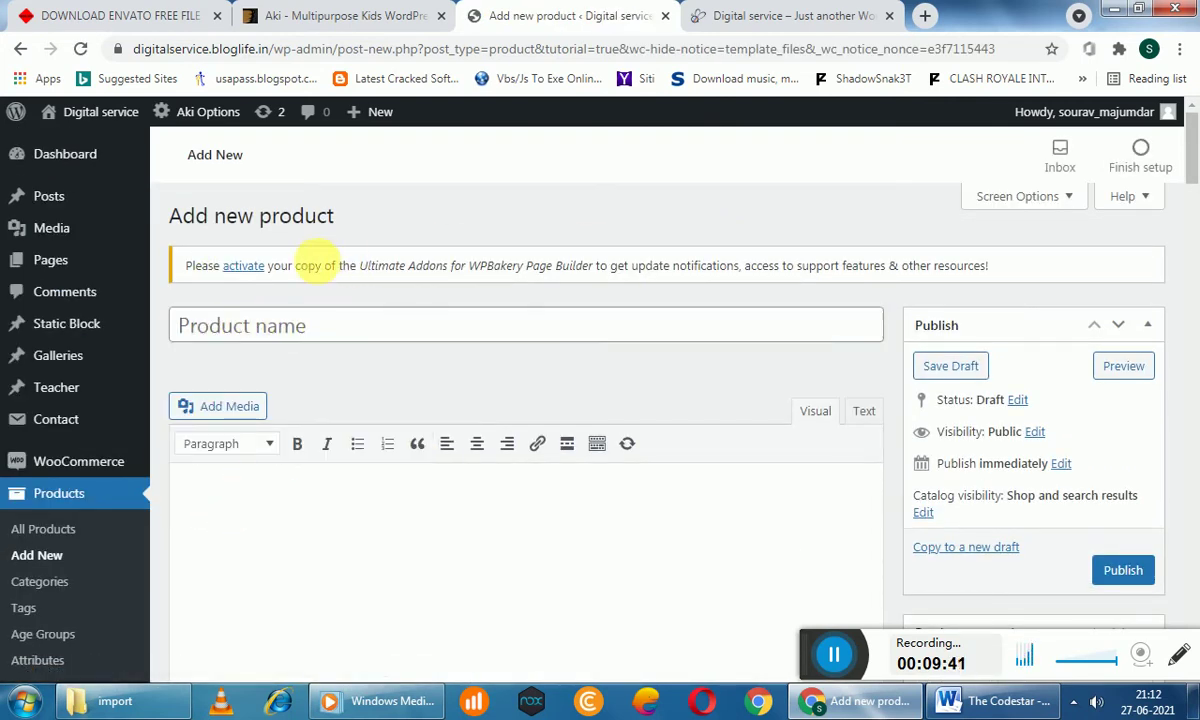
Open the Ultimate Addons activation link in a new tab and name the new product "Demo Product"
right_click(241, 268)
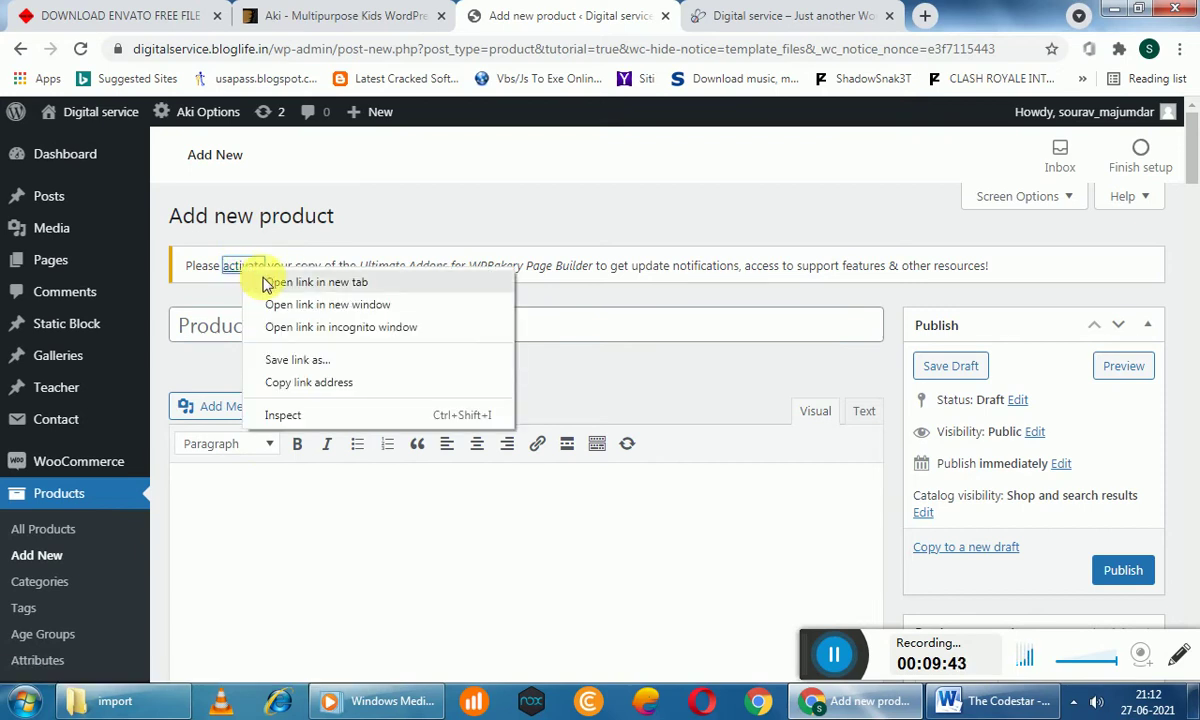
click(252, 283)
click(262, 322)
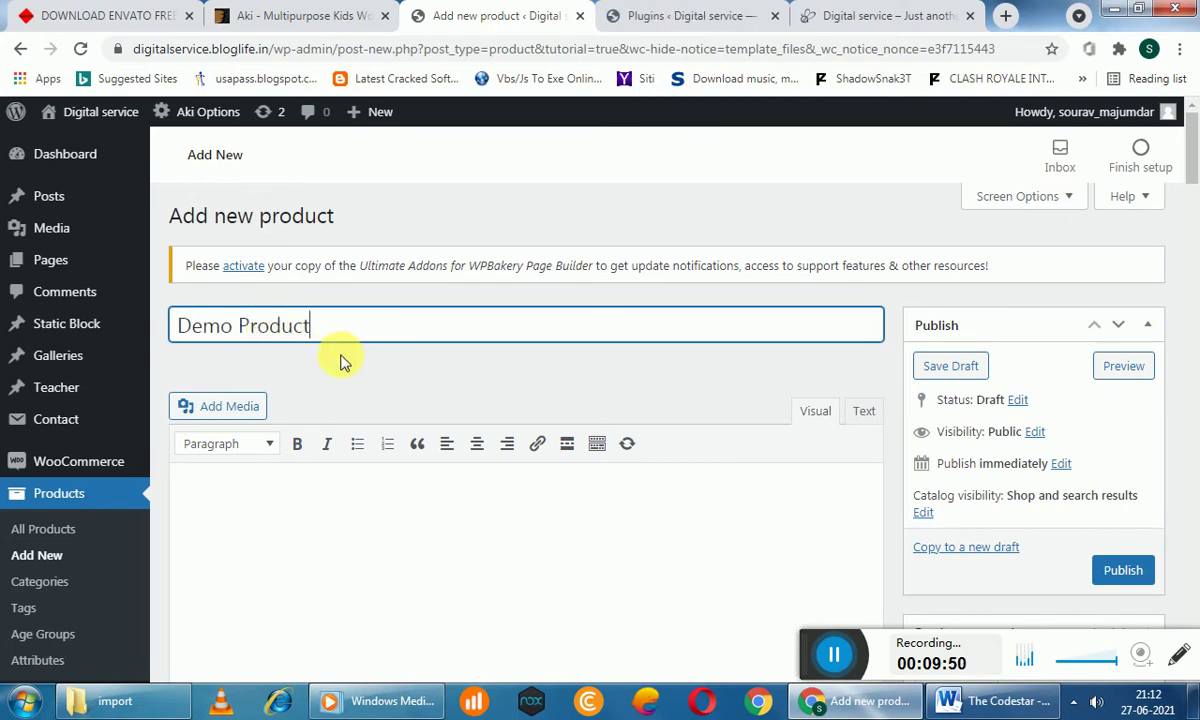
Close the Ultimate Addons license dialog on the Plugins page and look through the whole list of installed plugins
click(688, 15)
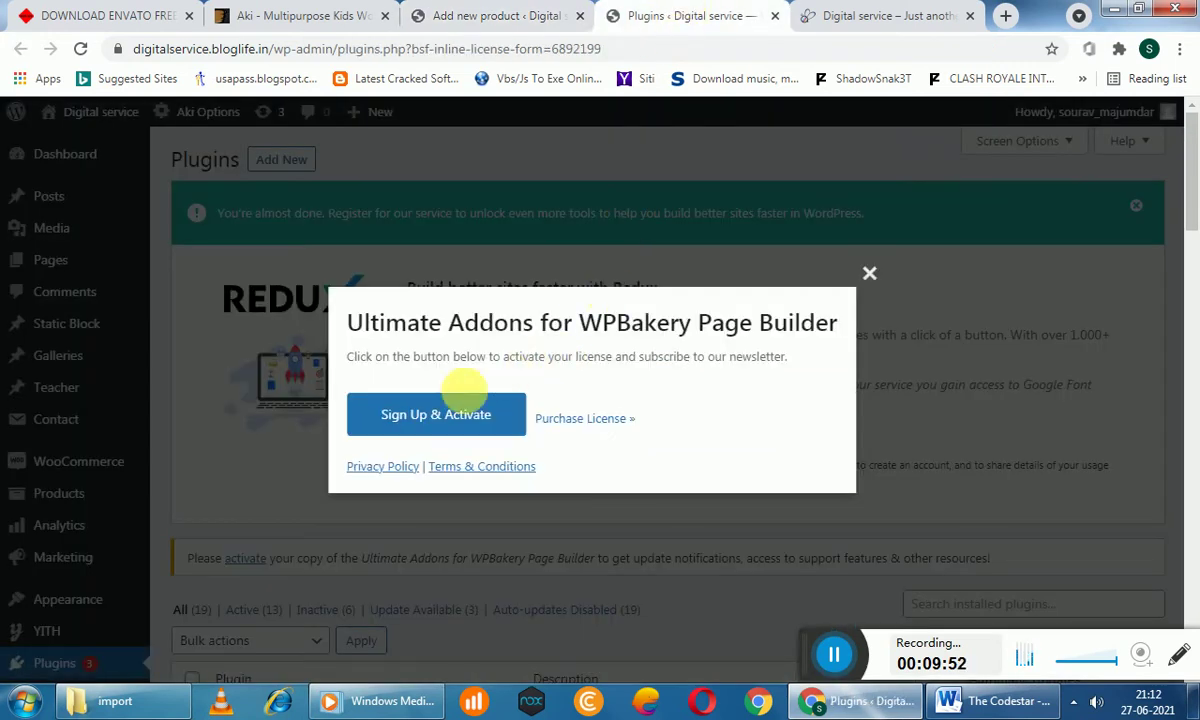
click(871, 276)
scroll(738, 320, down, 3)
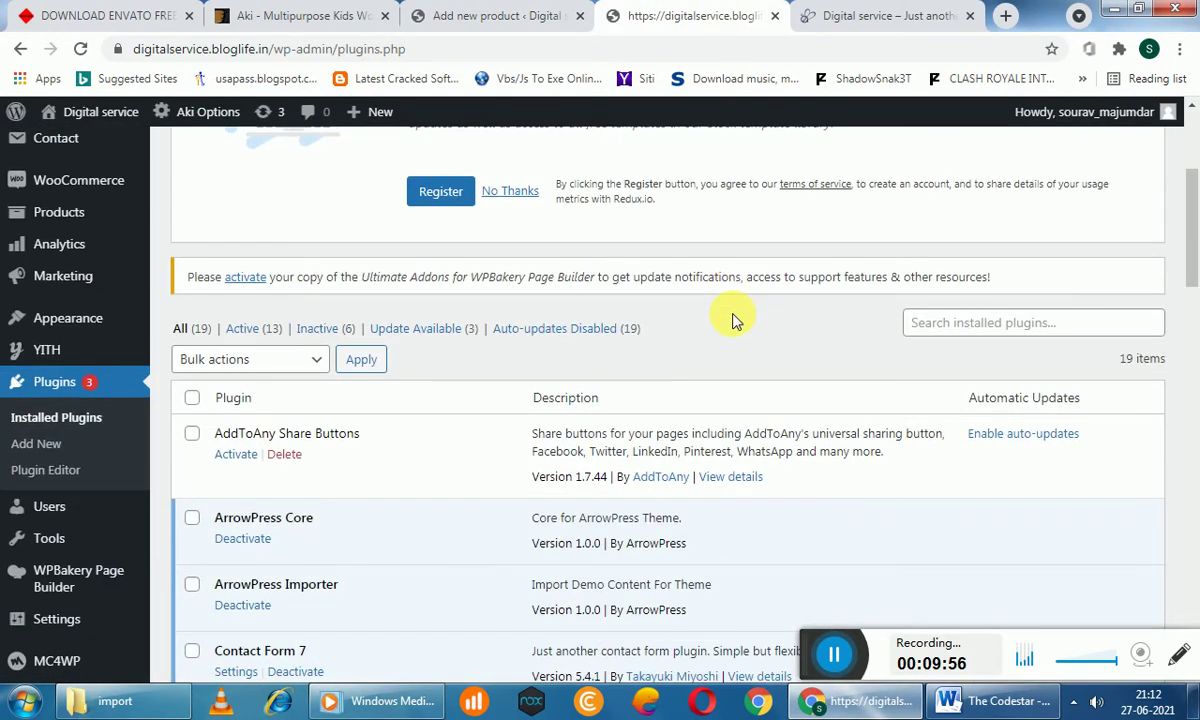
scroll(733, 318, down, 7)
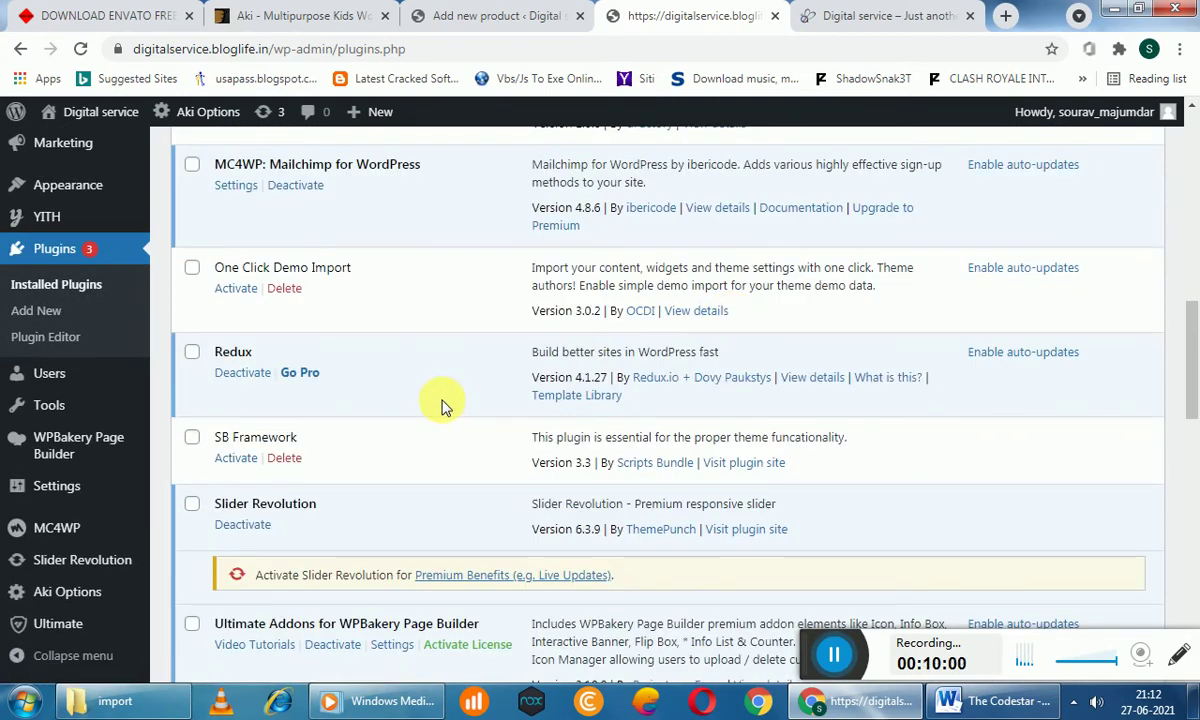
scroll(445, 405, down, 4)
scroll(445, 405, down, 7)
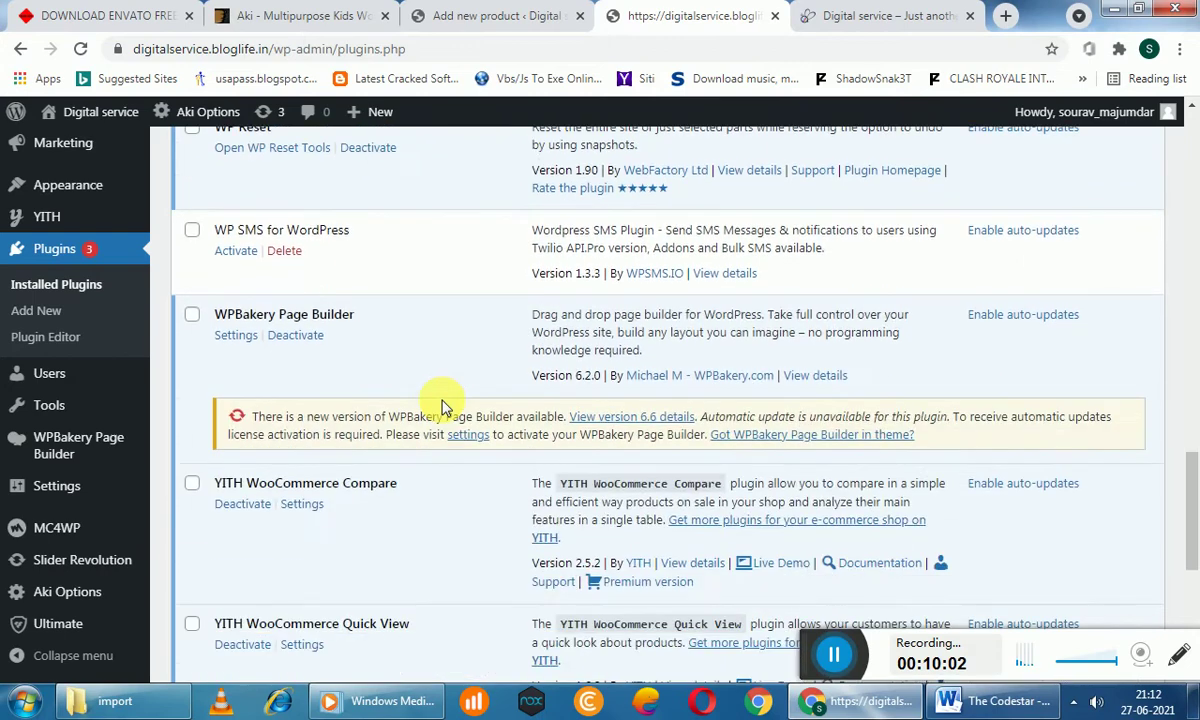
scroll(445, 405, down, 2)
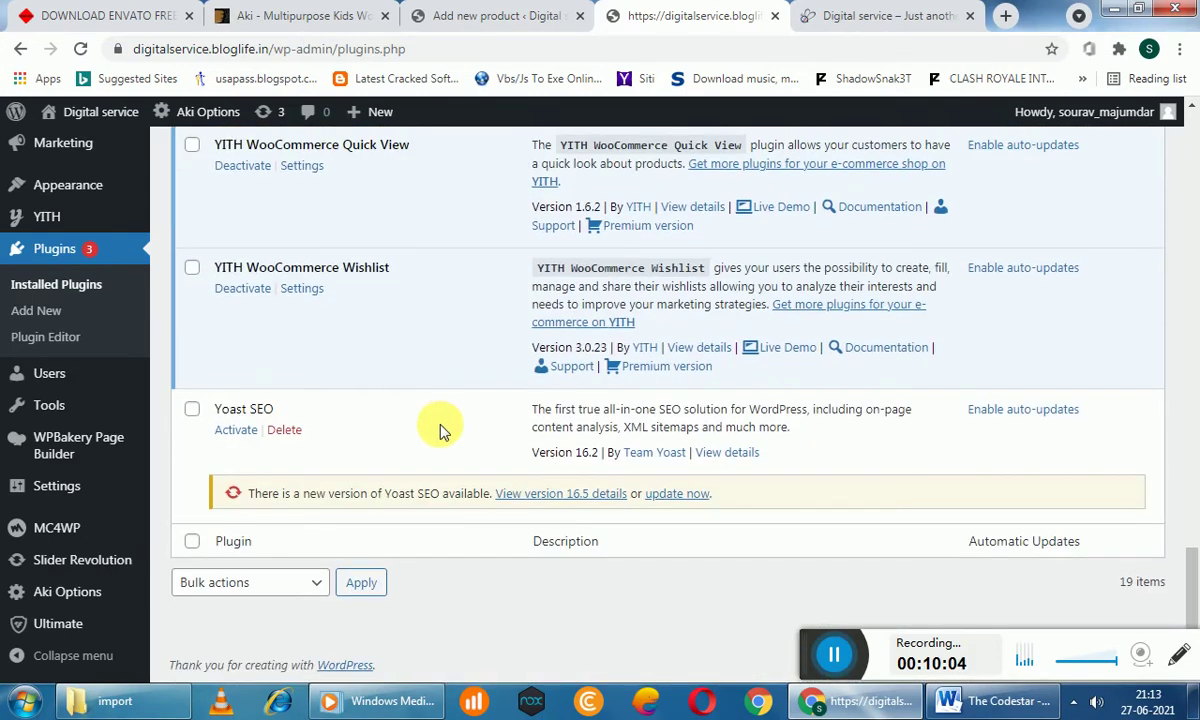
scroll(443, 410, up, 13)
scroll(443, 430, up, 6)
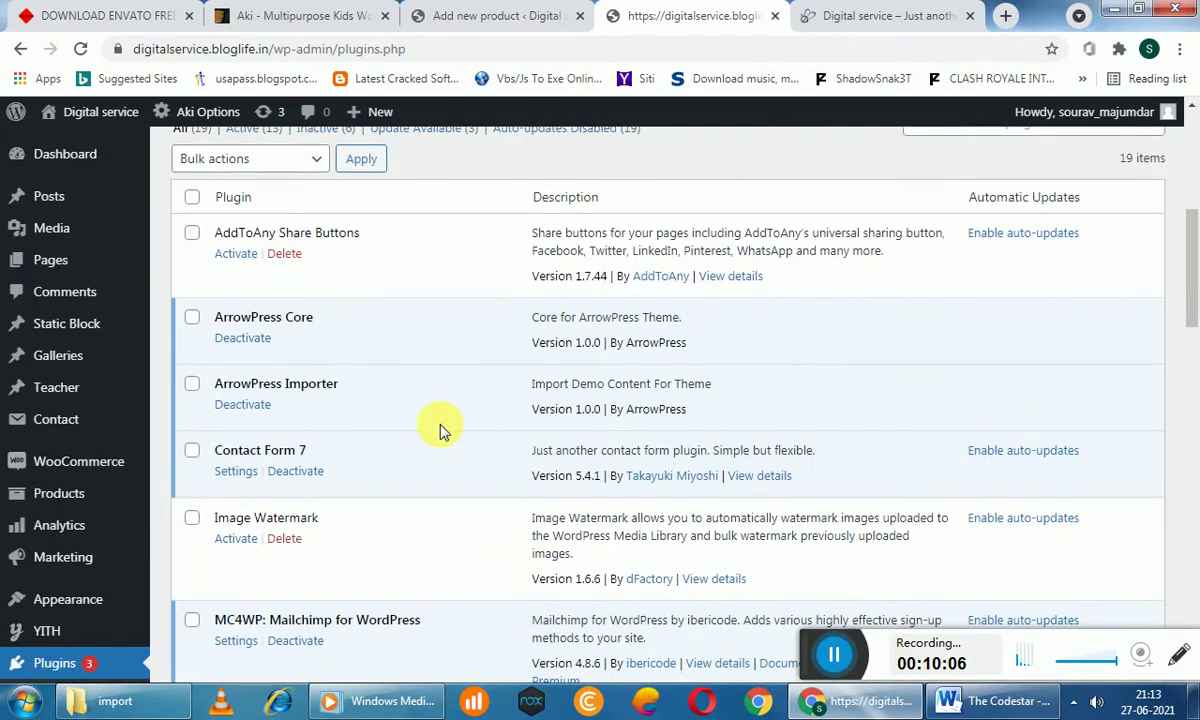
scroll(443, 430, up, 5)
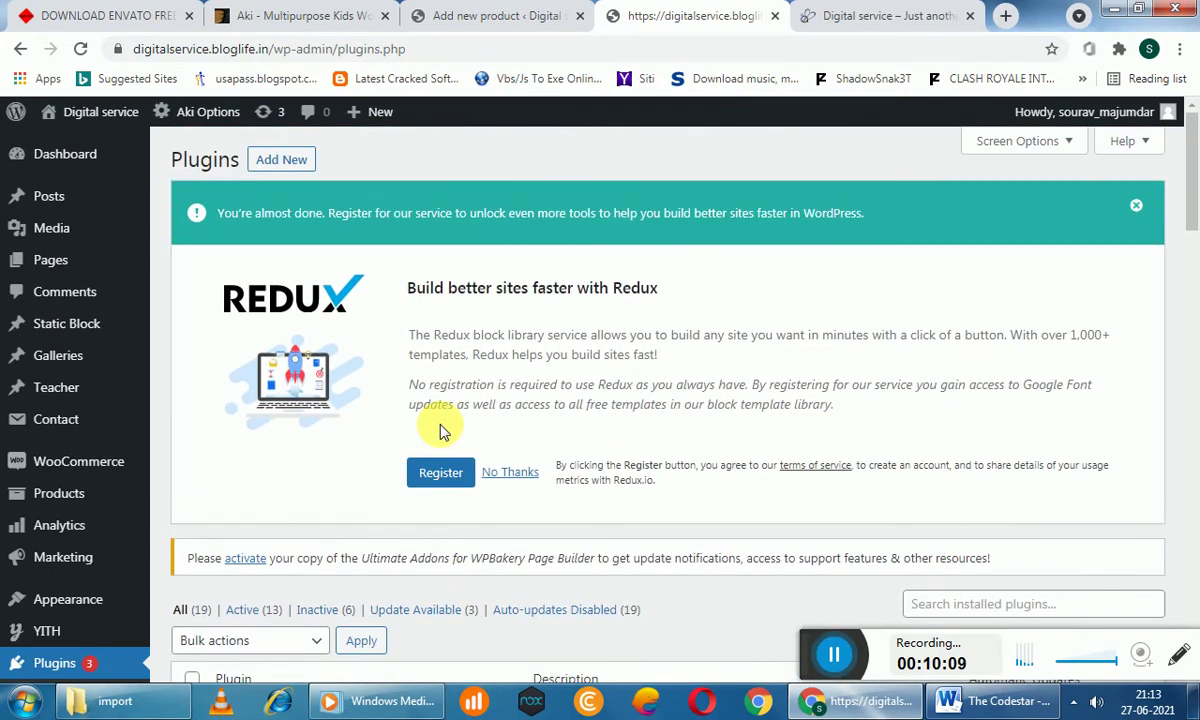
Copy the two Redux introduction paragraphs from the Plugins page and paste them twice into the Demo Product description
click(528, 15)
scroll(285, 481, down, 2)
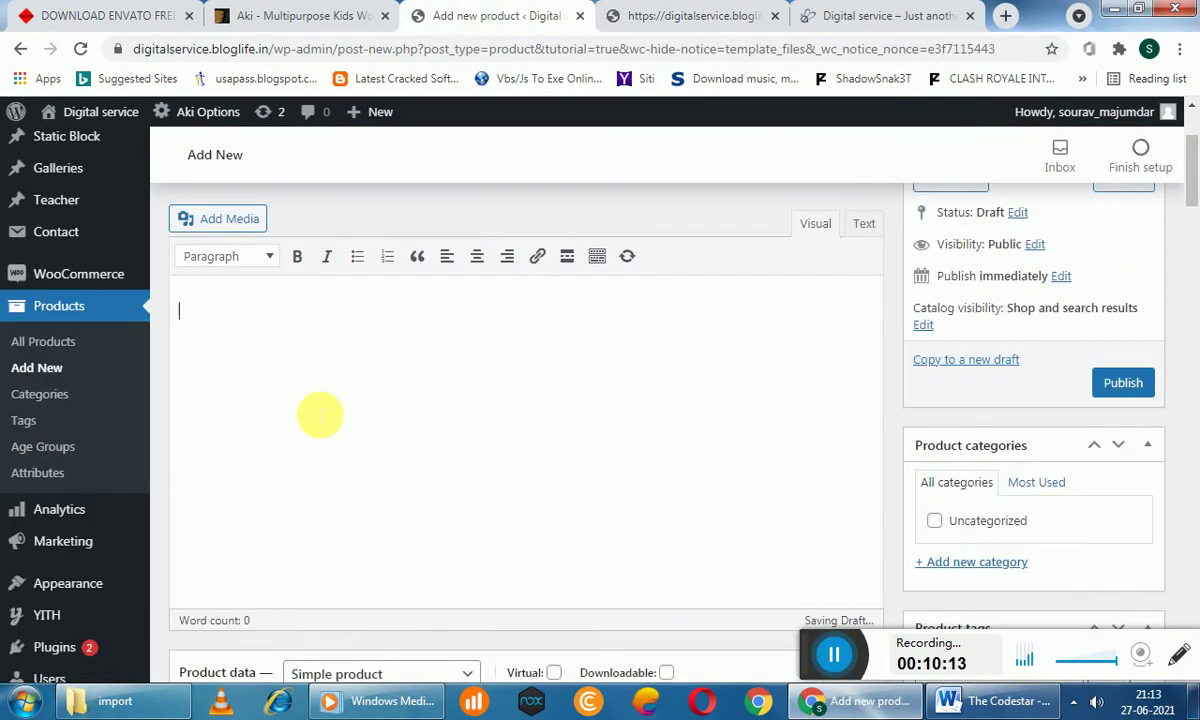
click(700, 12)
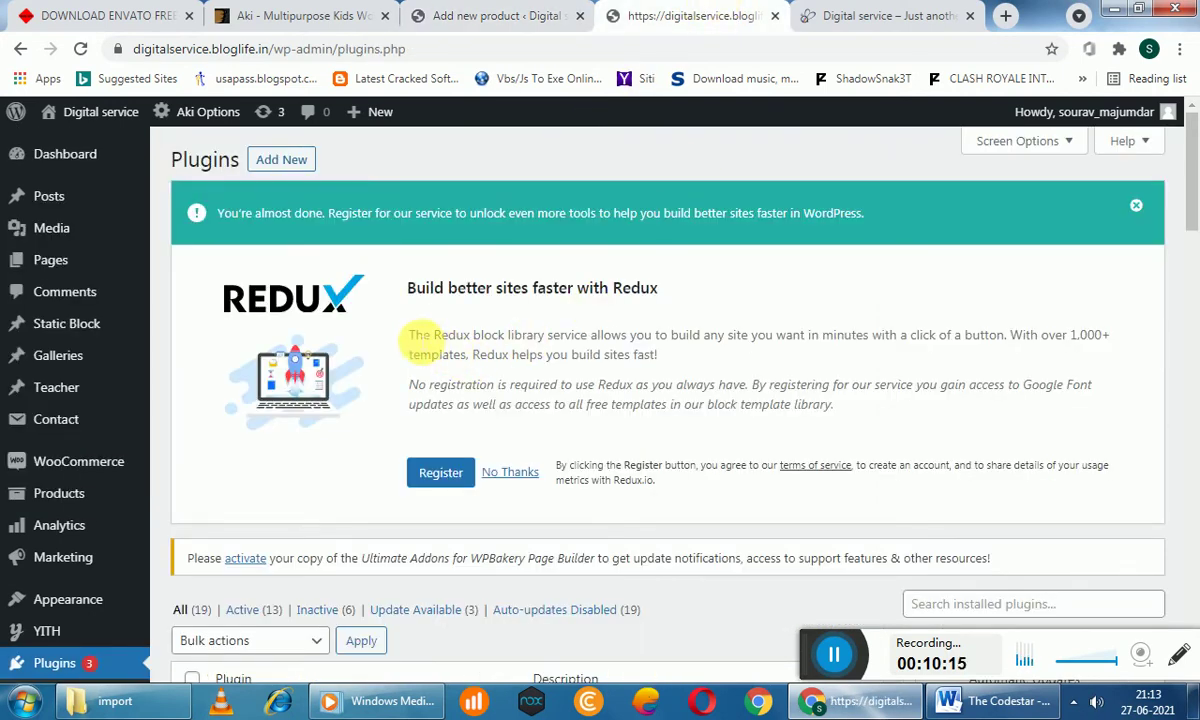
mouse_move(410, 335)
mouse_down()
mouse_move(782, 420)
mouse_move(910, 425)
mouse_move(758, 384)
mouse_move(393, 341)
mouse_up()
key(ctrl+c)
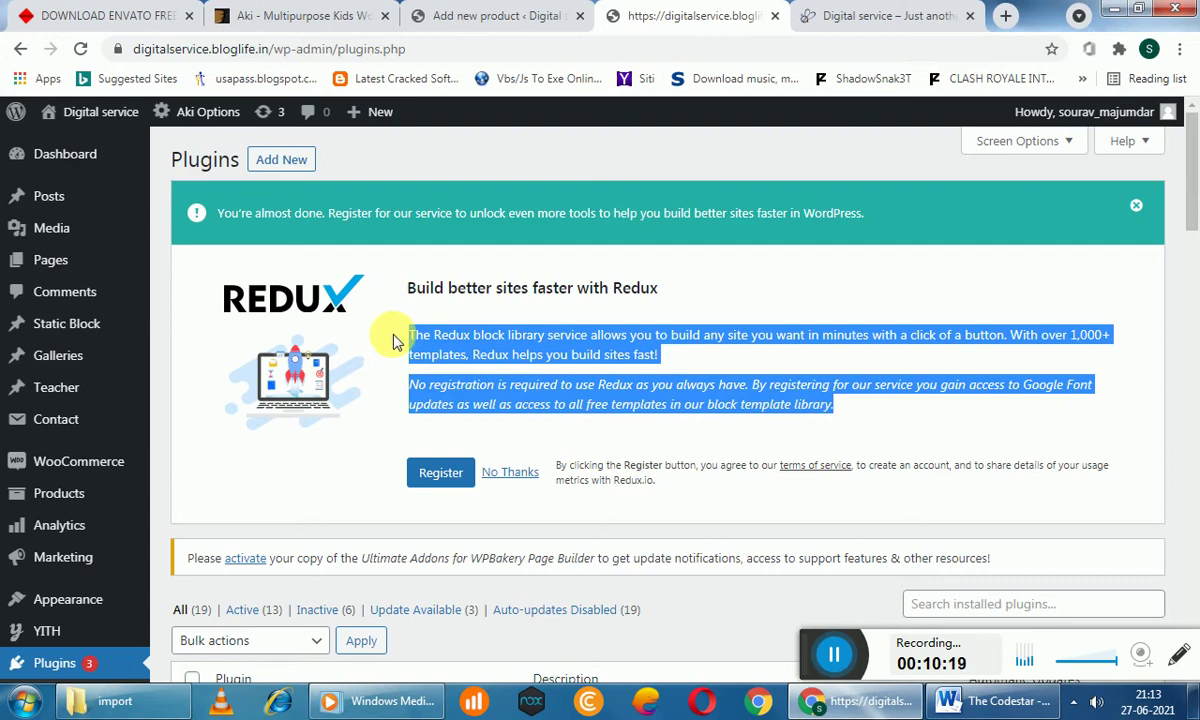
click(430, 15)
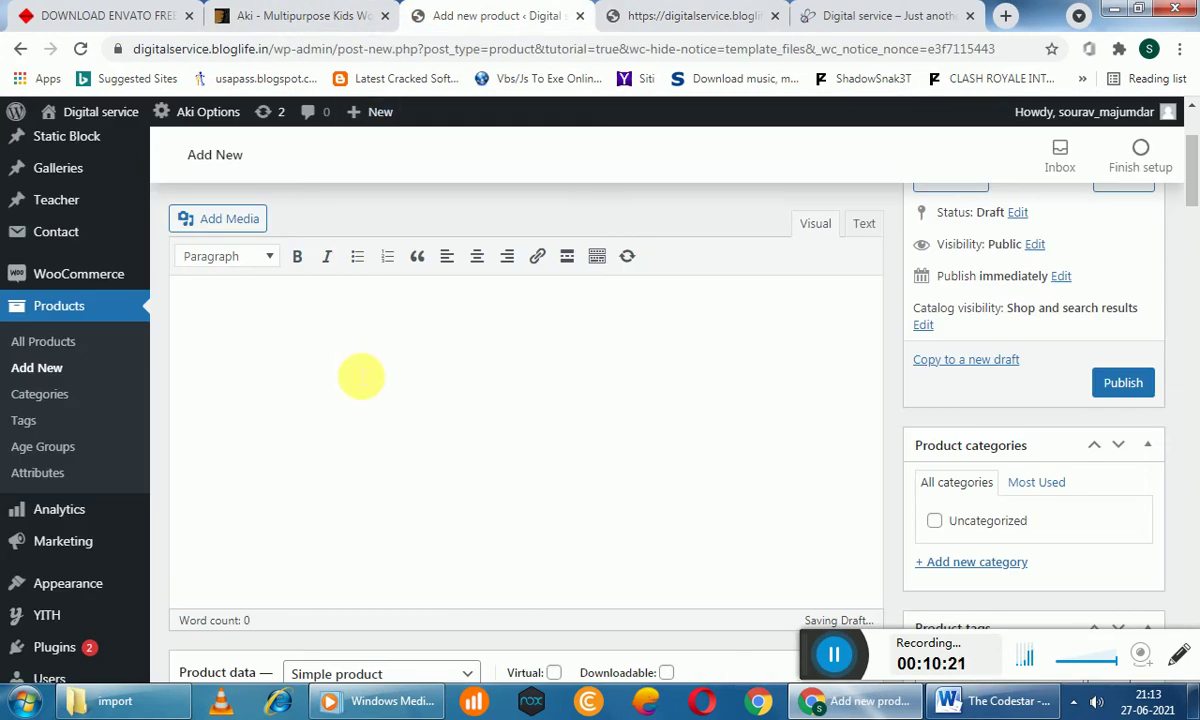
key(ctrl+v)
scroll(461, 429, down, 5)
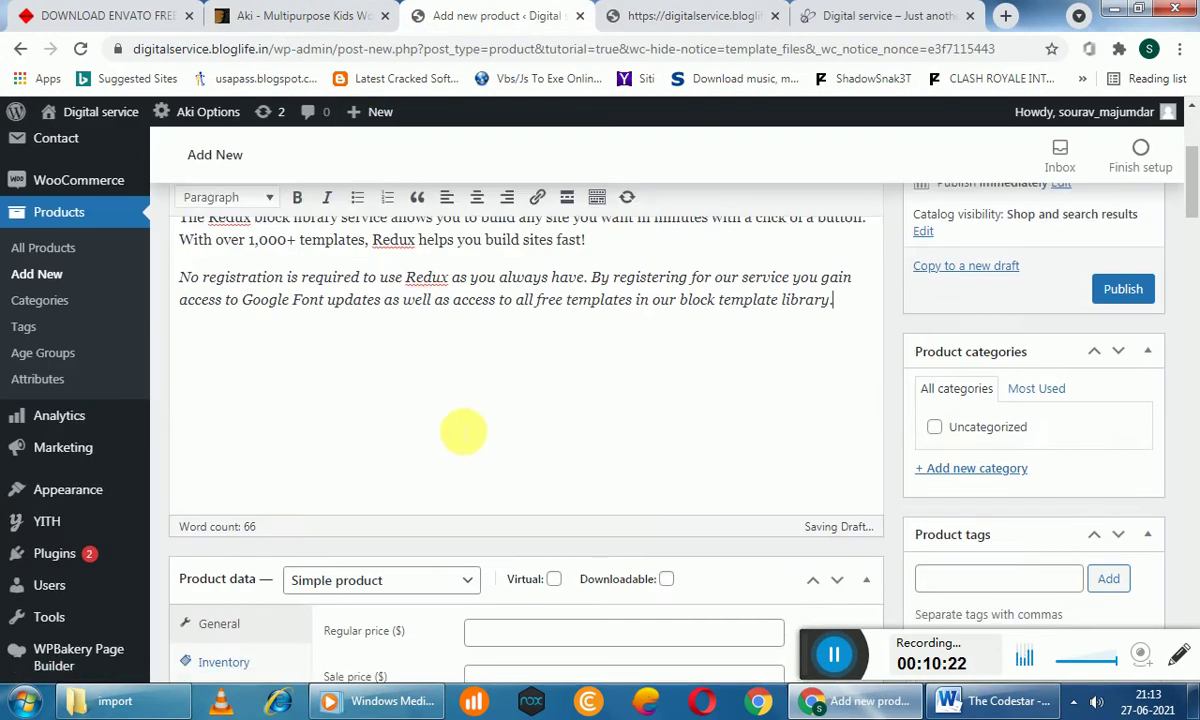
key(ctrl+v)
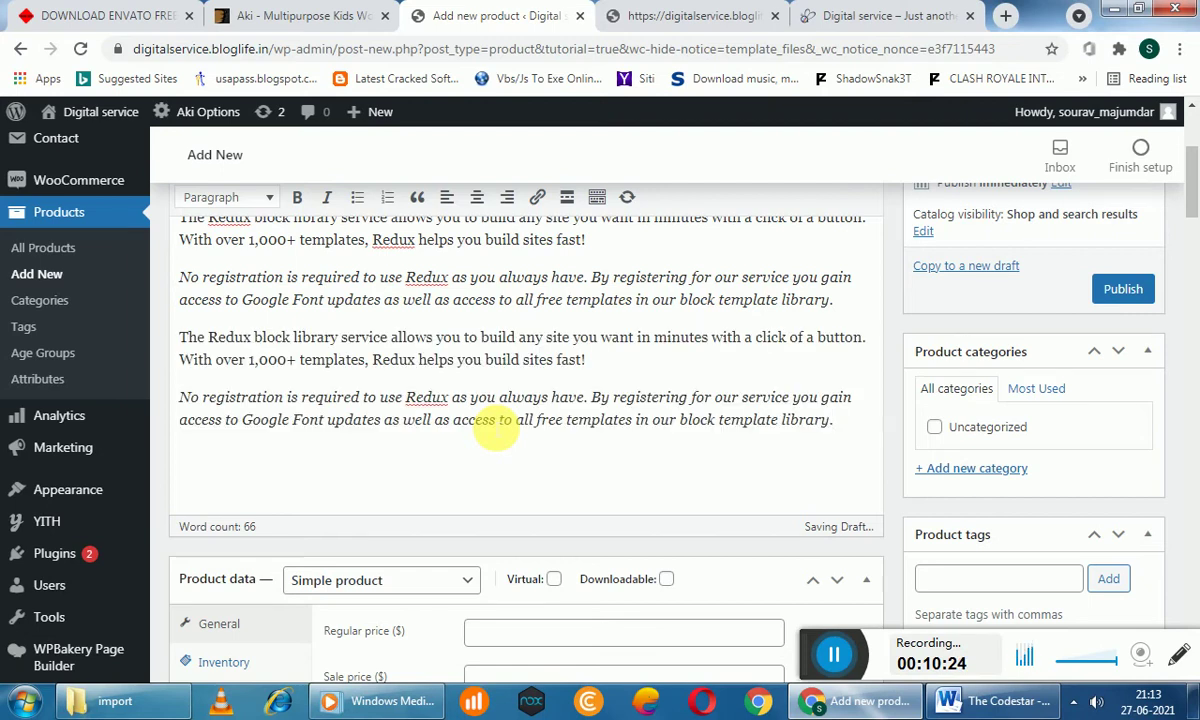
Set the product's regular price to $1000, its sale price to $500 and its age group to 45
scroll(496, 425, down, 3)
click(476, 351)
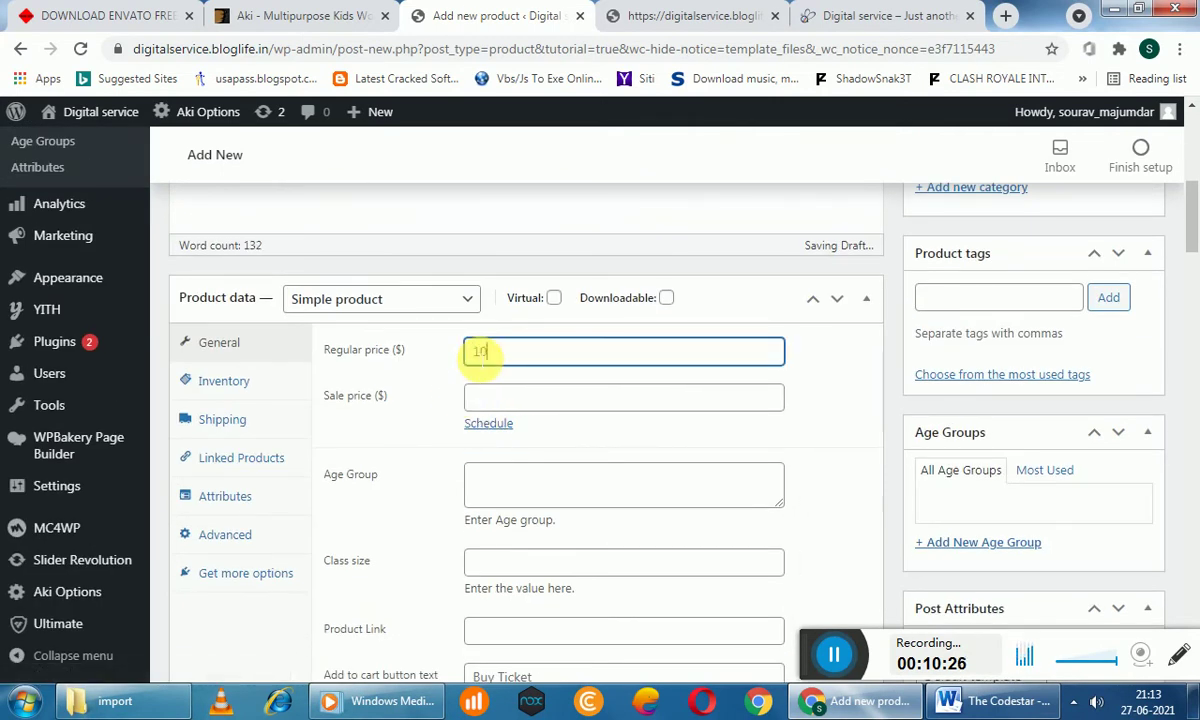
click(548, 398)
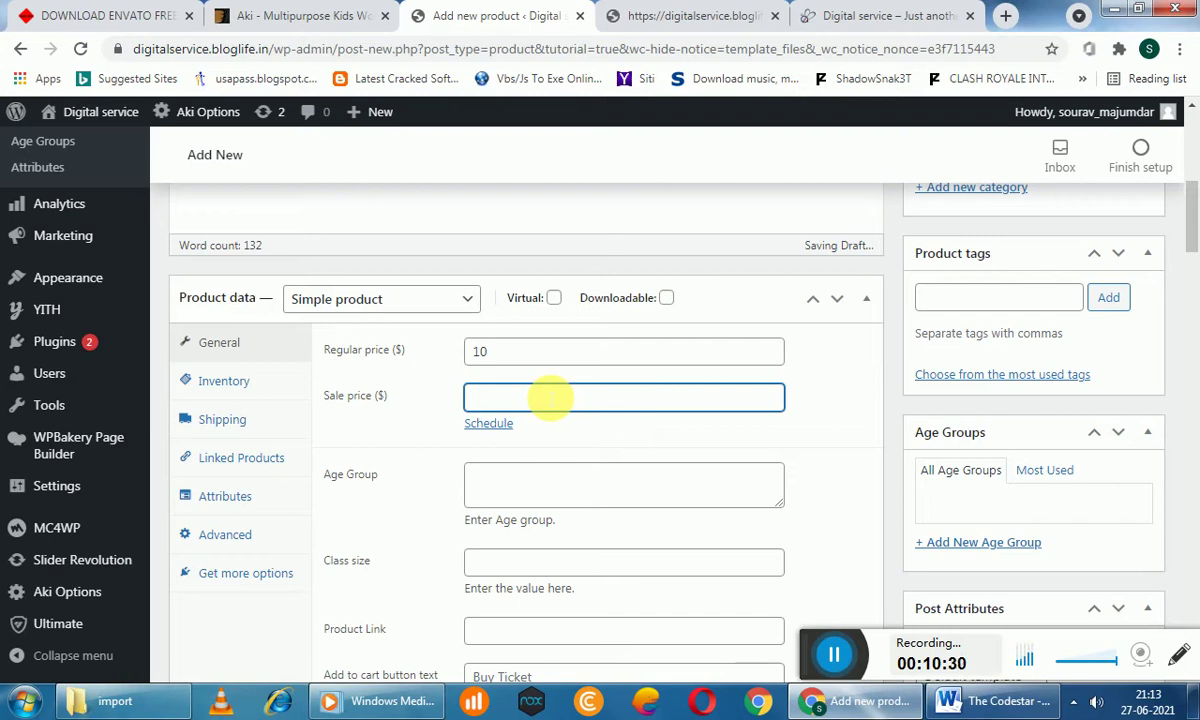
text(5)
click(521, 352)
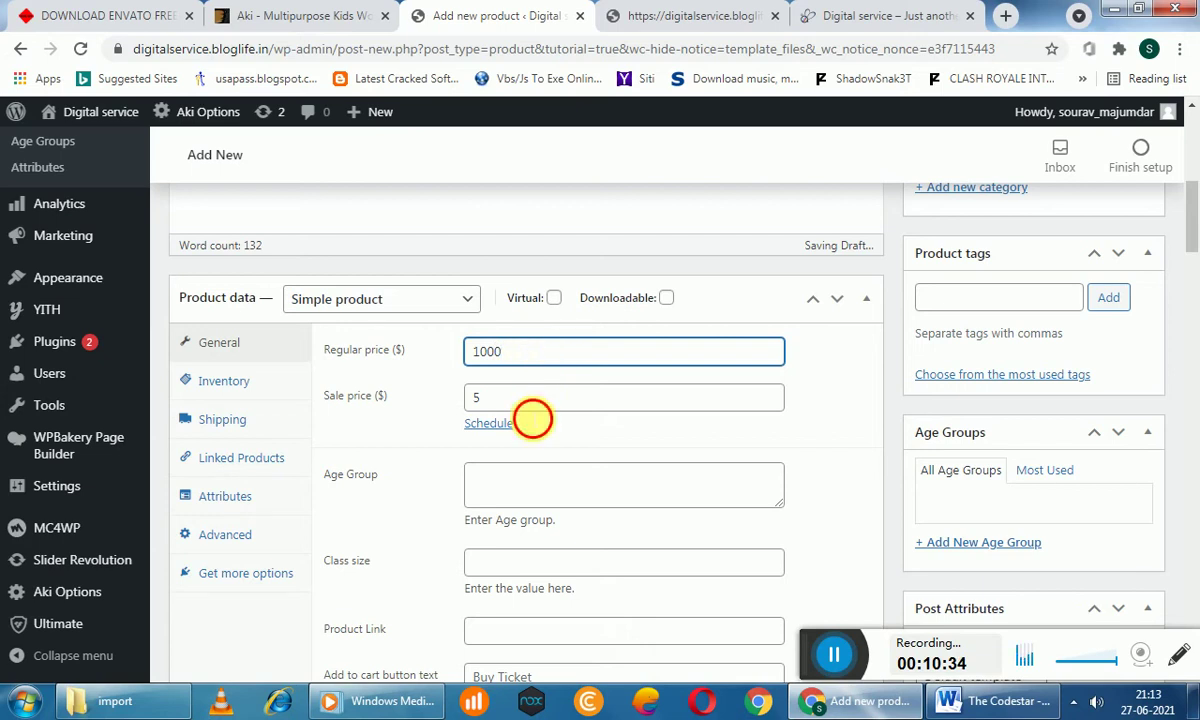
click(531, 405)
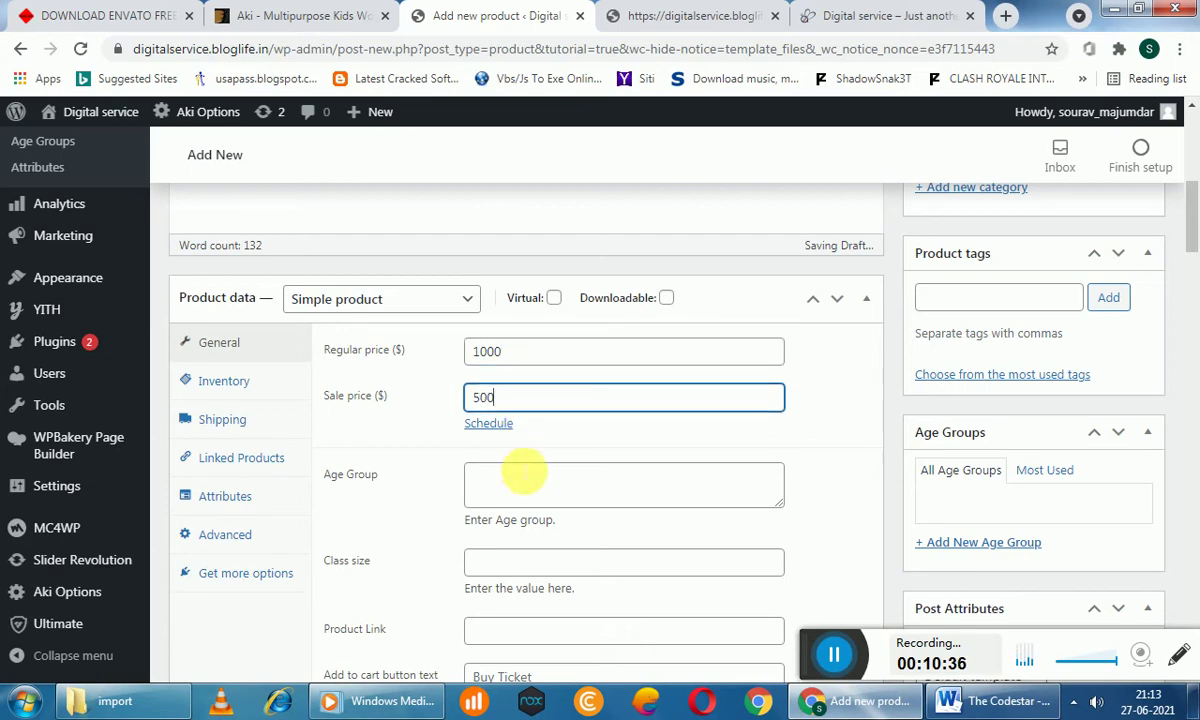
click(527, 478)
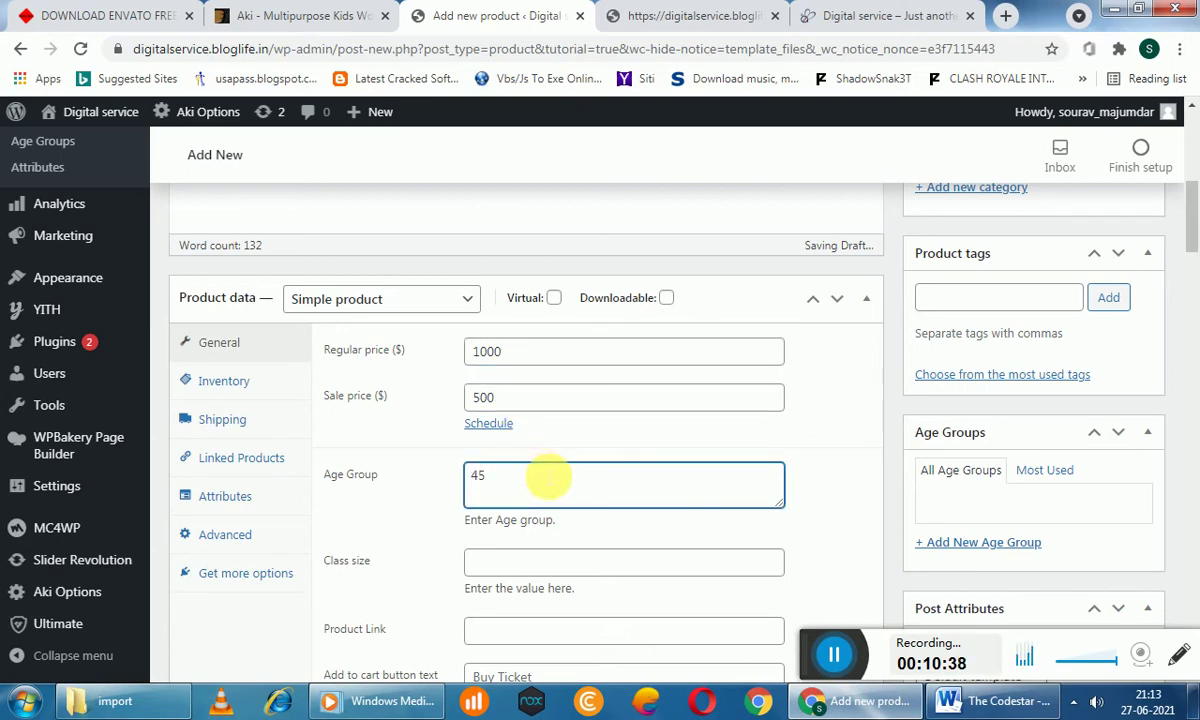
Change the age group to 4 and look through the product's Inventory, Shipping, Linked Products, Attributes and Advanced settings
scroll(540, 476, down, 3)
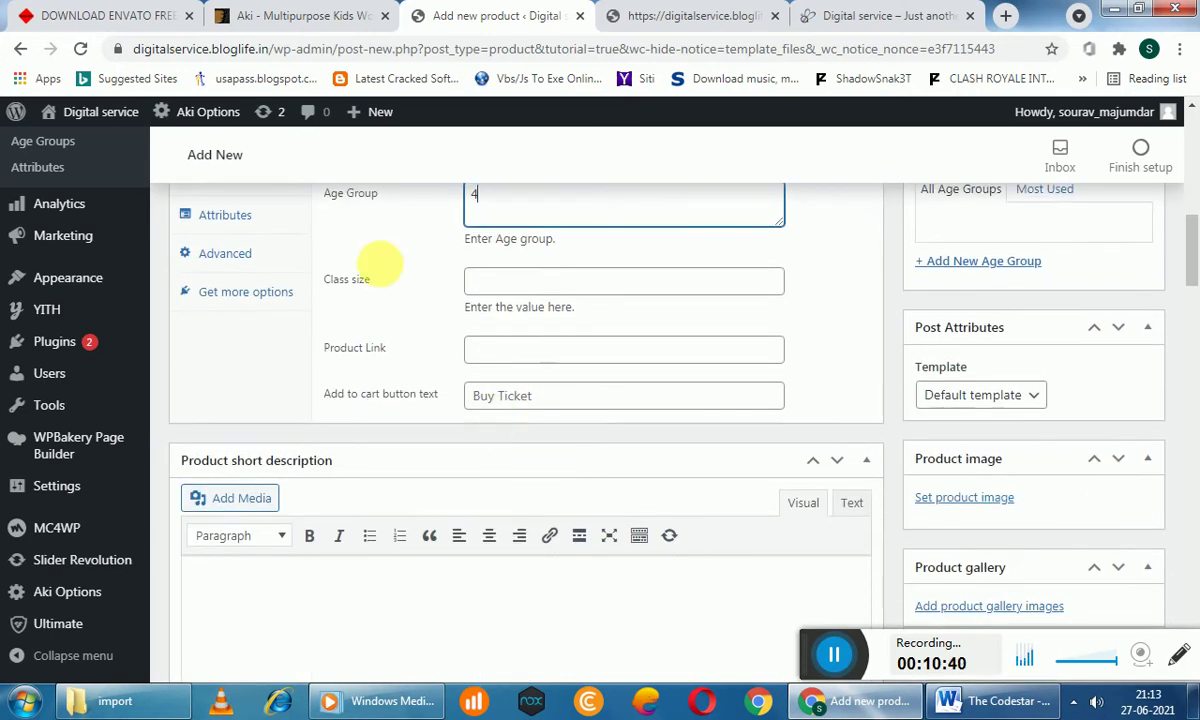
scroll(330, 330, up, 3)
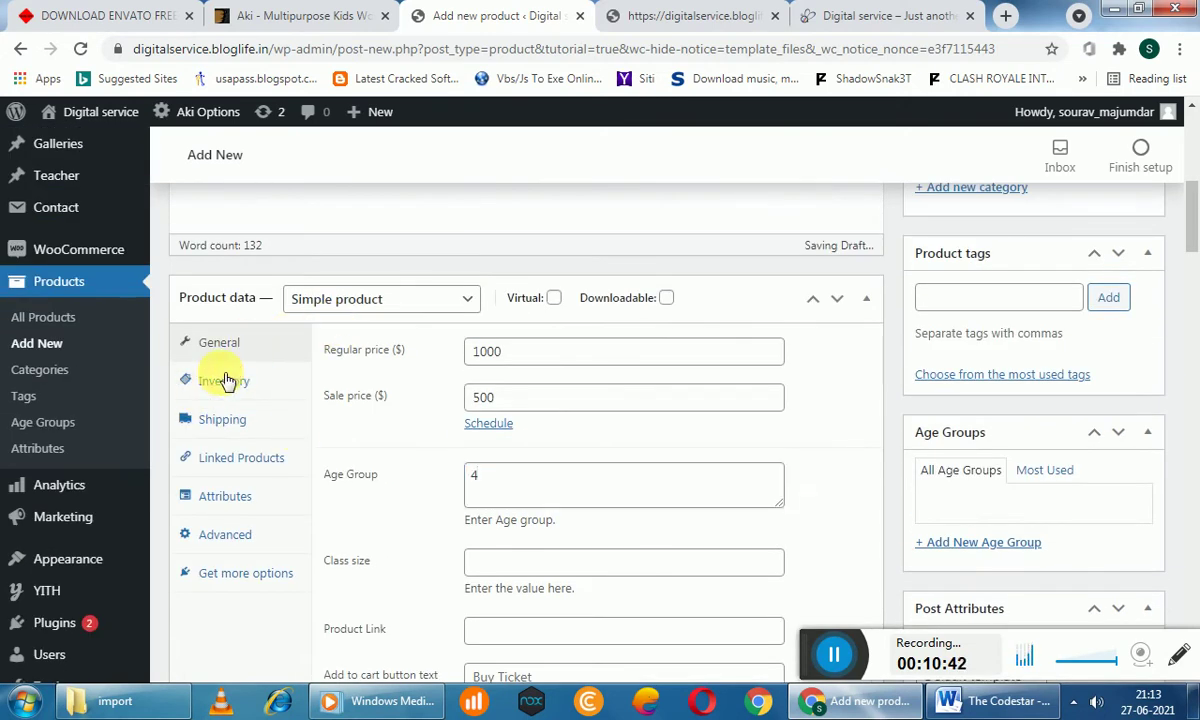
click(228, 380)
click(226, 420)
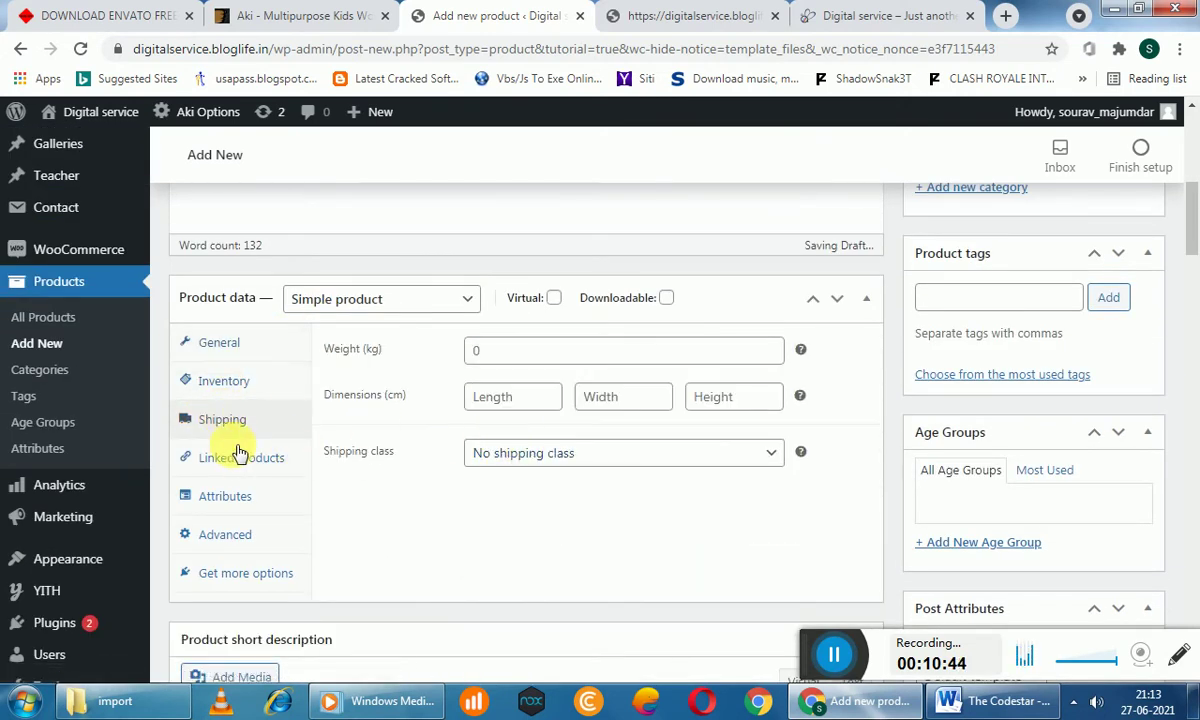
click(237, 457)
click(243, 503)
click(262, 534)
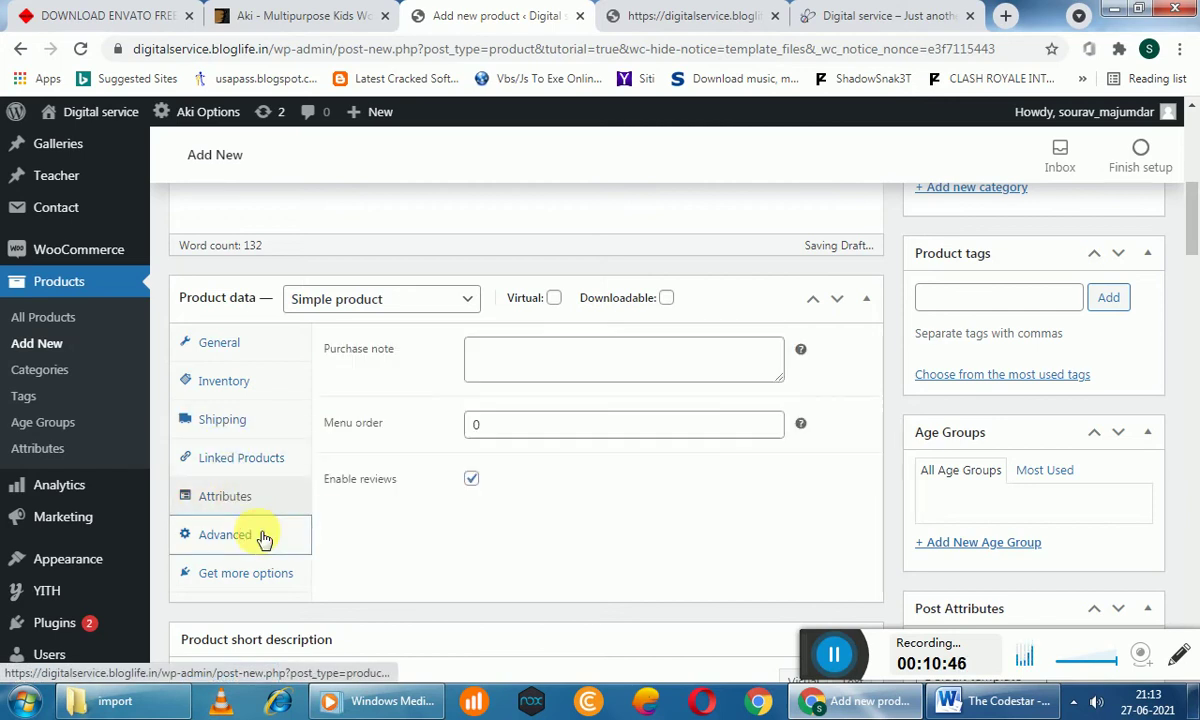
Paste the copied Redux text into the product short description and delete its italic second paragraph
scroll(262, 532, down, 2)
scroll(380, 408, down, 4)
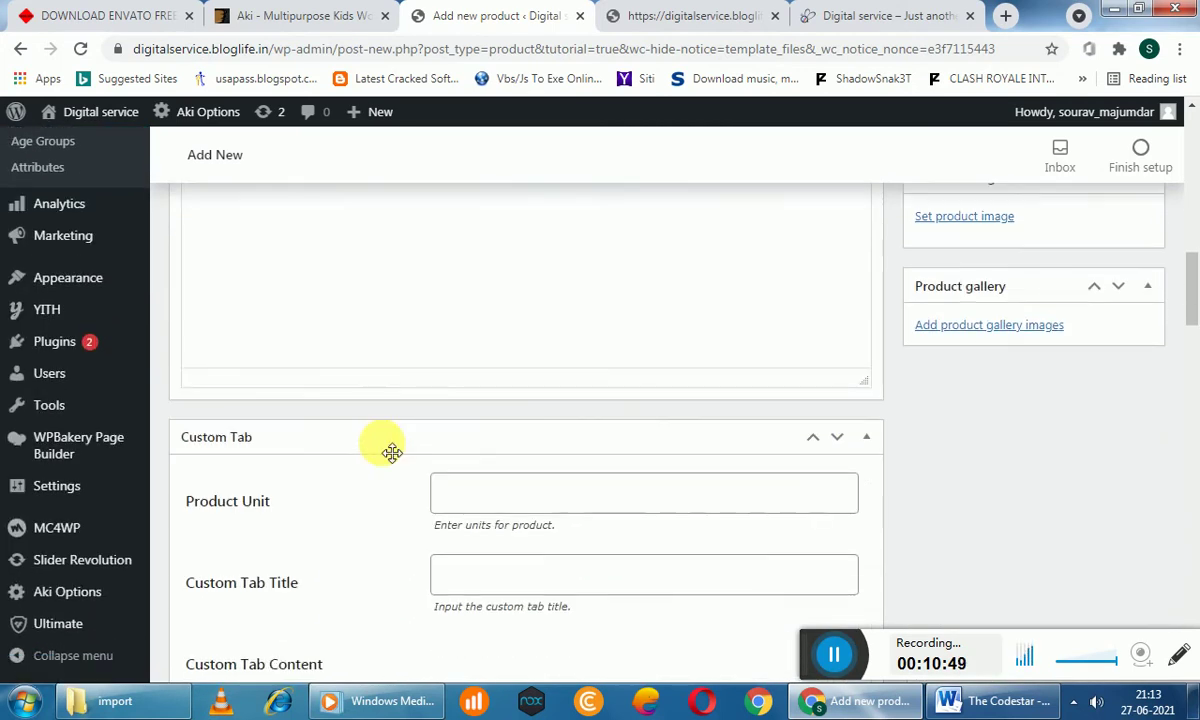
key(ctrl+v)
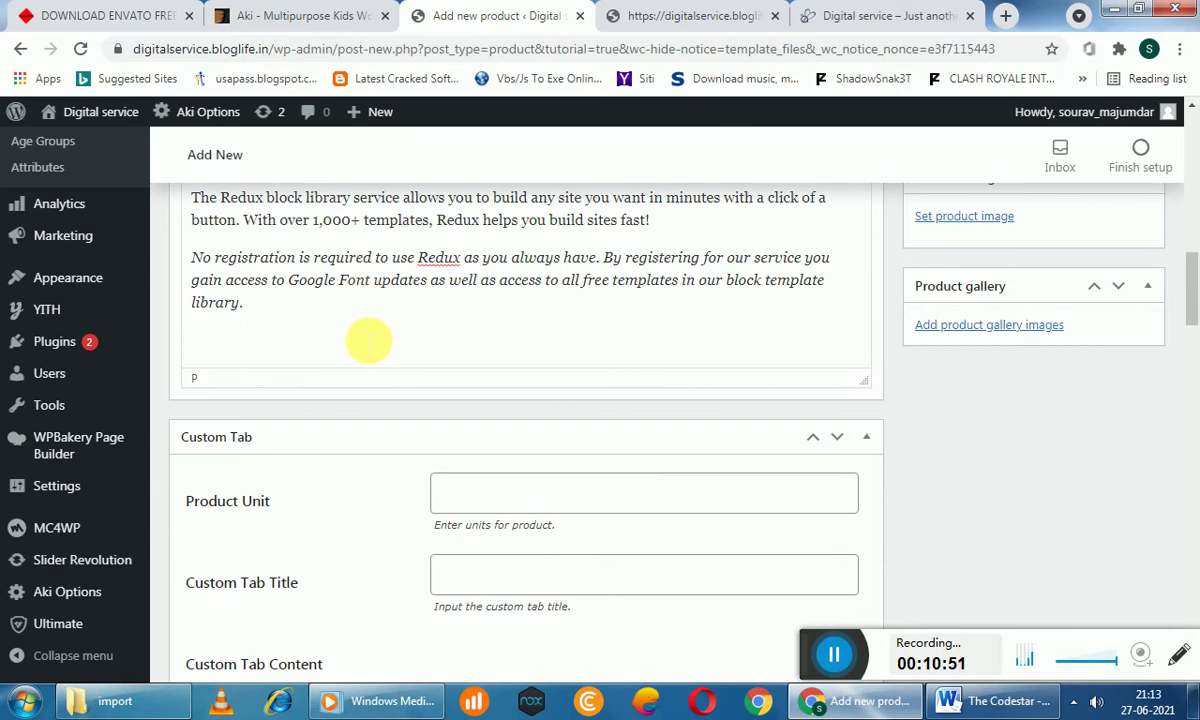
scroll(360, 330, down, 1)
scroll(358, 335, up, 2)
drag(243, 397, 197, 352)
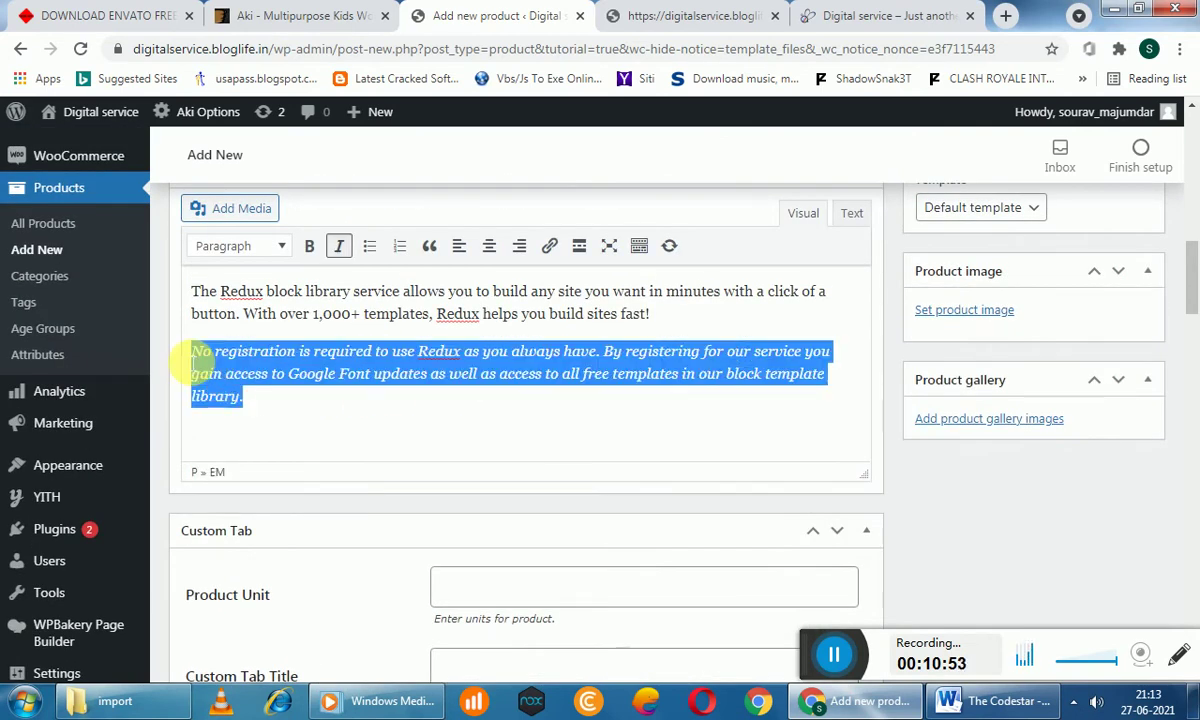
key(BackSpace)
scroll(332, 375, down, 3)
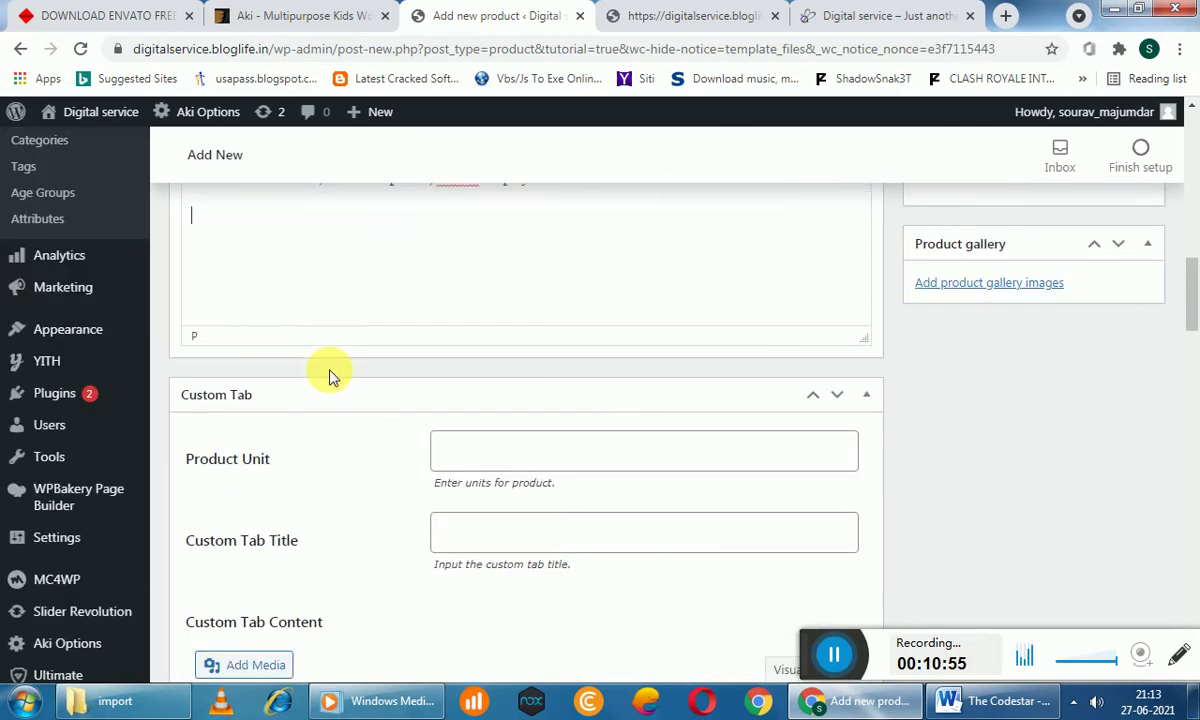
Add a new product category named "child" without a parent category
scroll(651, 428, up, 2)
scroll(664, 423, up, 7)
scroll(798, 410, down, 5)
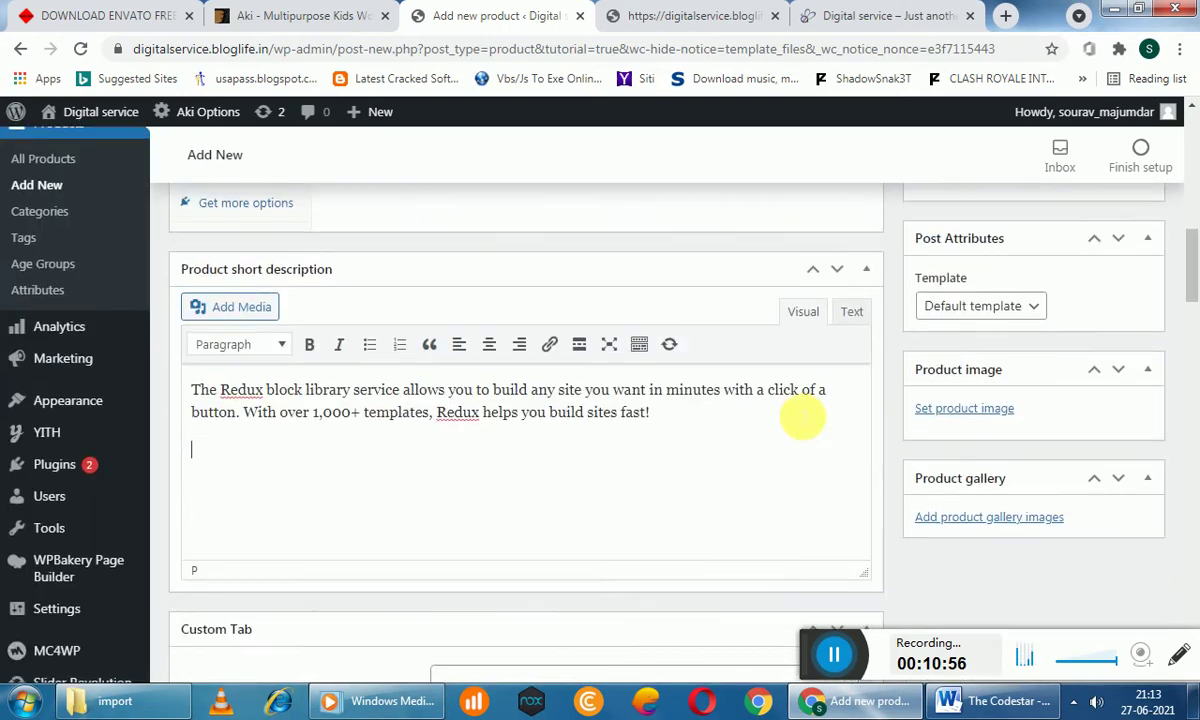
scroll(905, 410, up, 3)
scroll(910, 400, up, 3)
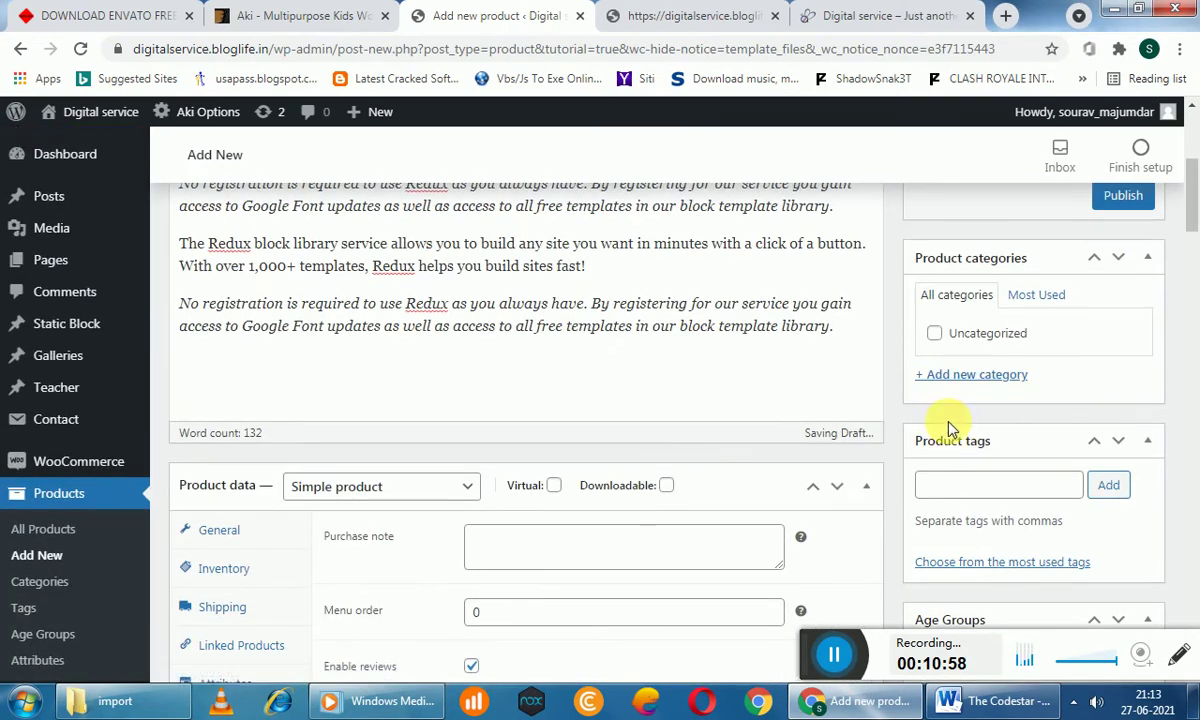
click(978, 378)
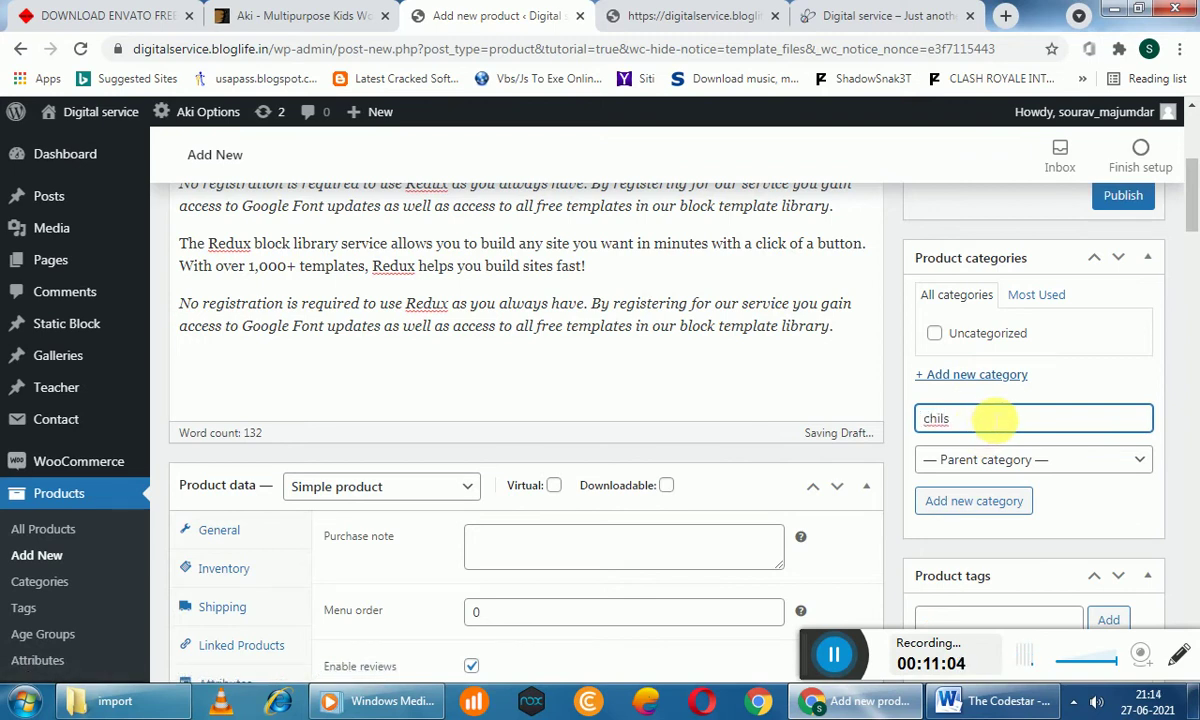
click(1003, 499)
Set slider-2.jpg from the media library as the product image
scroll(1026, 418, down, 4)
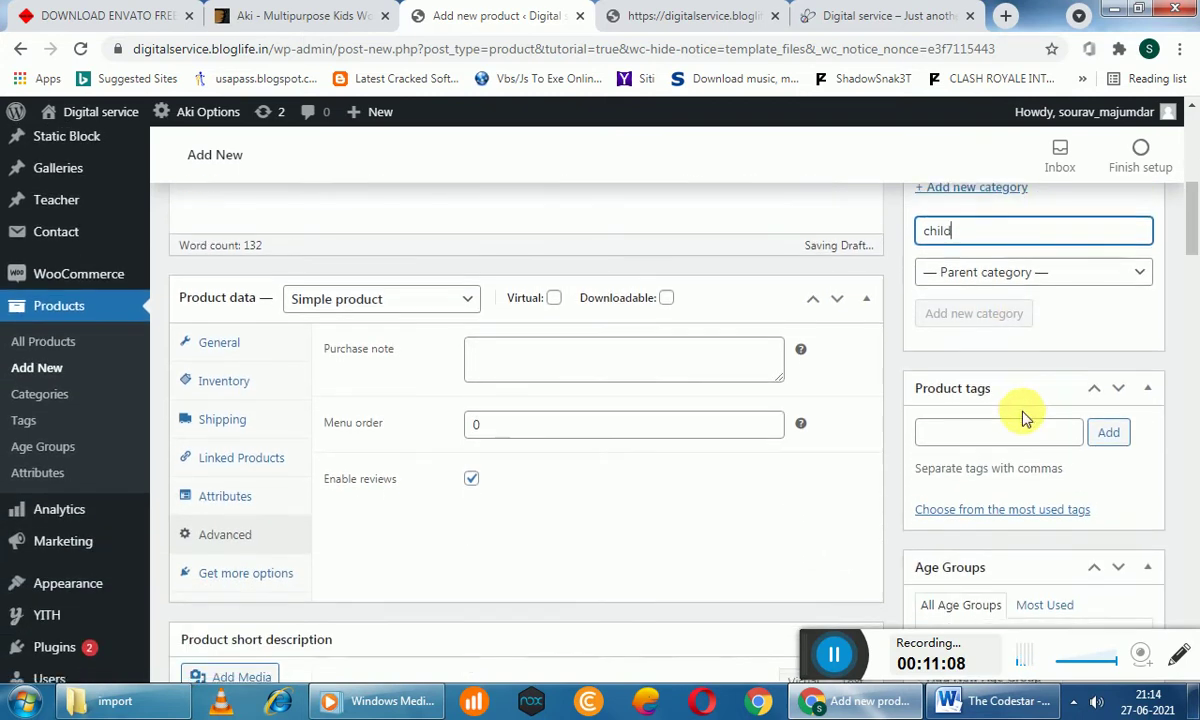
scroll(1008, 465, down, 3)
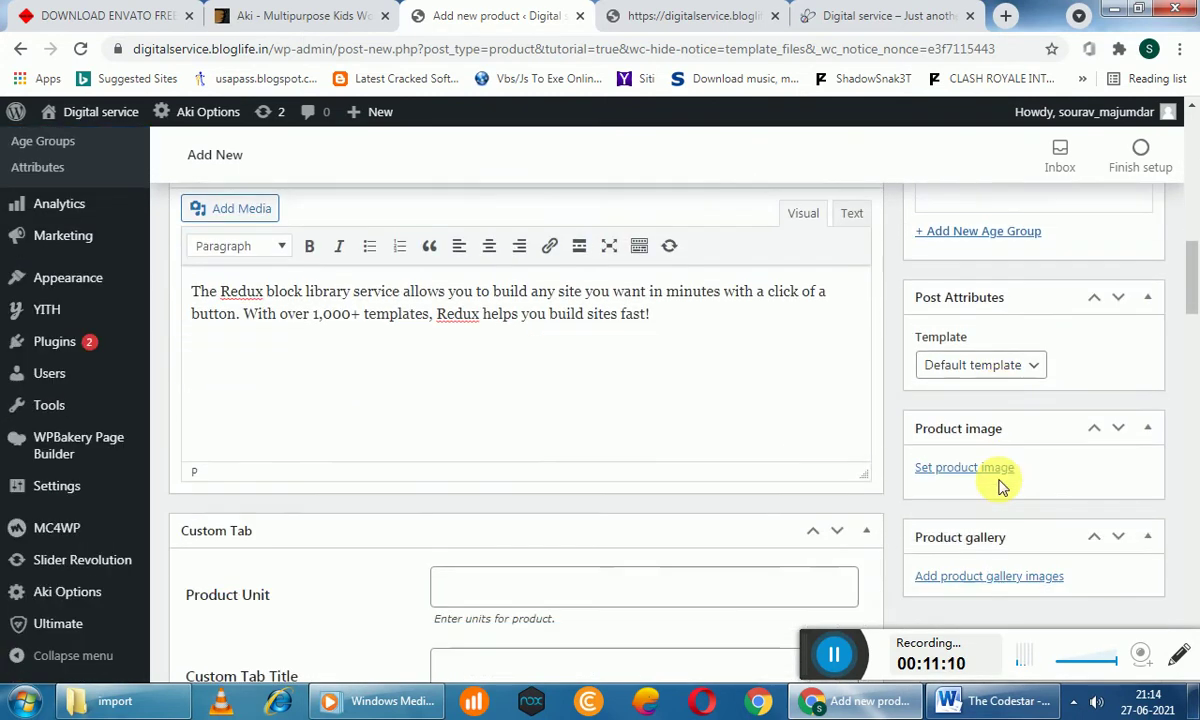
click(988, 472)
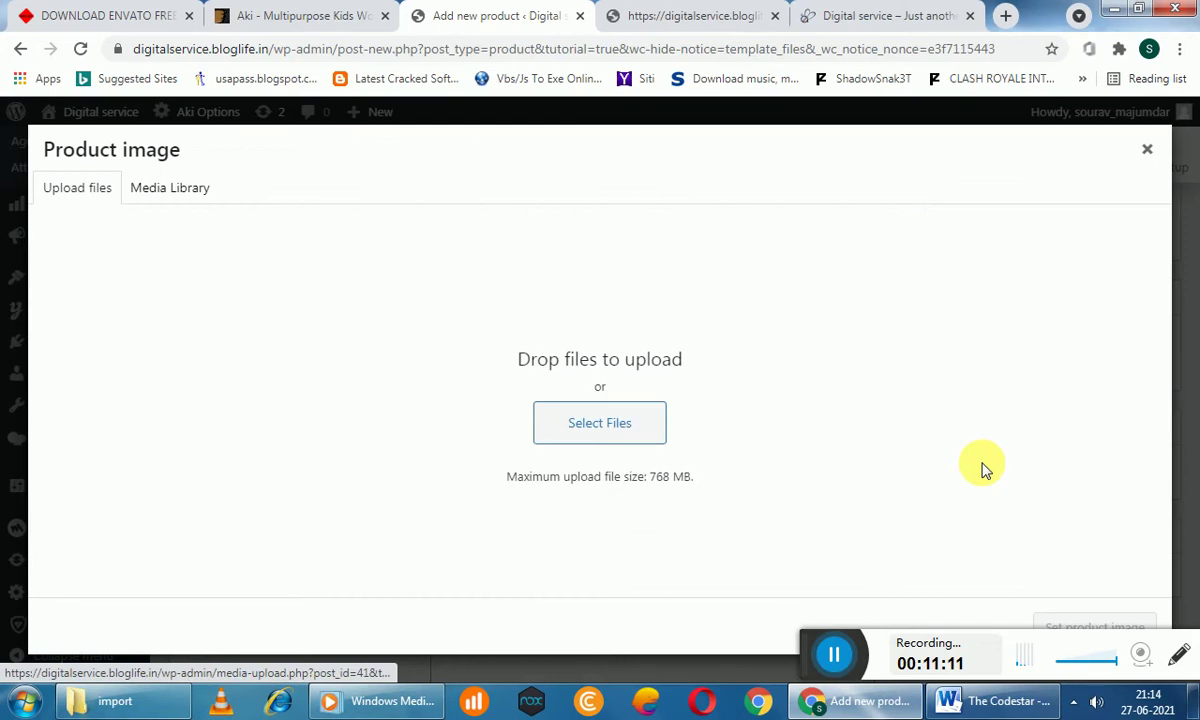
click(163, 190)
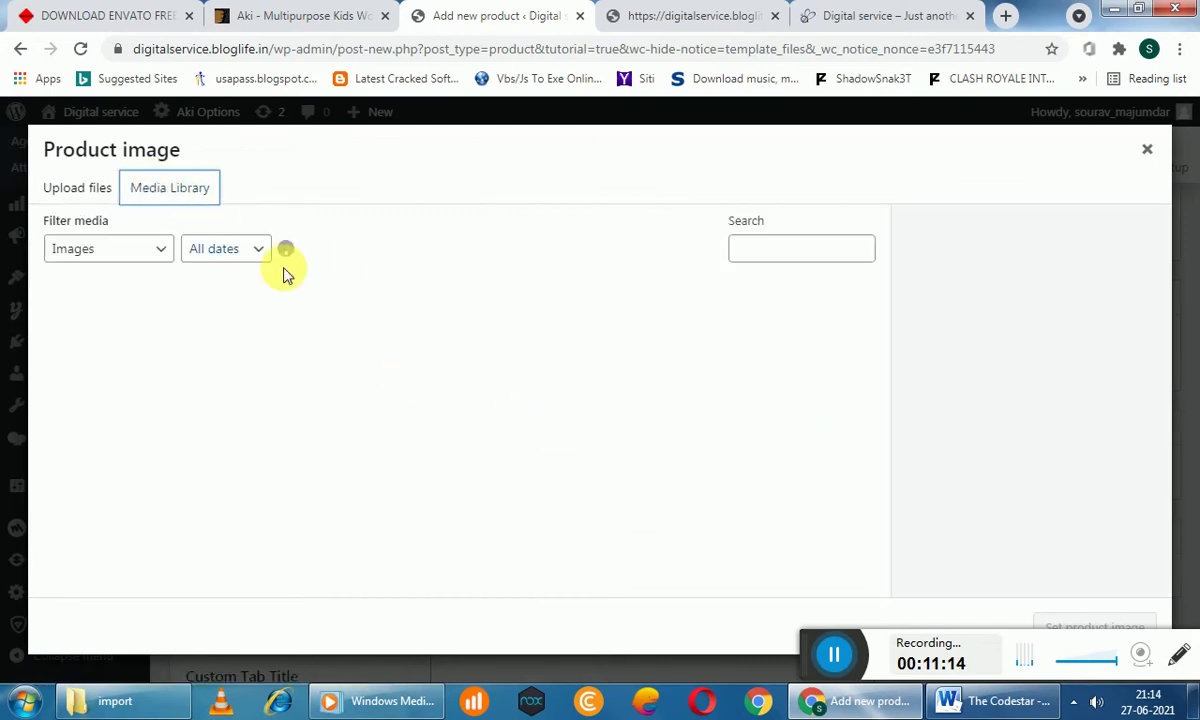
click(155, 325)
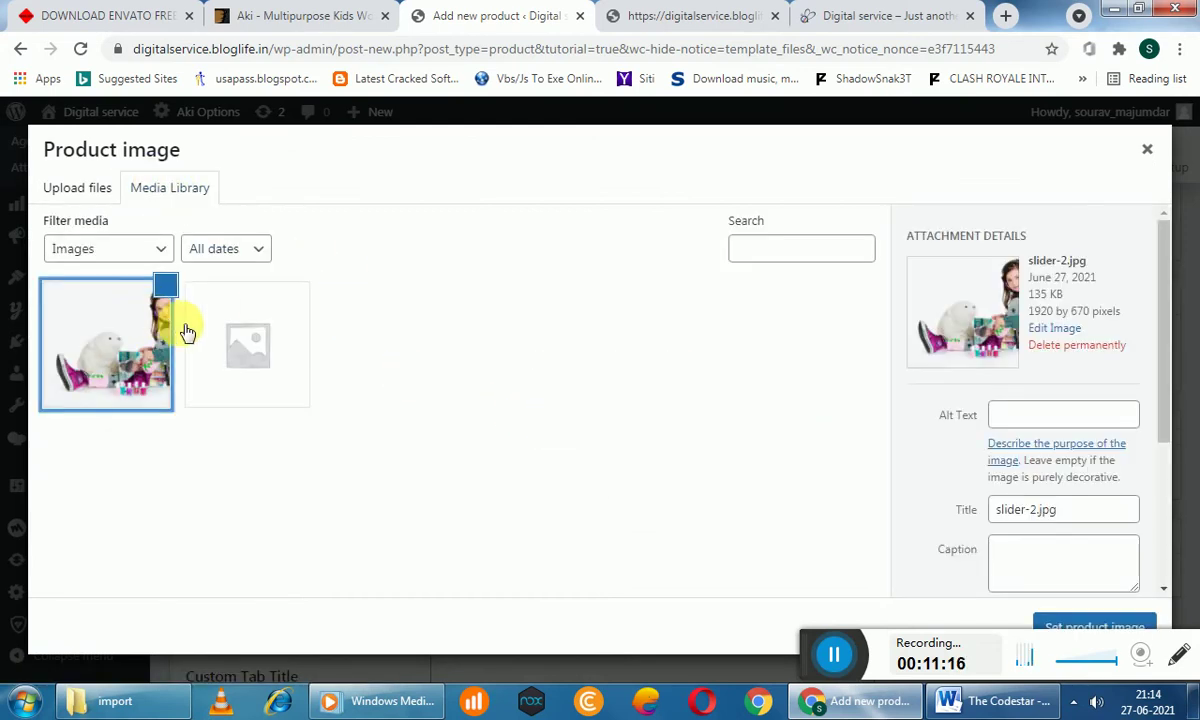
scroll(1020, 430, down, 3)
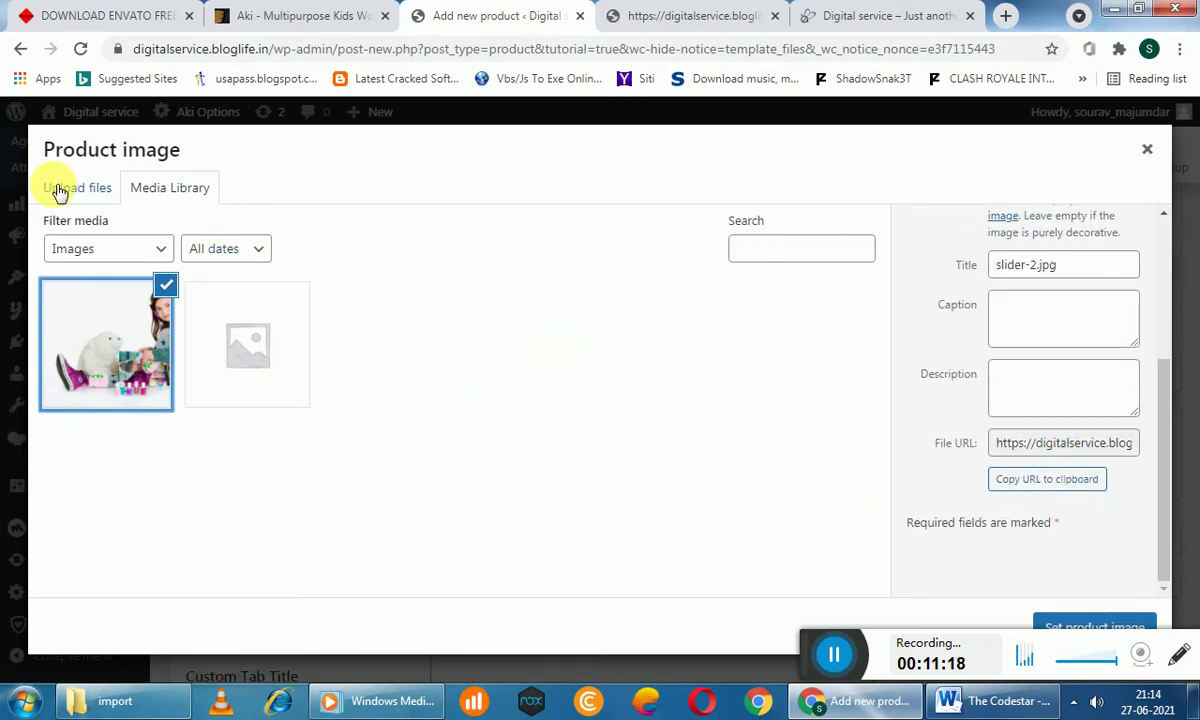
drag(826, 651, 5, 657)
click(1085, 627)
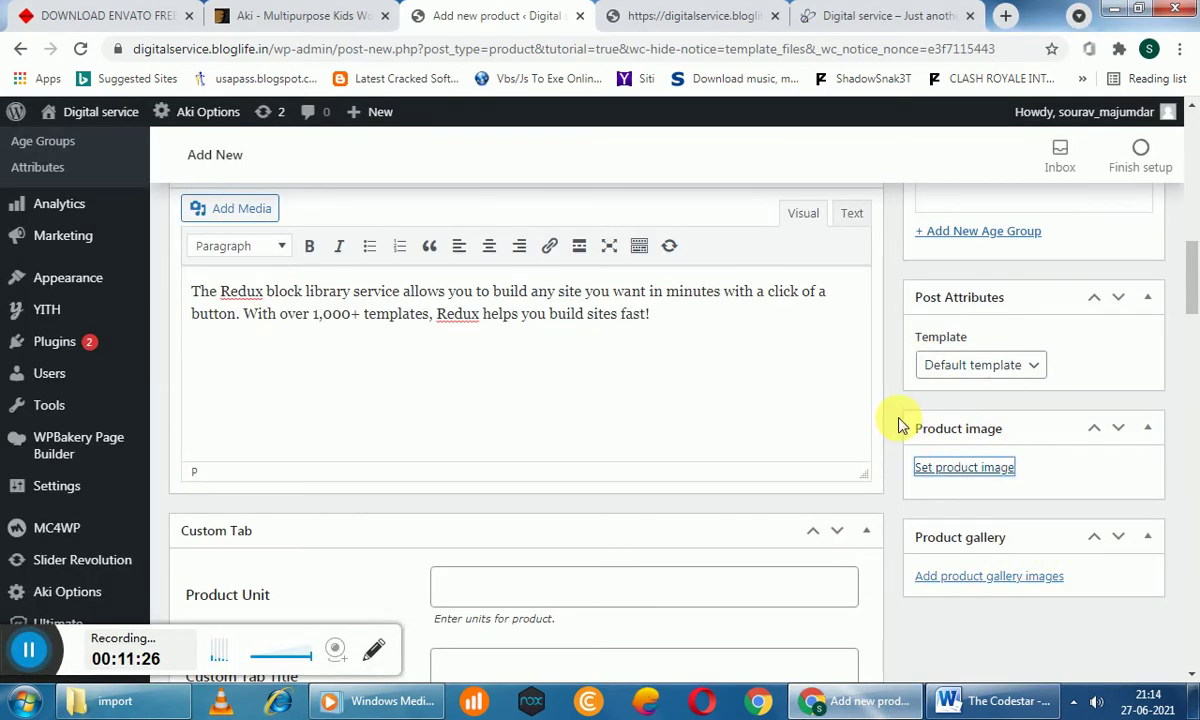
scroll(910, 406, down, 3)
scroll(994, 413, up, 1)
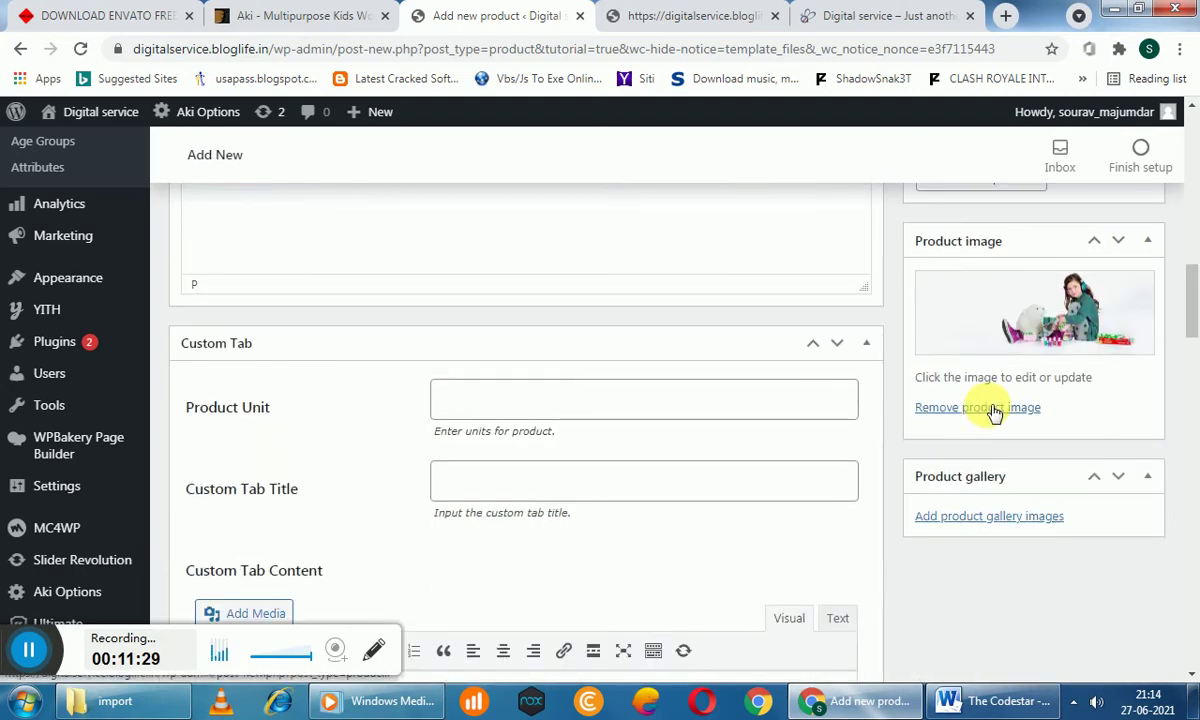
Publish Demo Product
scroll(1030, 388, up, 10)
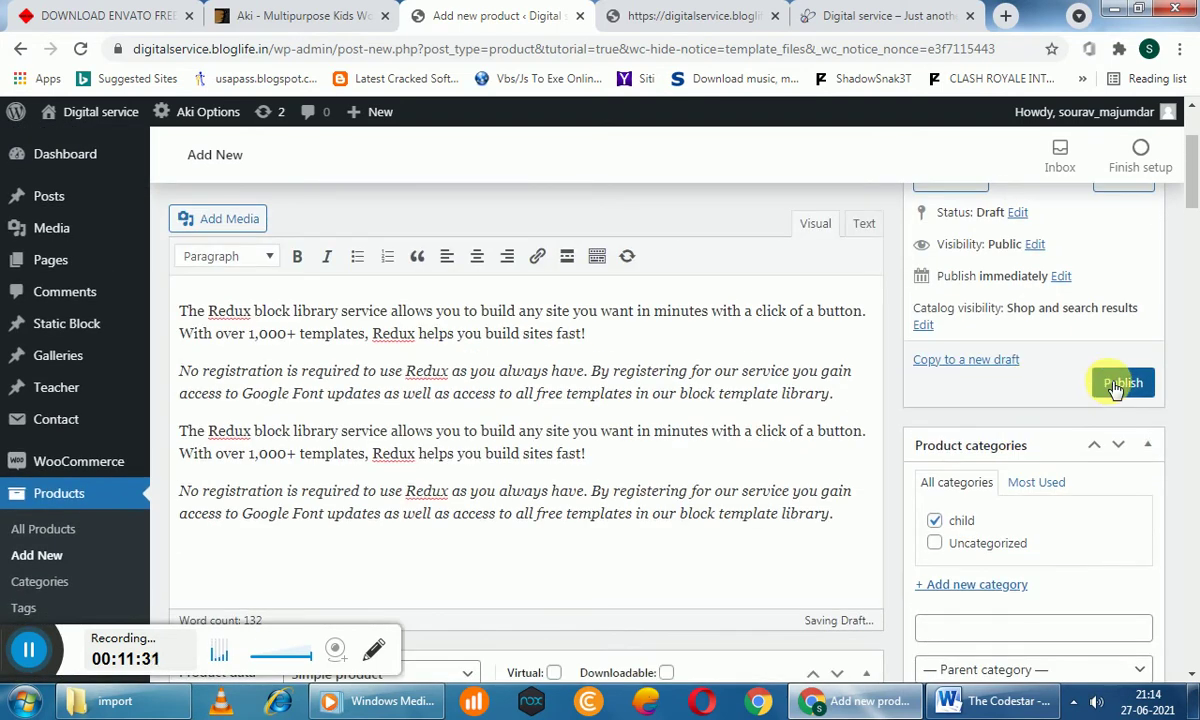
click(1110, 382)
scroll(813, 345, up, 2)
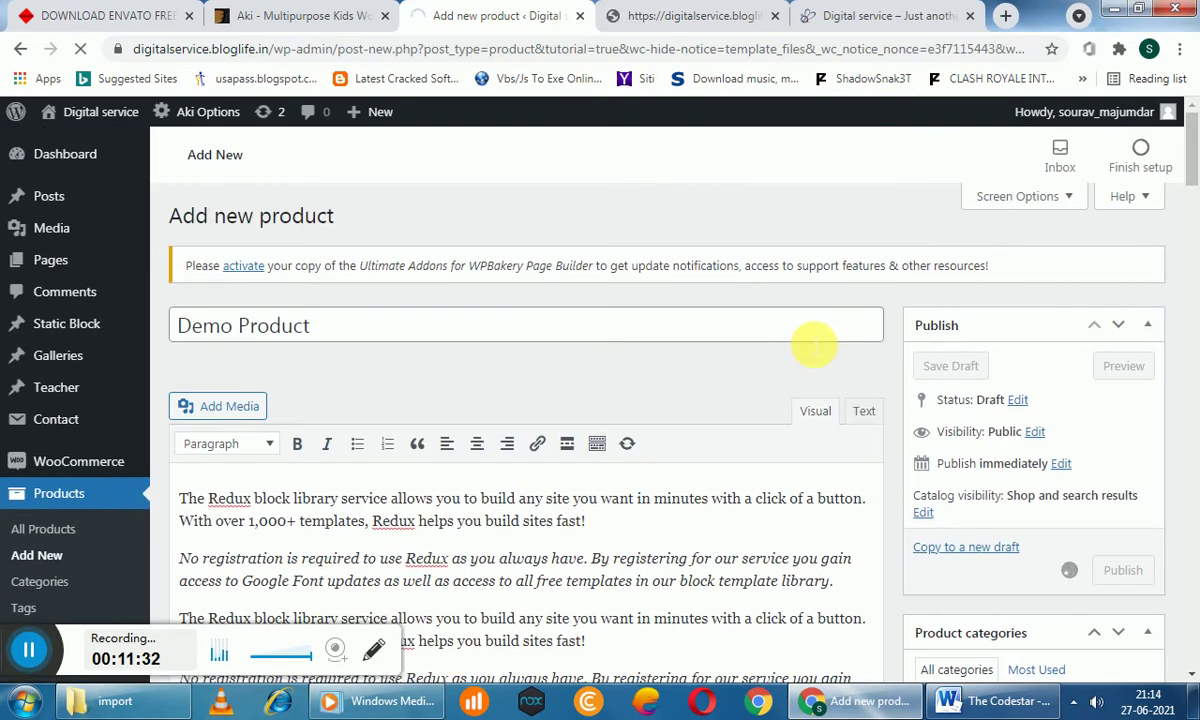
Reload the store's home page and examine how Demo Product is displayed in its product sections
click(697, 10)
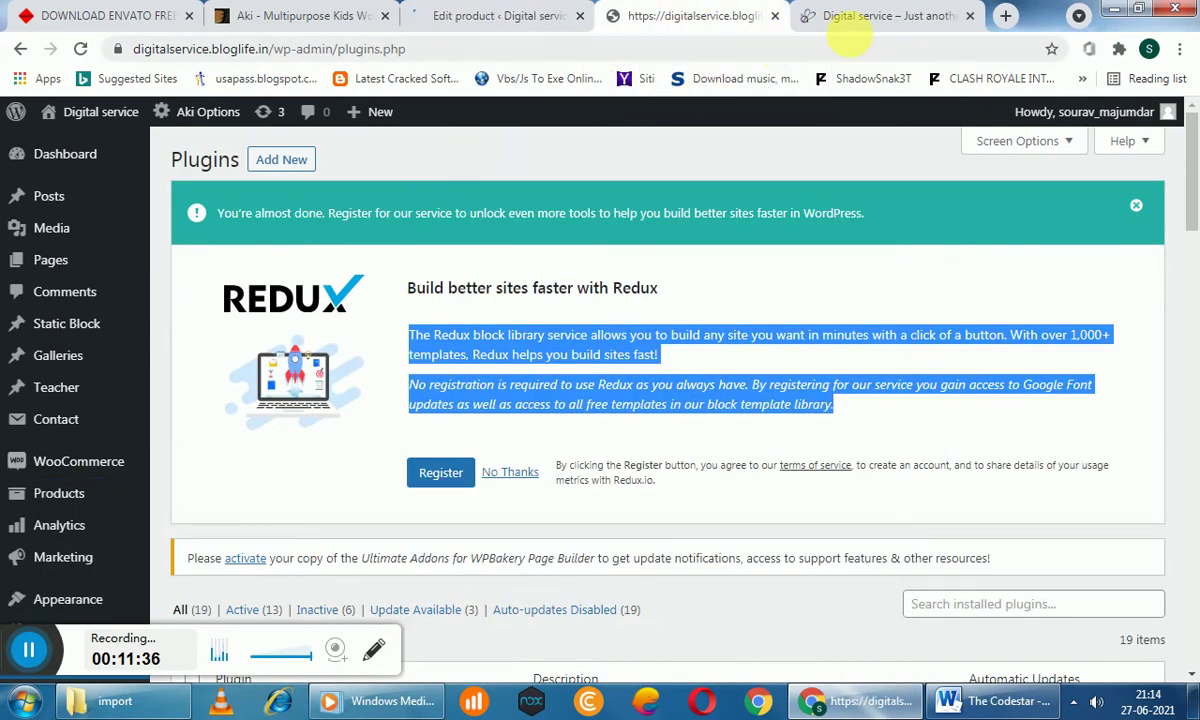
click(900, 18)
click(80, 48)
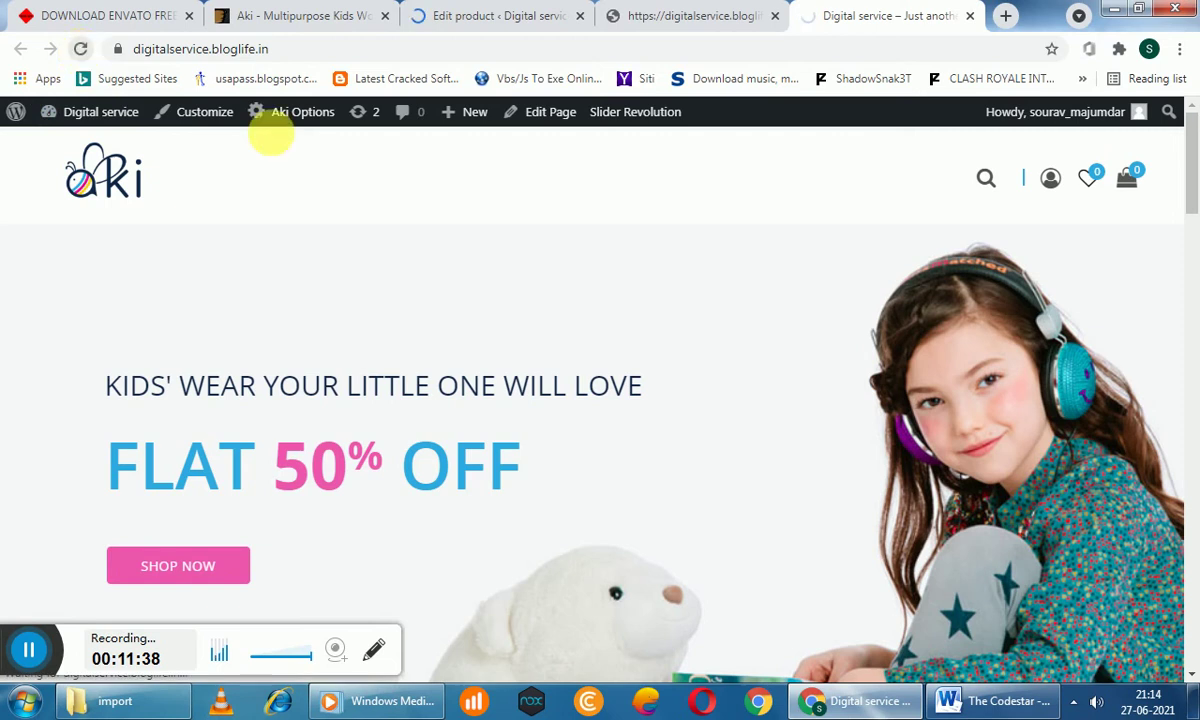
scroll(630, 200, down, 10)
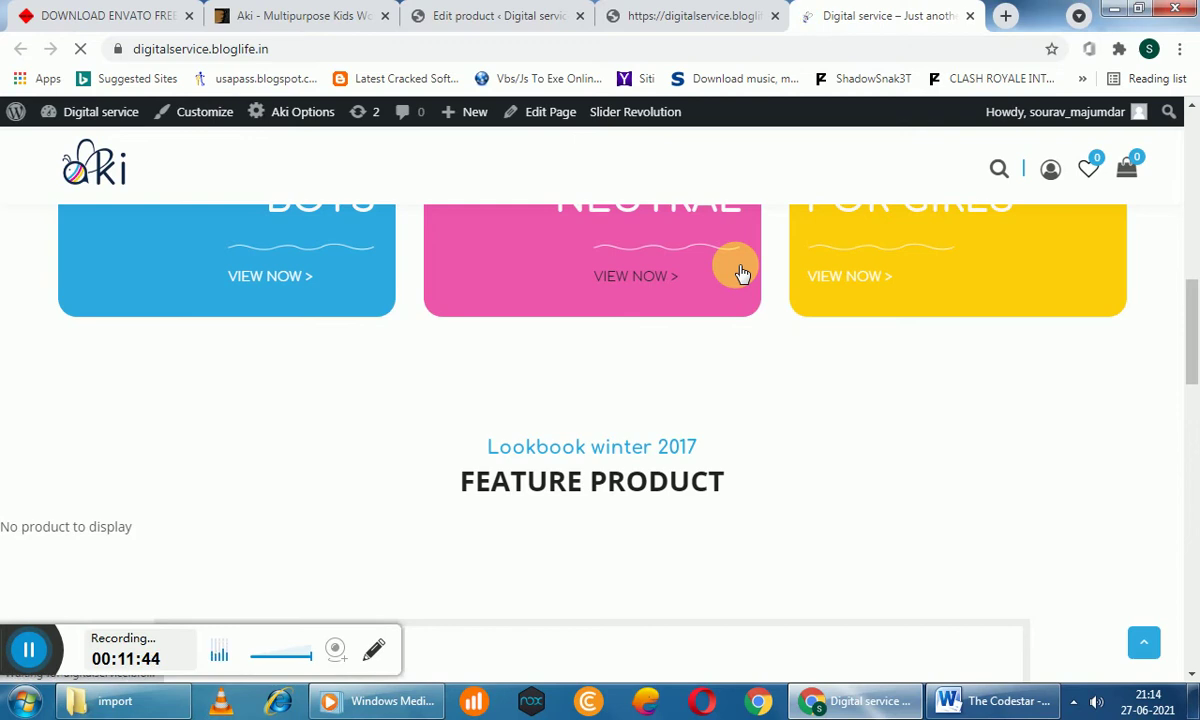
scroll(737, 271, down, 5)
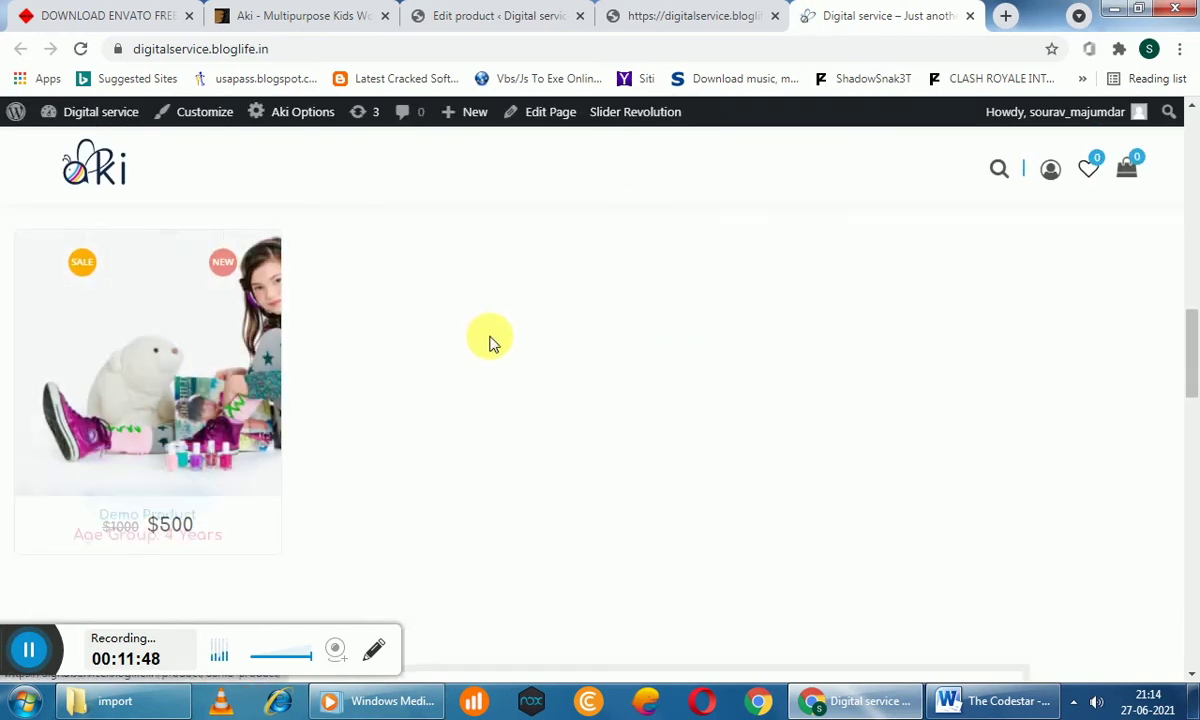
scroll(490, 340, down, 2)
scroll(490, 340, down, 10)
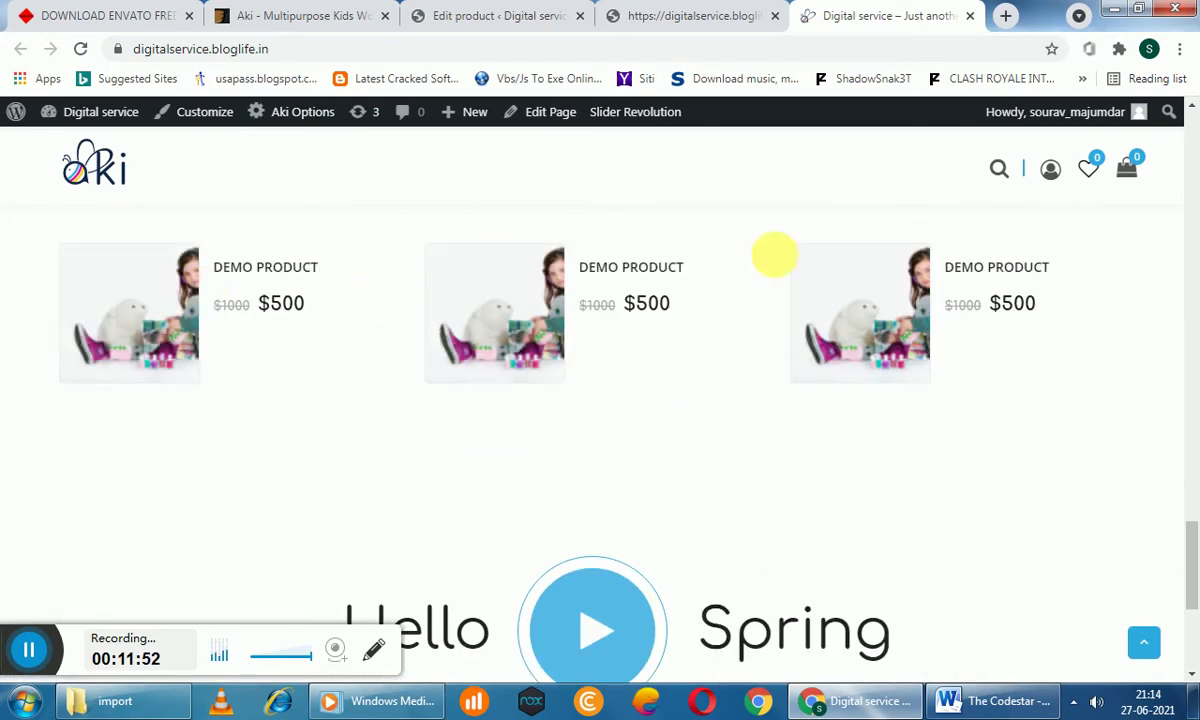
scroll(955, 313, down, 1)
scroll(753, 356, down, 3)
scroll(841, 461, up, 10)
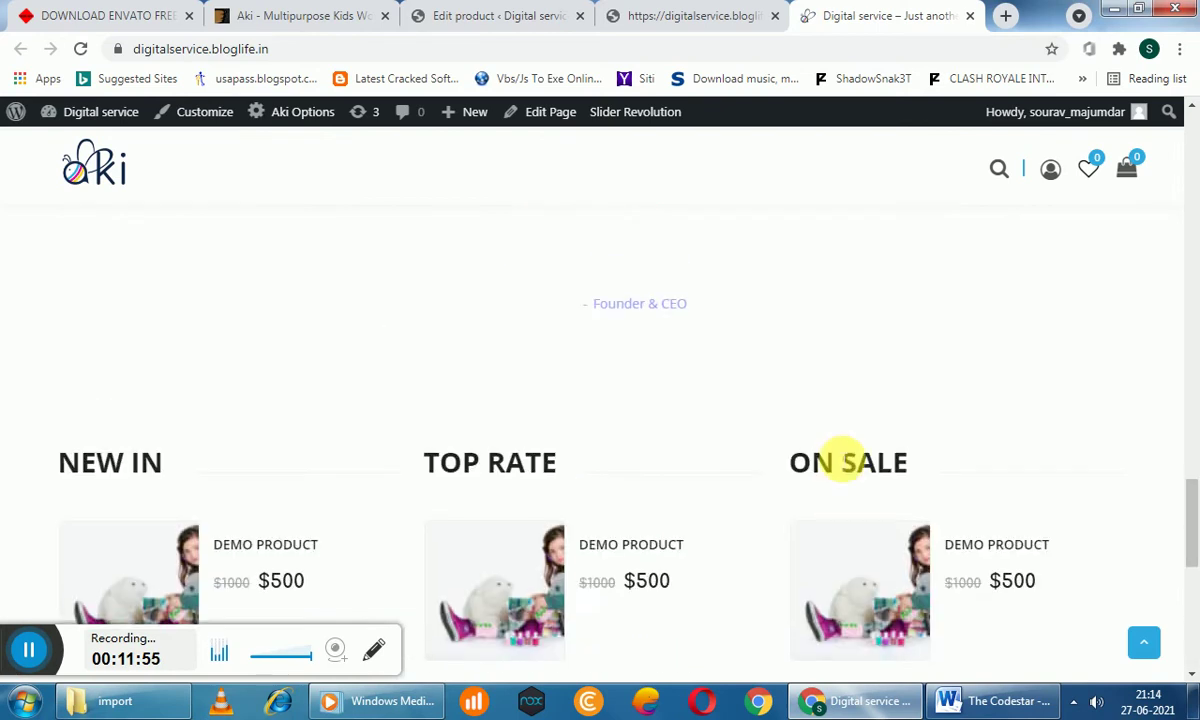
scroll(841, 461, up, 8)
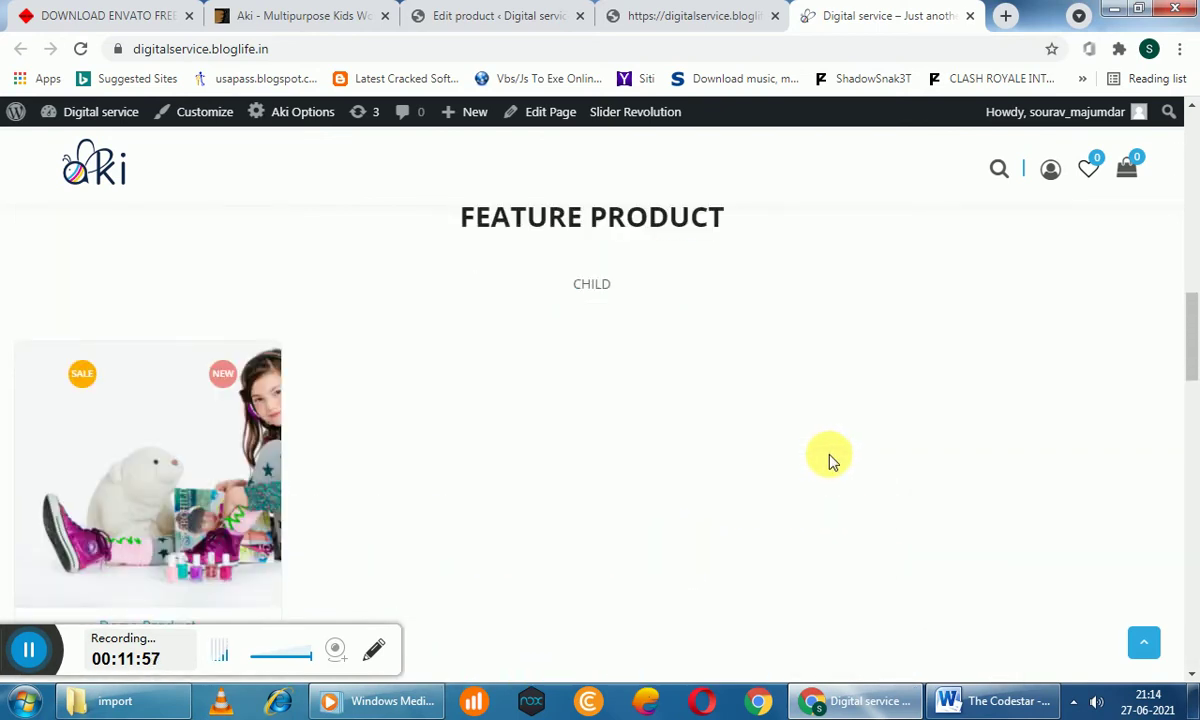
Open the Demo Product page from the featured products and review its image, price, description and sharing options
scroll(220, 327, down, 1)
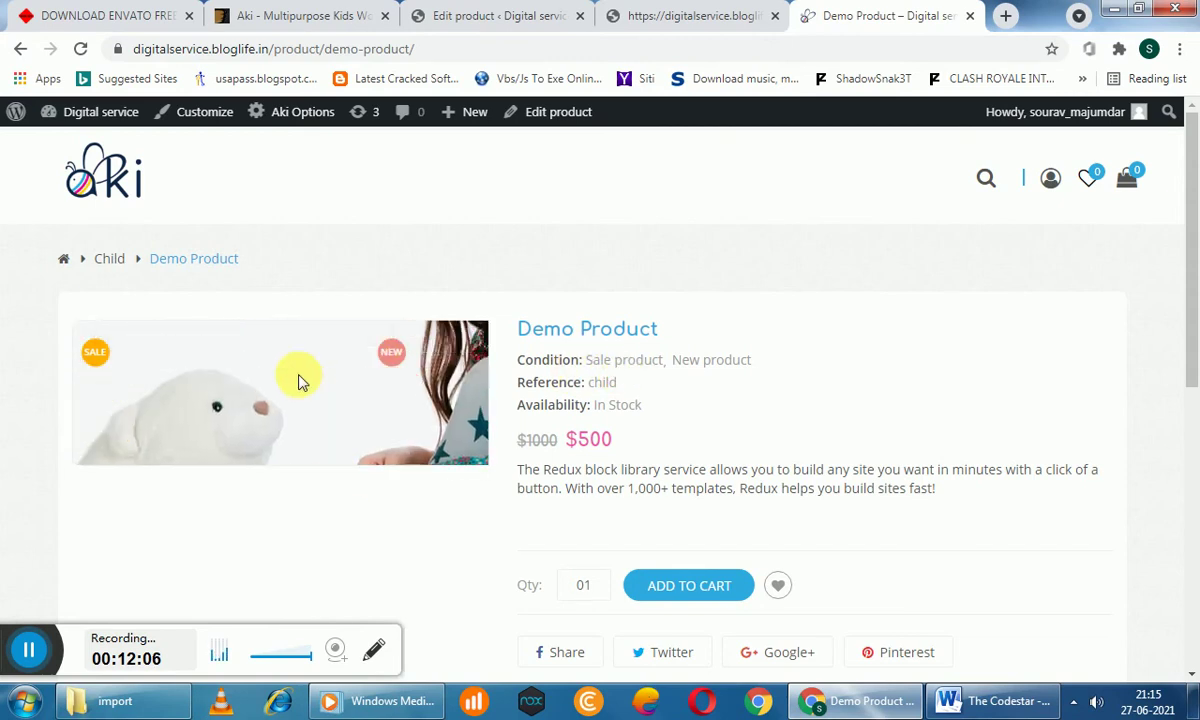
scroll(750, 330, down, 4)
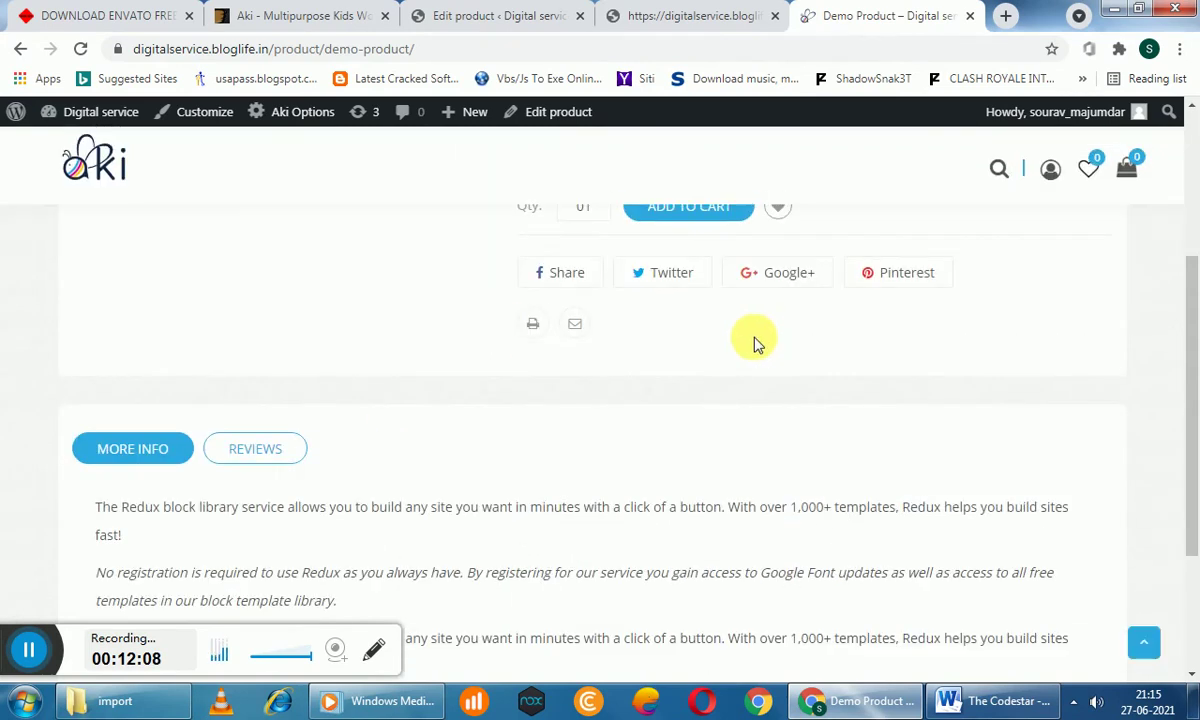
scroll(755, 343, up, 1)
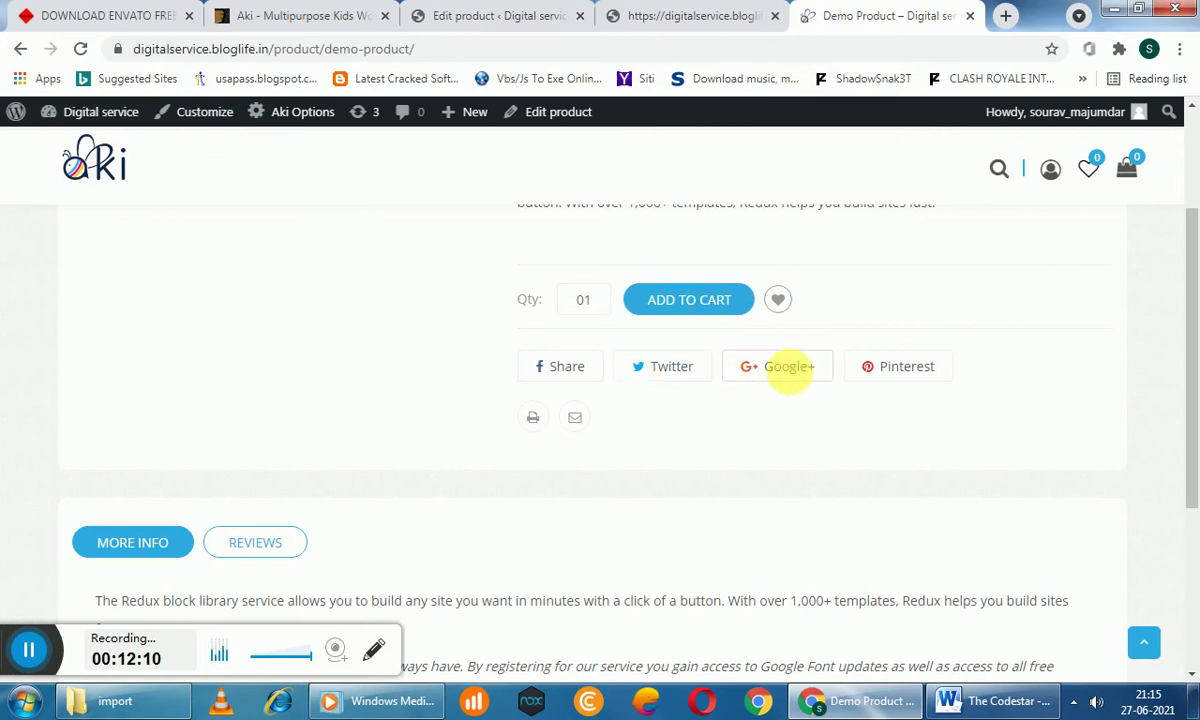
scroll(656, 447, down, 3)
scroll(517, 448, up, 6)
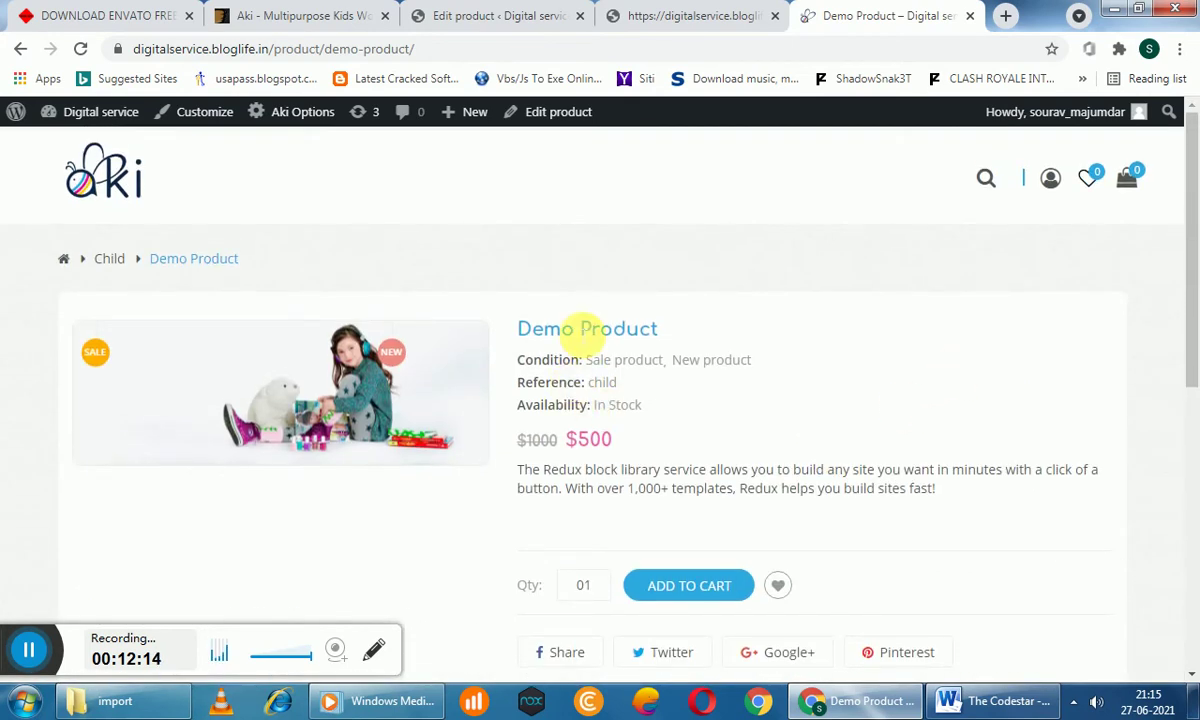
scroll(583, 340, down, 6)
Add one Demo Product to the cart and open the shopping cart page
scroll(630, 340, up, 3)
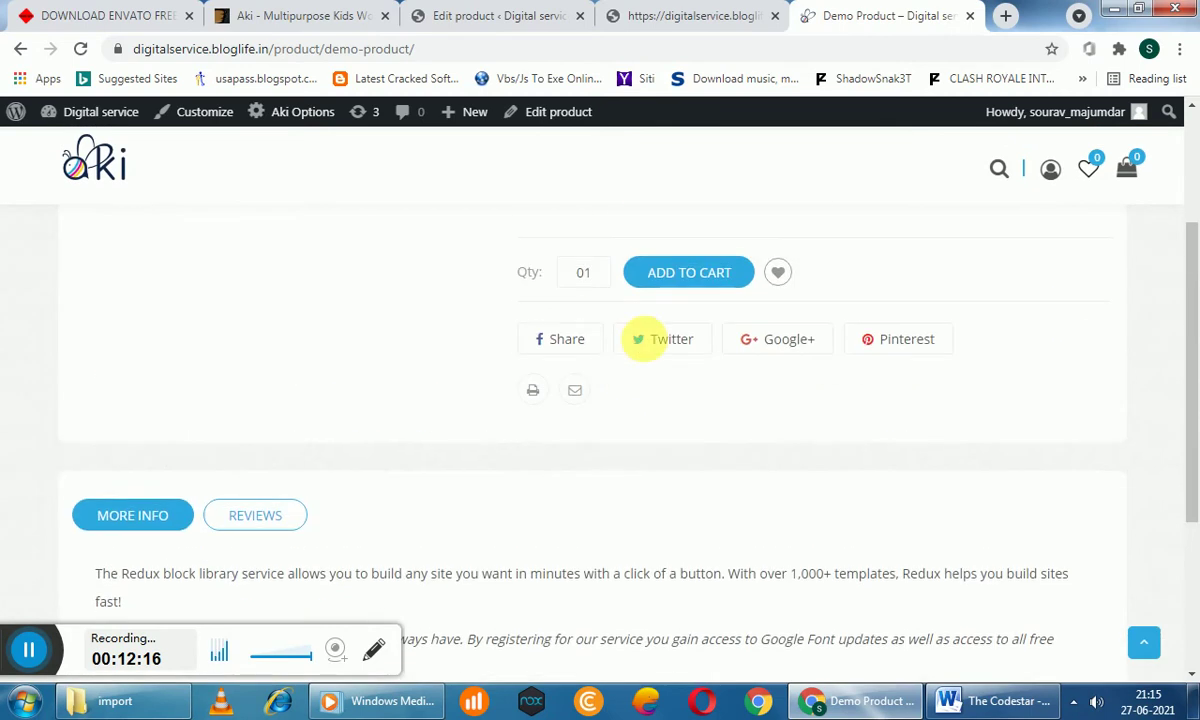
scroll(750, 311, up, 3)
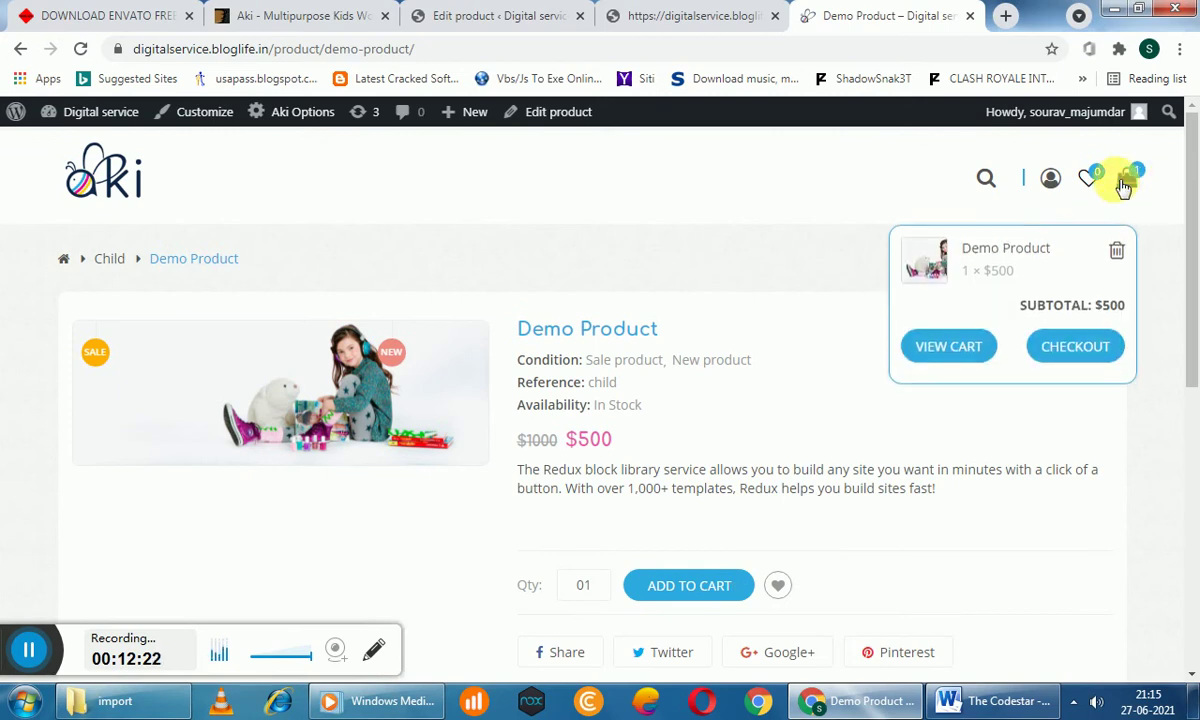
click(952, 346)
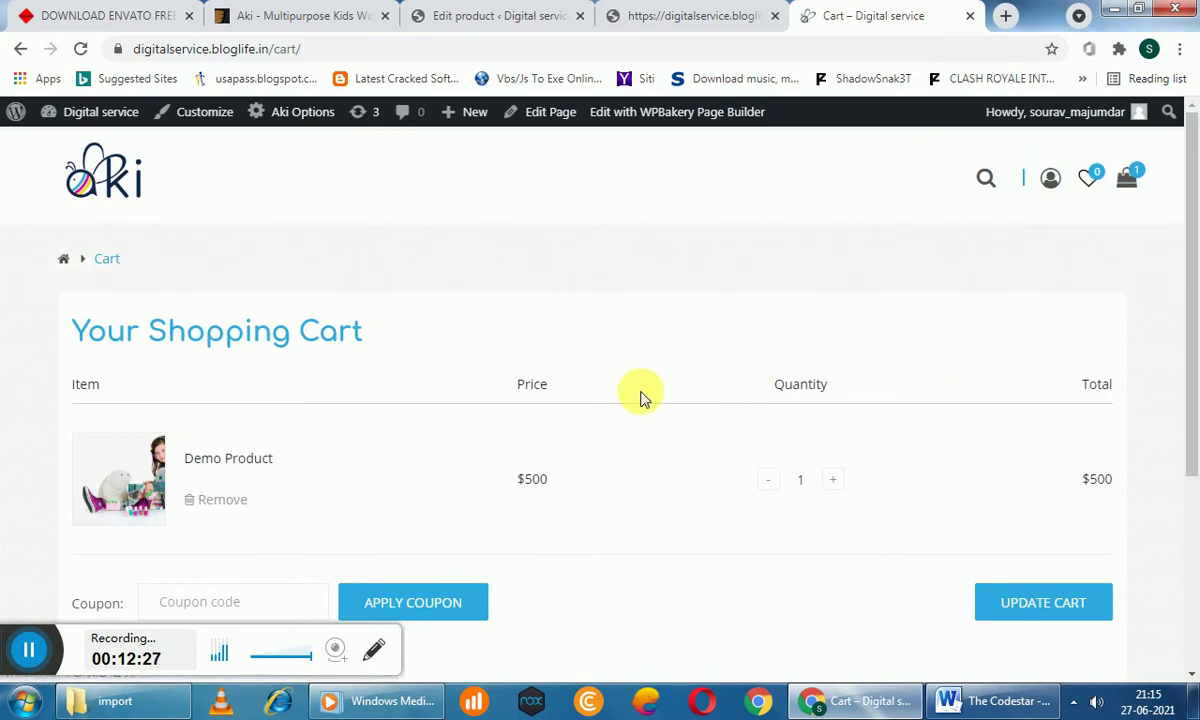
Set the Demo Product quantity to 3 in the shopping cart and update the cart
scroll(583, 410, down, 3)
scroll(537, 413, up, 3)
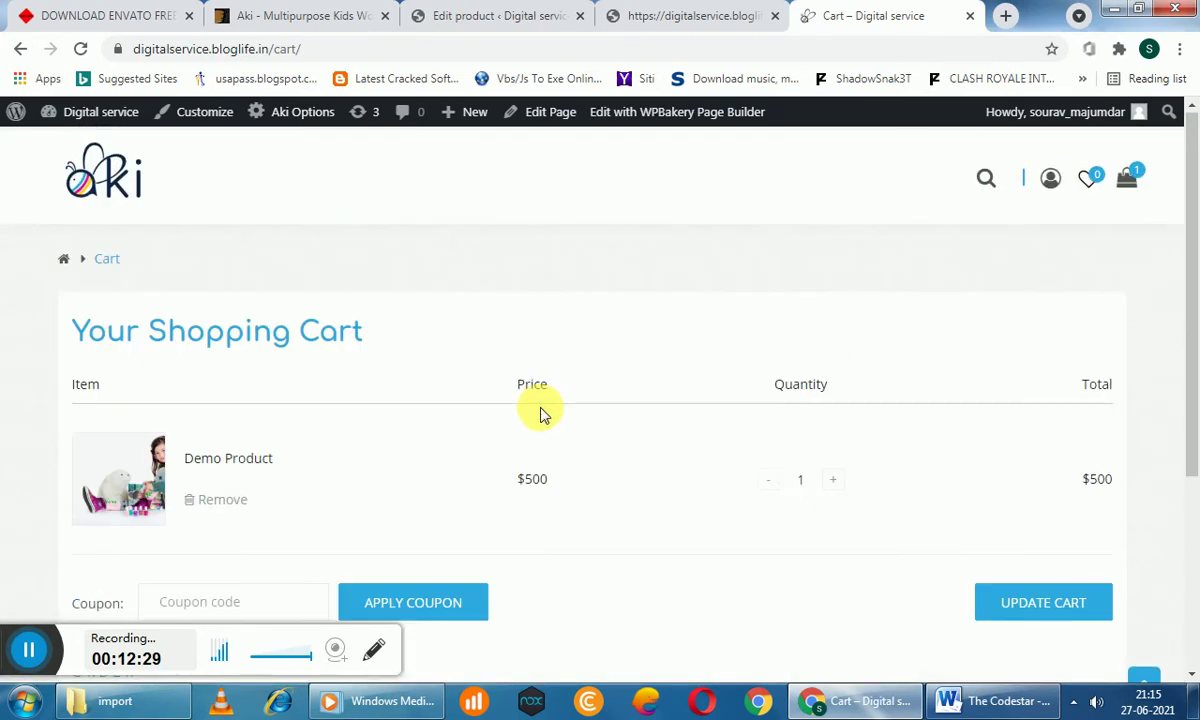
scroll(763, 429, down, 3)
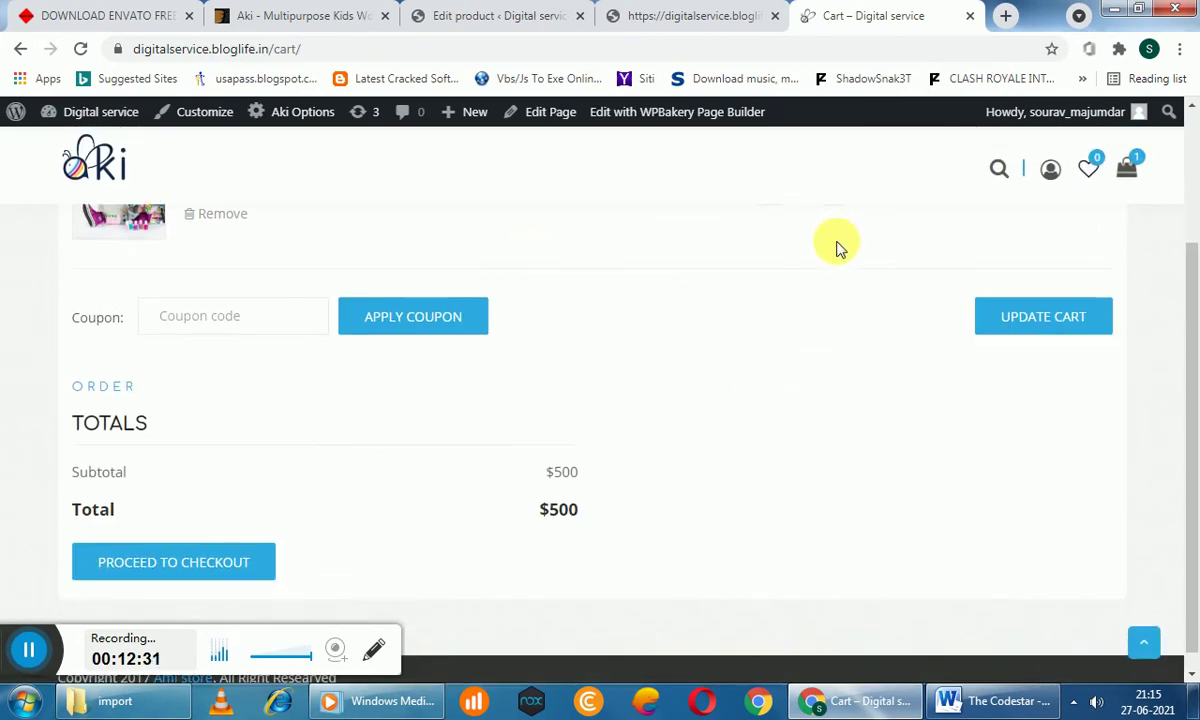
scroll(838, 249, up, 3)
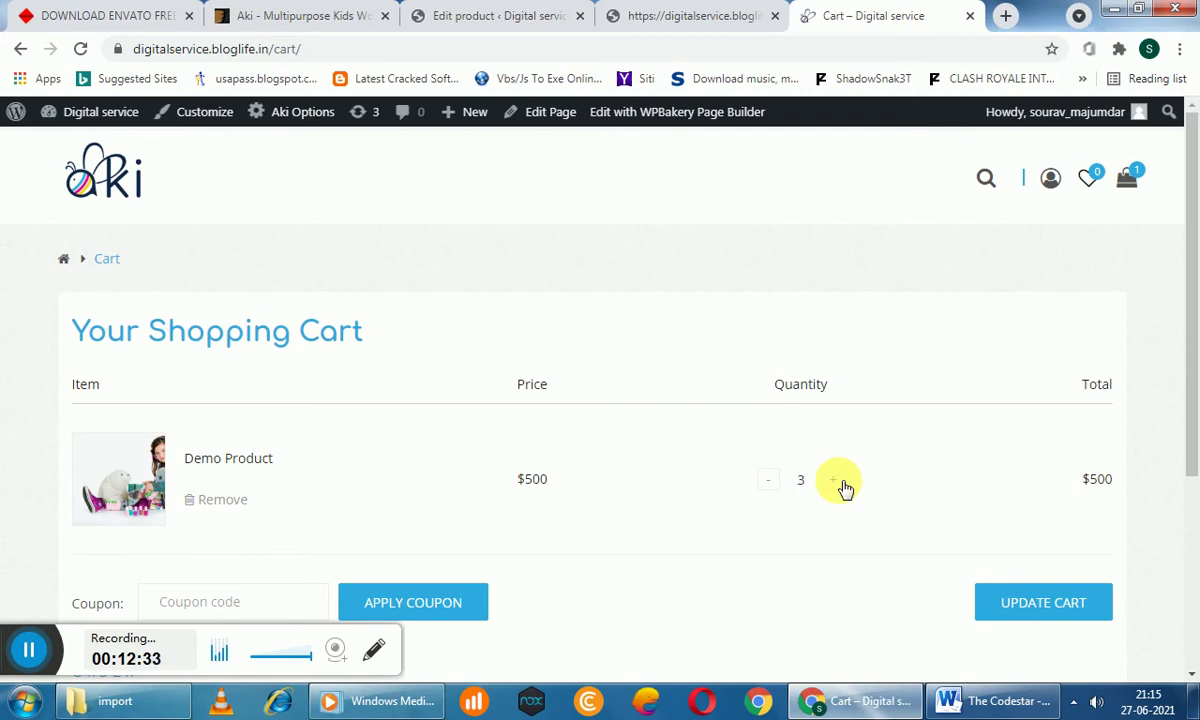
scroll(777, 505, down, 1)
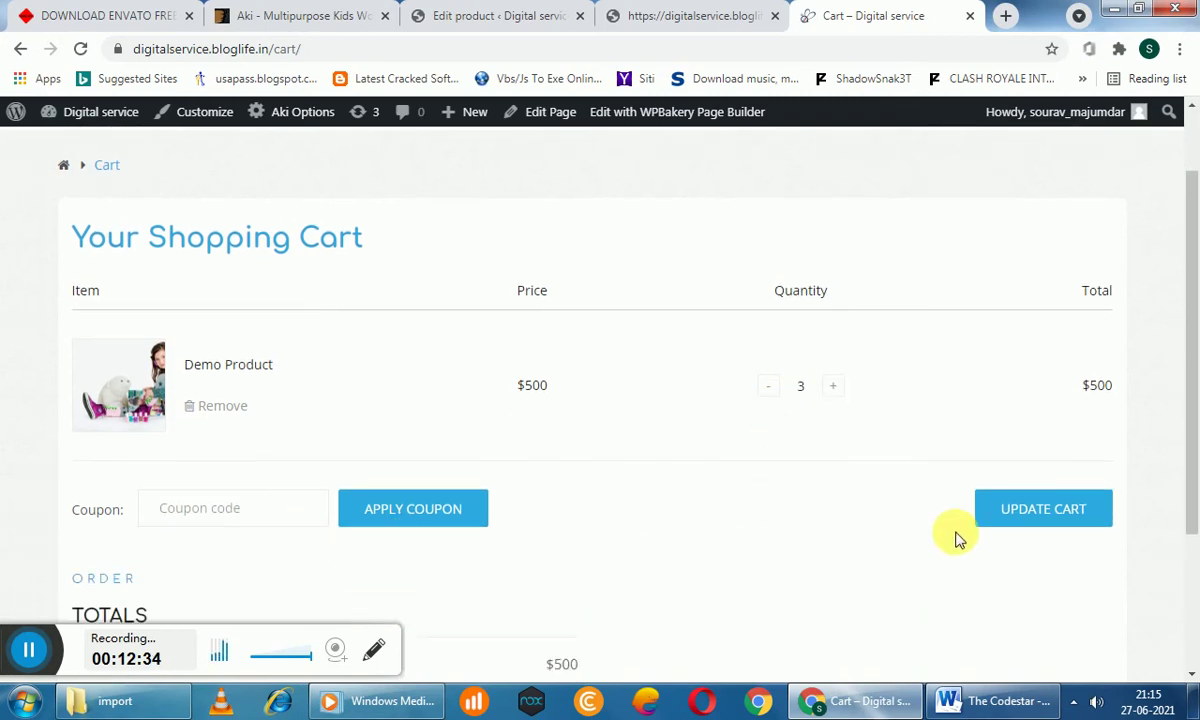
click(990, 512)
Proceed to checkout and review the billing detail fields and the order summary
scroll(815, 504, down, 2)
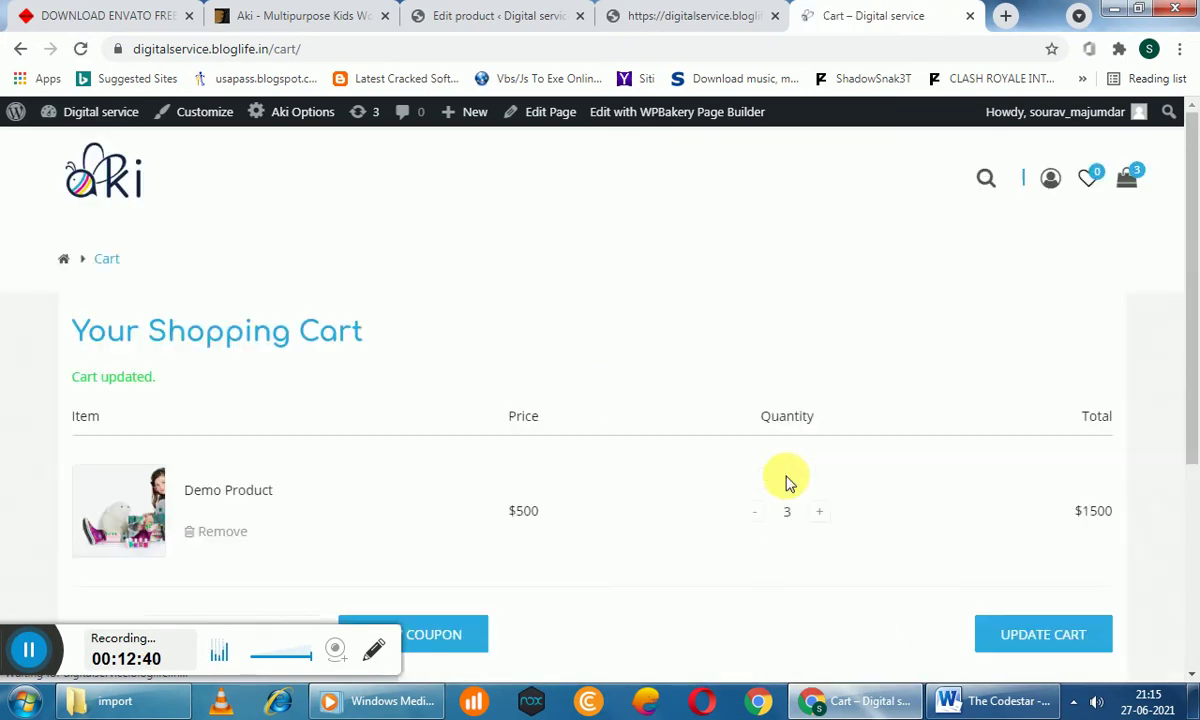
click(247, 548)
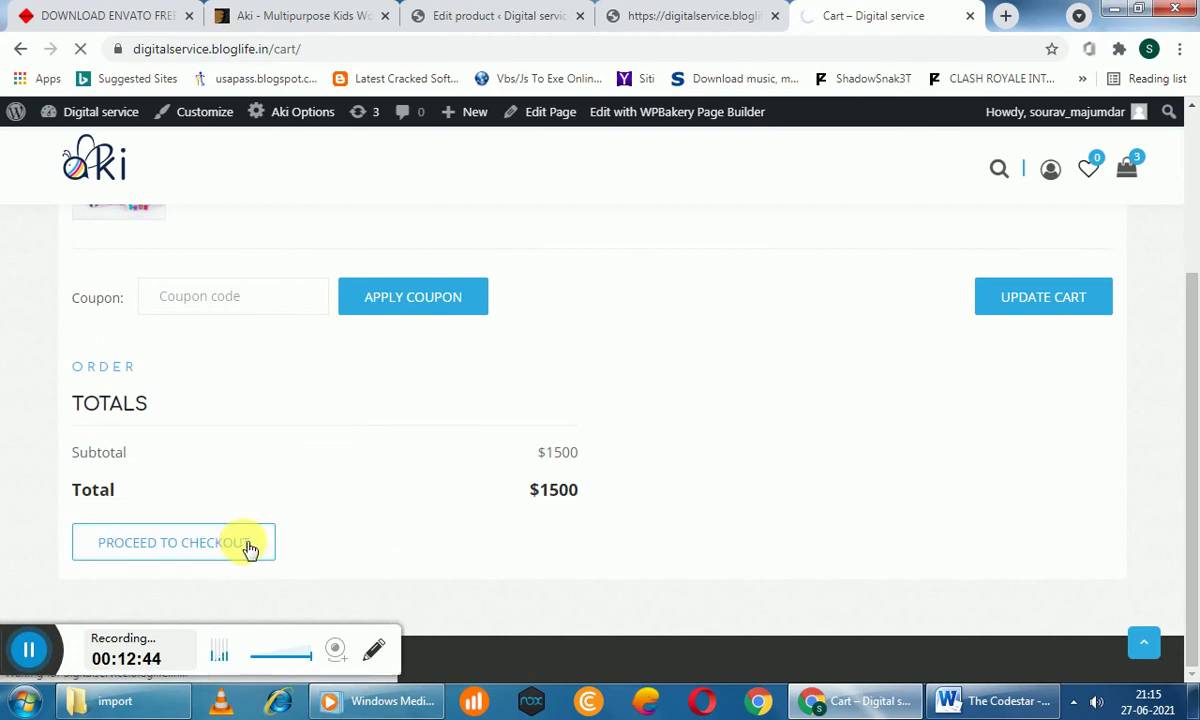
scroll(635, 461, down, 3)
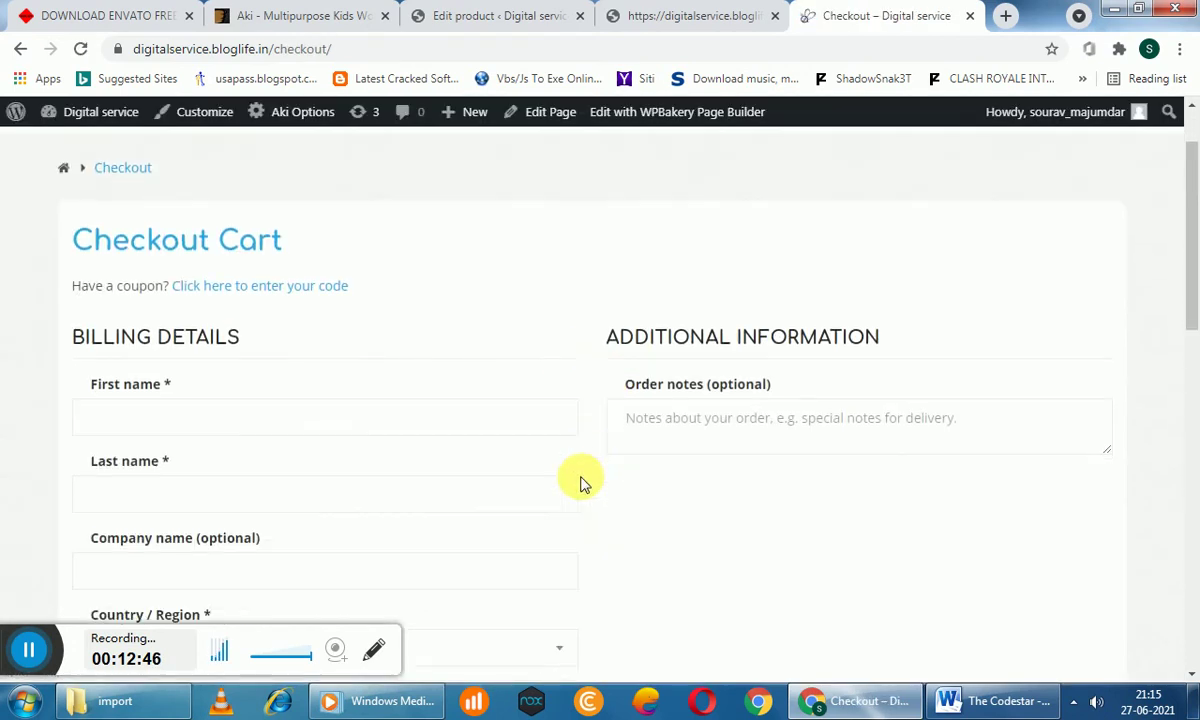
scroll(245, 376, down, 9)
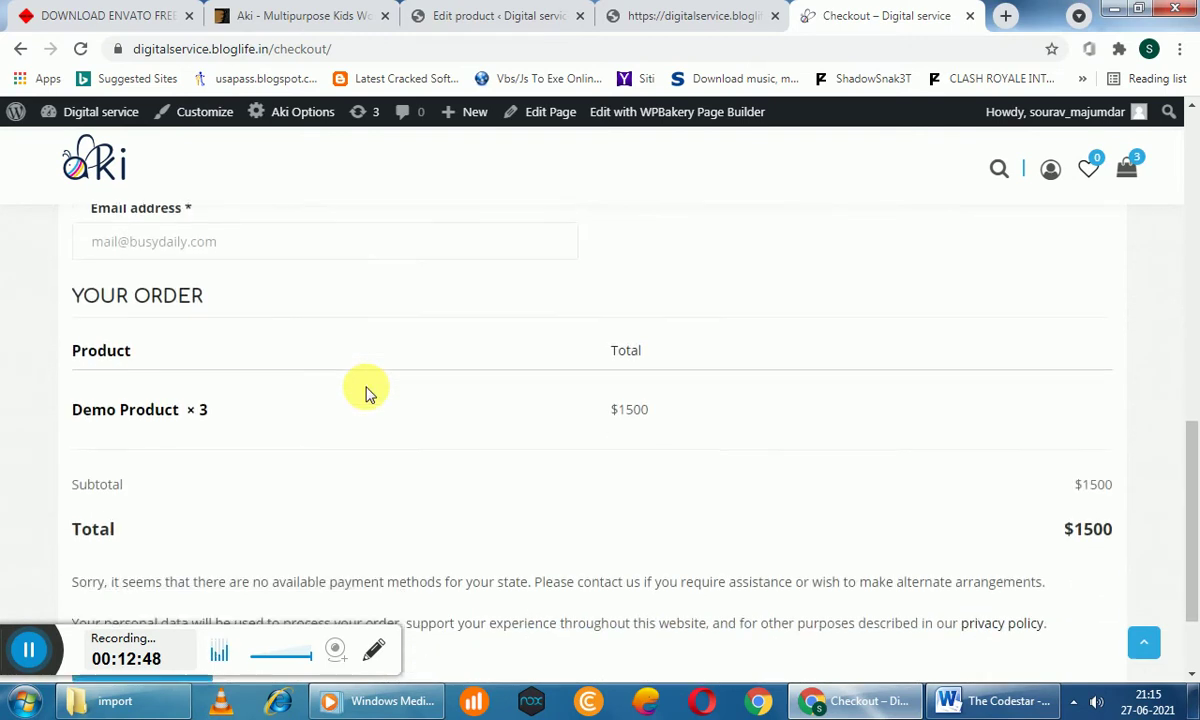
scroll(476, 400, up, 10)
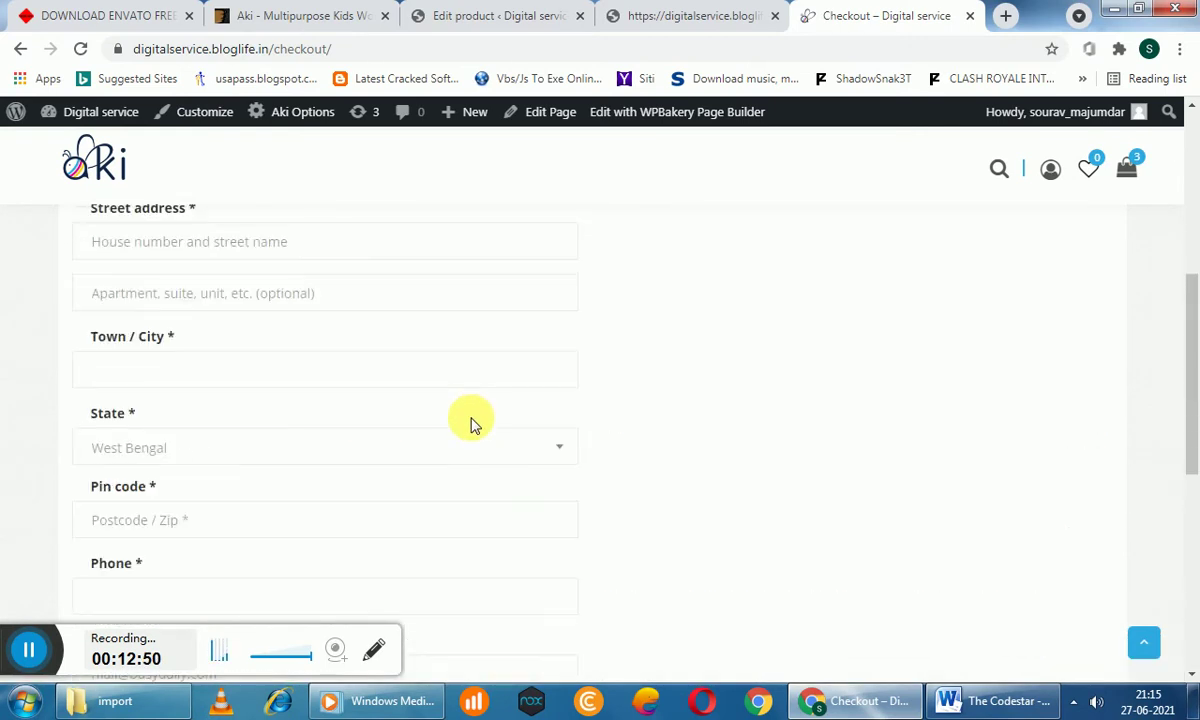
scroll(313, 388, down, 3)
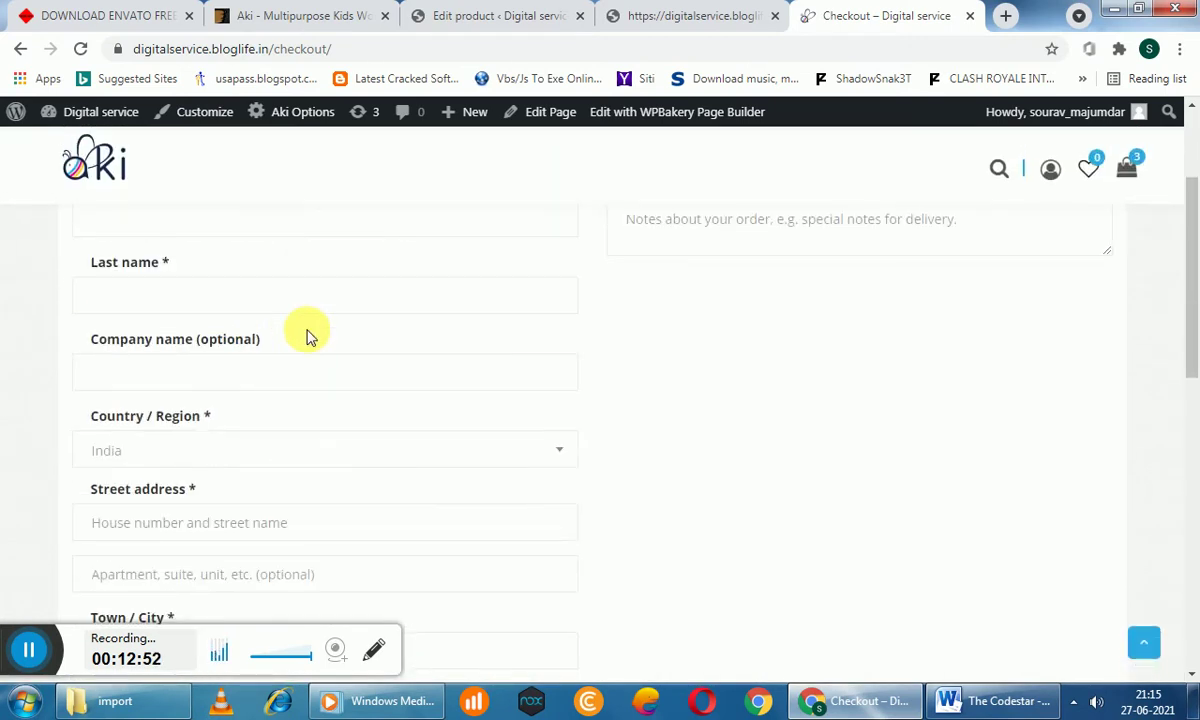
Enter the customer's first name and last name in the billing details
scroll(300, 350, up, 3)
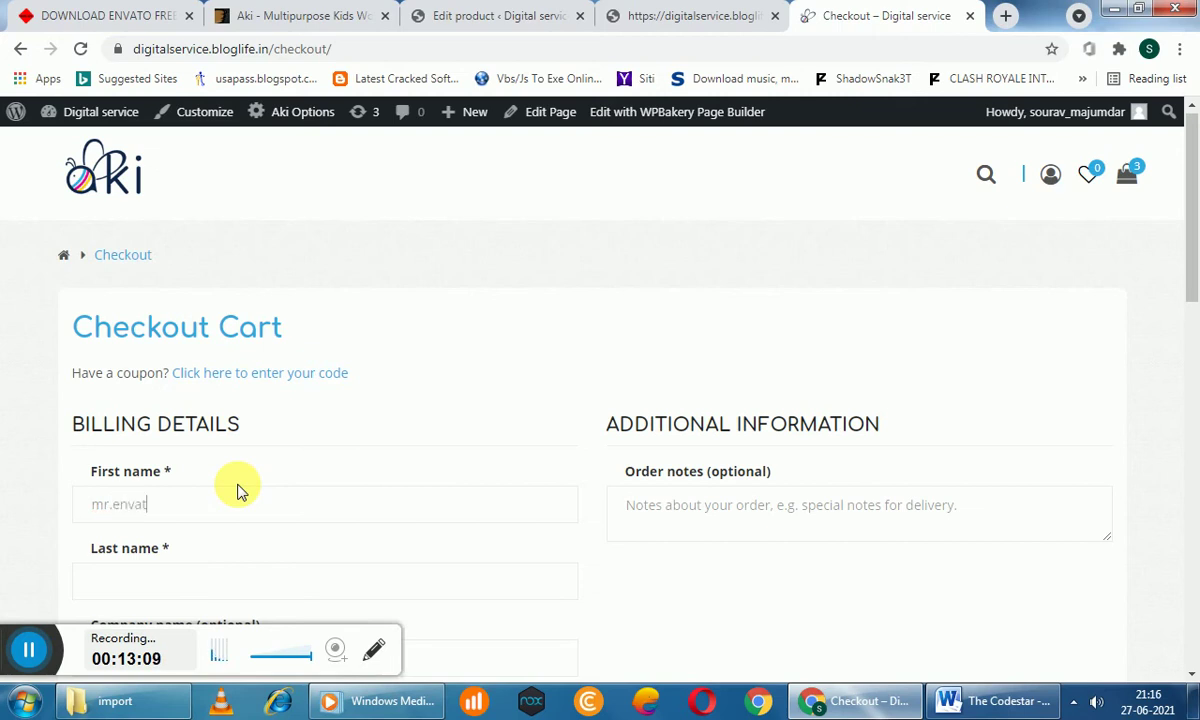
scroll(200, 475, down, 1)
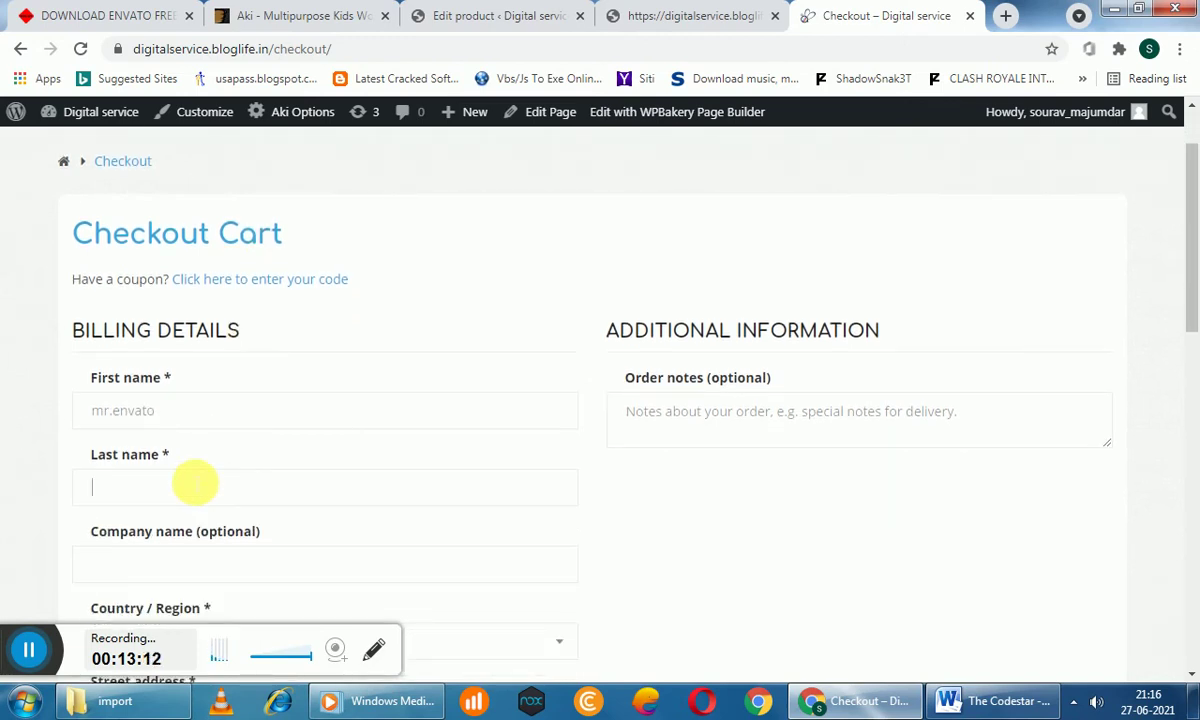
text(eme)
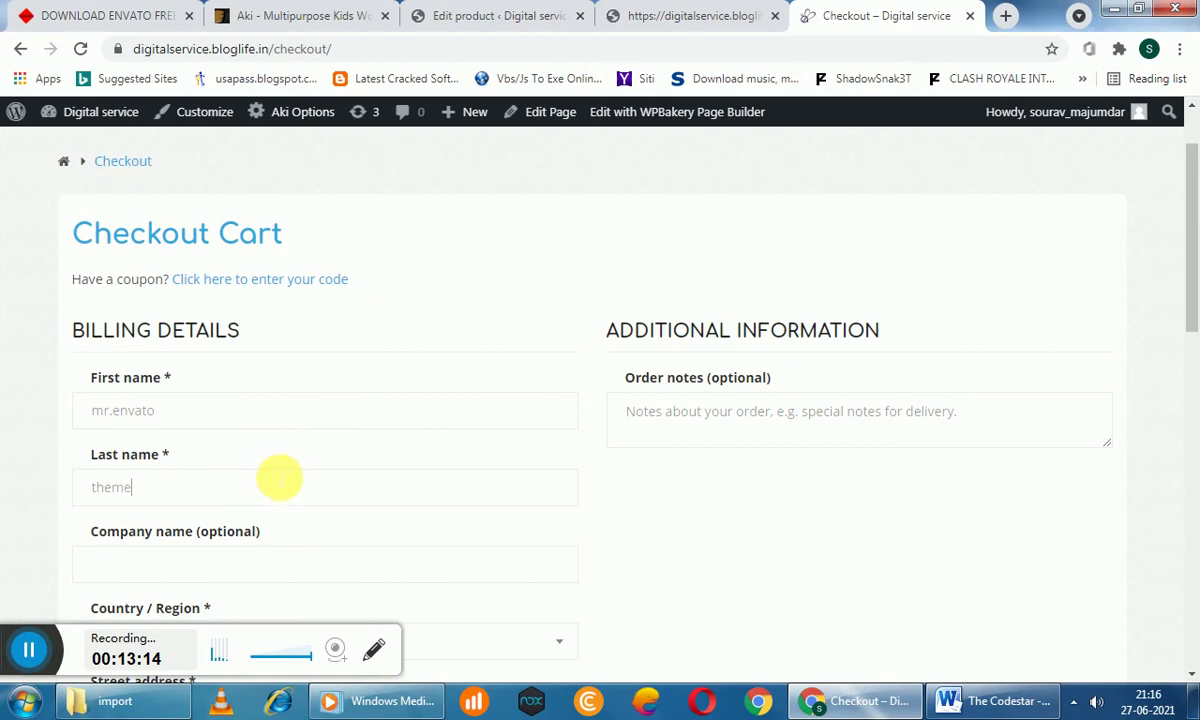
Choose Indonesia as the billing country
scroll(190, 352, down, 3)
click(193, 358)
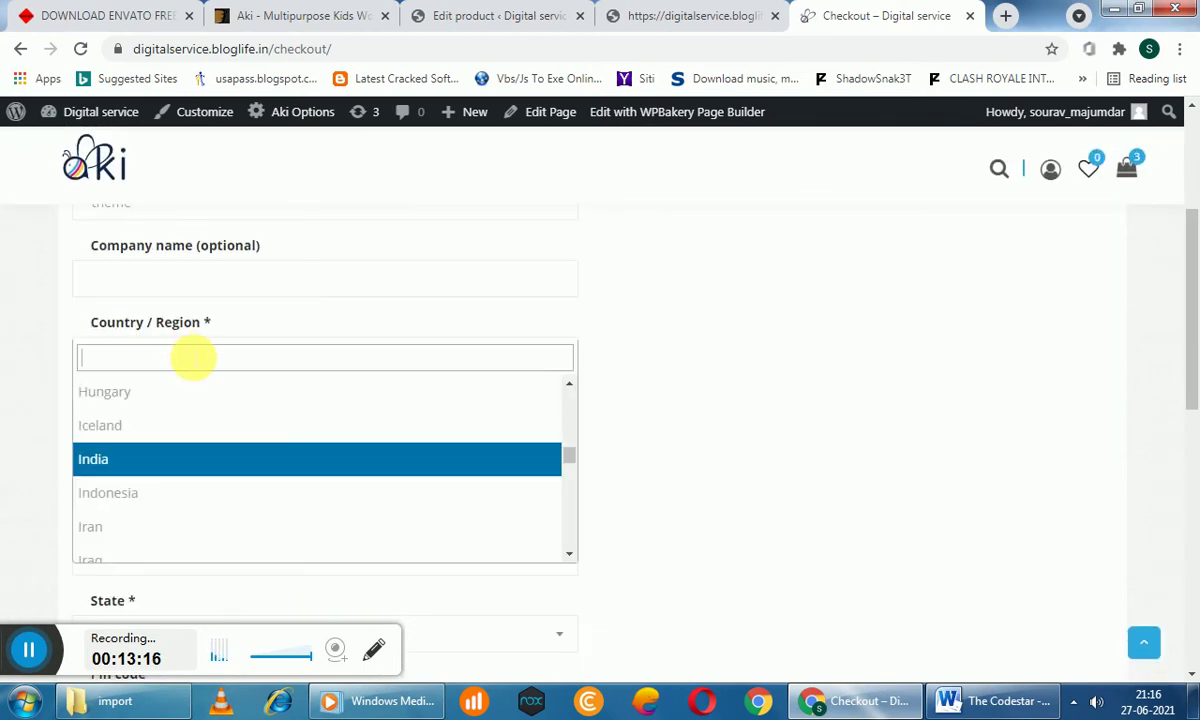
click(170, 492)
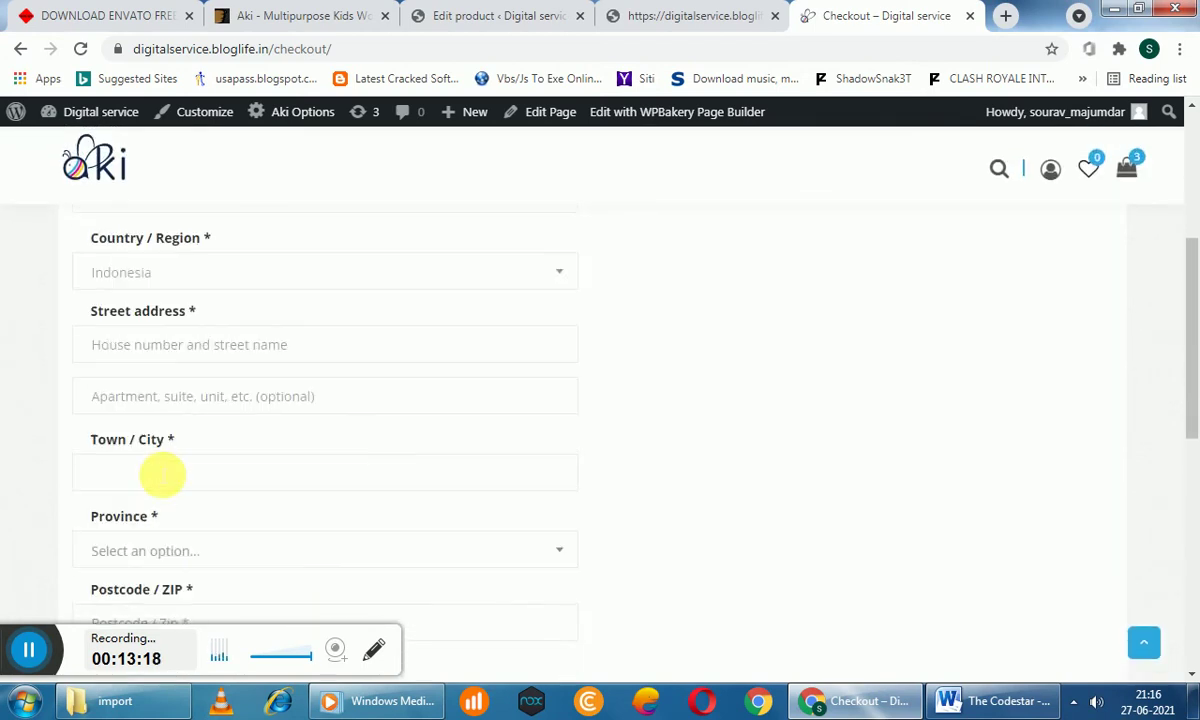
Fill in the billing address from the saved address suggestion and enter the customer's phone number
scroll(185, 400, down, 1)
click(205, 243)
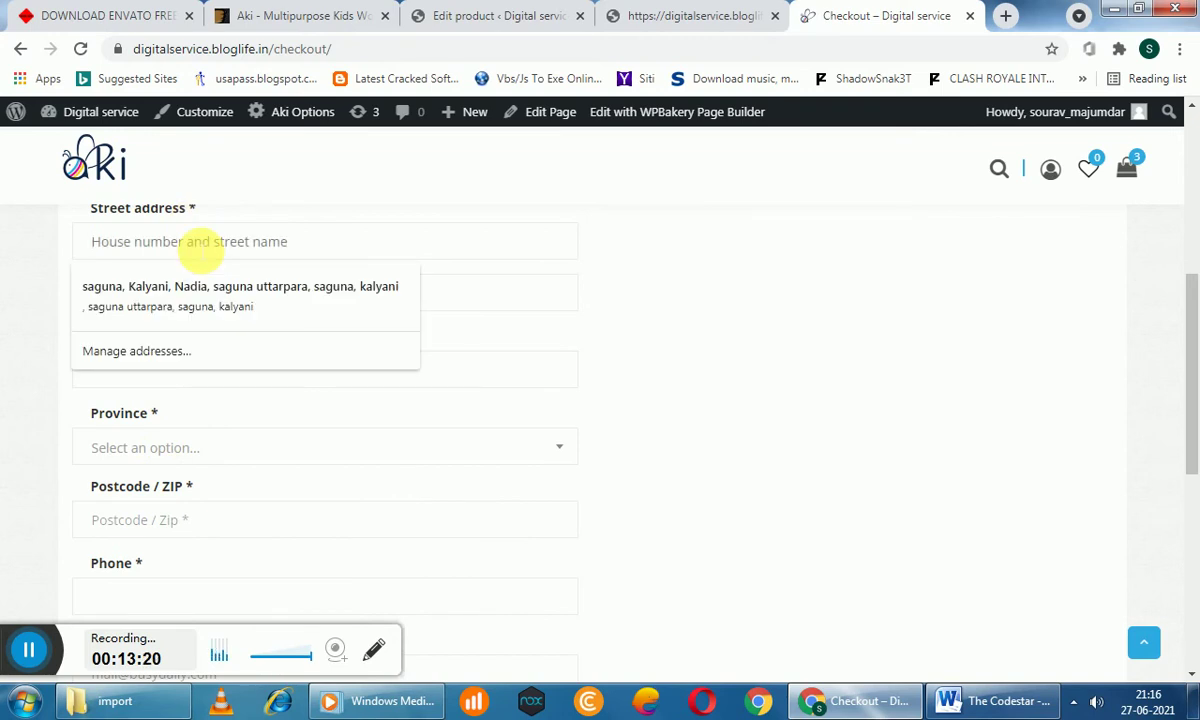
click(212, 312)
scroll(265, 404, down, 3)
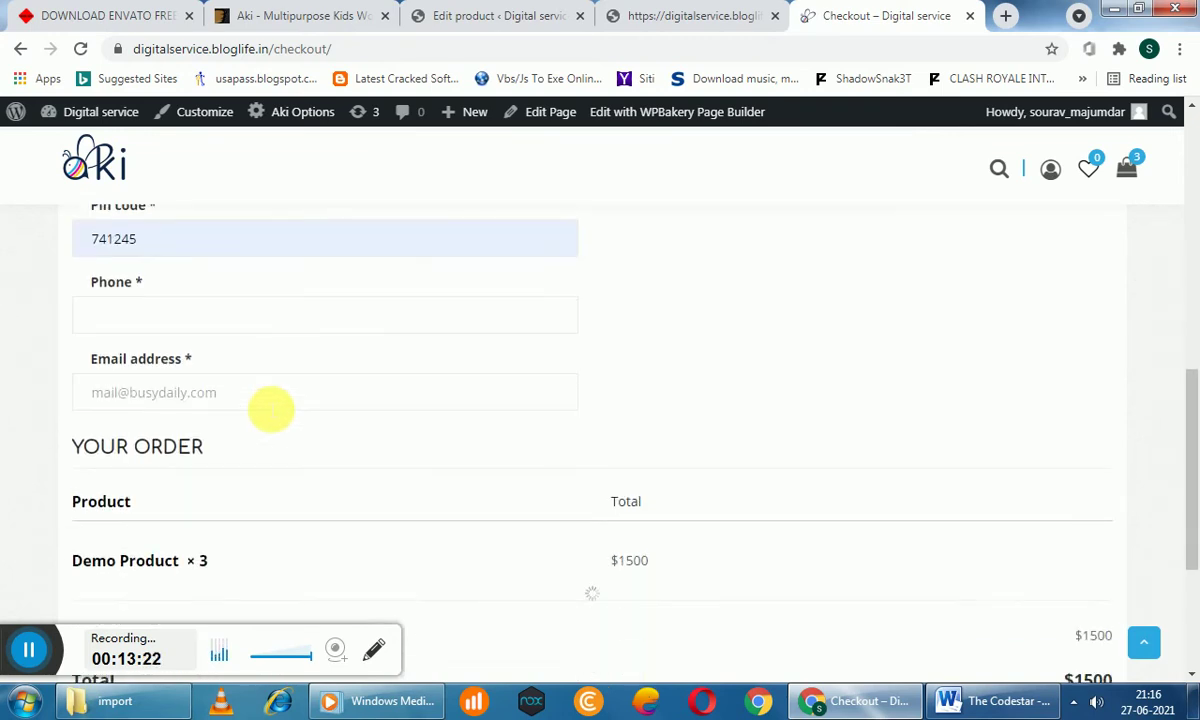
click(238, 305)
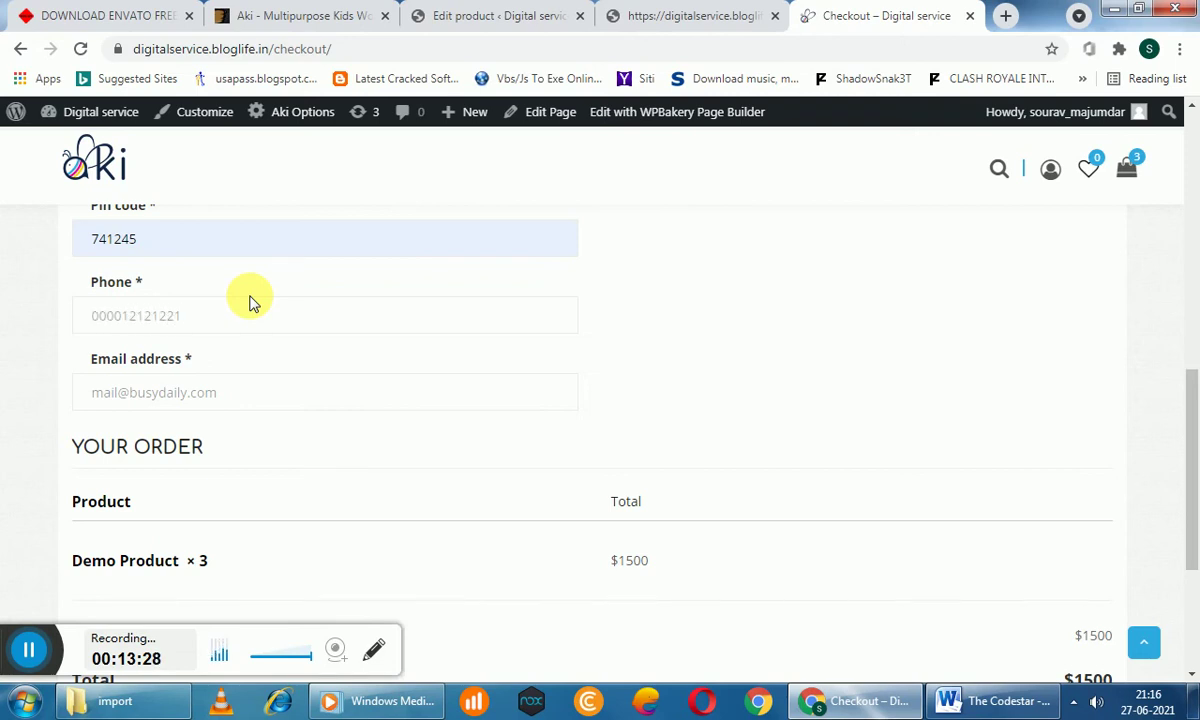
Try to place the order for the three Demo Products and read the notice above the billing details
scroll(196, 327, down, 2)
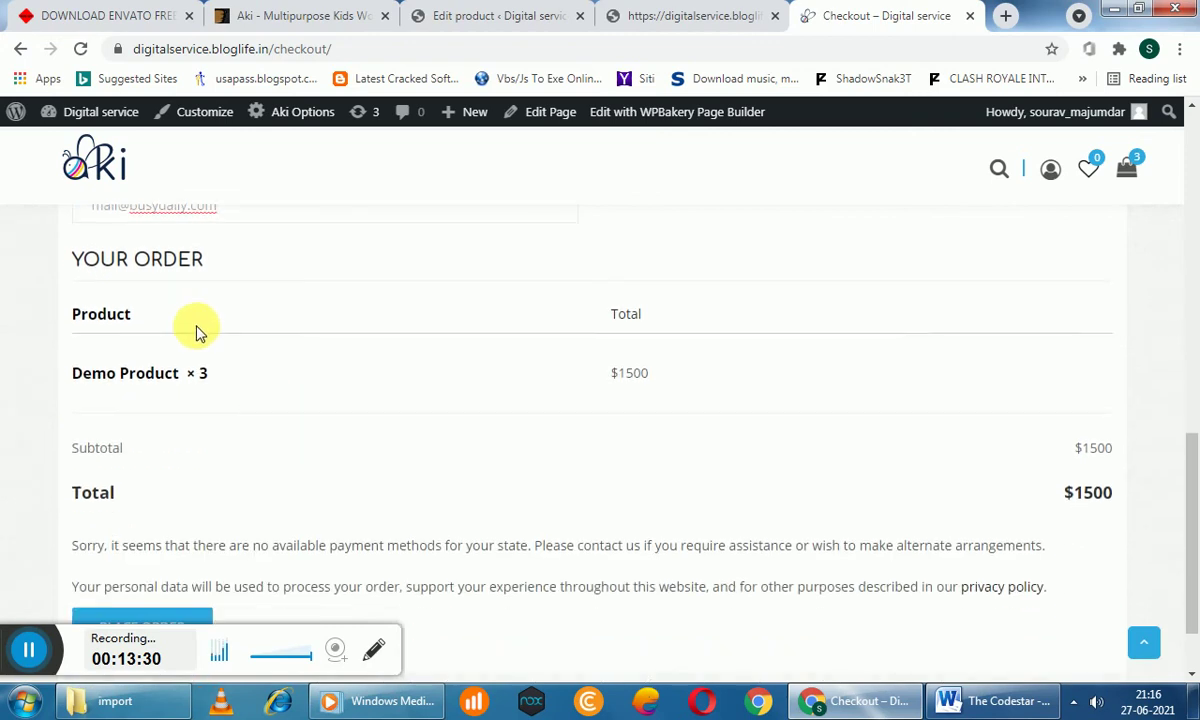
scroll(230, 423, down, 1)
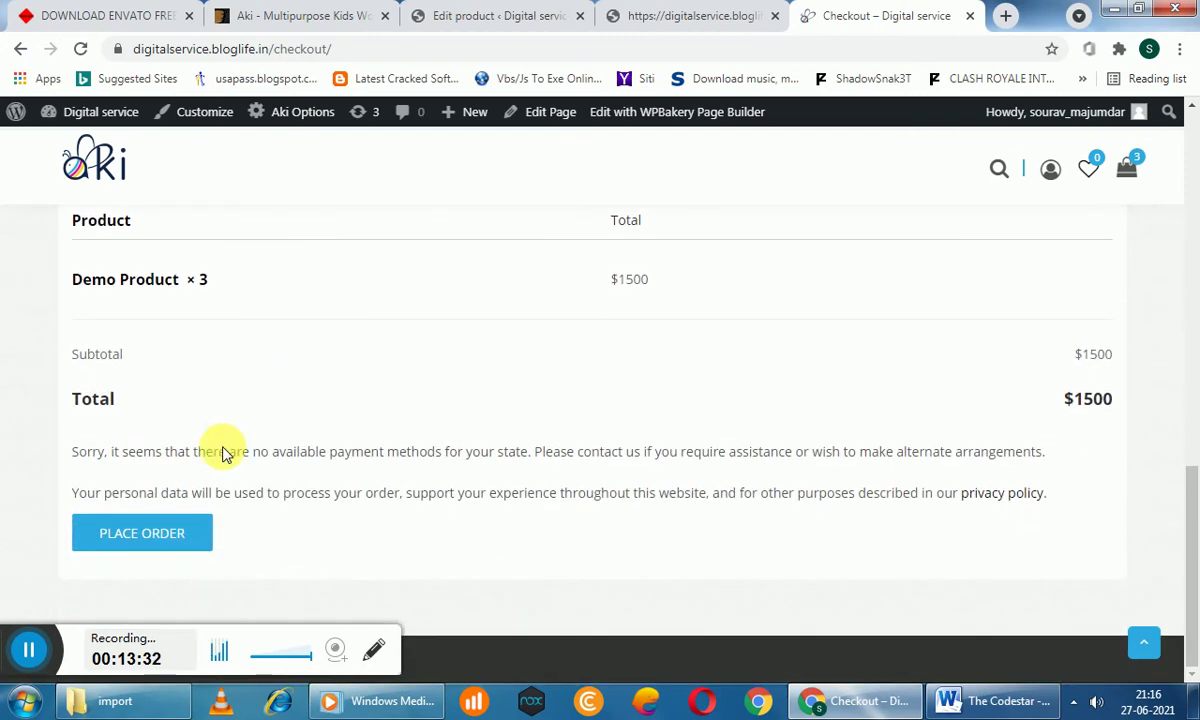
click(168, 531)
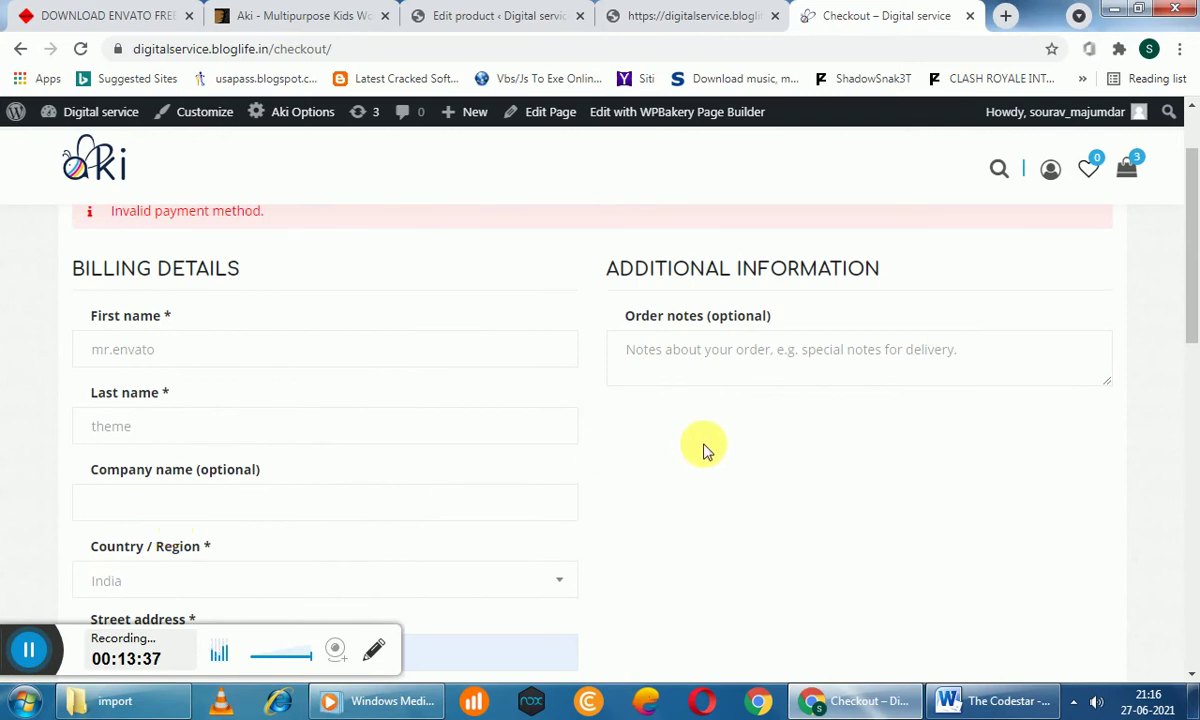
scroll(418, 366, up, 2)
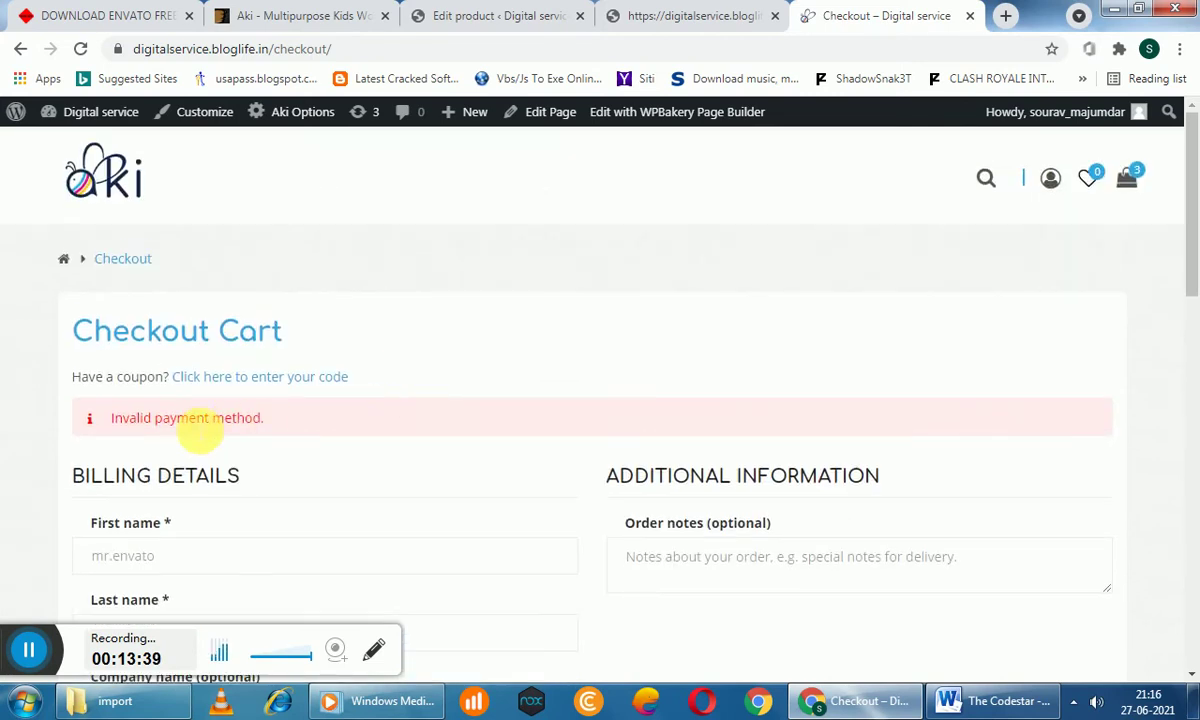
drag(113, 418, 281, 423)
click(321, 241)
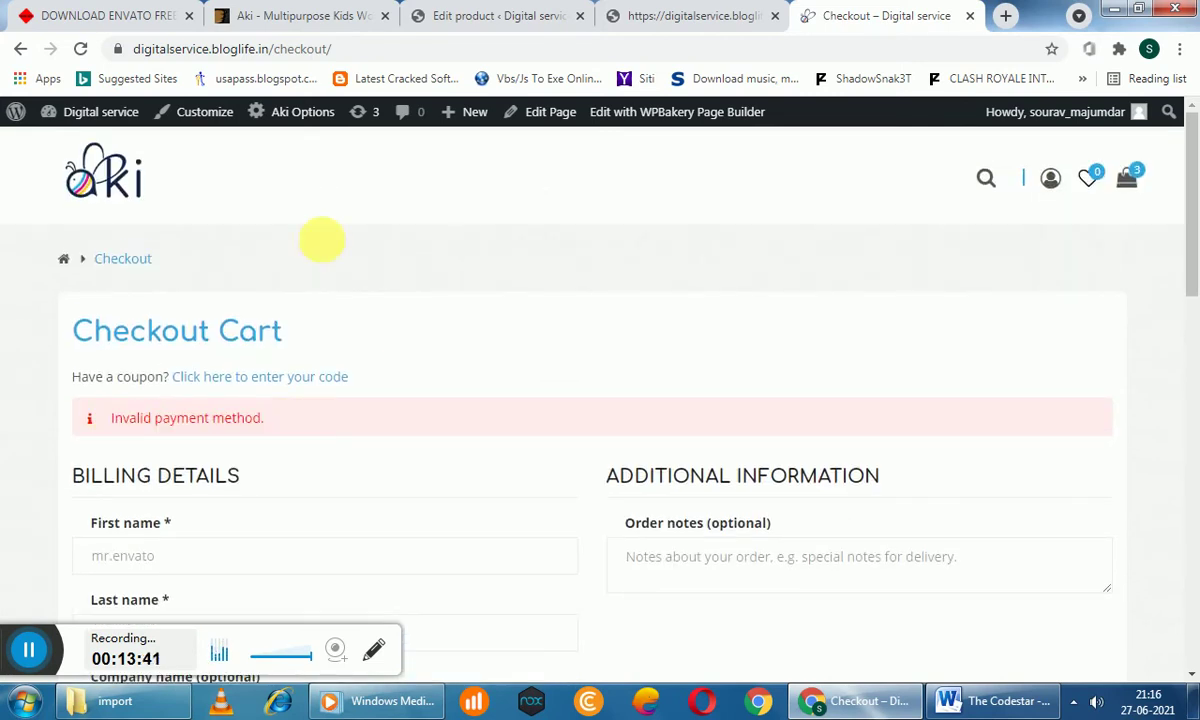
Go to the site's admin area and open the payment methods in the WooCommerce settings
click(657, 14)
click(275, 425)
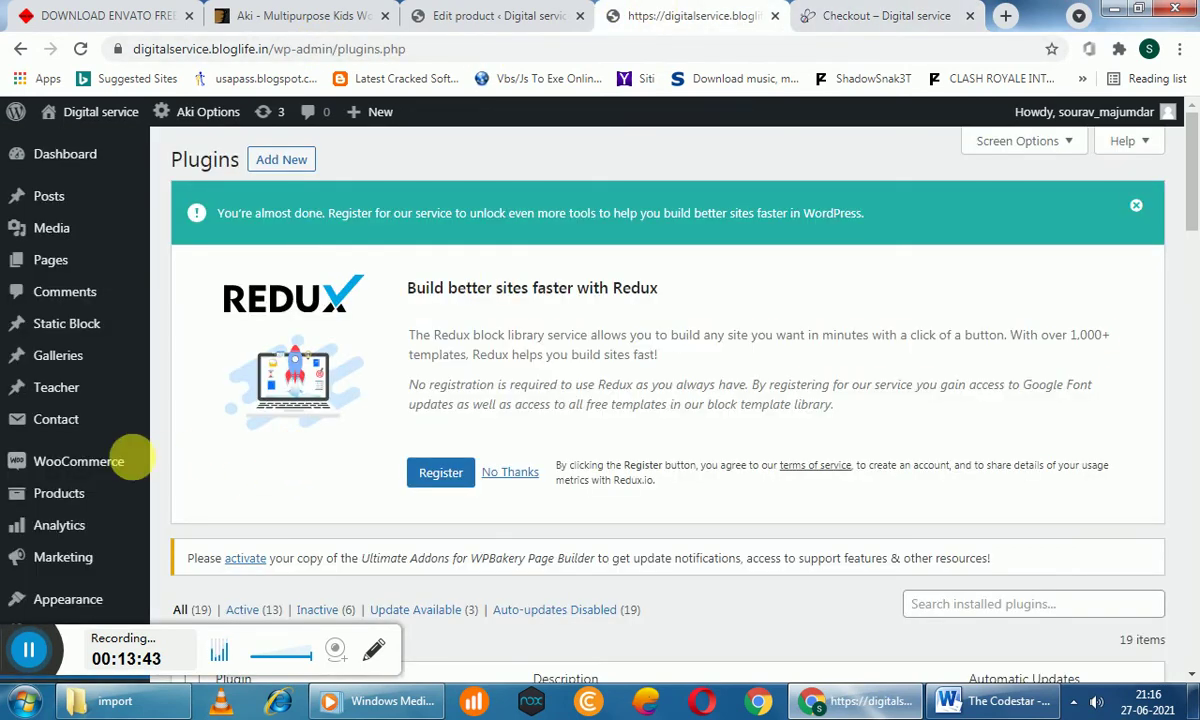
mouse_move(102, 460)
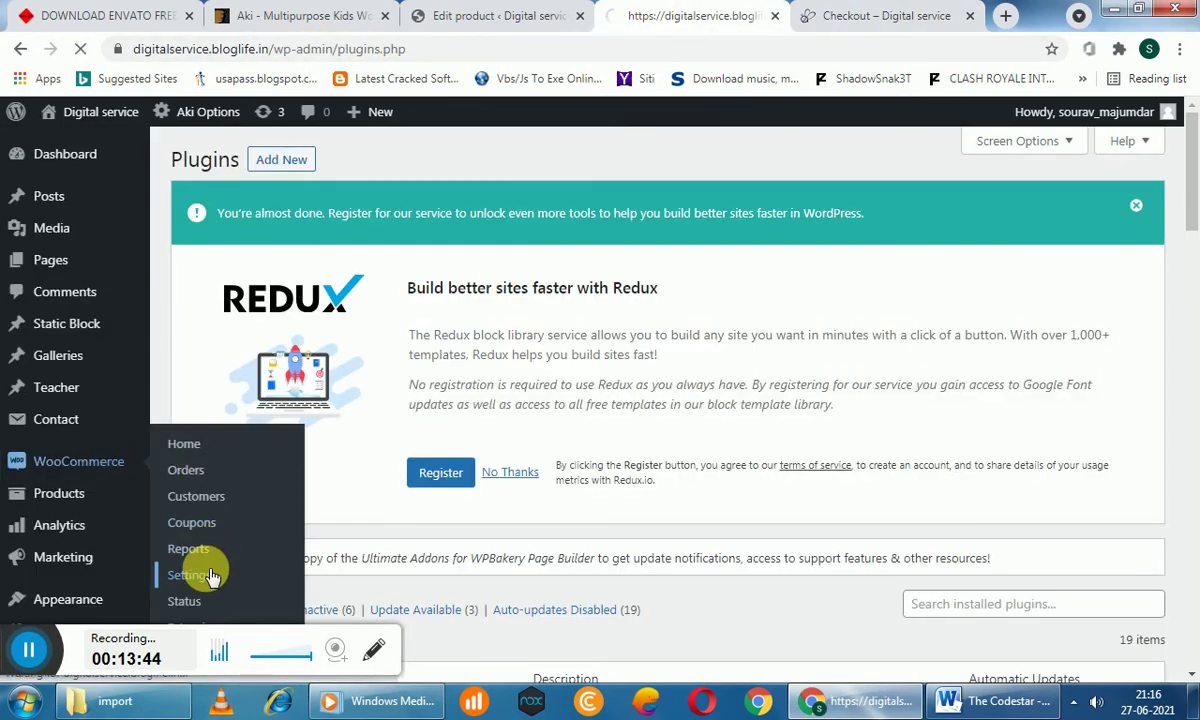
click(840, 15)
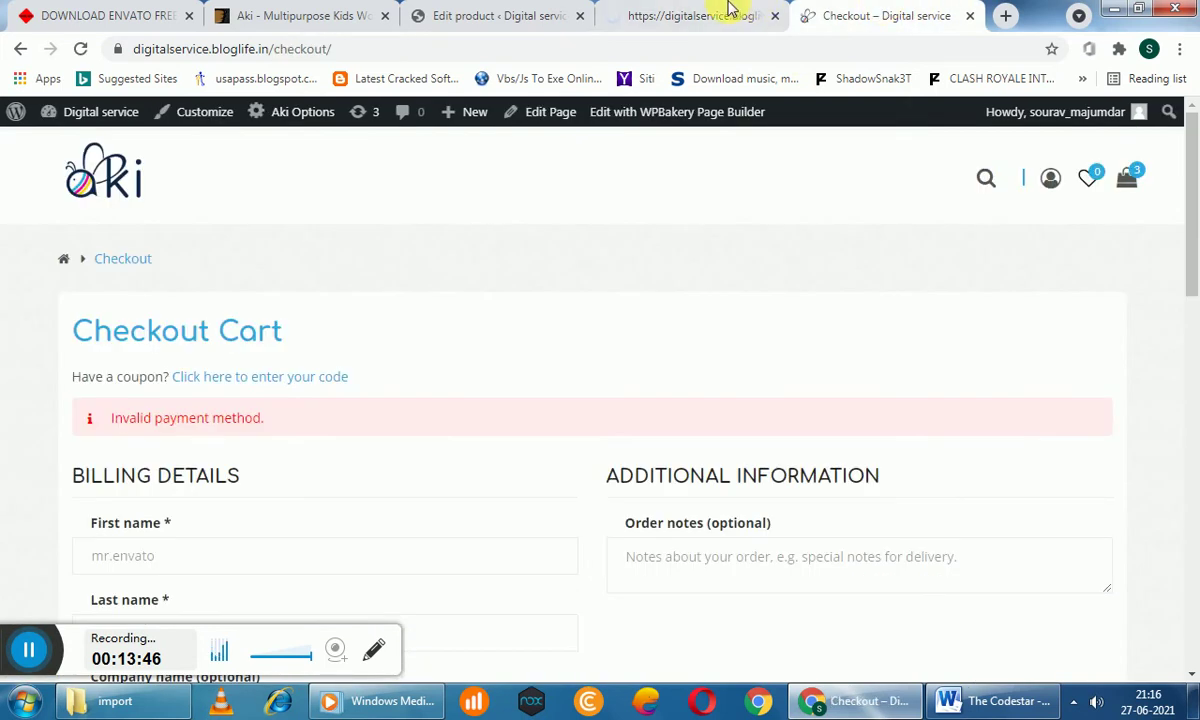
click(729, 15)
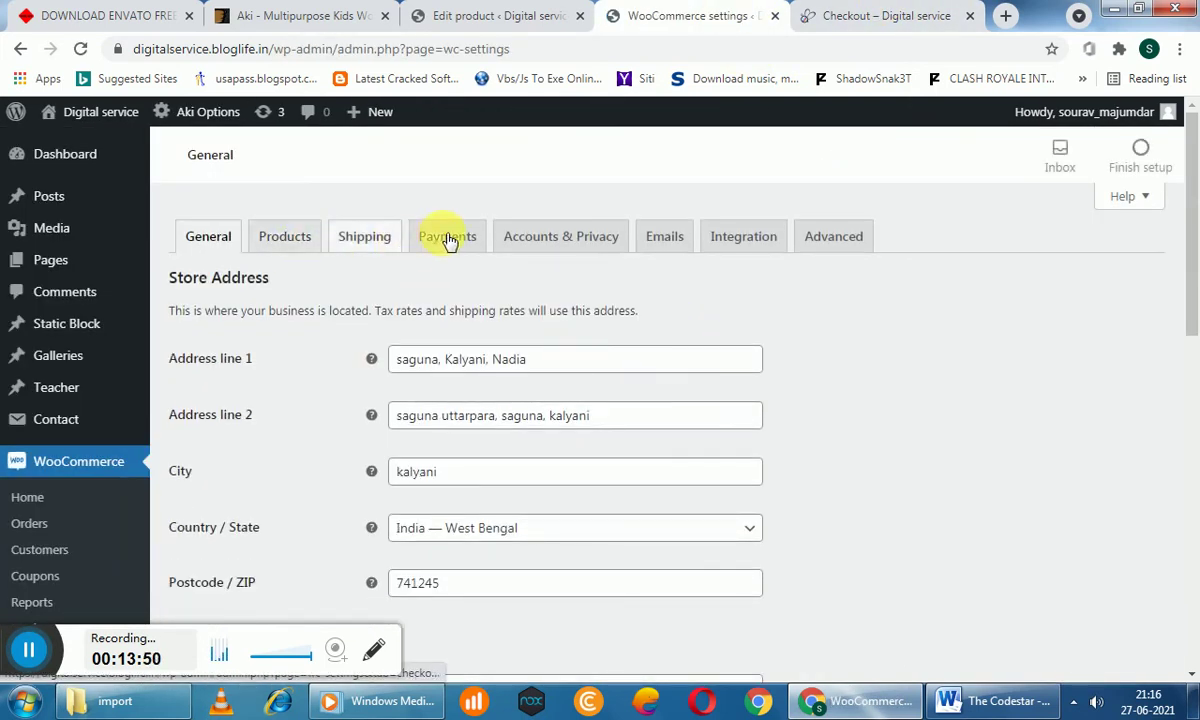
scroll(790, 335, down, 12)
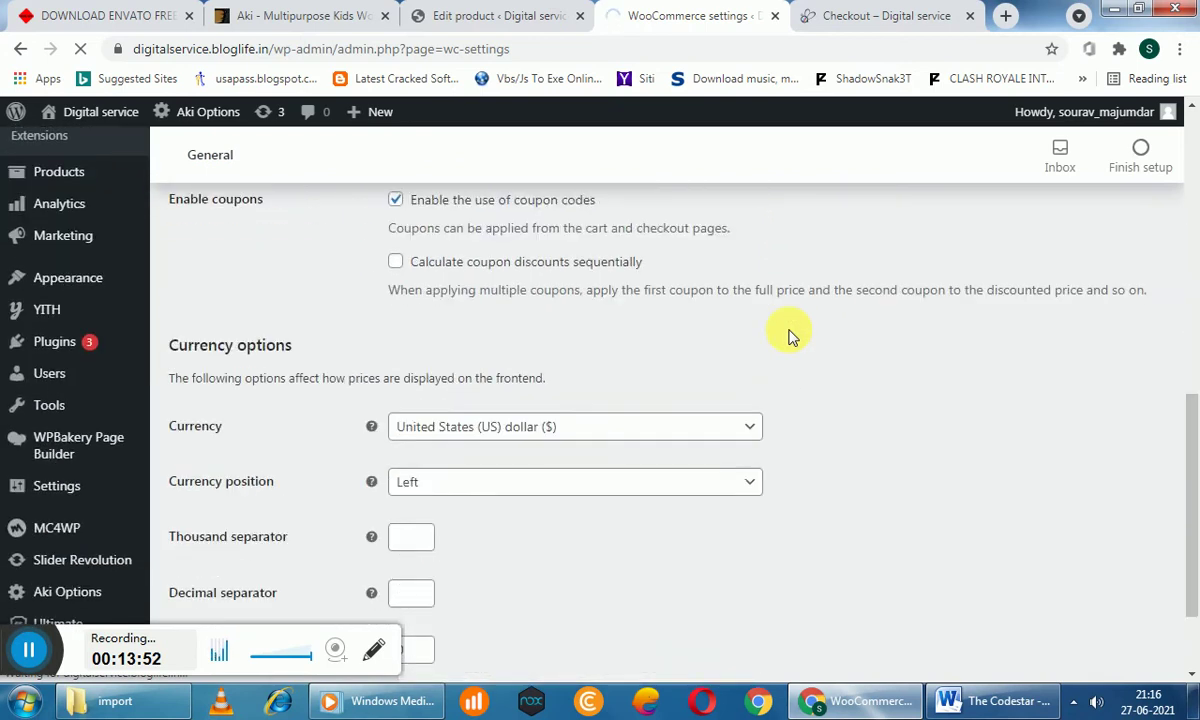
scroll(790, 335, up, 12)
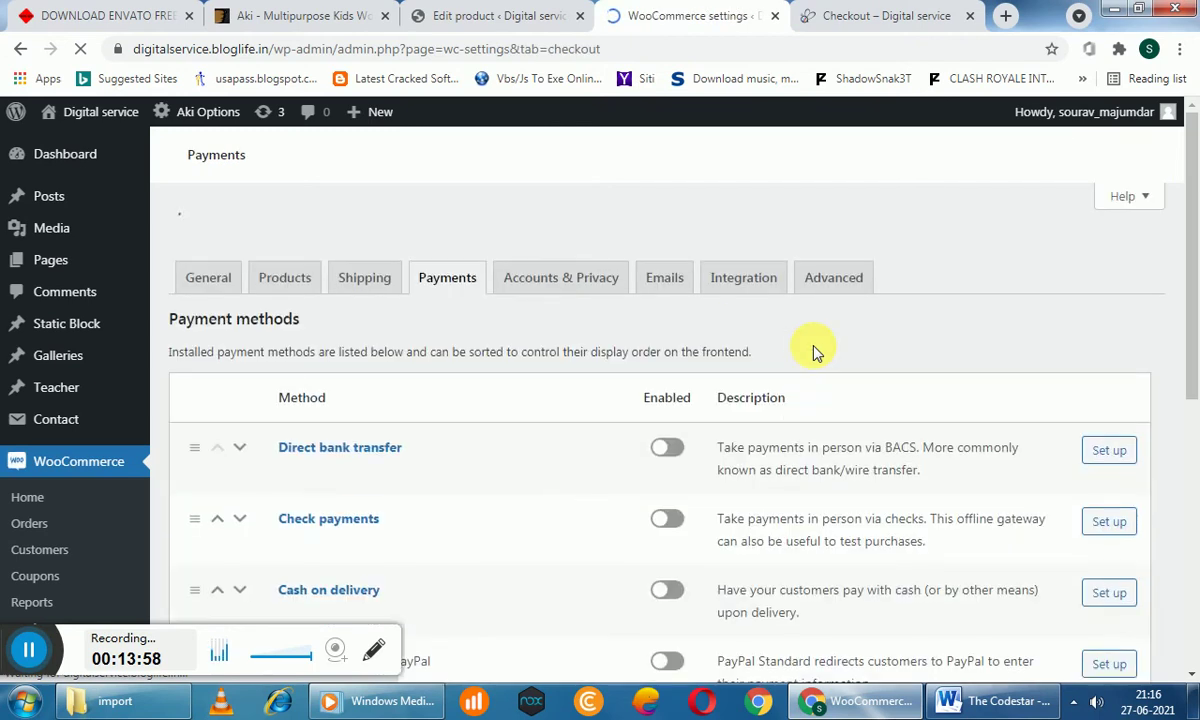
Enable Cash on delivery as a payment method and save the payment settings
scroll(611, 395, down, 2)
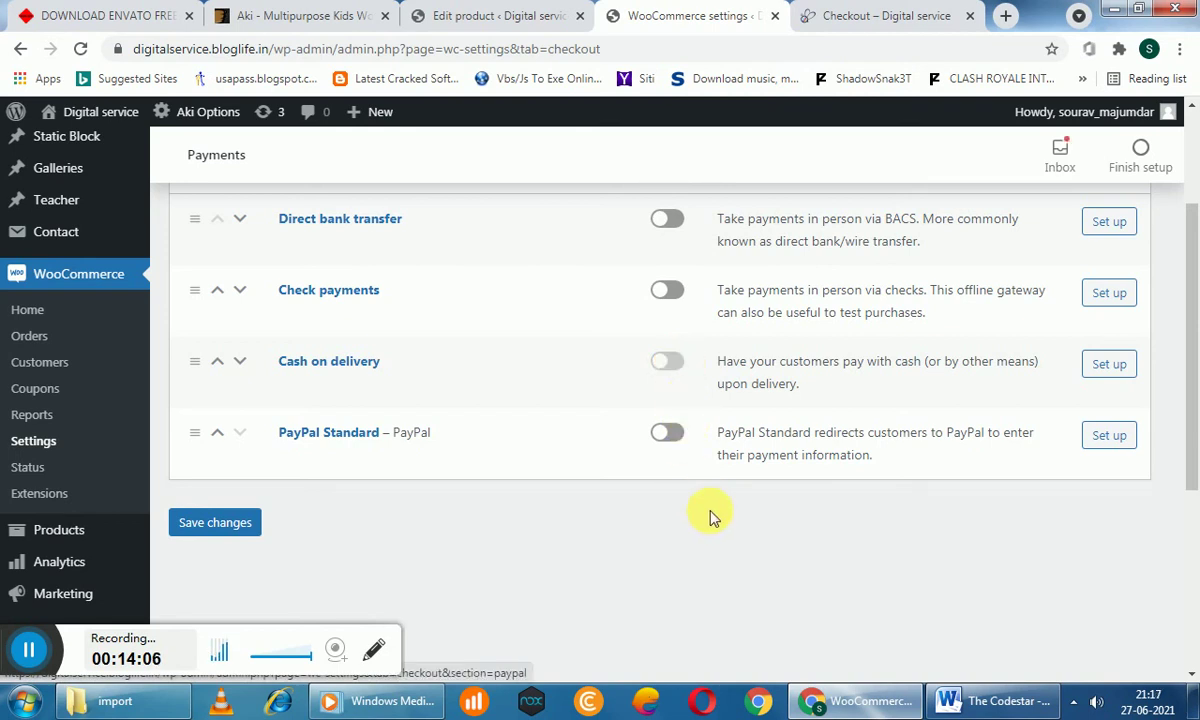
scroll(767, 475, down, 3)
click(234, 248)
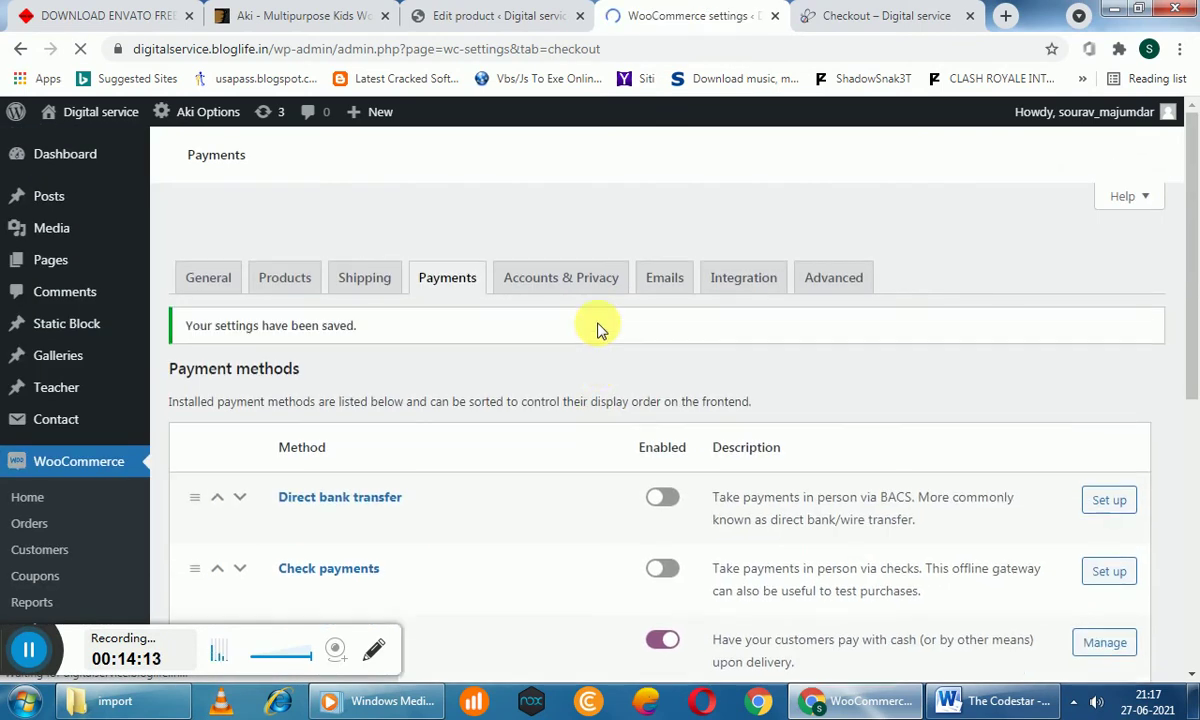
Return to the checkout page, try to place the order again, and reload the page
click(860, 12)
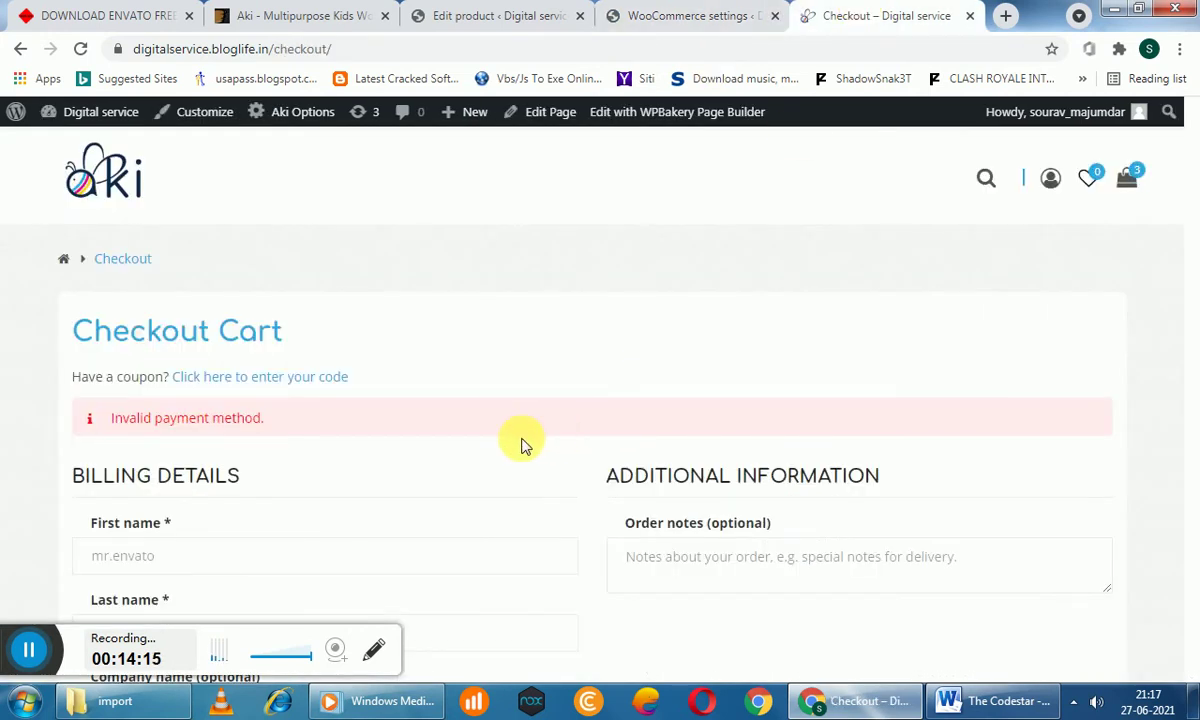
scroll(527, 443, down, 6)
scroll(505, 450, down, 10)
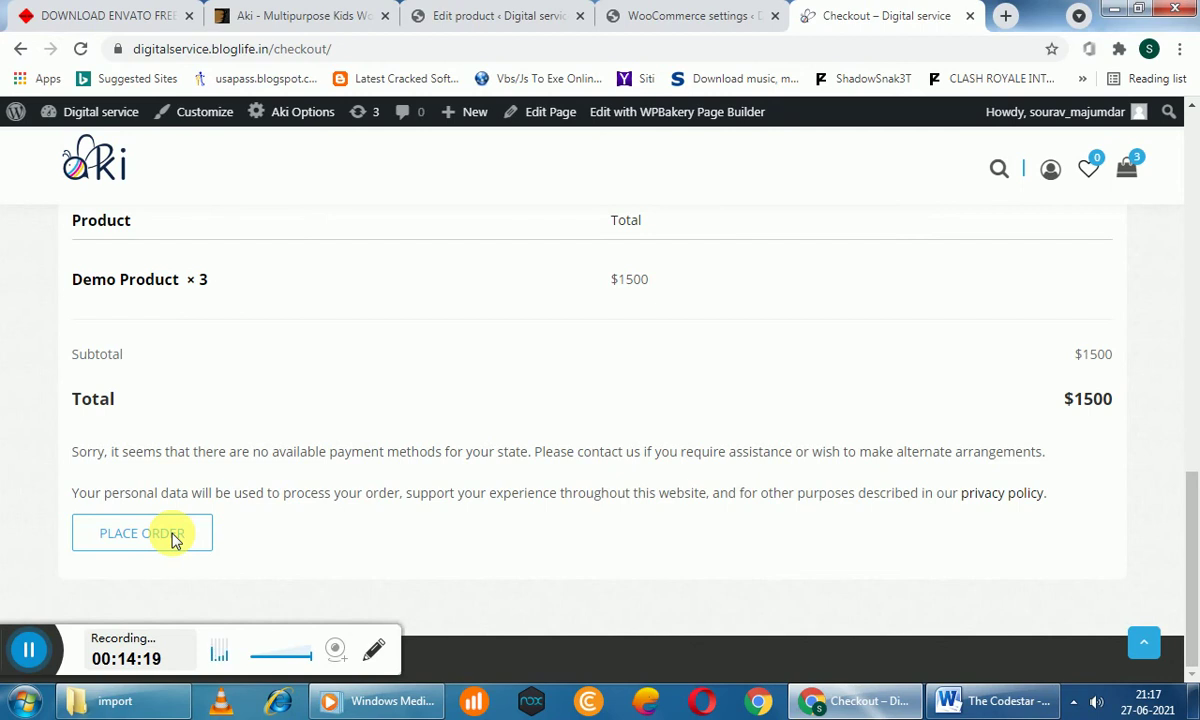
click(175, 537)
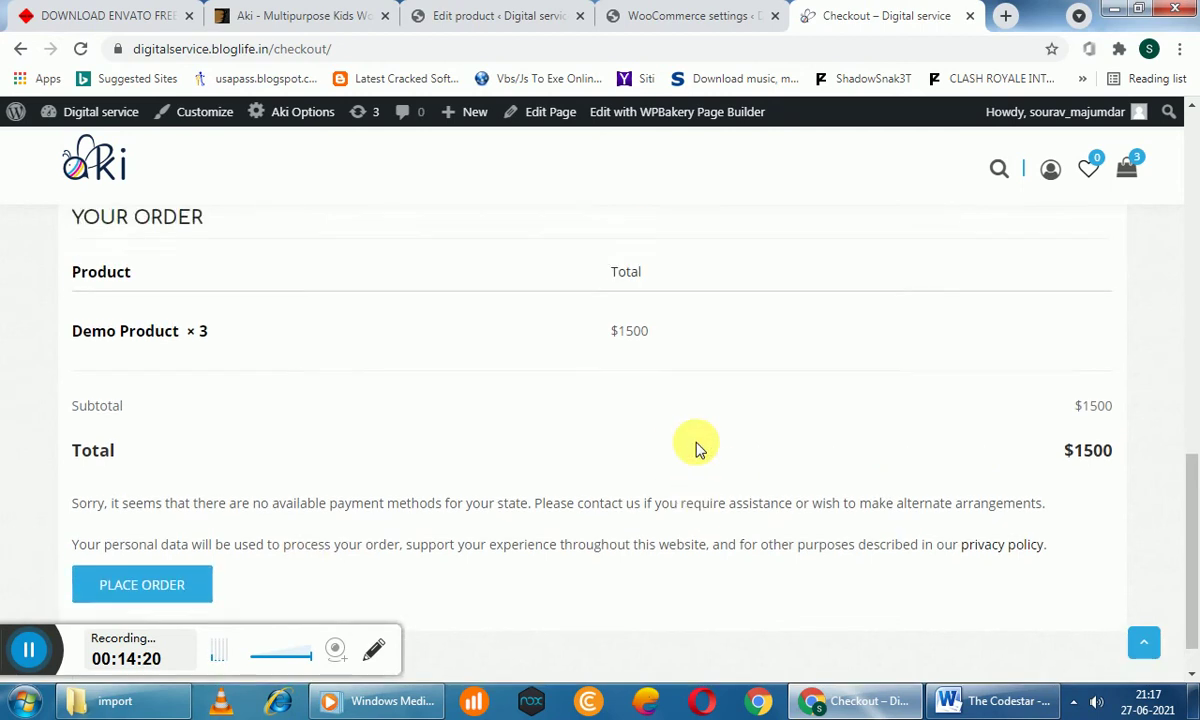
click(76, 42)
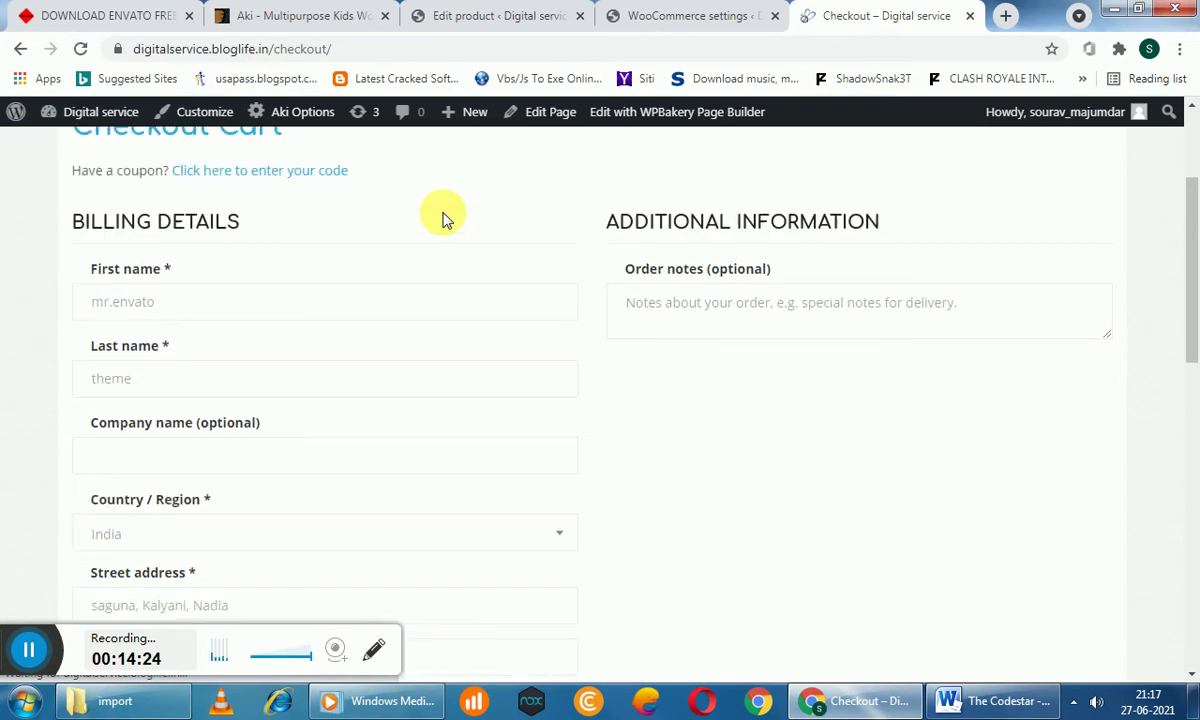
Check the billing details and order summary on the checkout page and place the order with Cash on delivery
scroll(740, 424, up, 3)
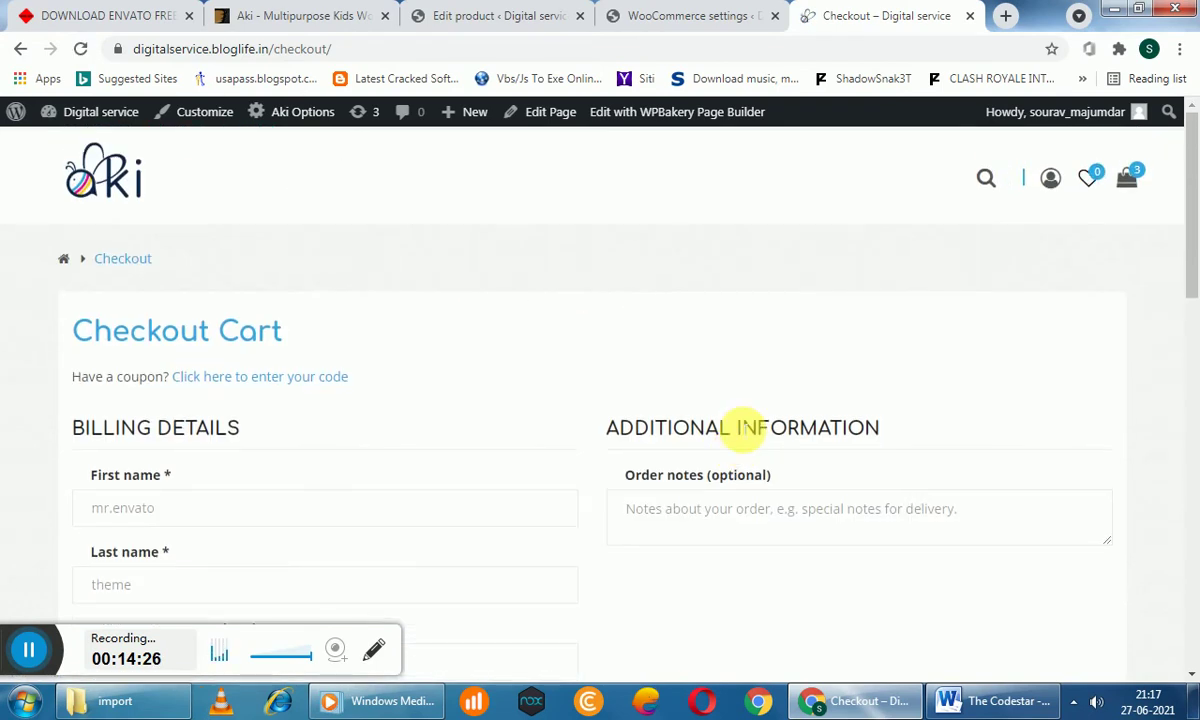
scroll(771, 437, down, 15)
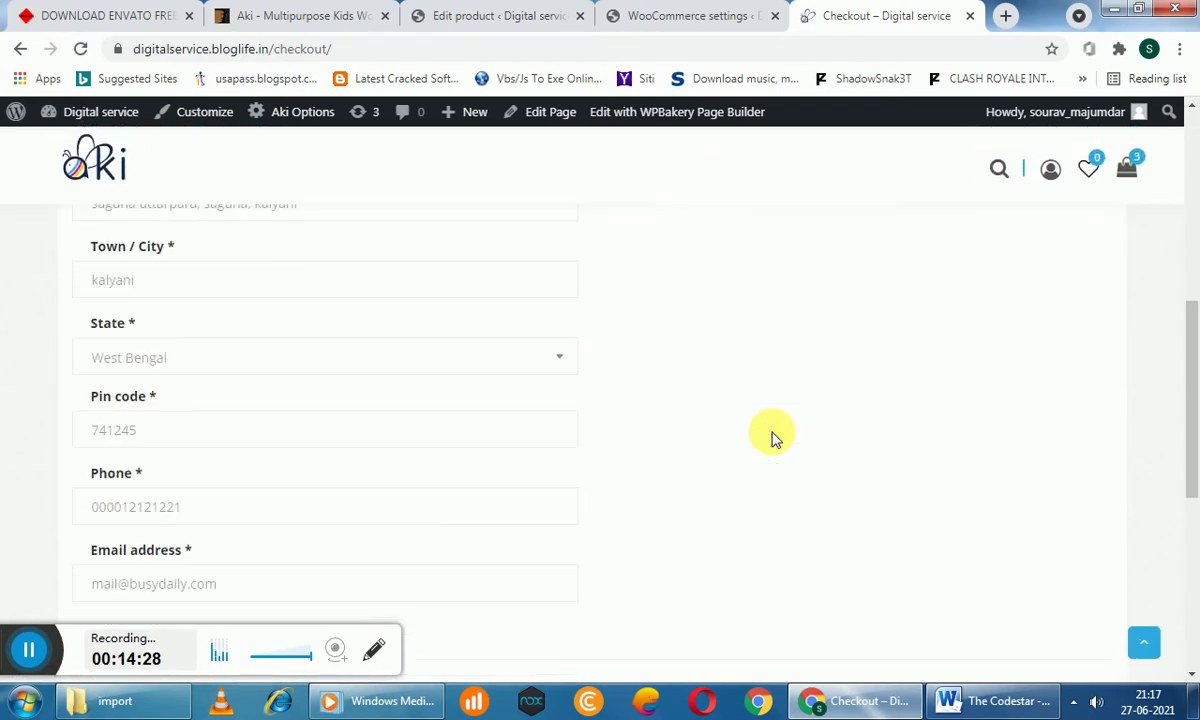
scroll(771, 437, down, 1)
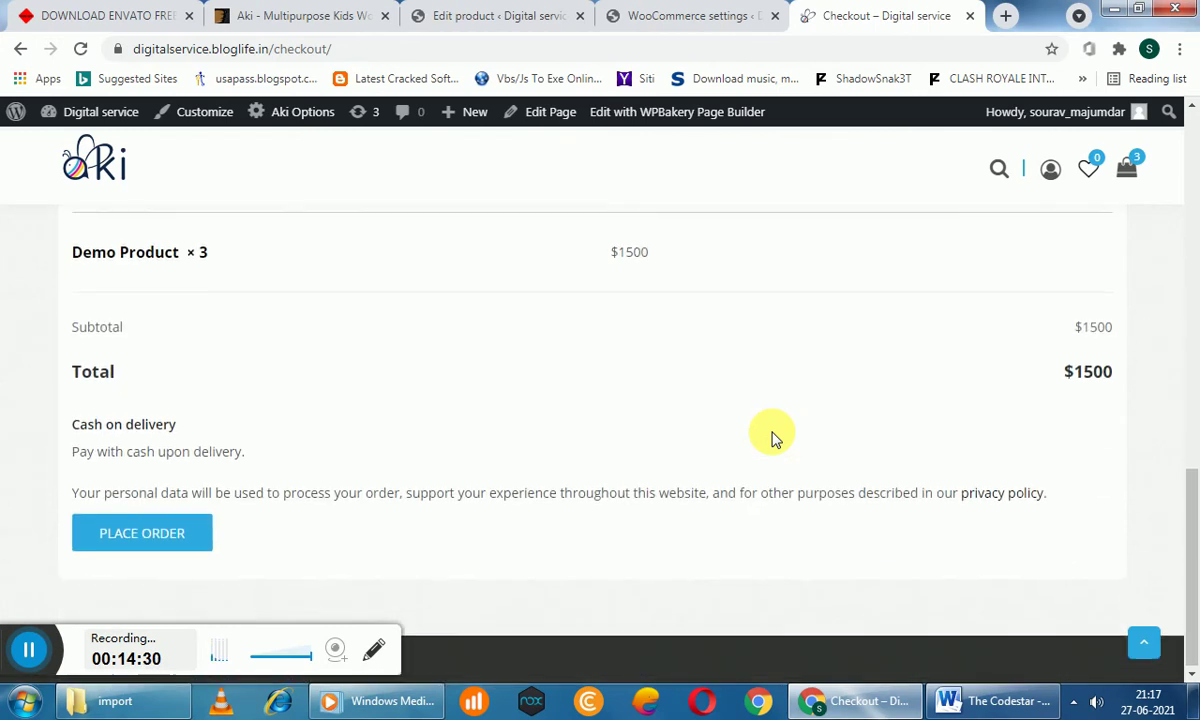
click(195, 531)
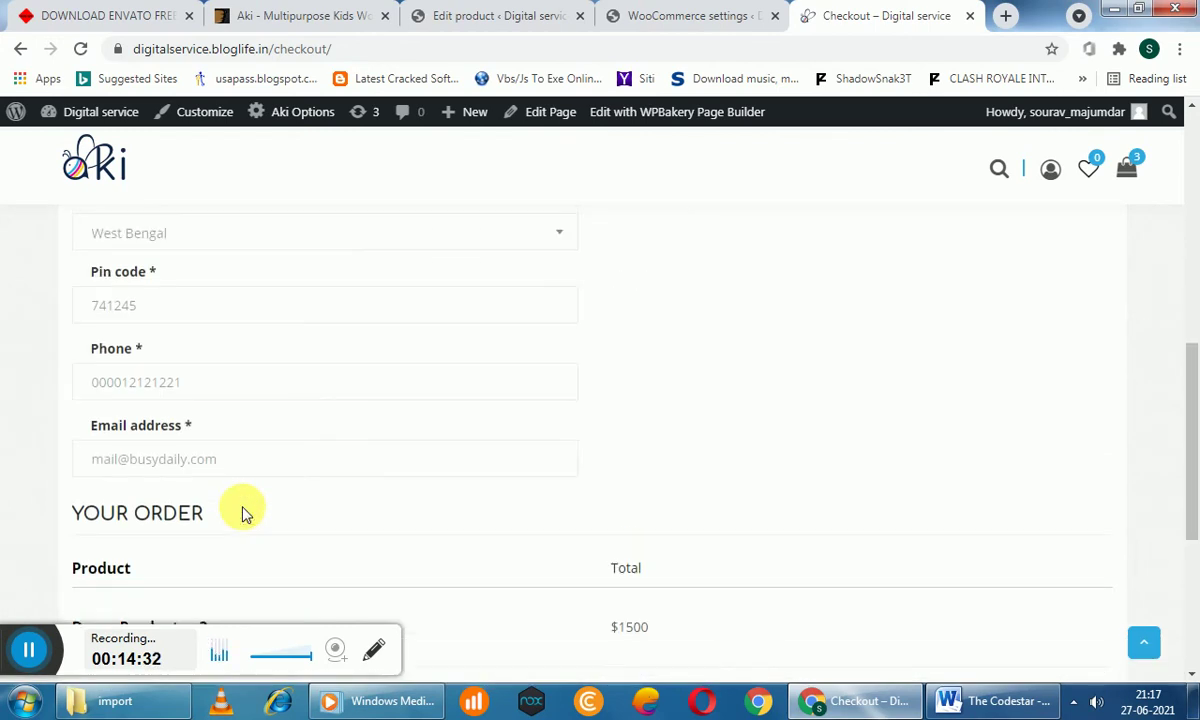
scroll(230, 522, down, 3)
scroll(220, 515, down, 1)
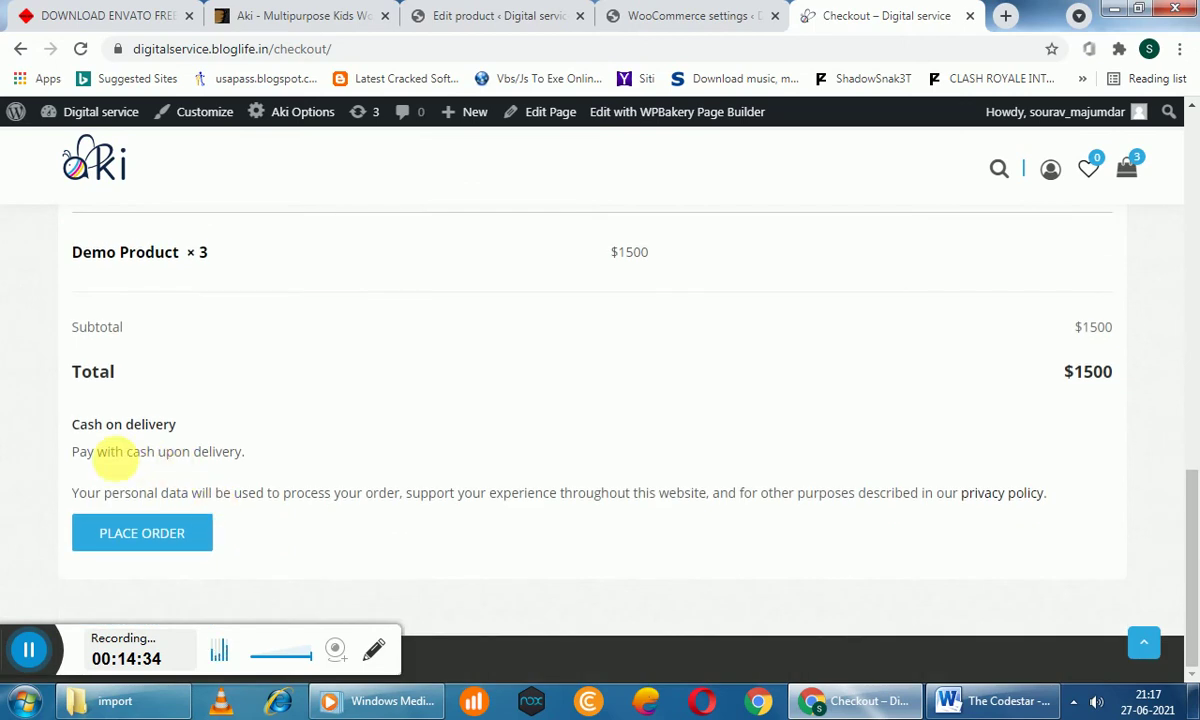
click(132, 542)
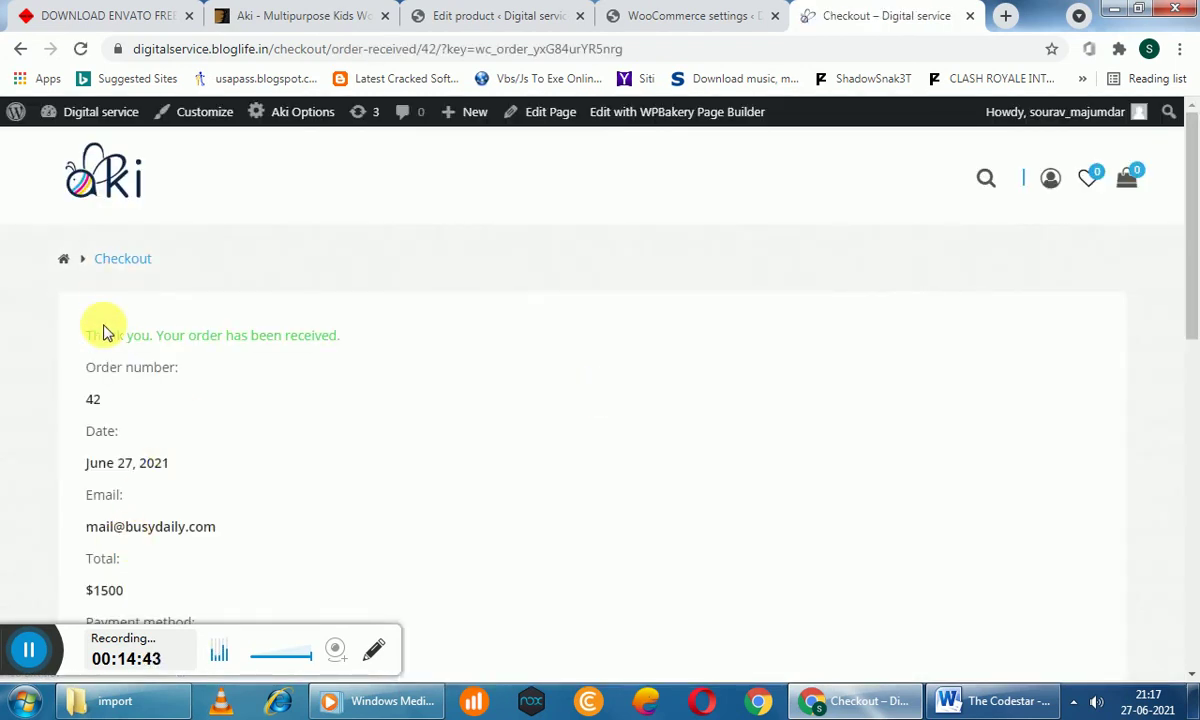
Review the order confirmation page, including the thank-you message, order details and billing address
drag(105, 333, 378, 351)
click(281, 420)
scroll(278, 427, down, 4)
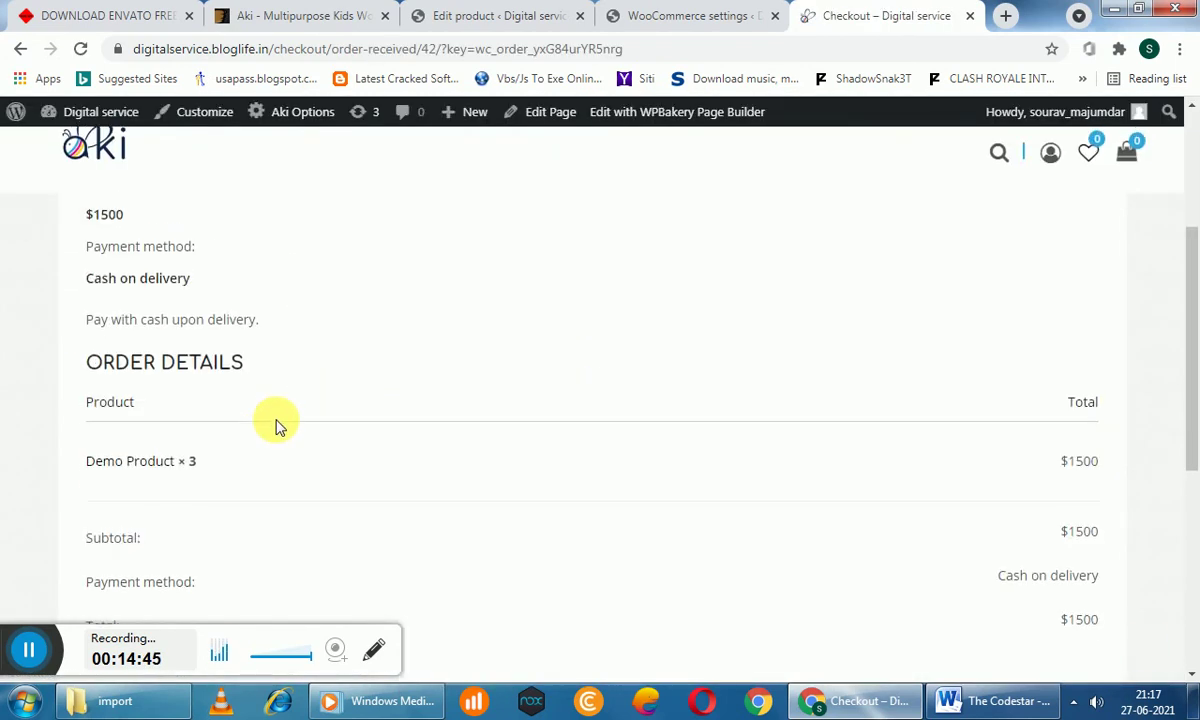
scroll(311, 421, down, 5)
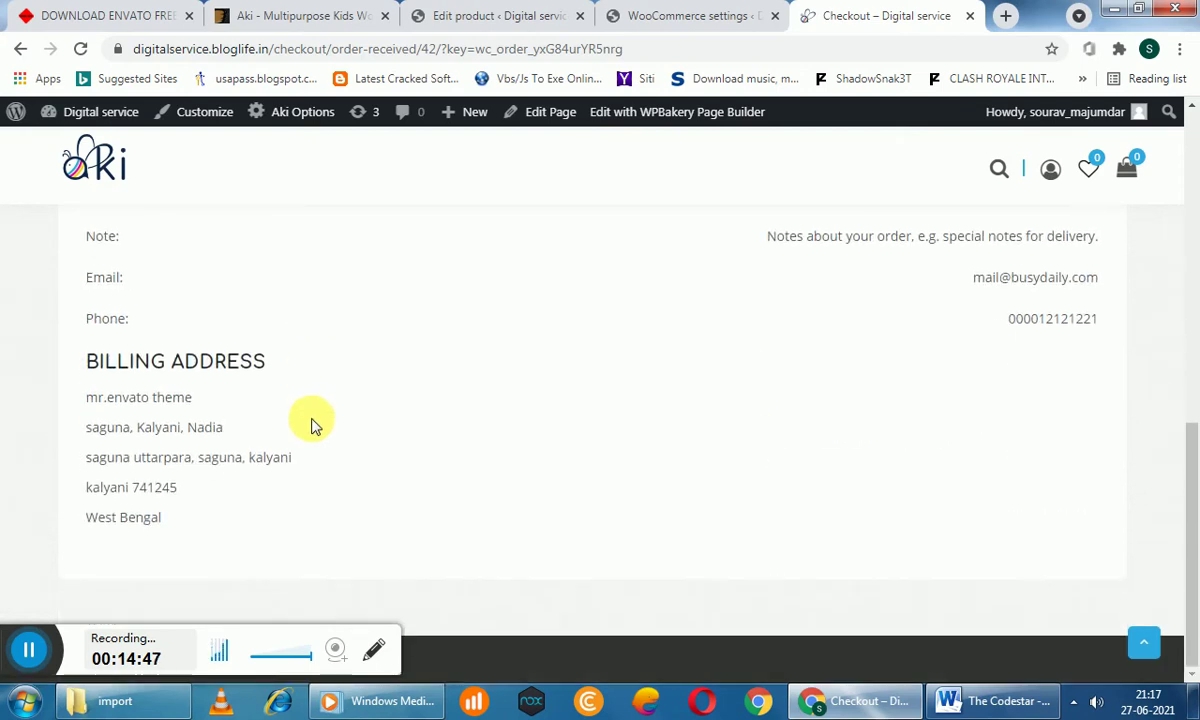
scroll(312, 440, up, 9)
Return to the site's admin area and open the WooCommerce orders list
click(691, 15)
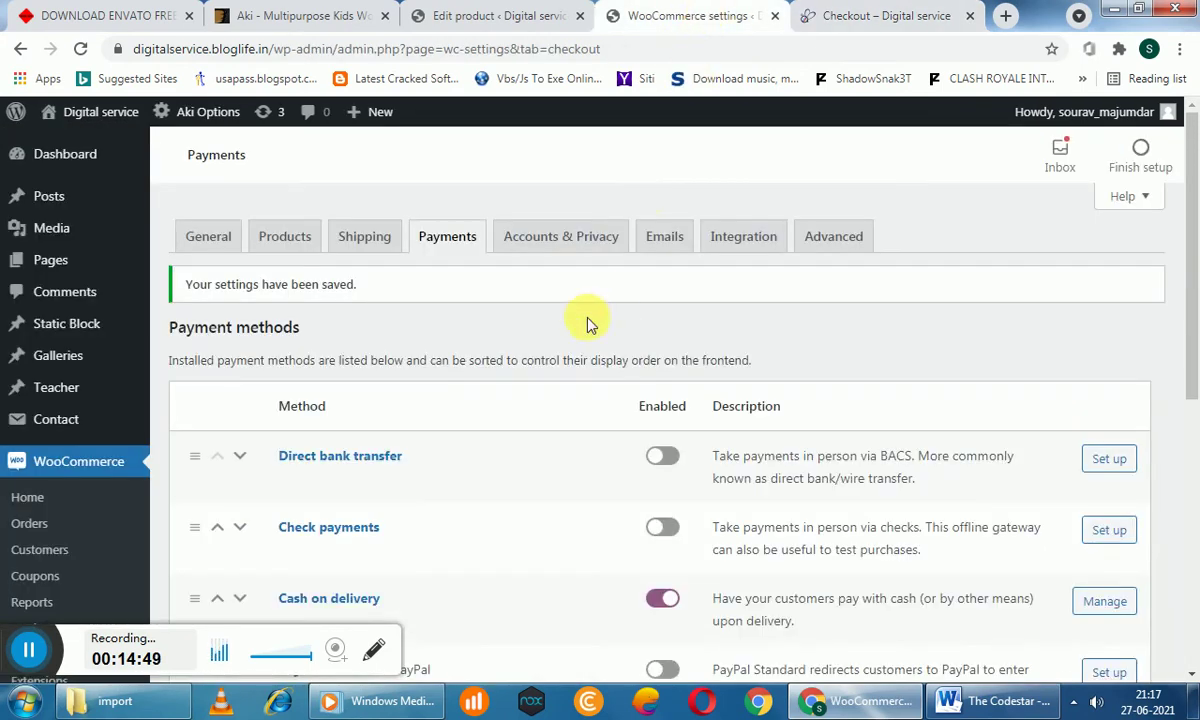
click(27, 497)
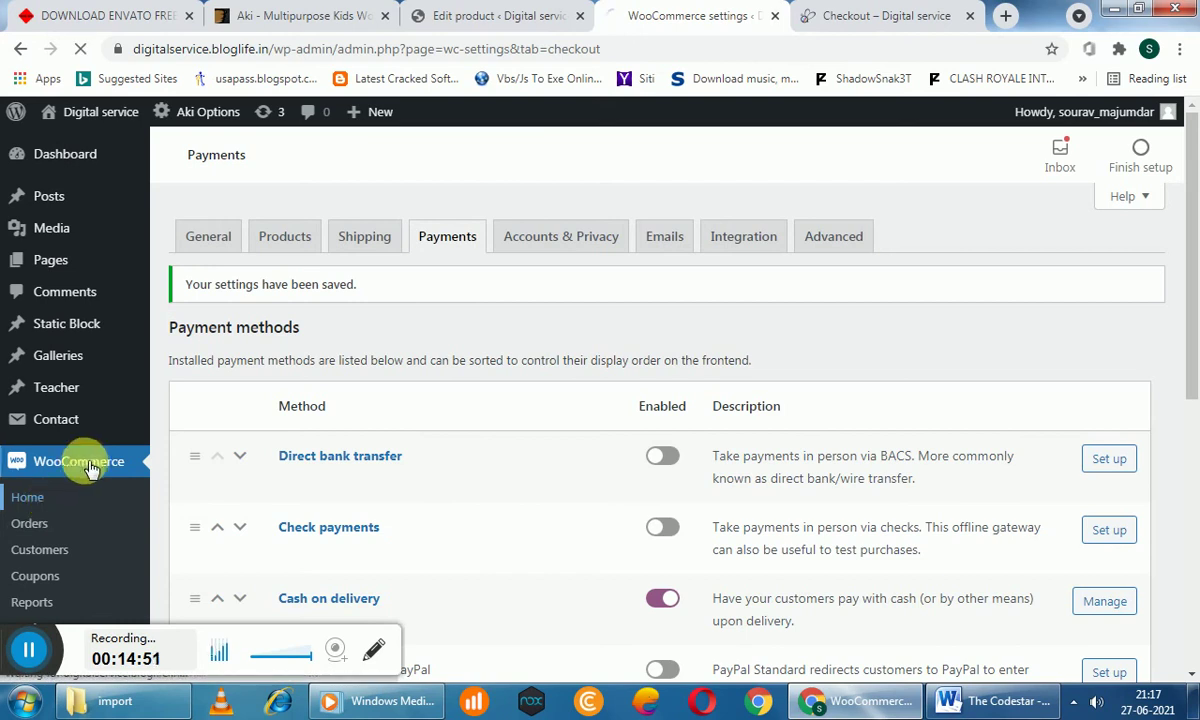
scroll(88, 468, down, 2)
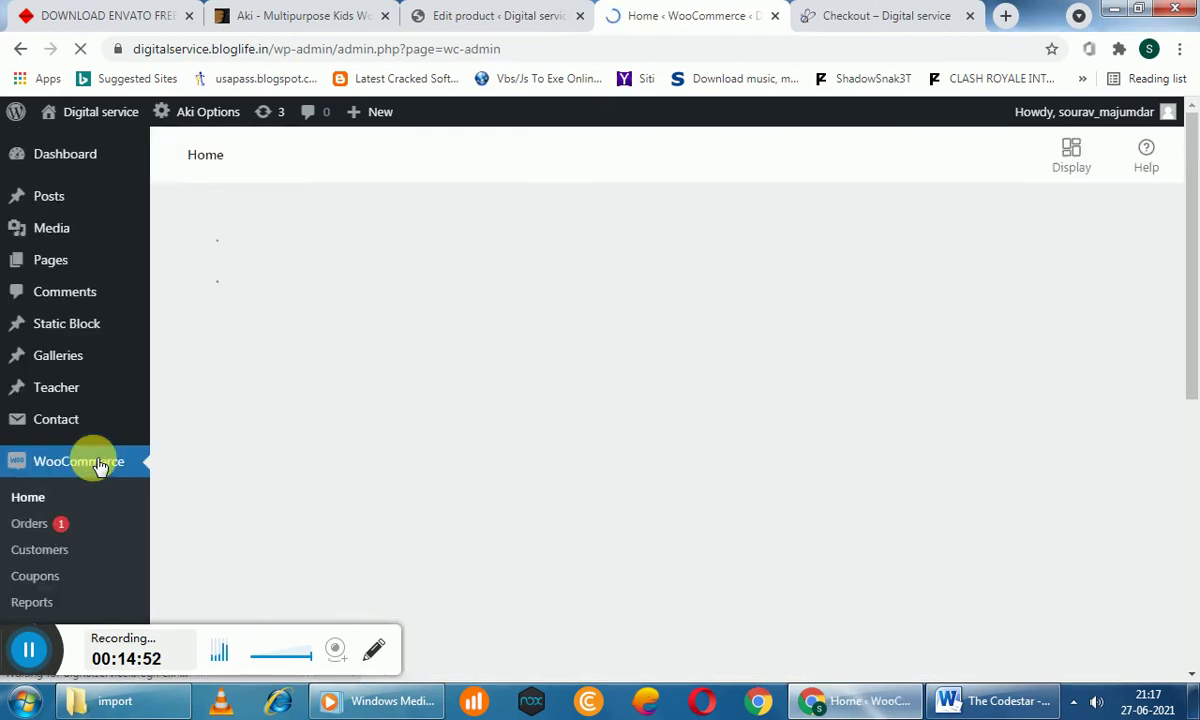
scroll(96, 466, down, 2)
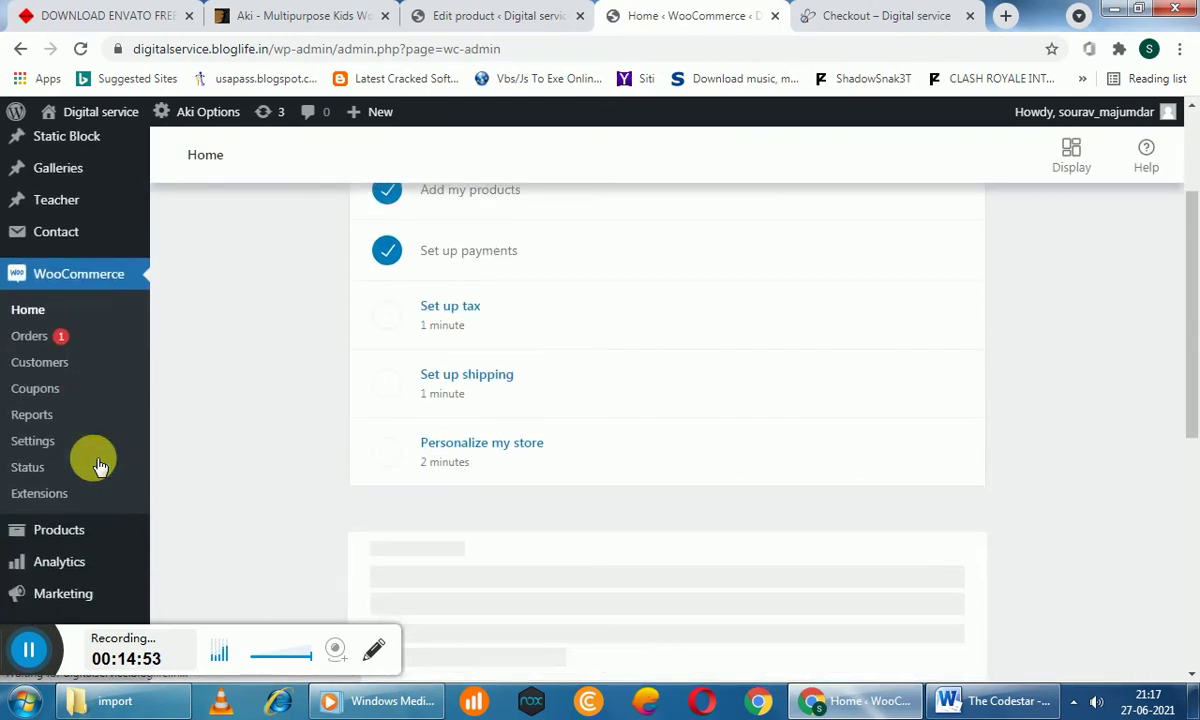
click(33, 341)
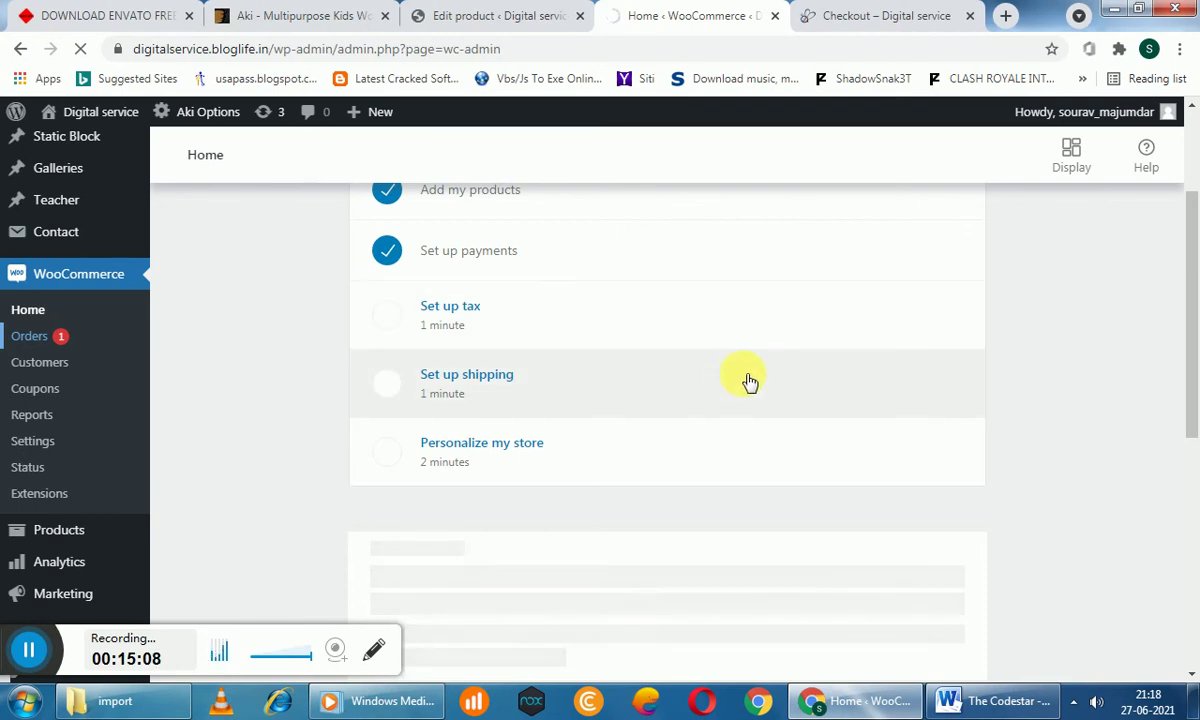
Switch to the Word document and add the line "Perfect work" below "Subscribe our channel", correcting the spelling of the first word
click(975, 701)
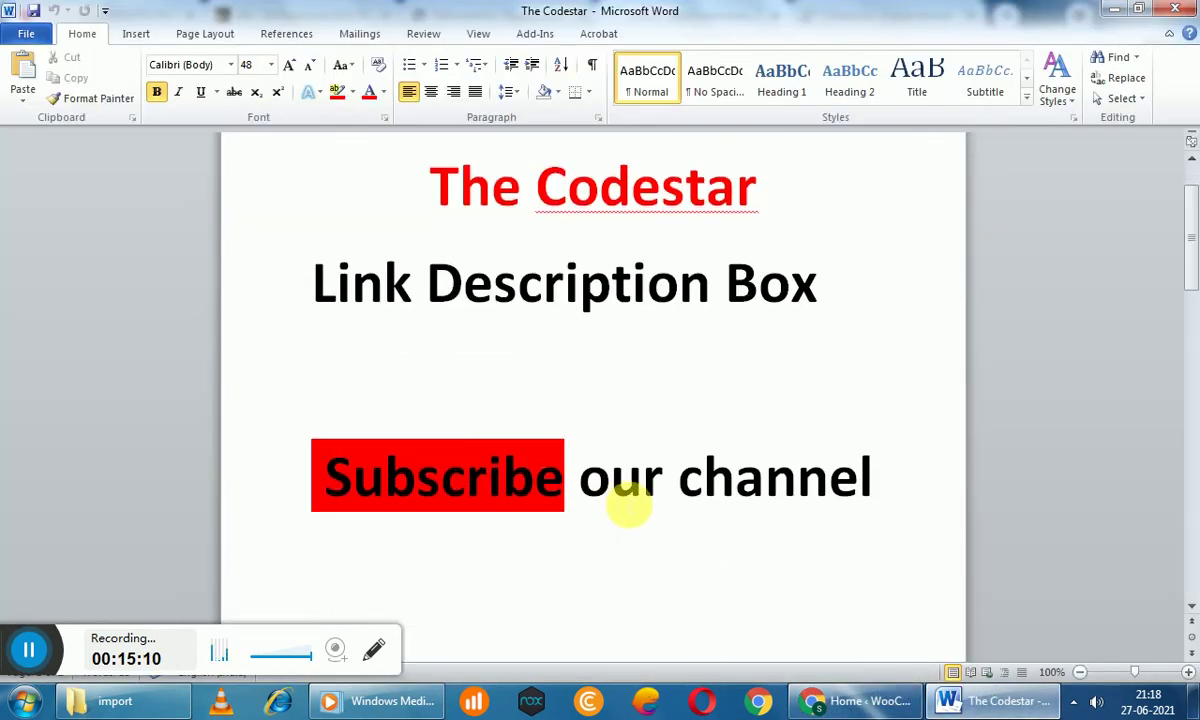
scroll(519, 385, down, 1)
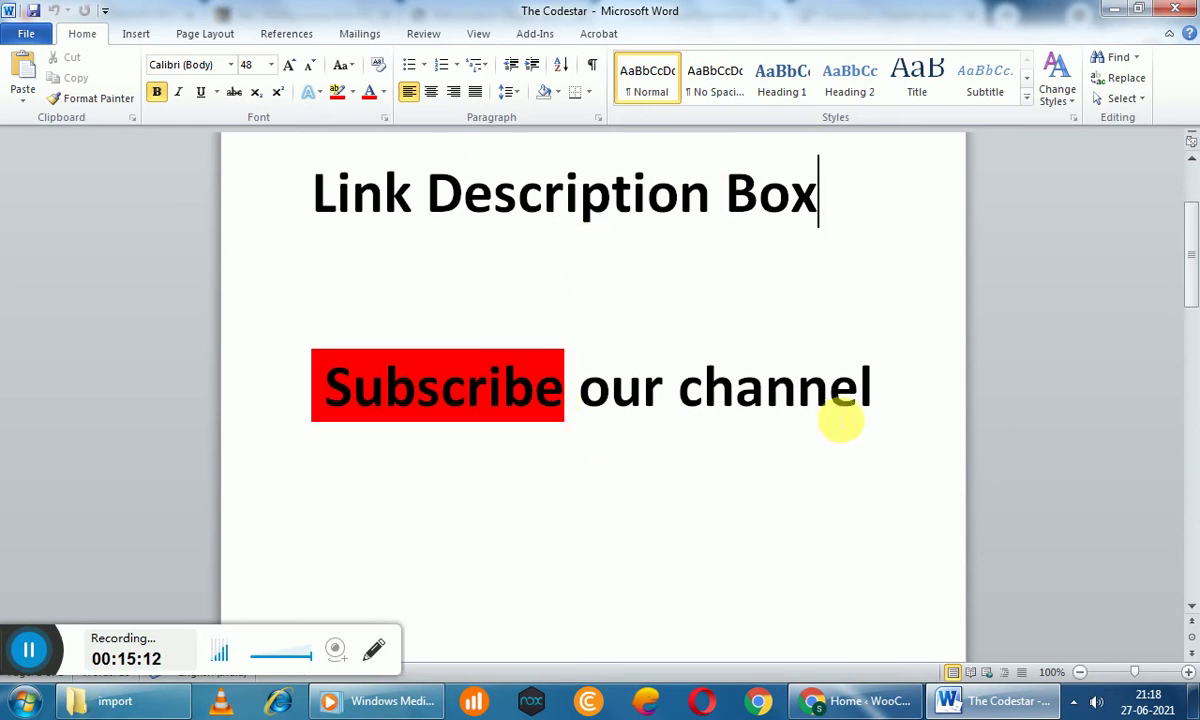
click(900, 408)
key(Return)
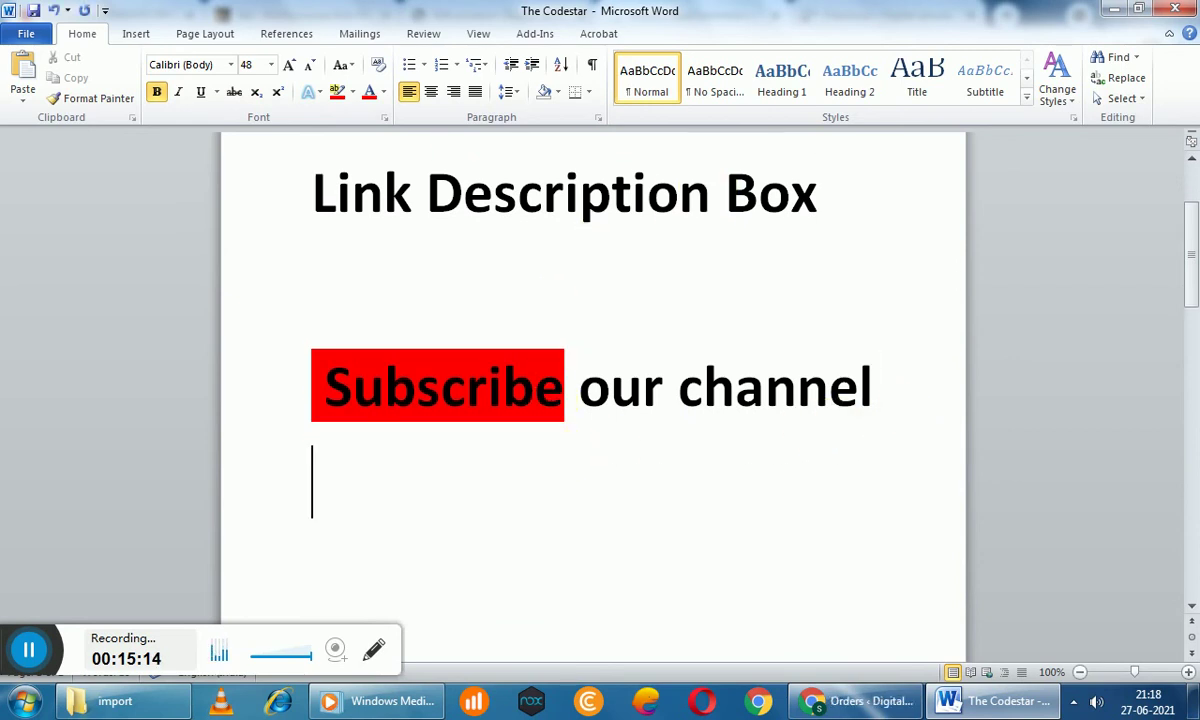
text(par)
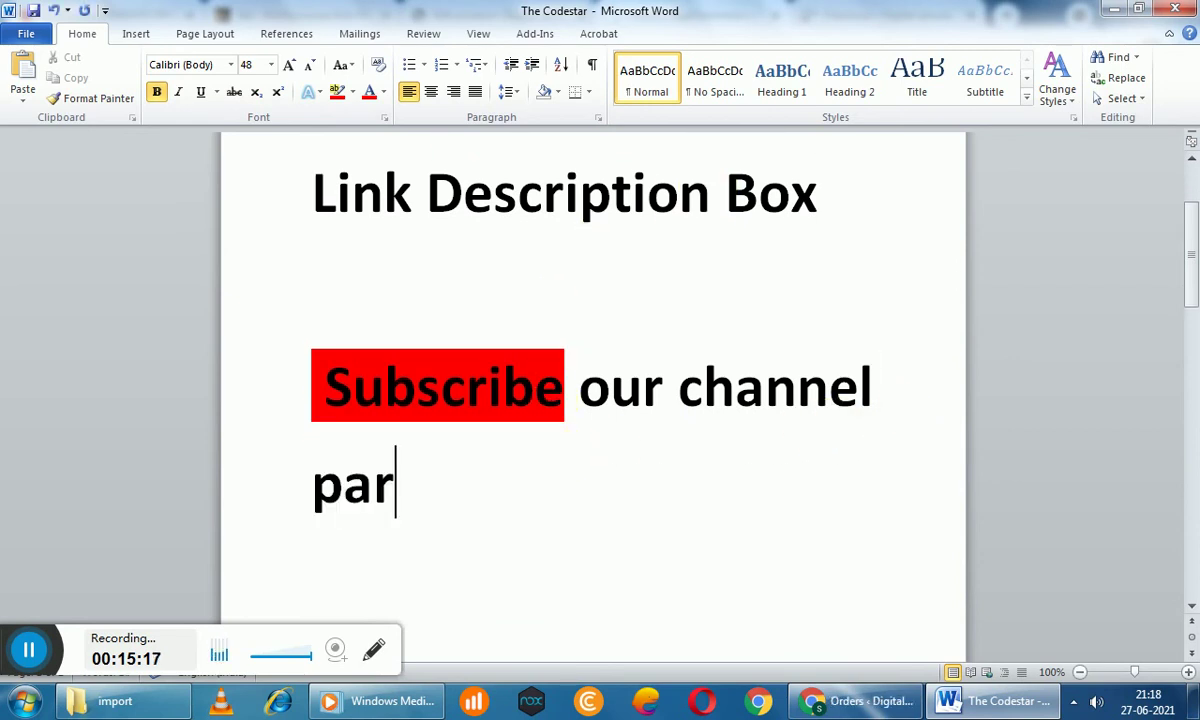
text(fact )
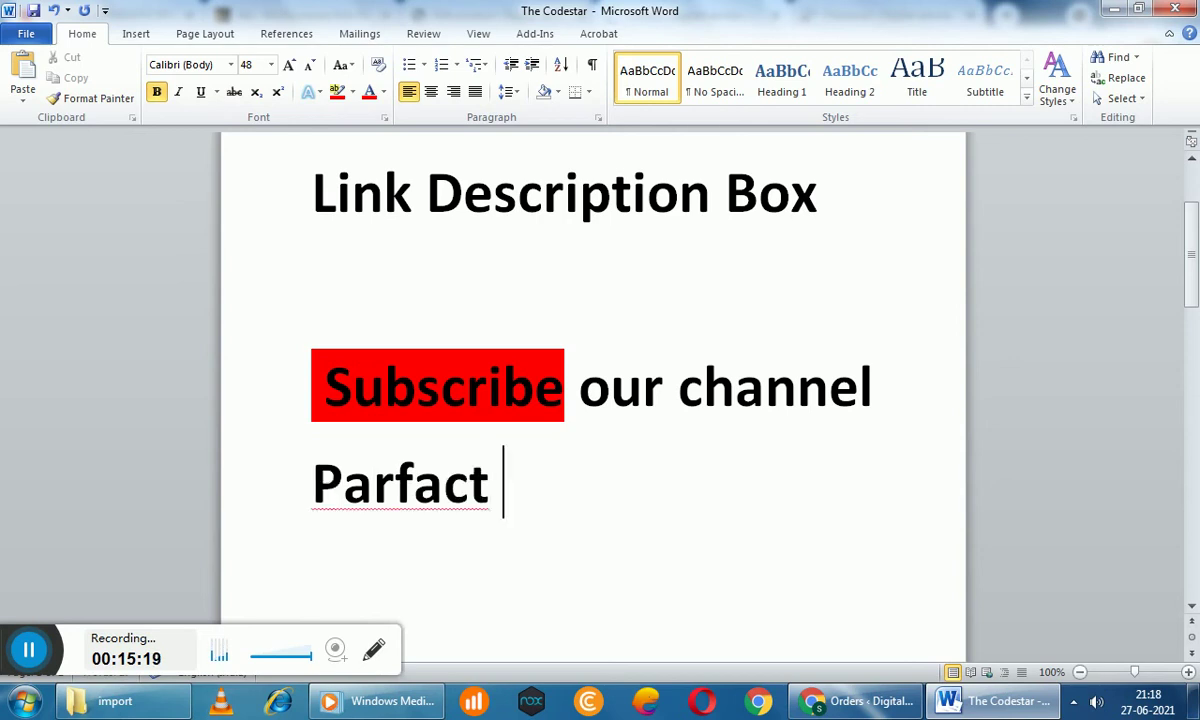
text(wor)
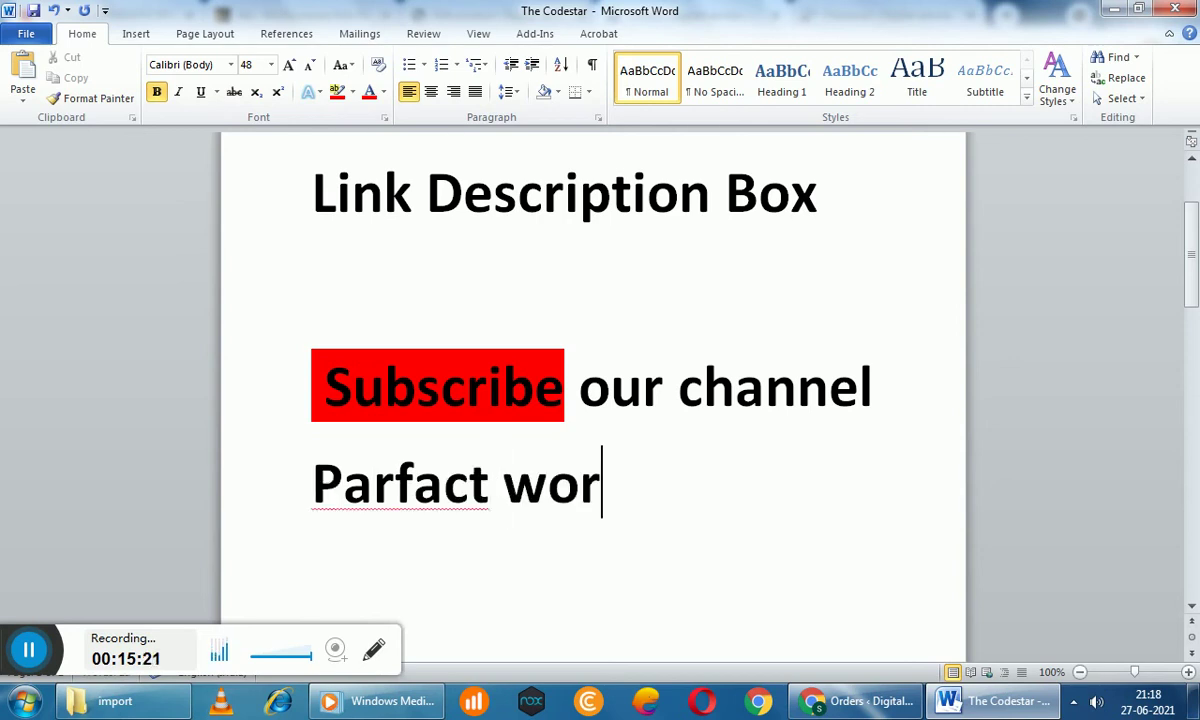
text(k)
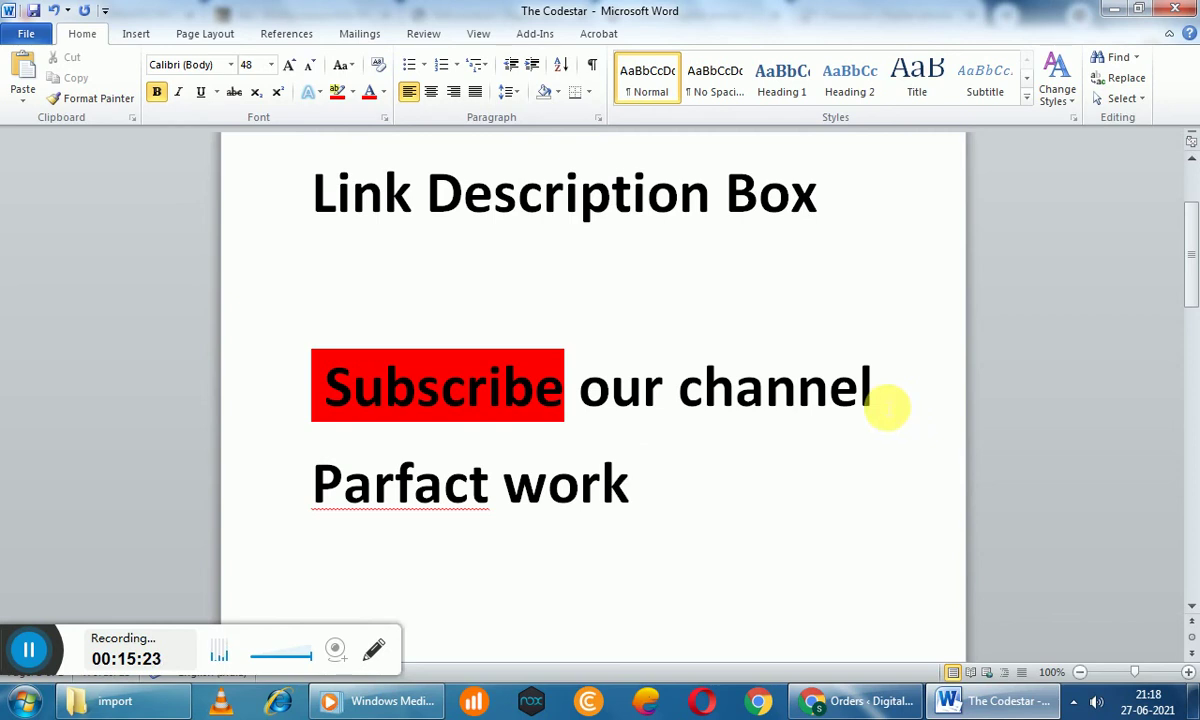
right_click(410, 484)
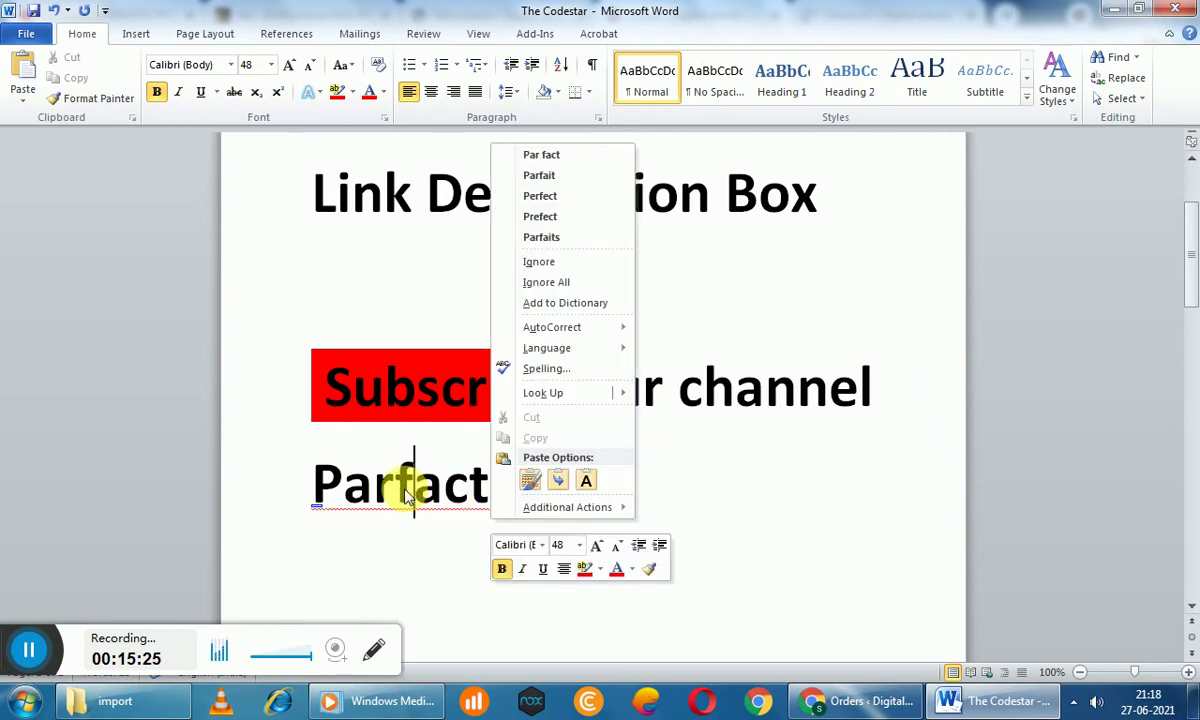
click(562, 197)
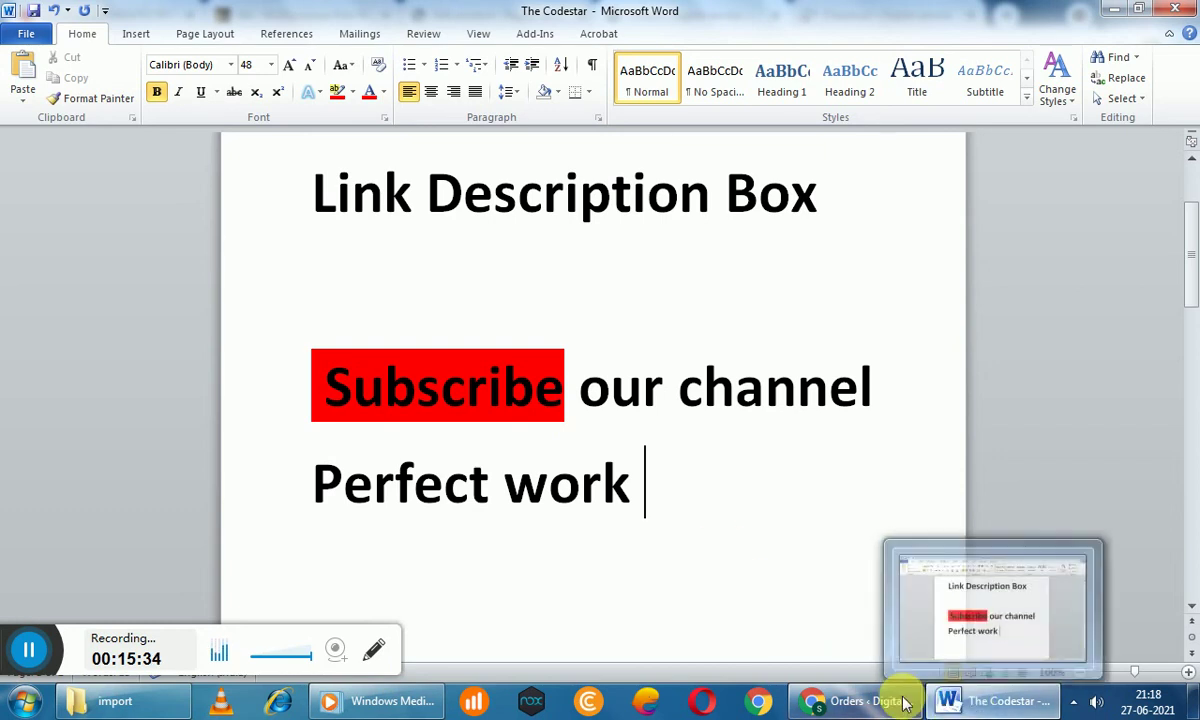
Switch back to Chrome, preview the new order in the orders list, and mark it as completed
click(866, 702)
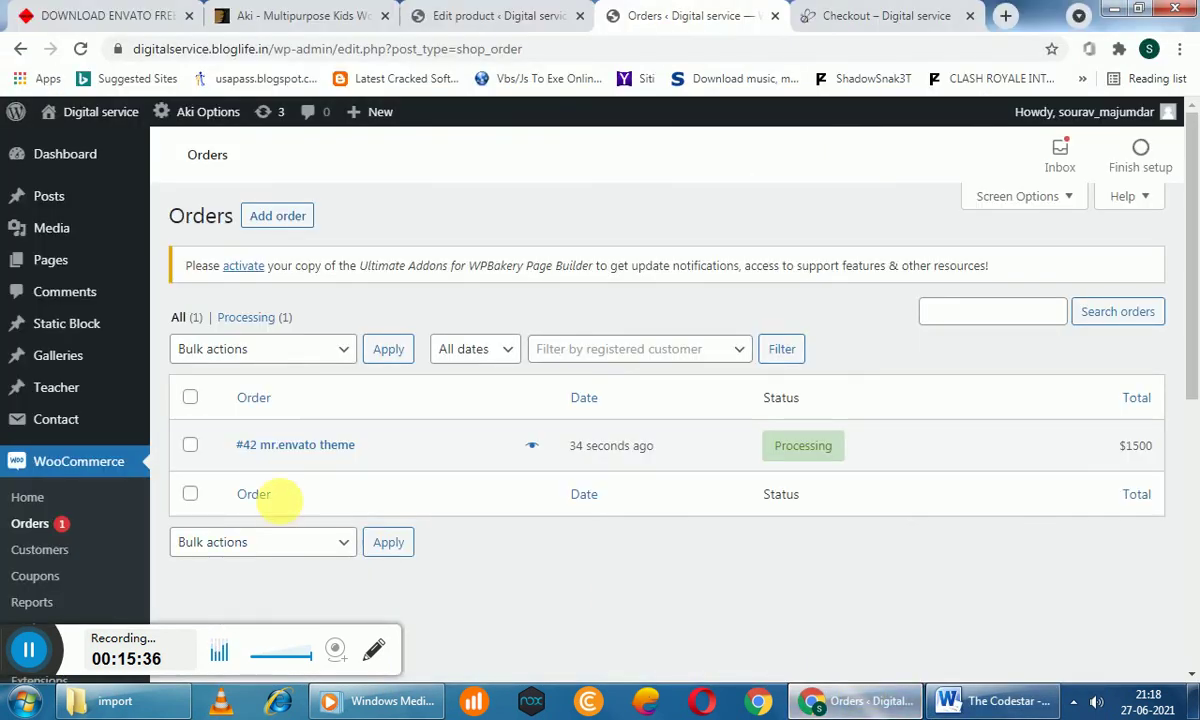
click(540, 450)
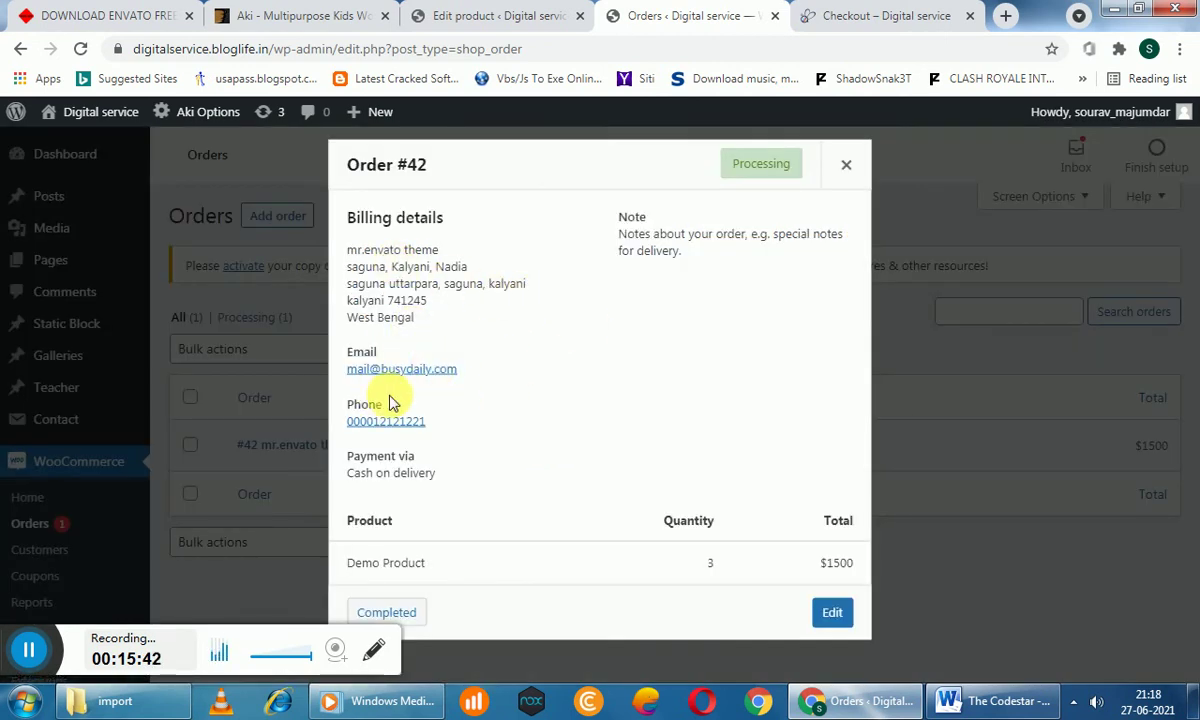
click(420, 612)
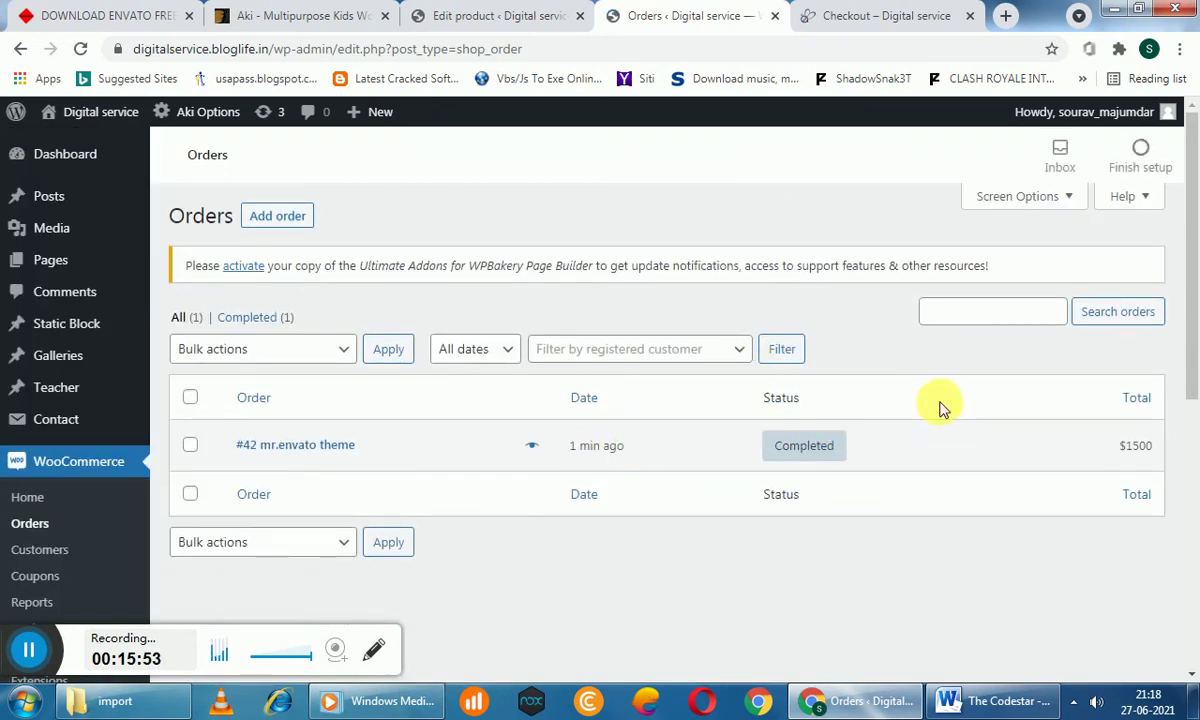
Reload the storefront's order confirmation page and look through the order and customer details
click(833, 17)
click(80, 48)
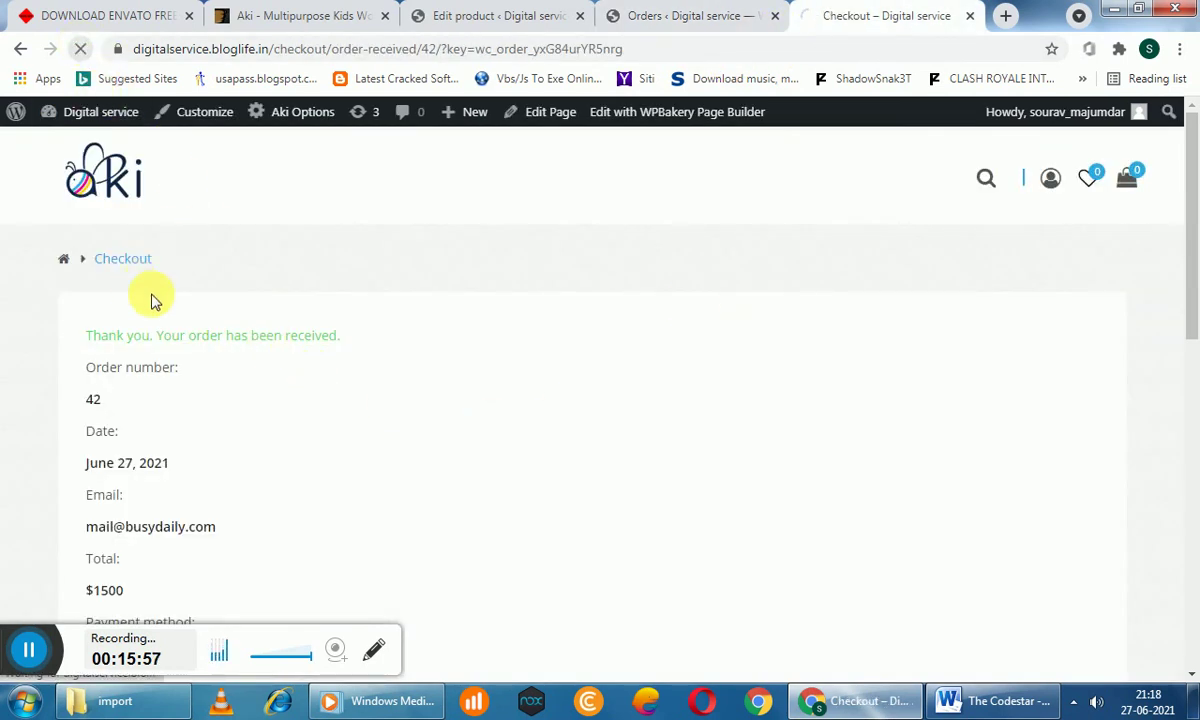
scroll(345, 376, down, 1)
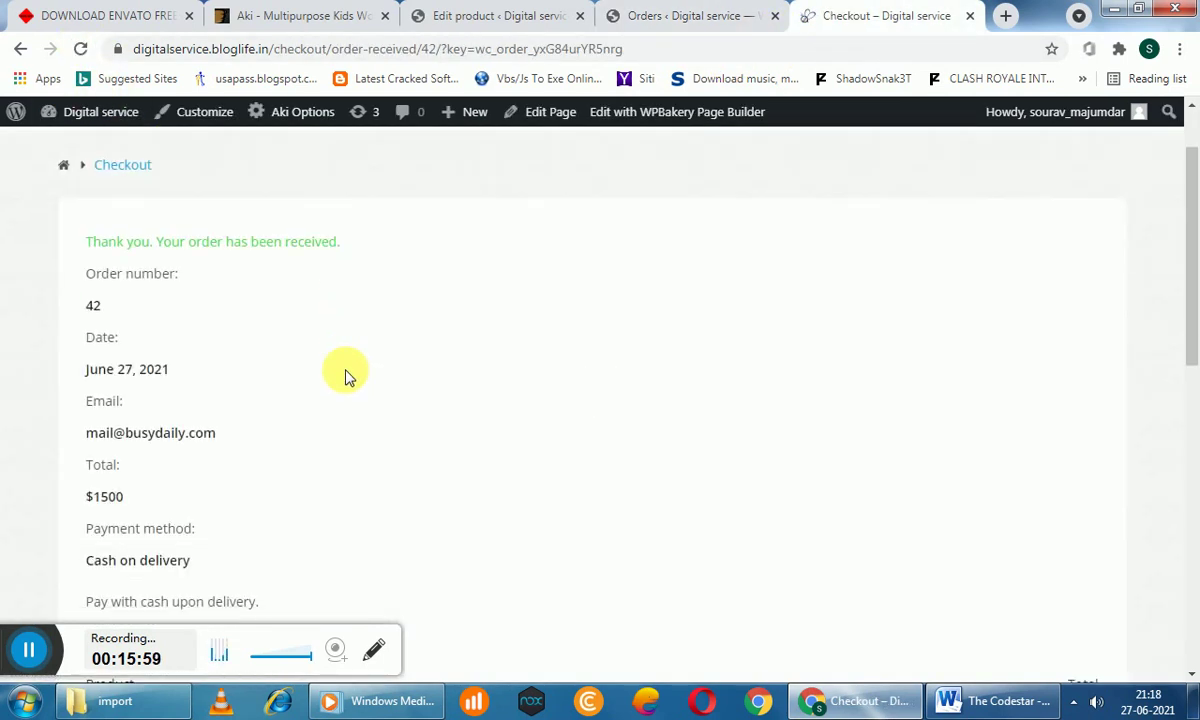
scroll(345, 376, down, 3)
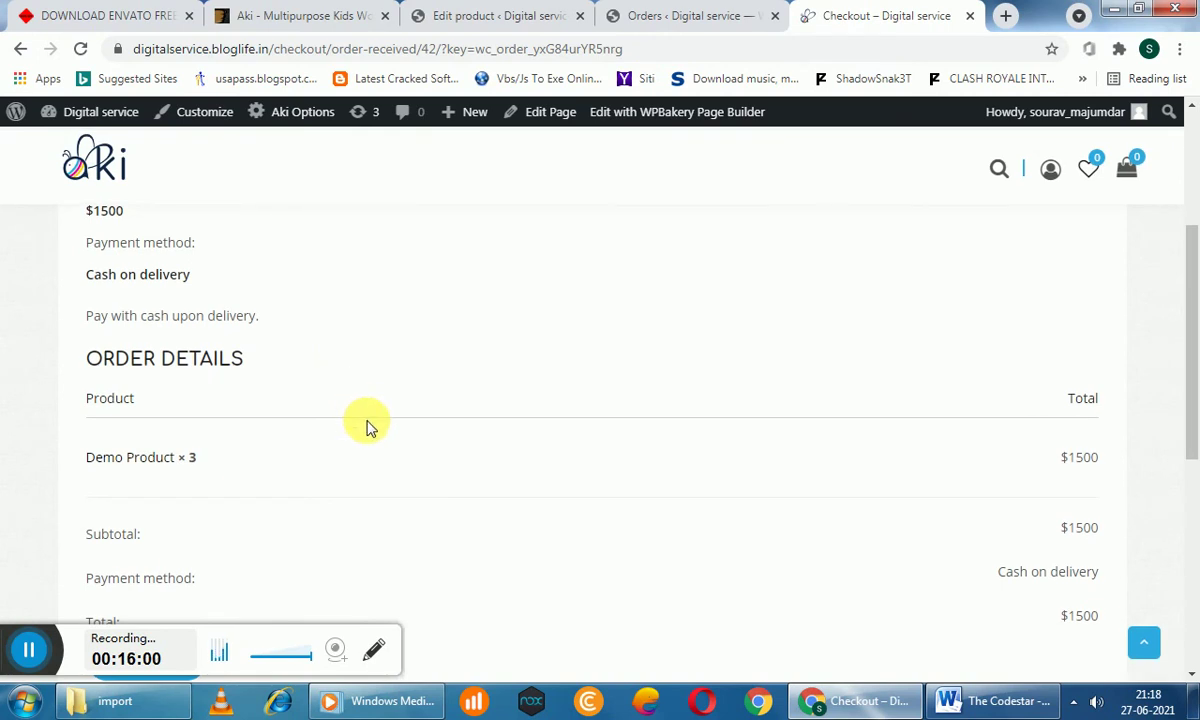
scroll(368, 425, down, 4)
scroll(394, 398, up, 2)
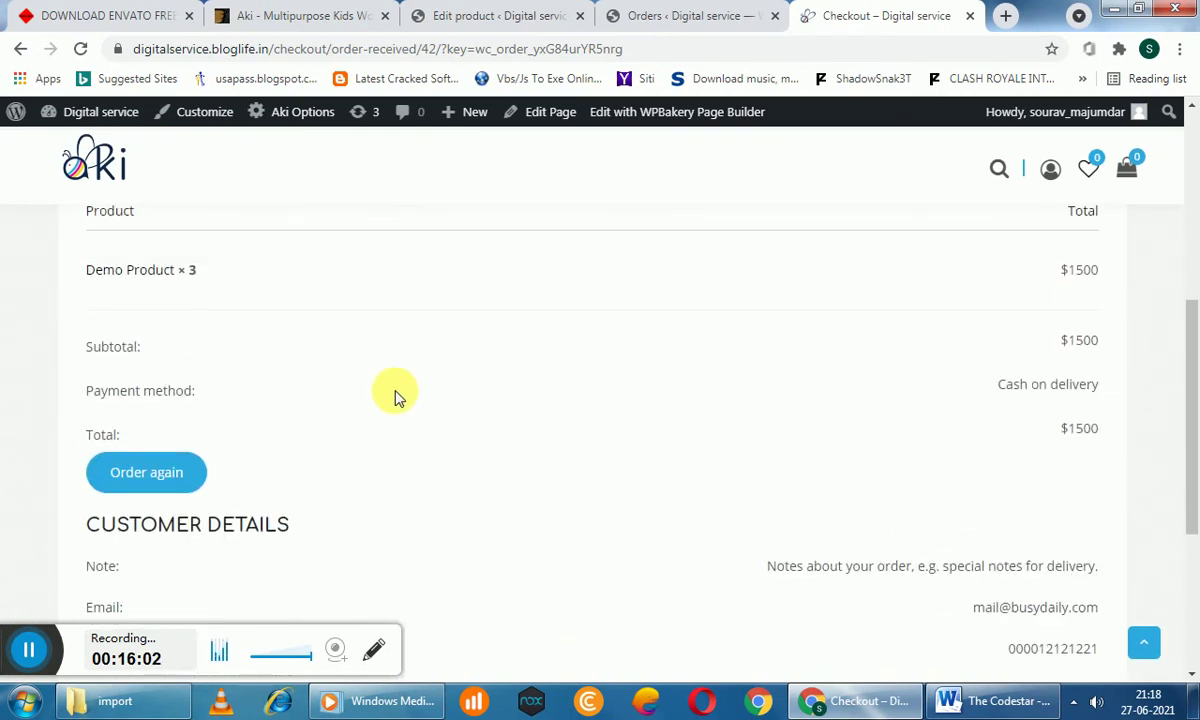
scroll(440, 412, up, 5)
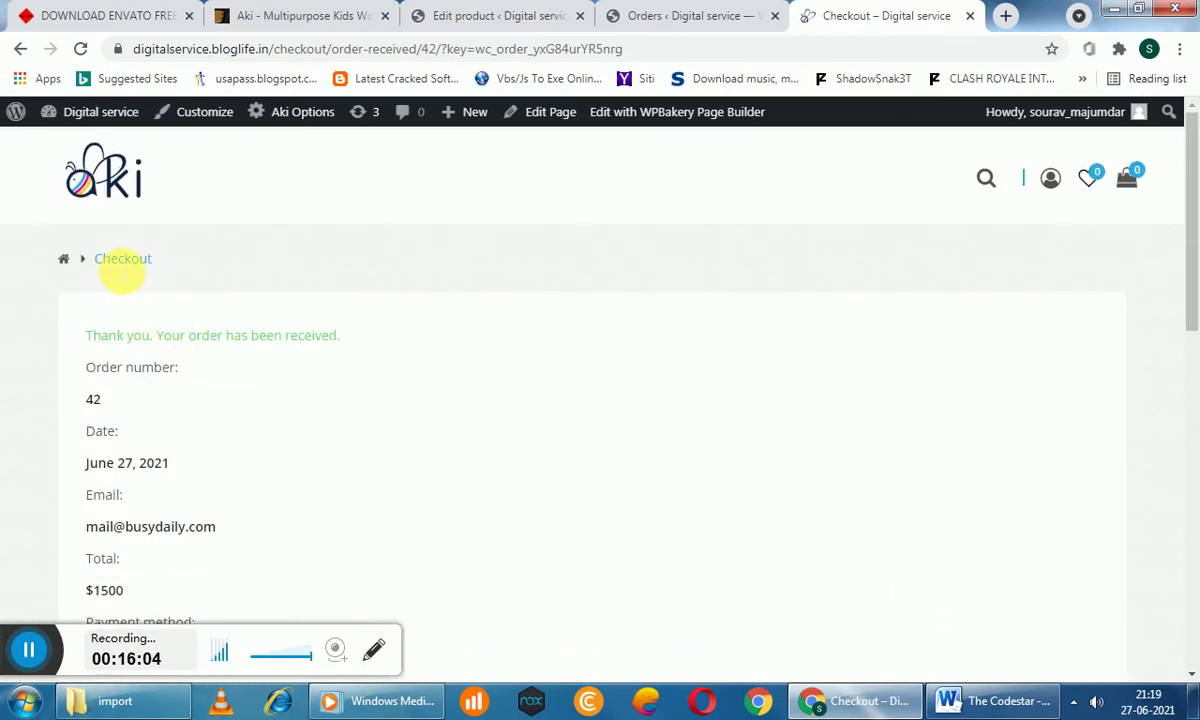
Go to the storefront's My Account page and open the customer's orders
mouse_move(1127, 183)
mouse_move(1062, 187)
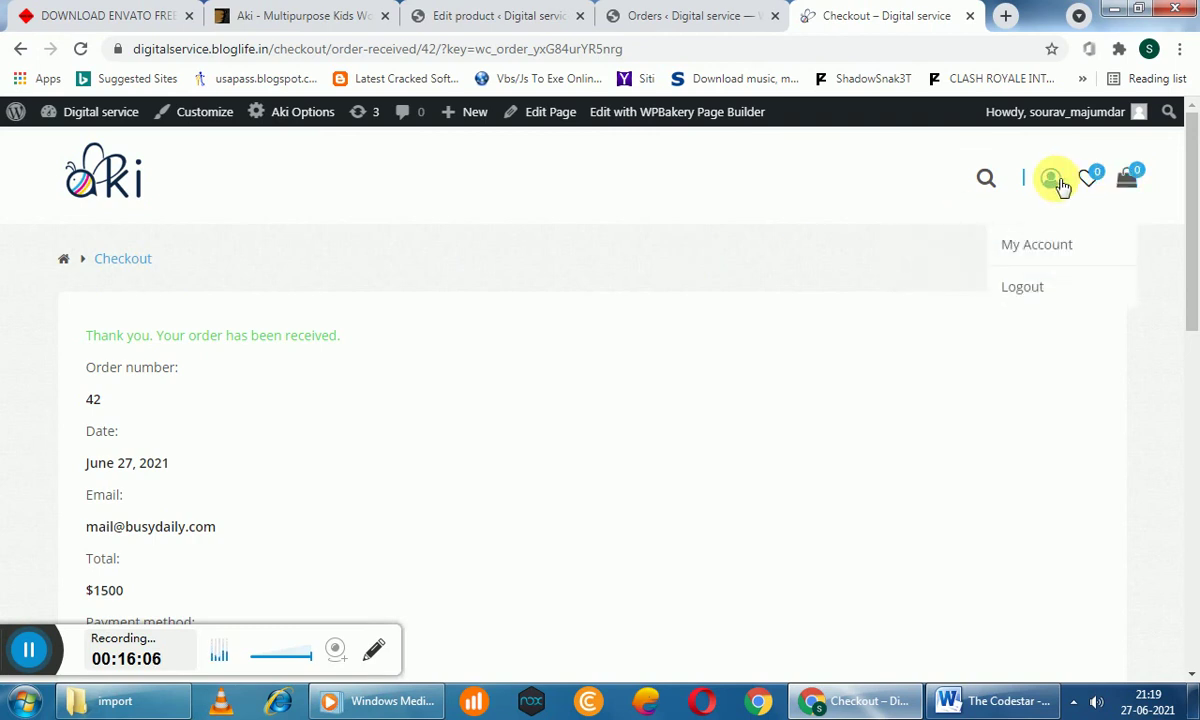
click(1055, 244)
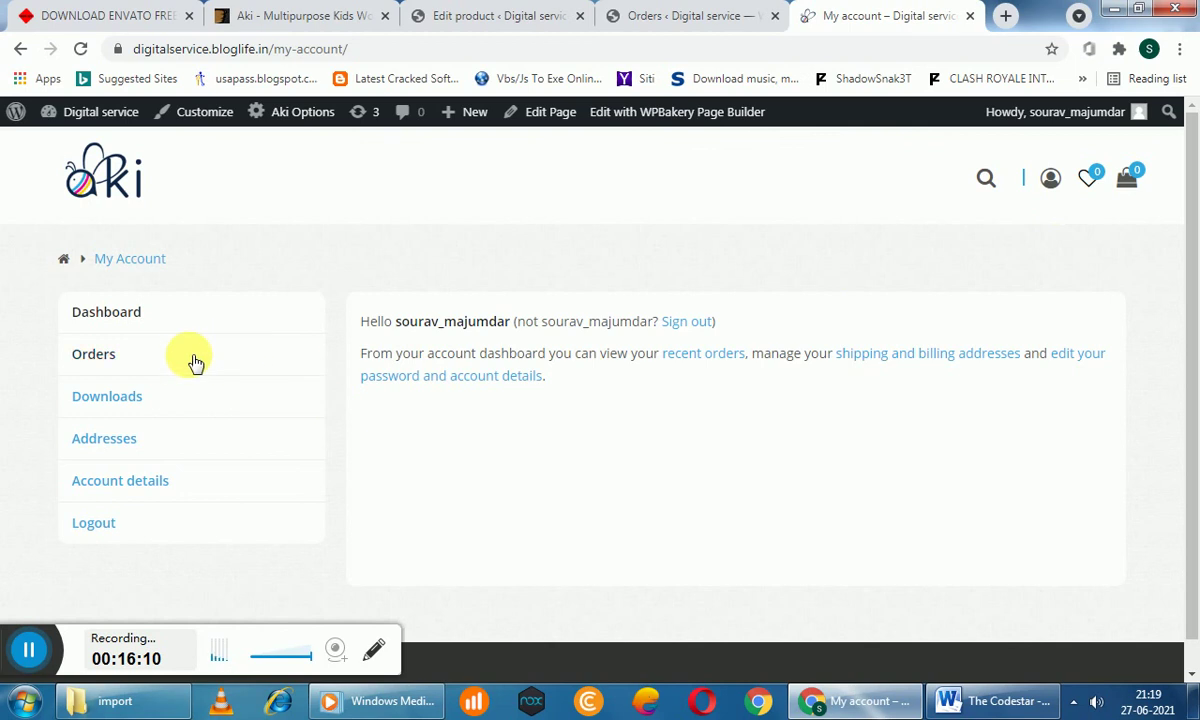
click(175, 363)
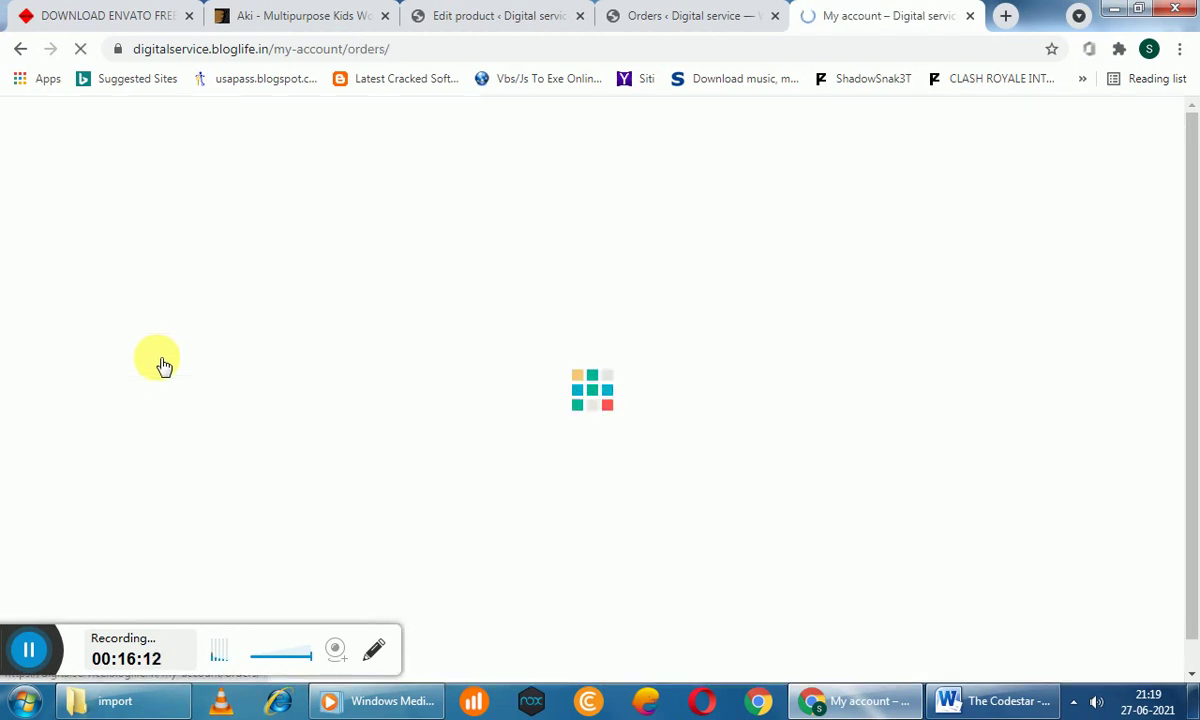
mouse_move(673, 388)
mouse_down()
mouse_move(753, 384)
mouse_move(670, 394)
mouse_up()
click(671, 410)
Return to the admin orders page and open the WordPress dashboard
click(622, 14)
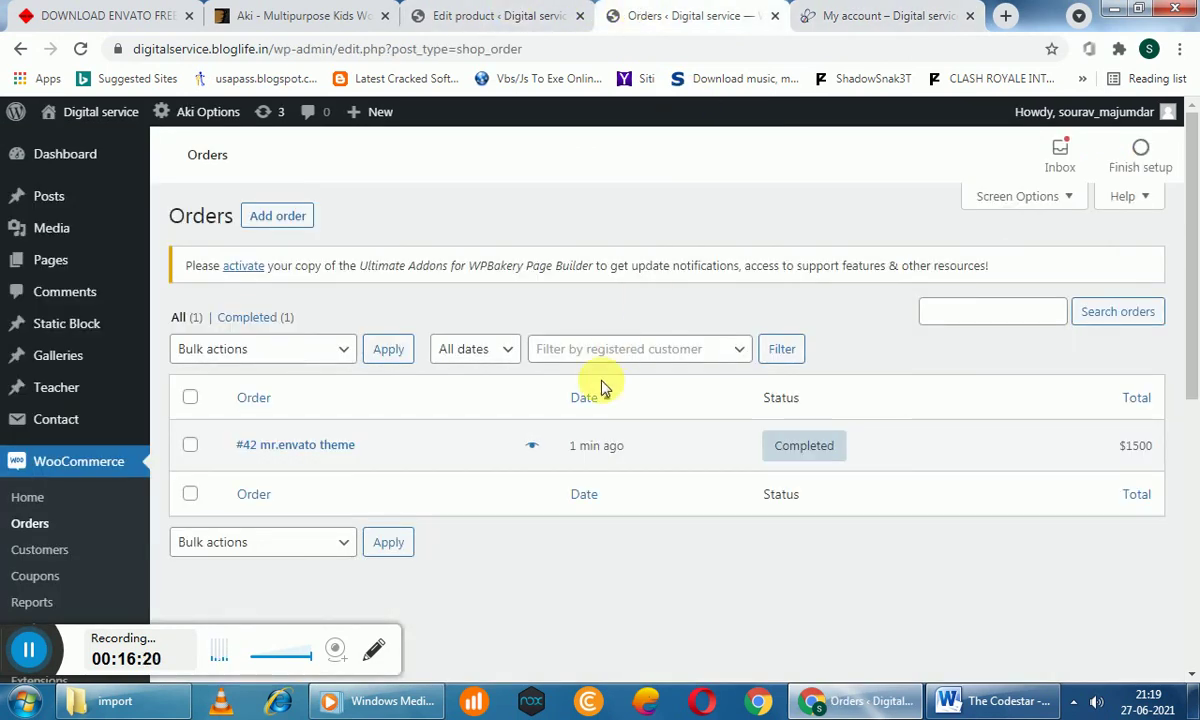
click(87, 157)
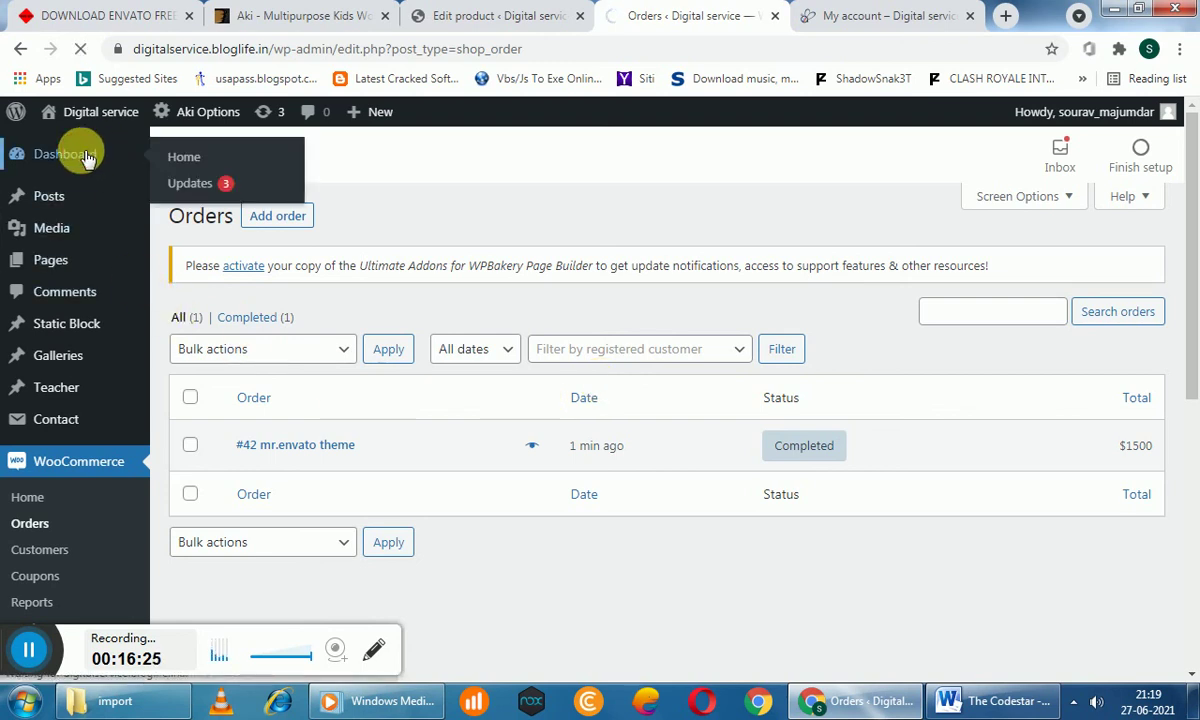
Switch to the Word document and replace the "Perfect work" line with text beginning "Any problem co"
click(985, 701)
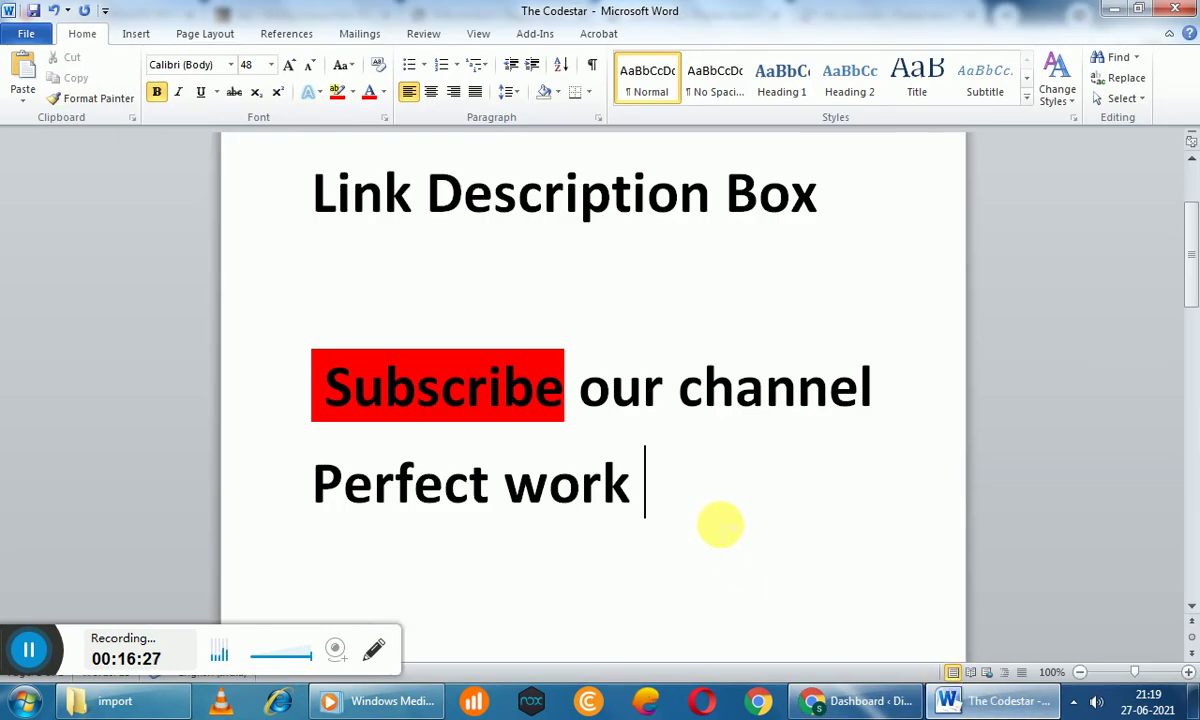
drag(683, 501, 391, 490)
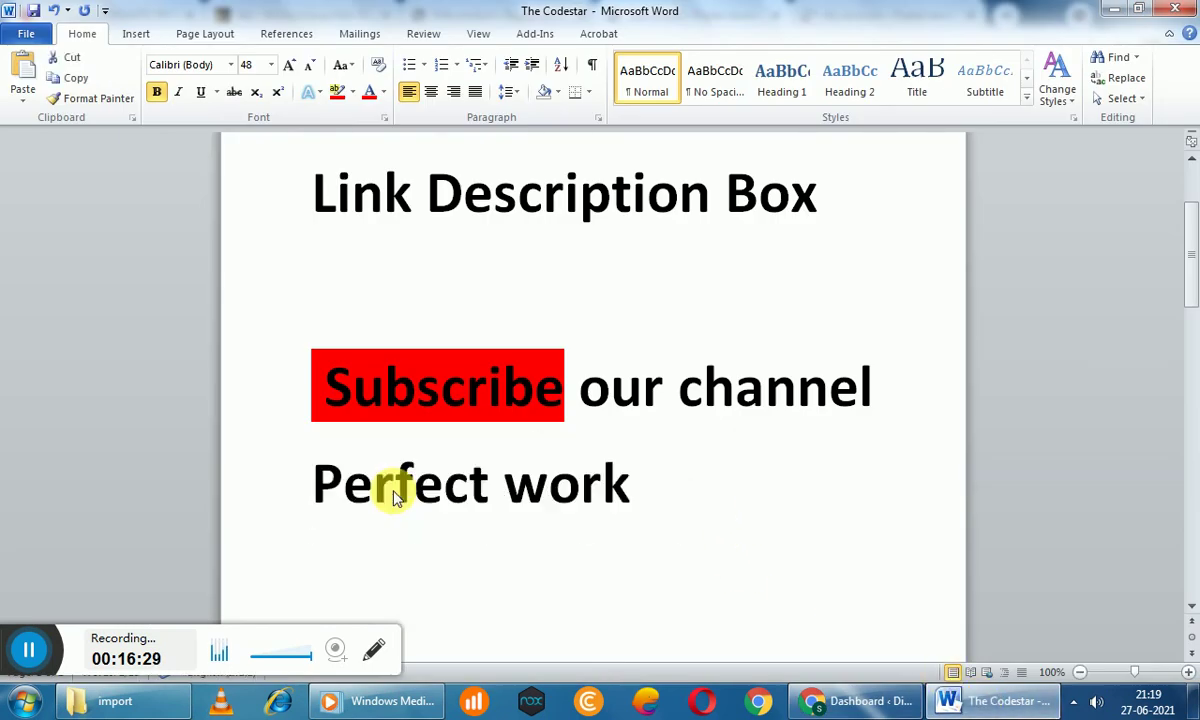
text(any )
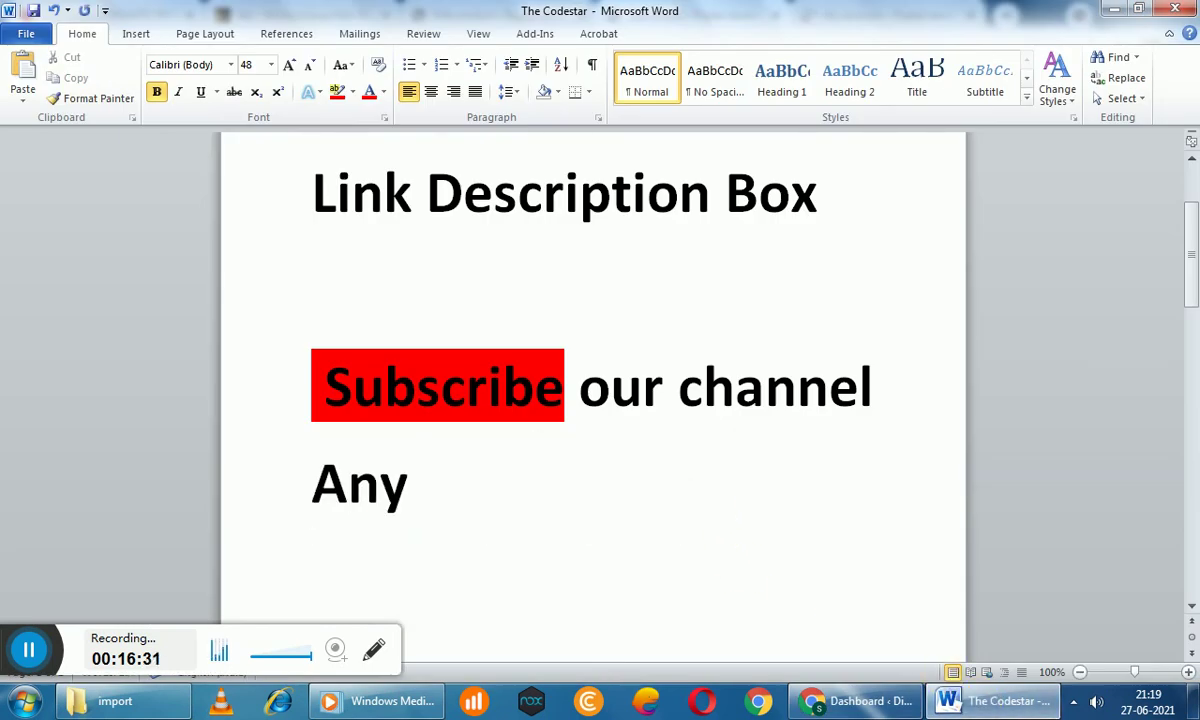
text(pro)
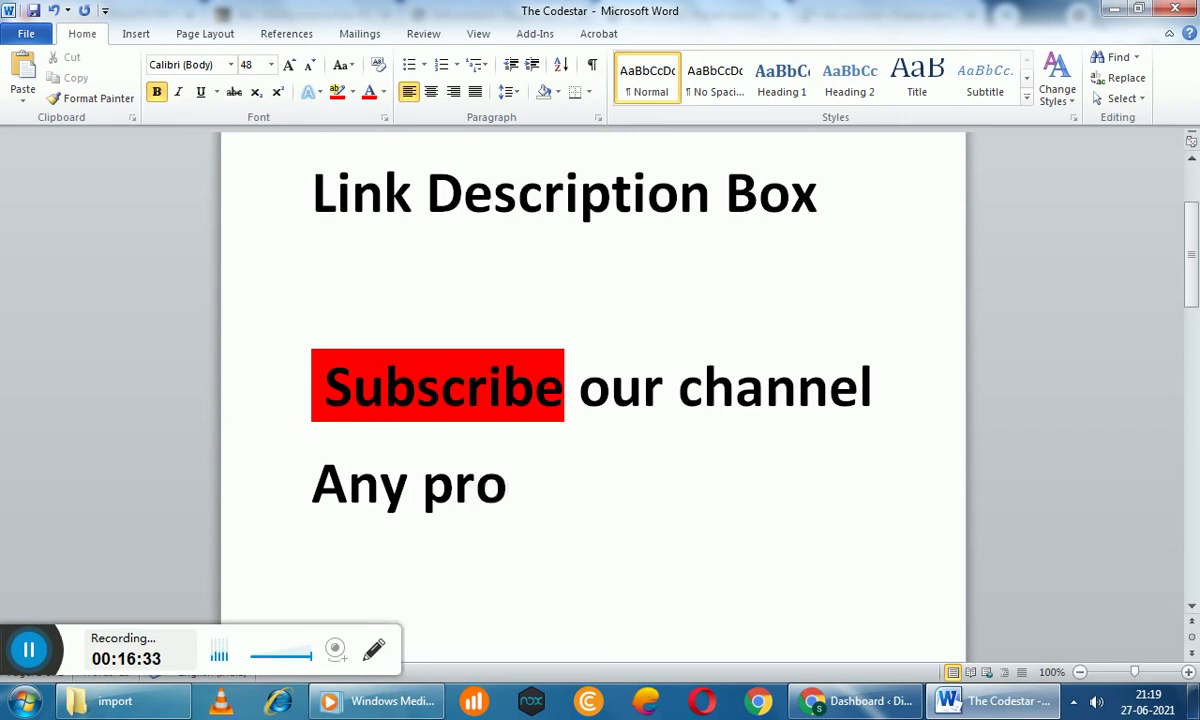
text(blem)
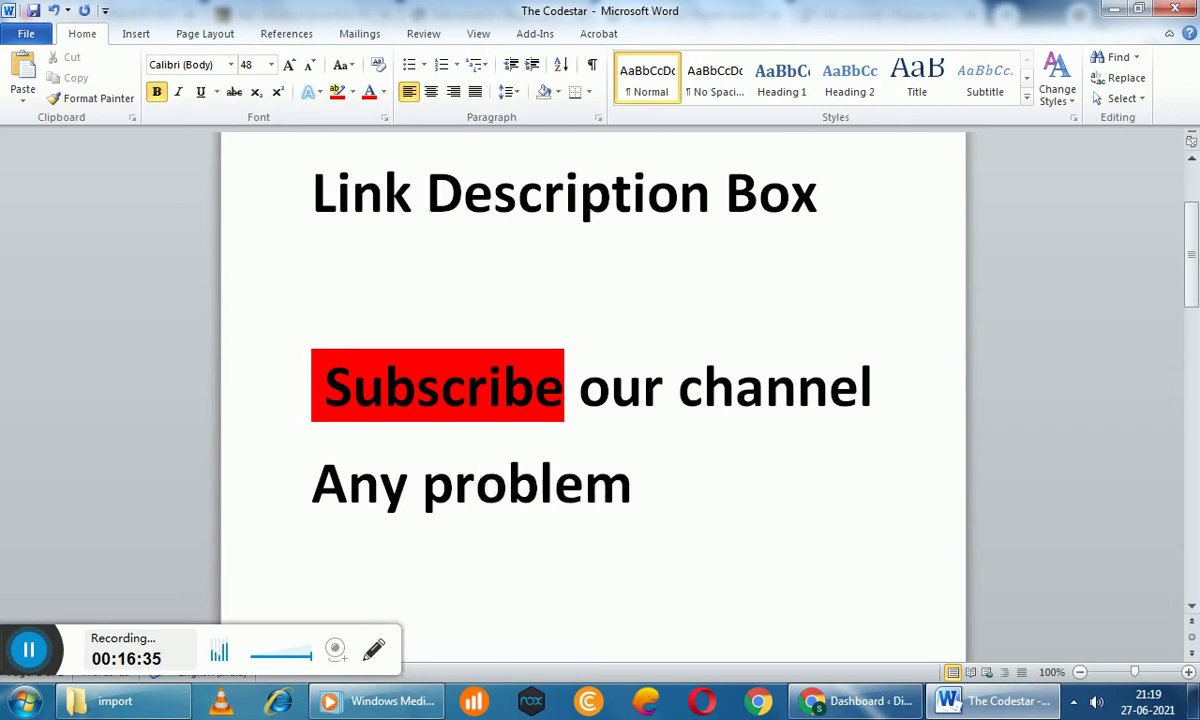
text( co)
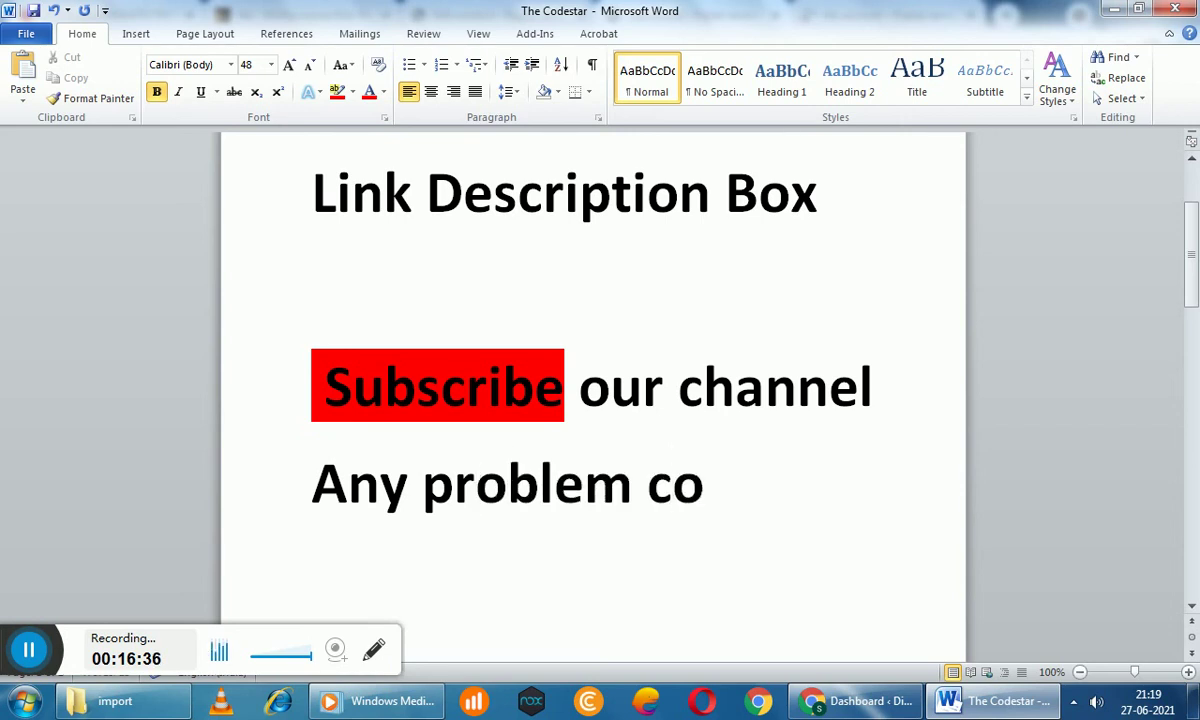